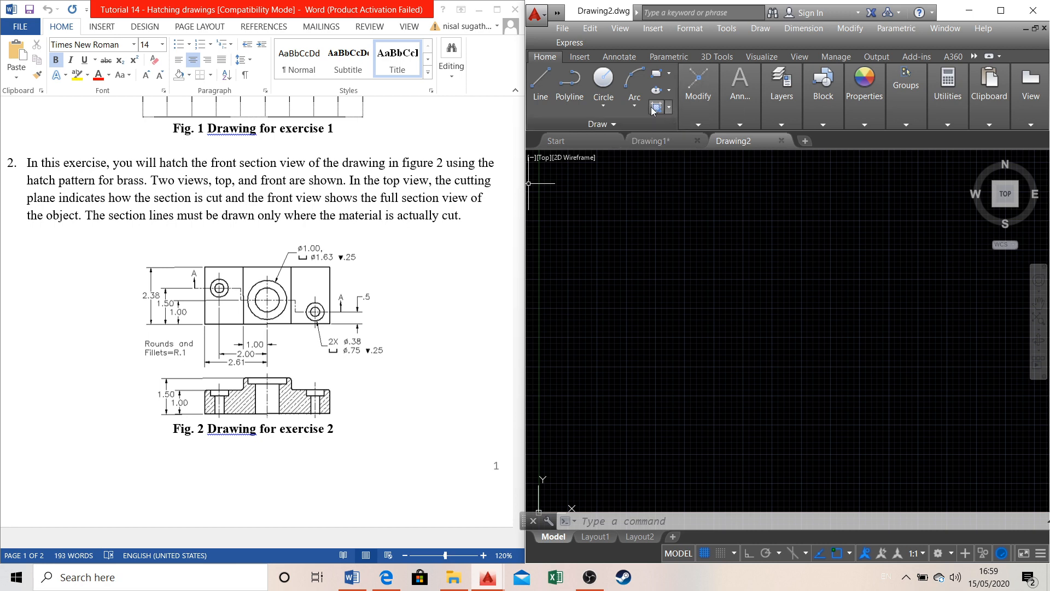
click(670, 107)
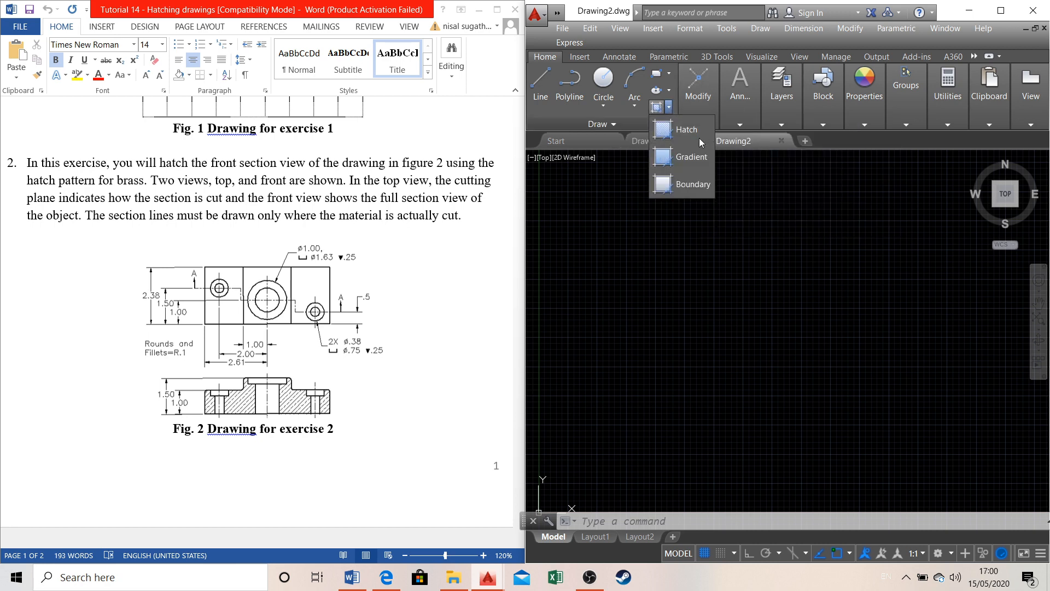
click(667, 109)
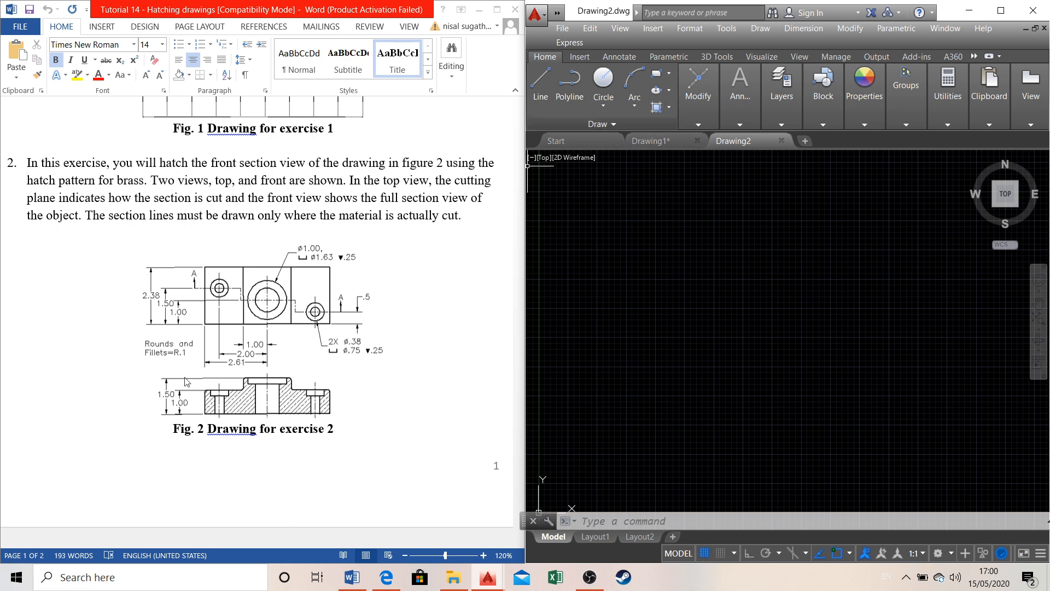
Create a new layer named "center line" in the layer properties
click(785, 114)
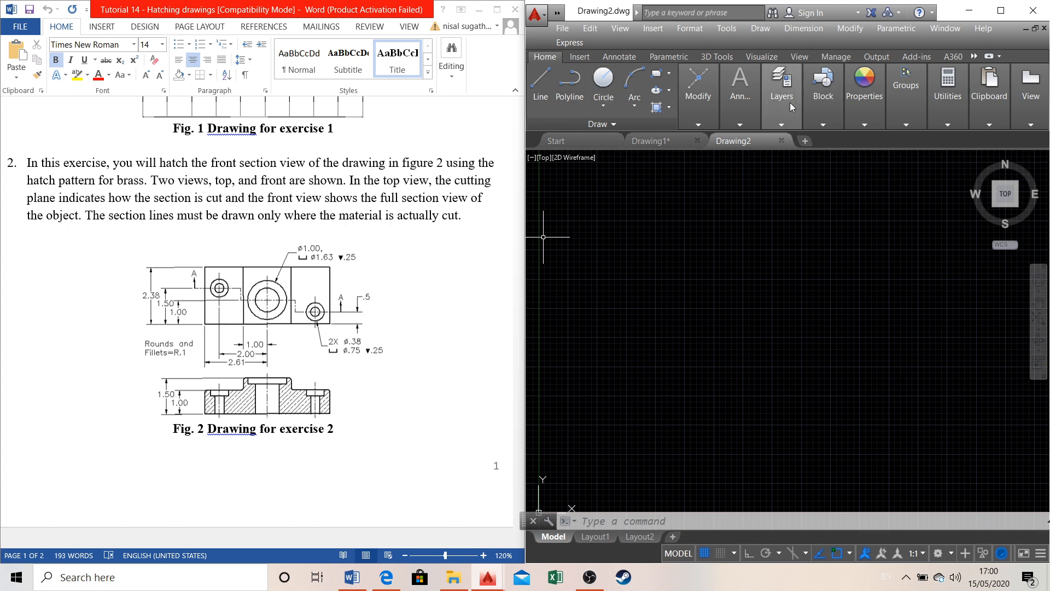
mouse_move(785, 98)
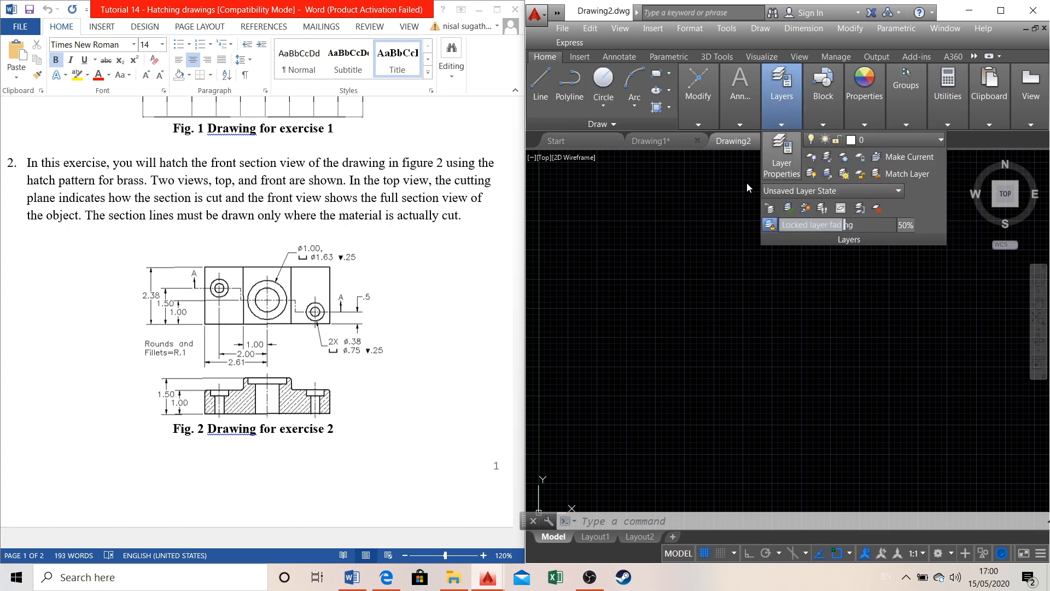
click(786, 150)
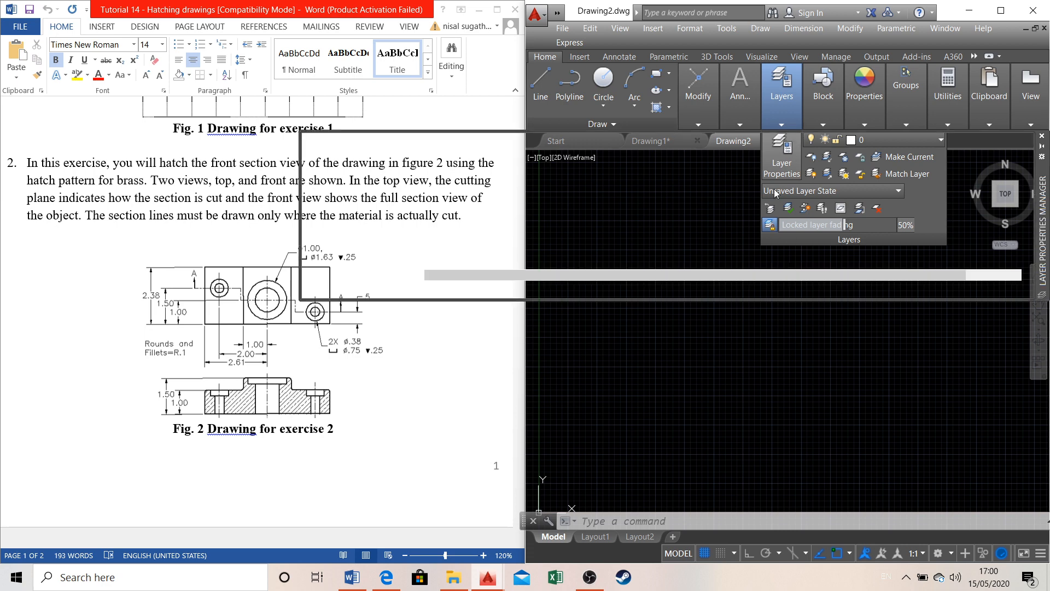
right_click(536, 210)
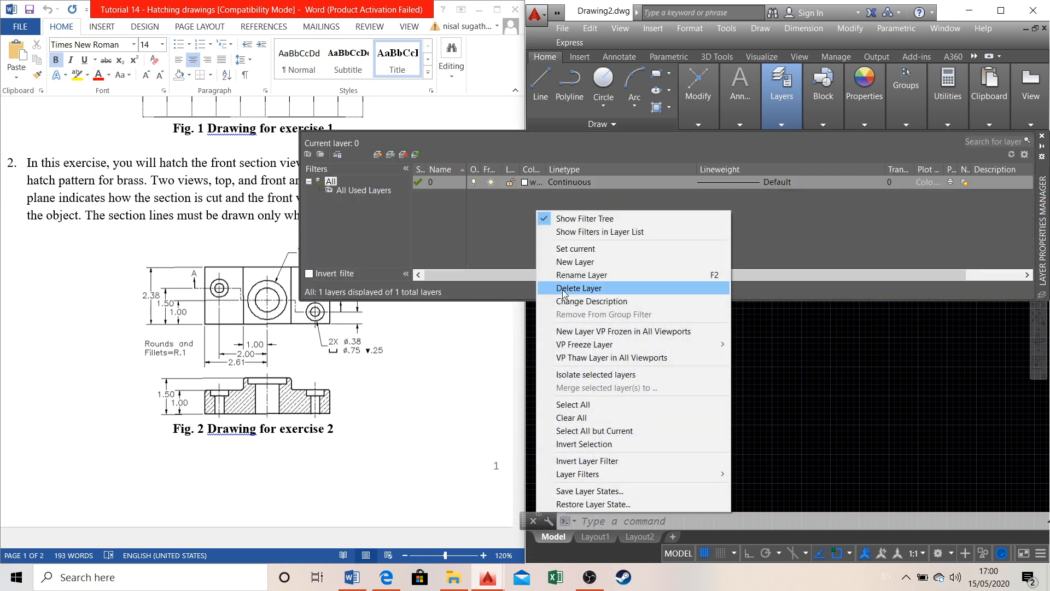
click(574, 262)
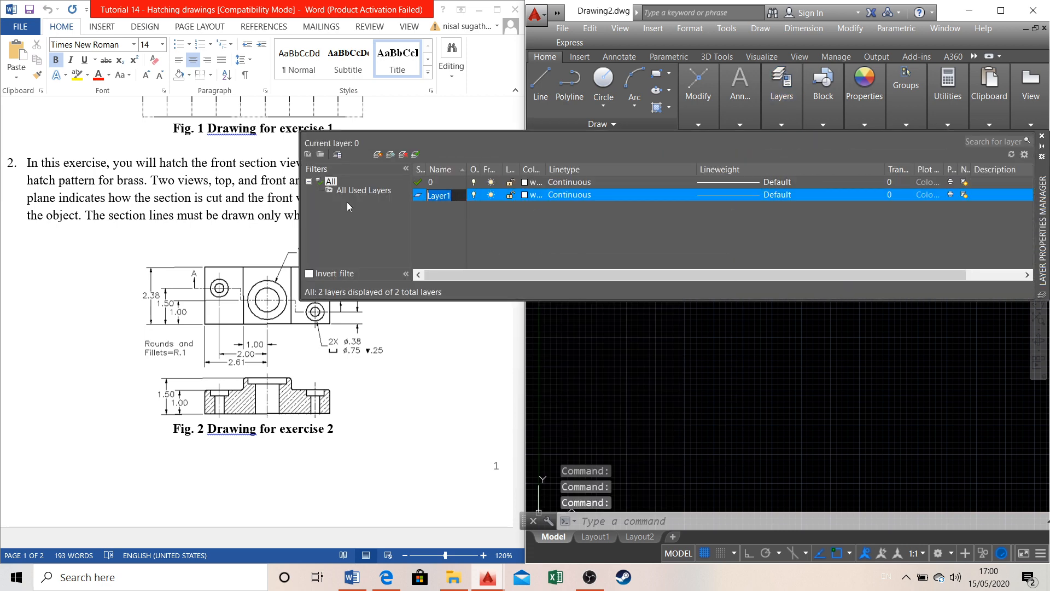
text(center line)
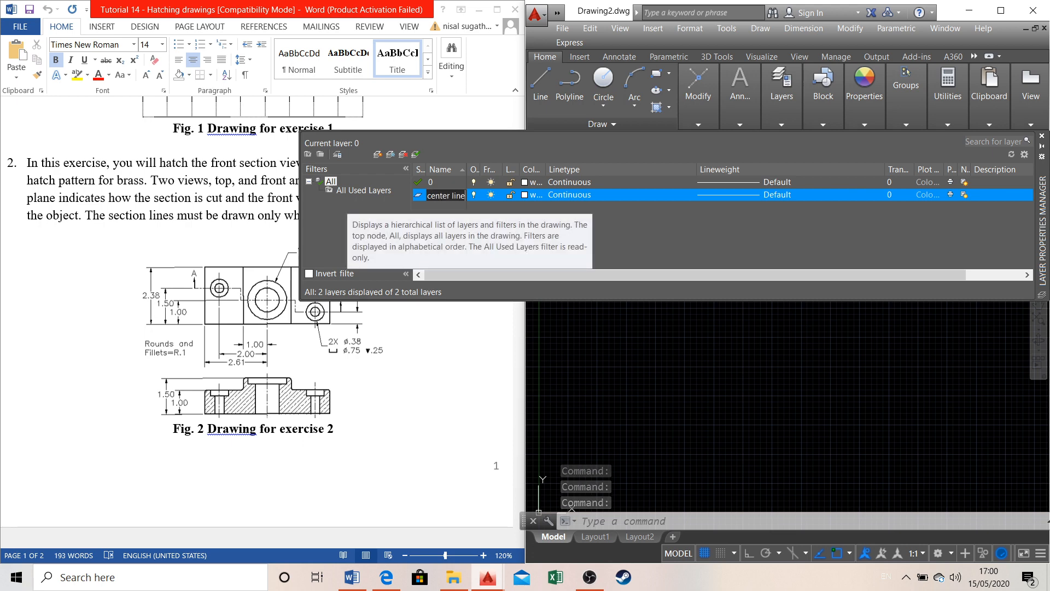
key(Return)
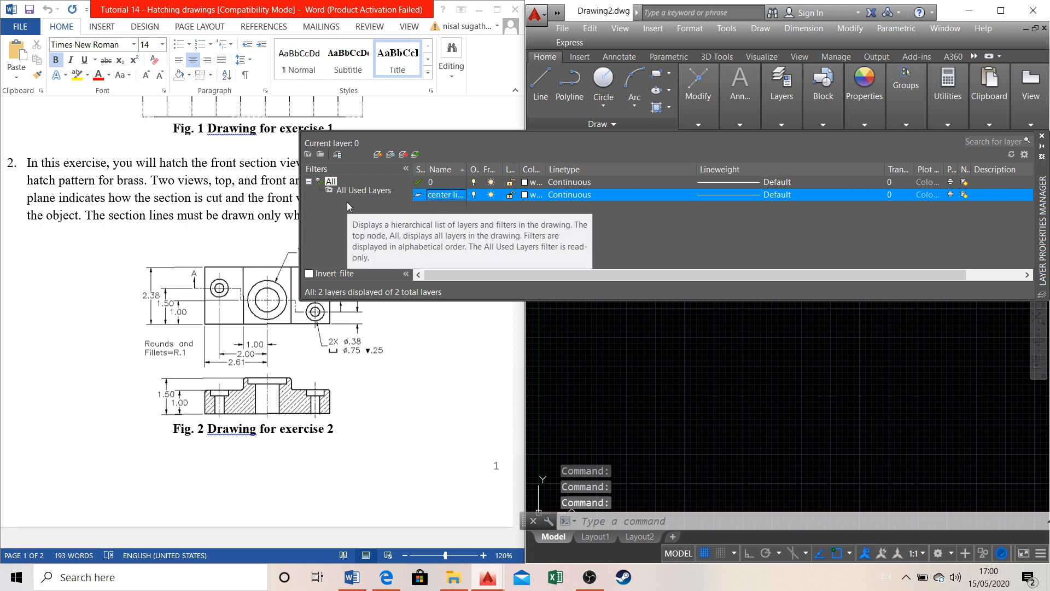
Set the center line layer's colour to red, index colour 10
click(526, 196)
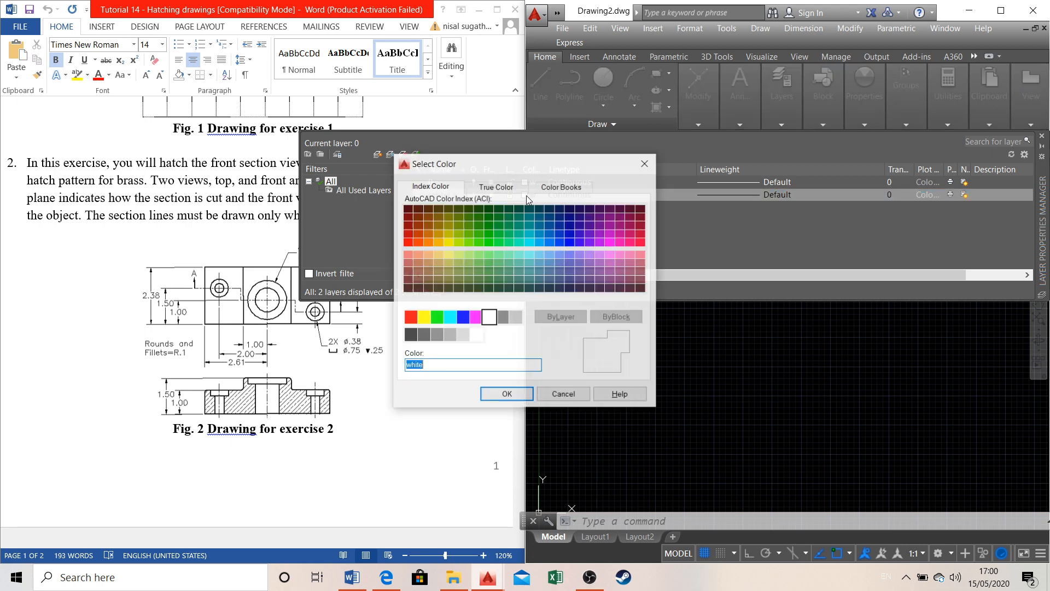
click(407, 243)
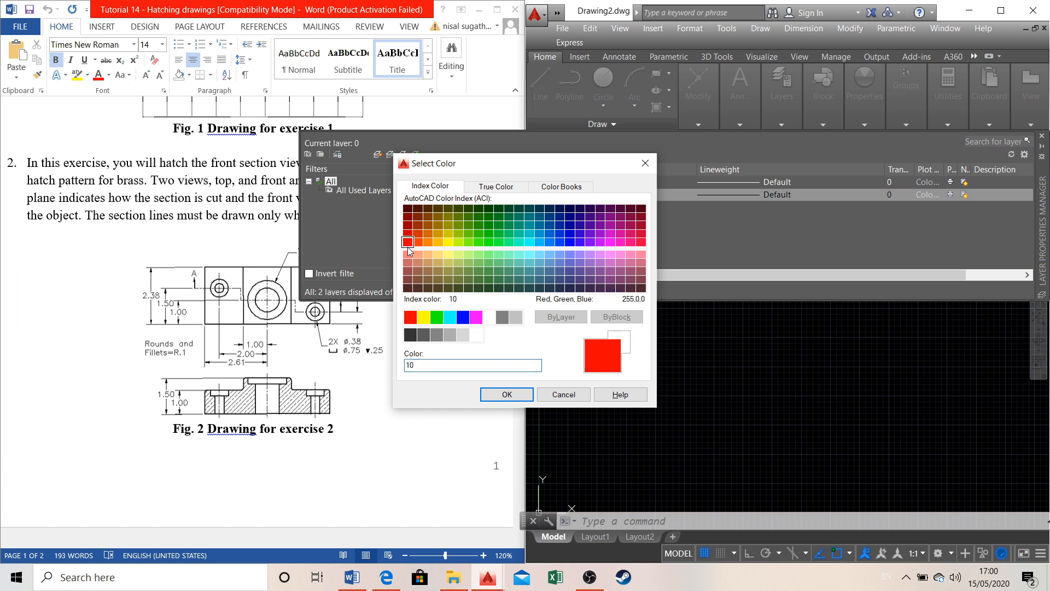
click(504, 394)
Load the CENTER linetype and assign it to the center line layer, closing the layer properties
click(570, 195)
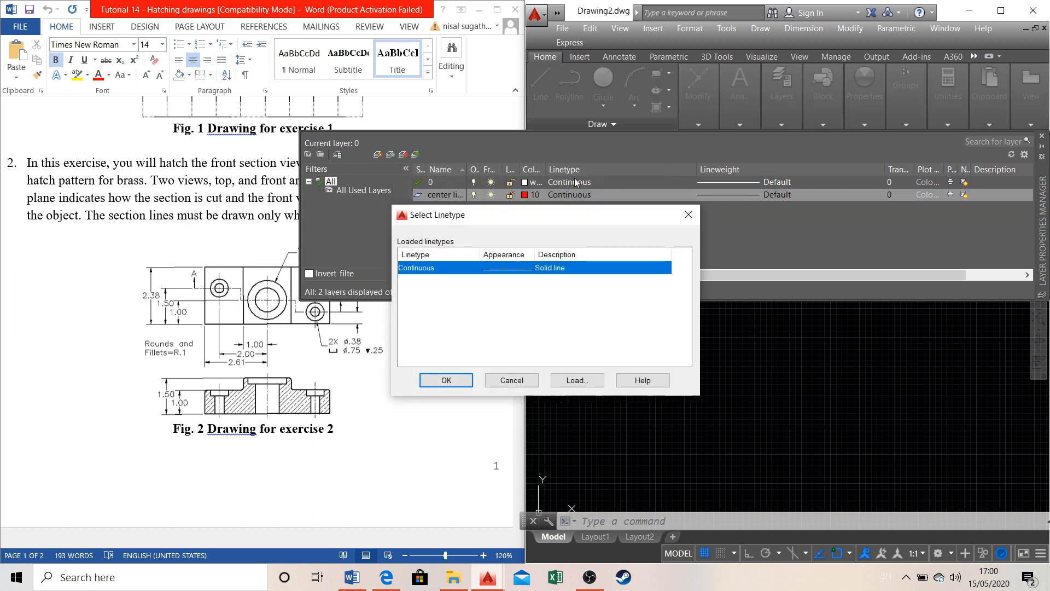
click(575, 380)
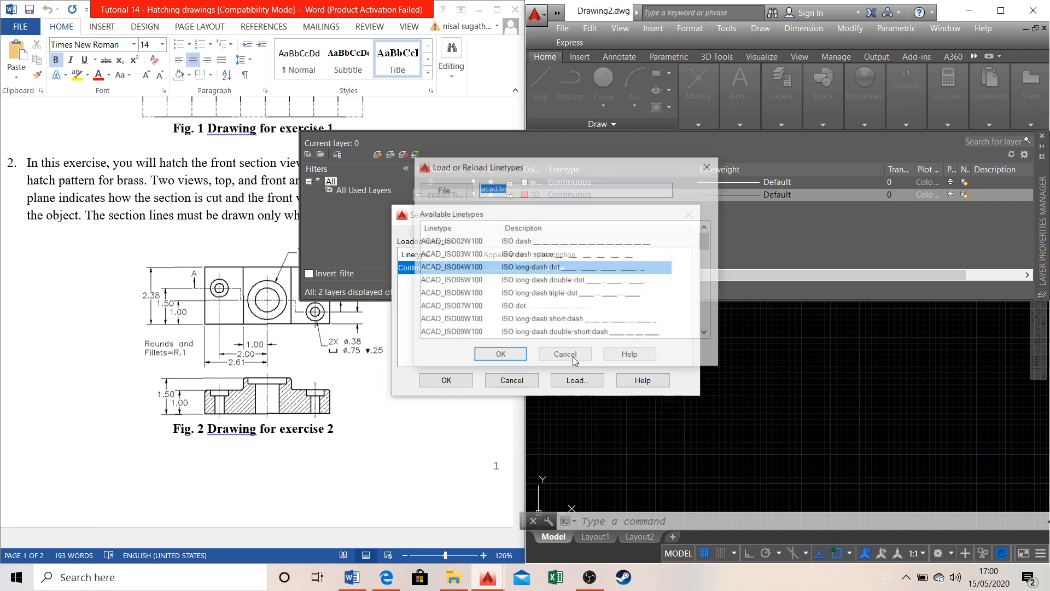
scroll(486, 301, down, 4)
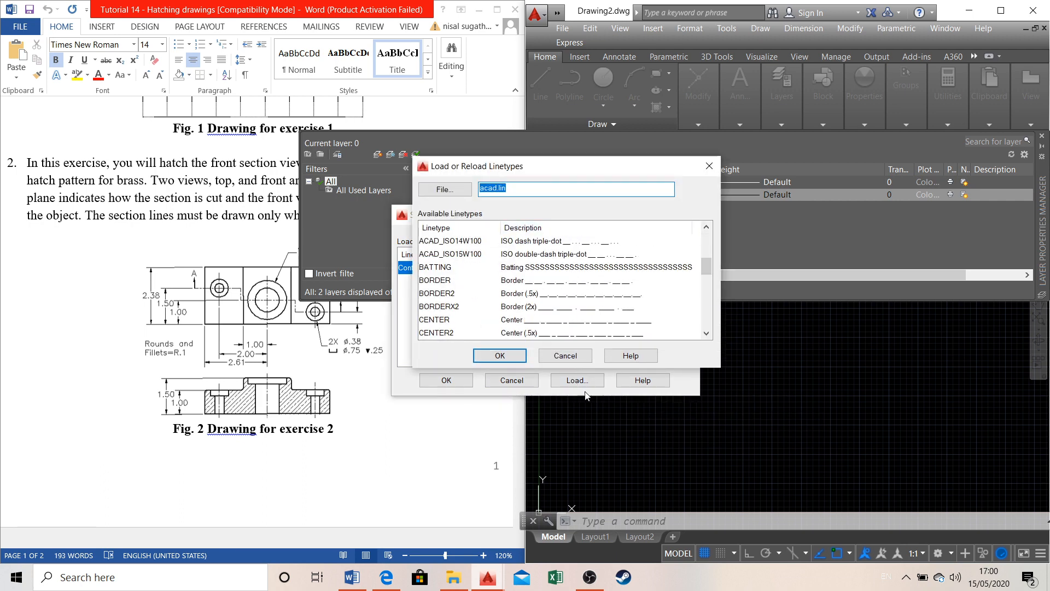
scroll(547, 285, down, 2)
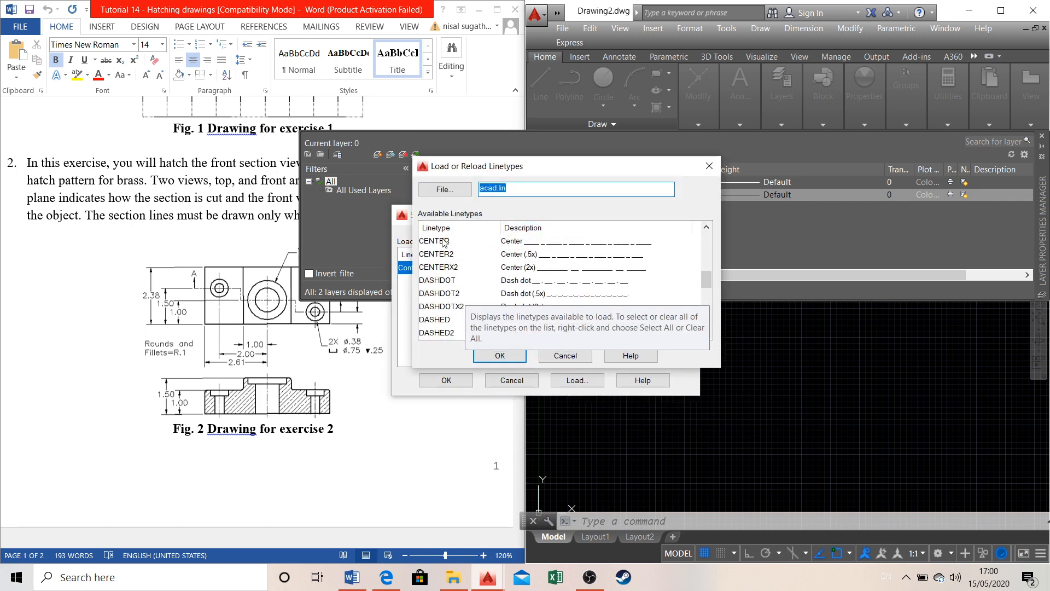
click(545, 241)
click(499, 356)
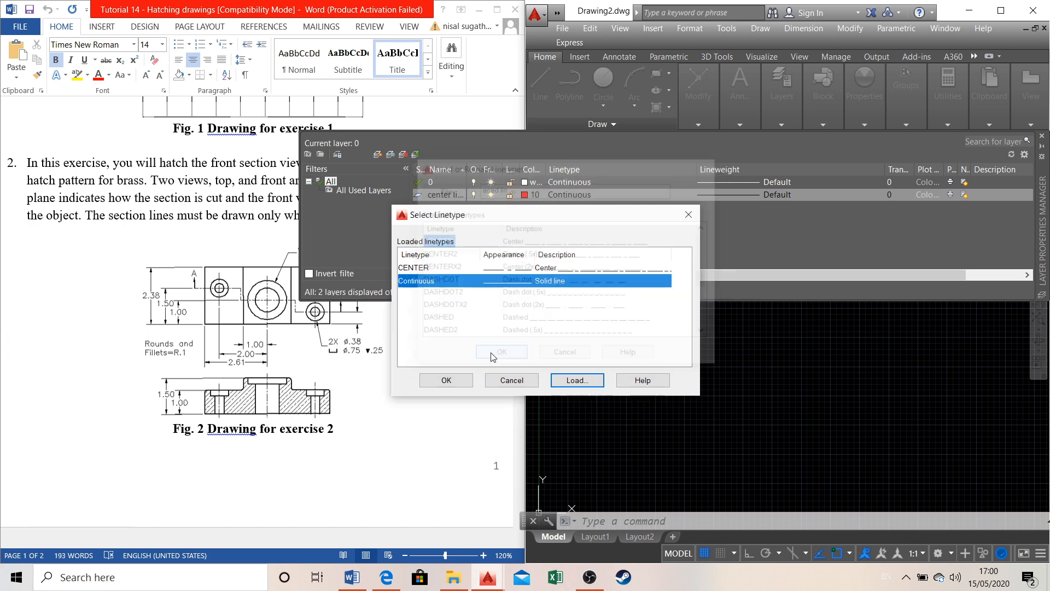
click(514, 267)
click(446, 380)
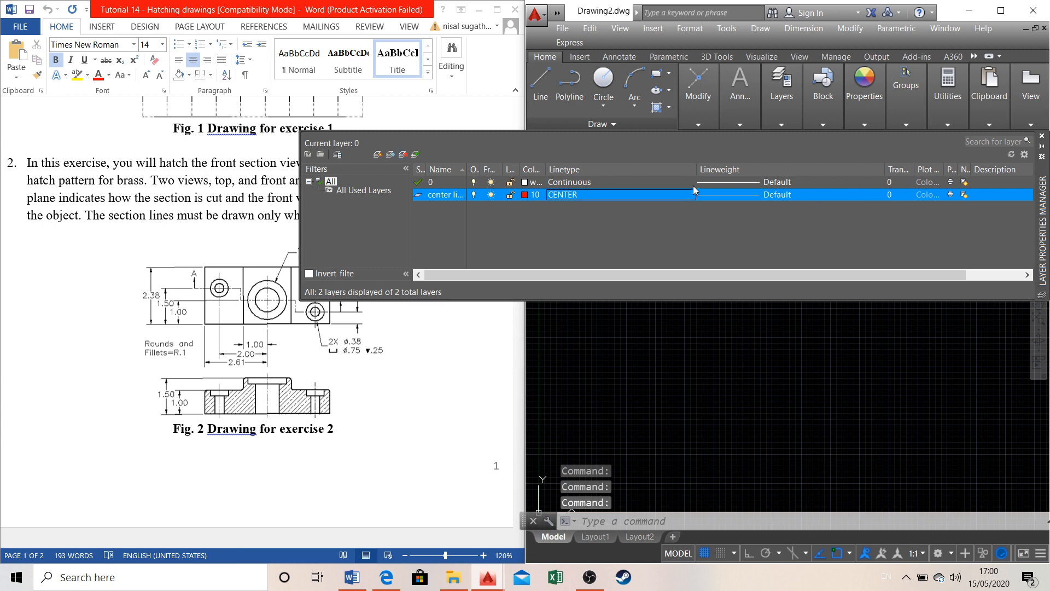
click(1041, 135)
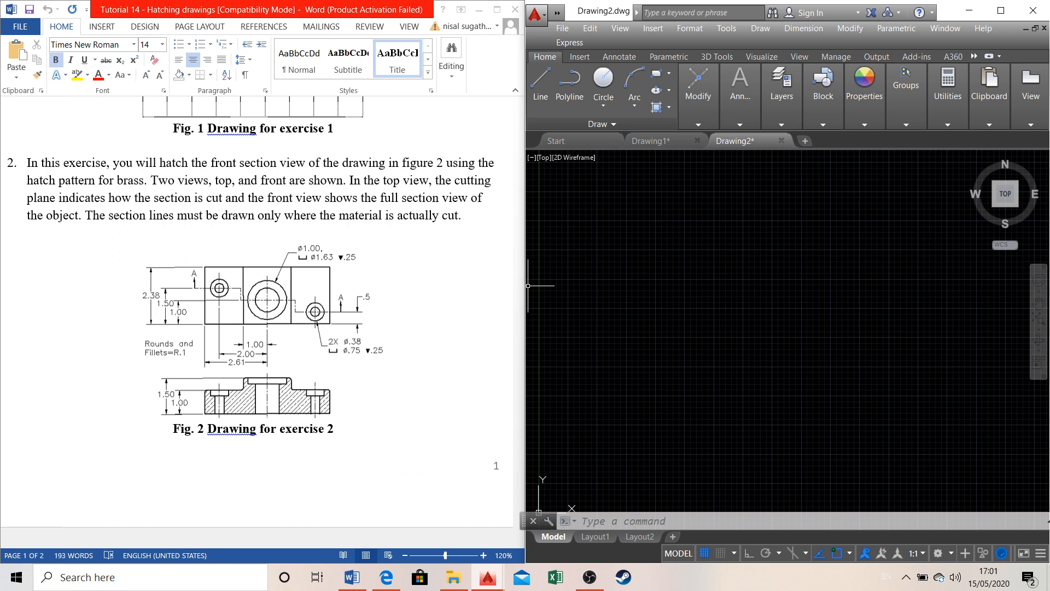
Make the center line layer the current layer
click(783, 116)
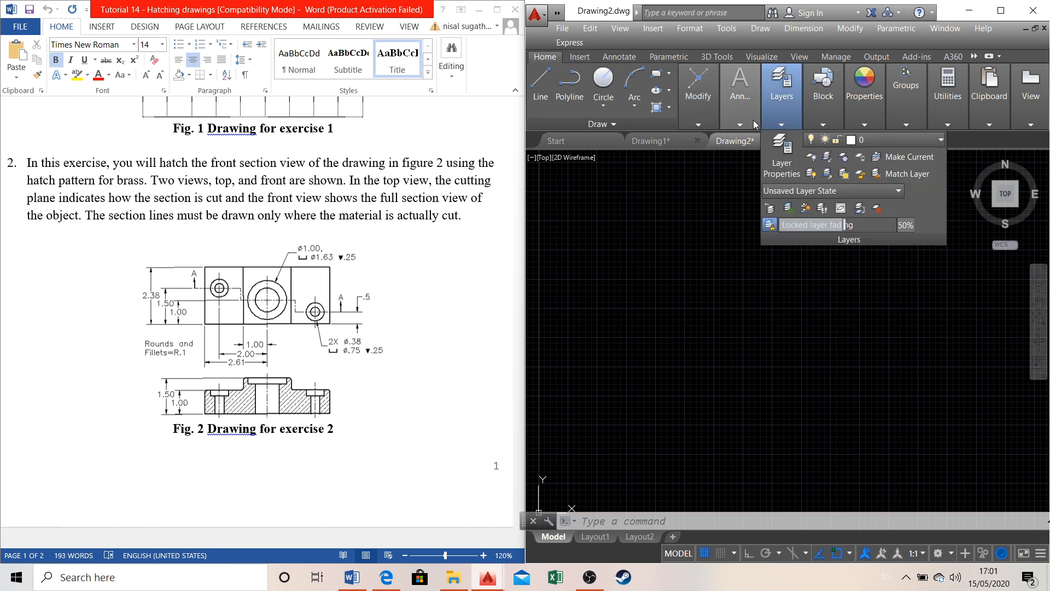
click(783, 118)
click(880, 140)
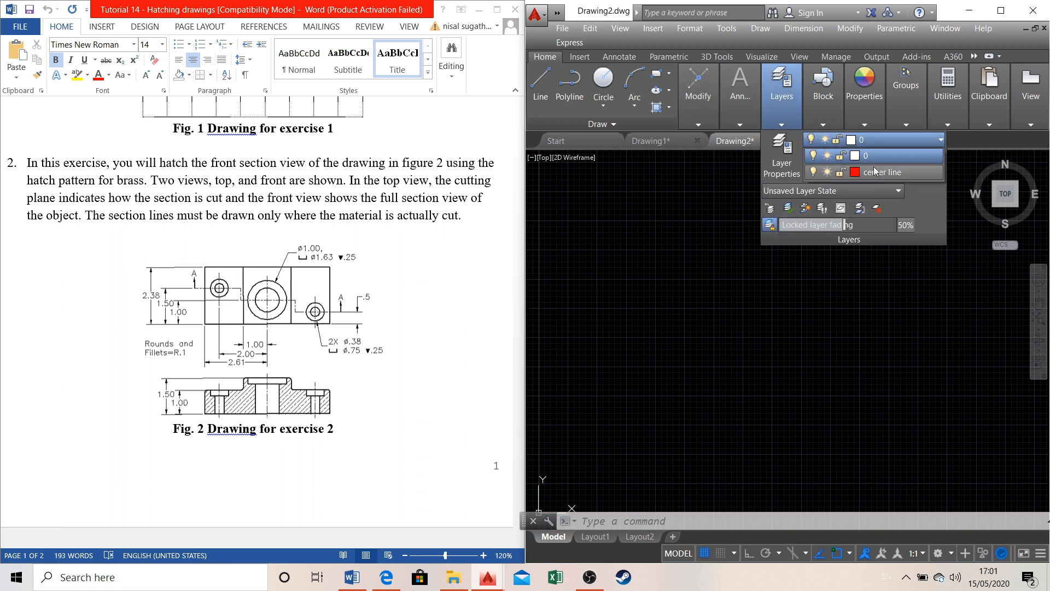
click(875, 174)
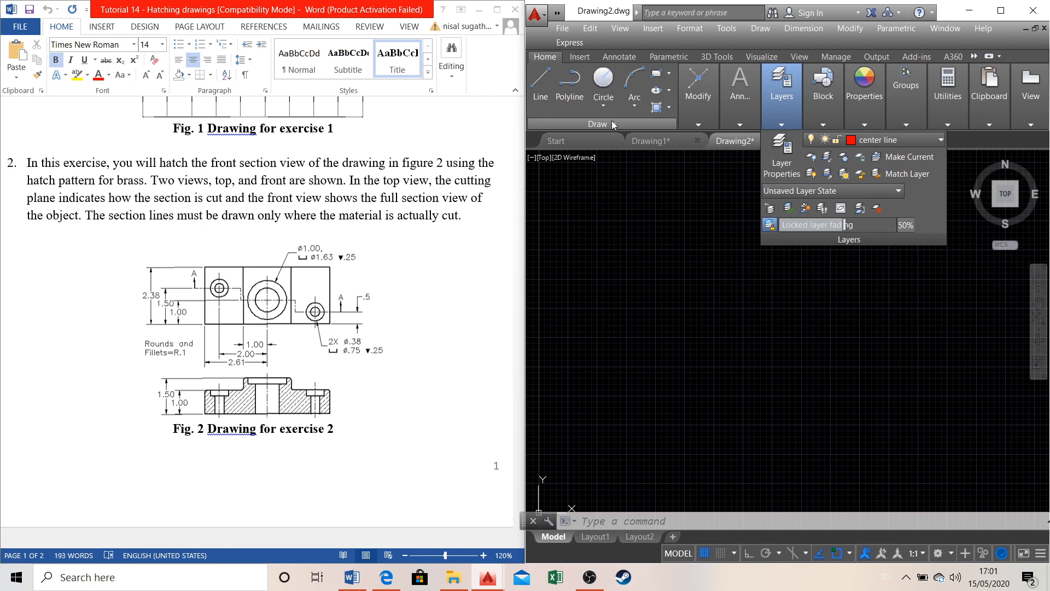
Draw a vertical centre line 10 units long downward at 90 degrees in the upper middle of the drawing area
click(539, 82)
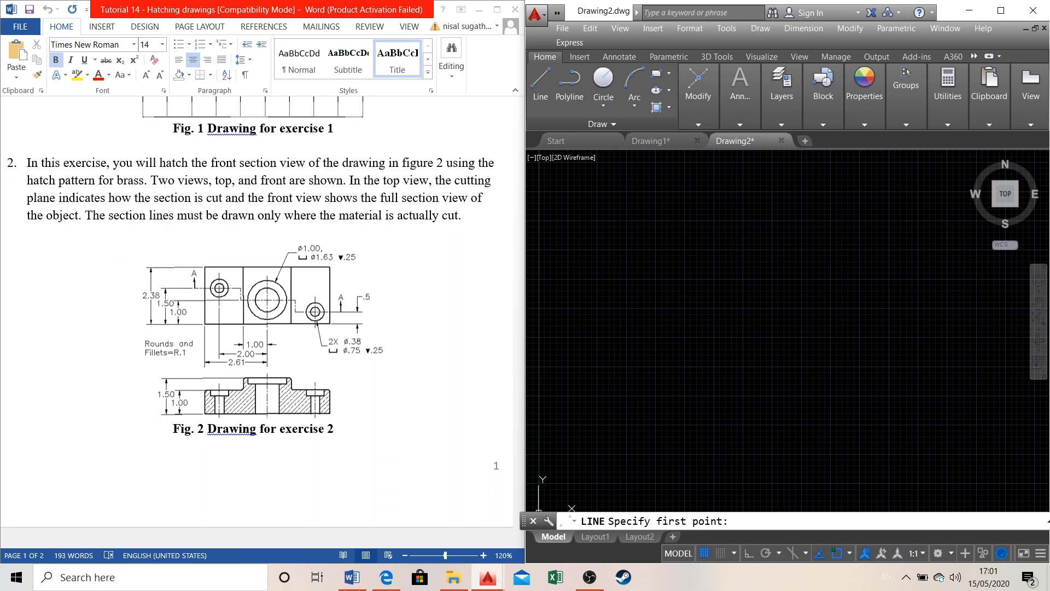
click(742, 222)
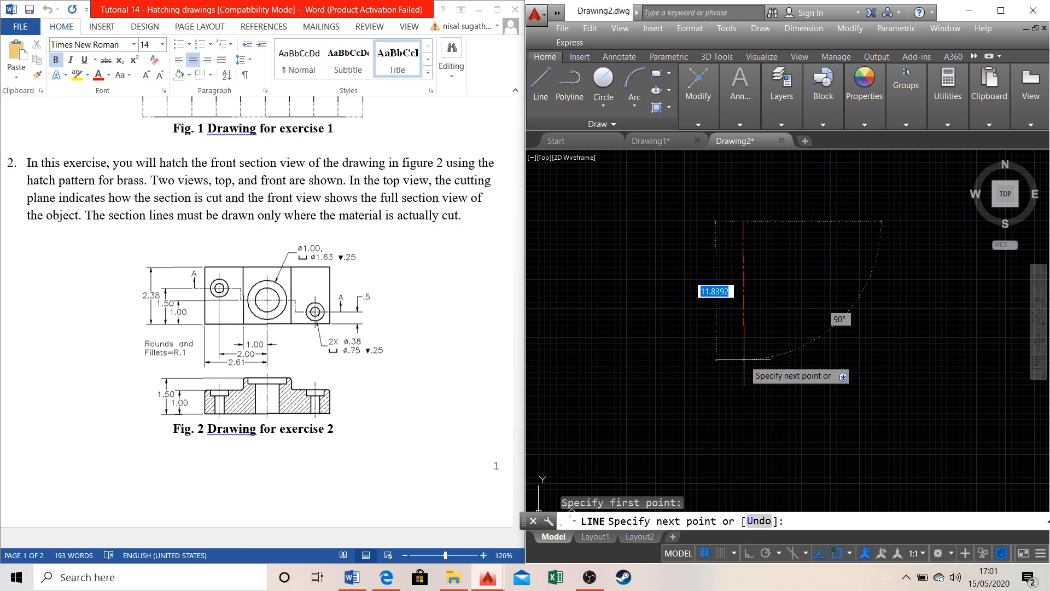
text(10)
key(Tab)
text(90)
key(Return)
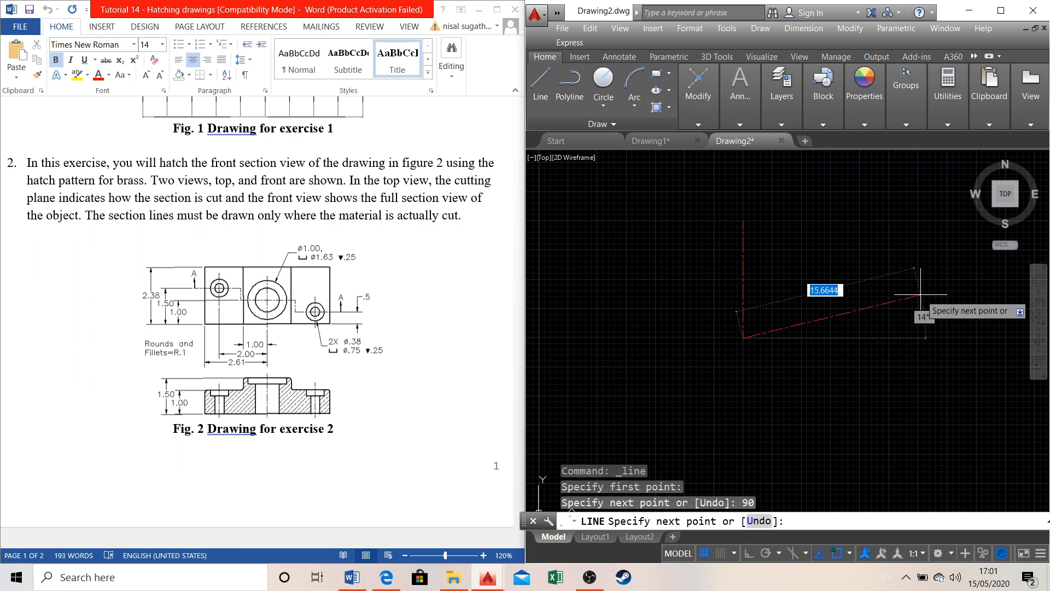
key(Escape)
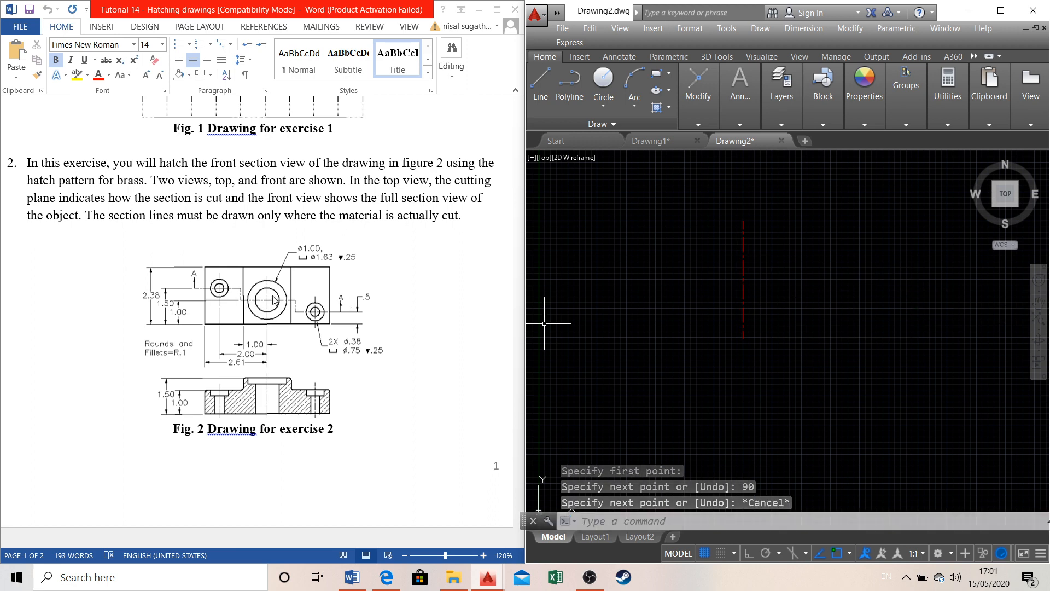
Draw a horizontal centre line across the vertical one, undoing a 10-unit segment in favour of 20 units at 0 degrees
click(530, 83)
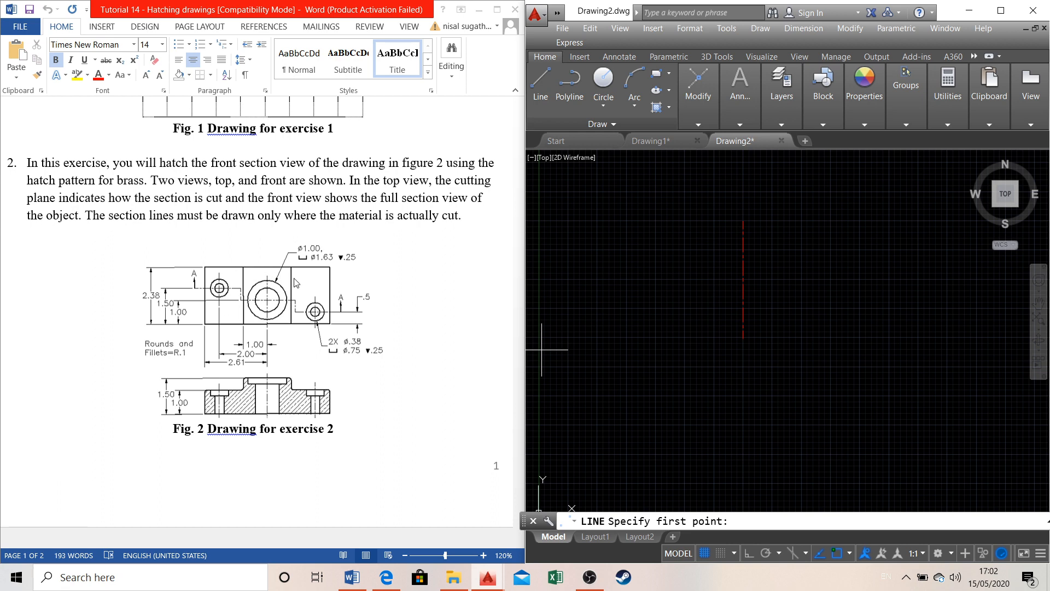
click(657, 264)
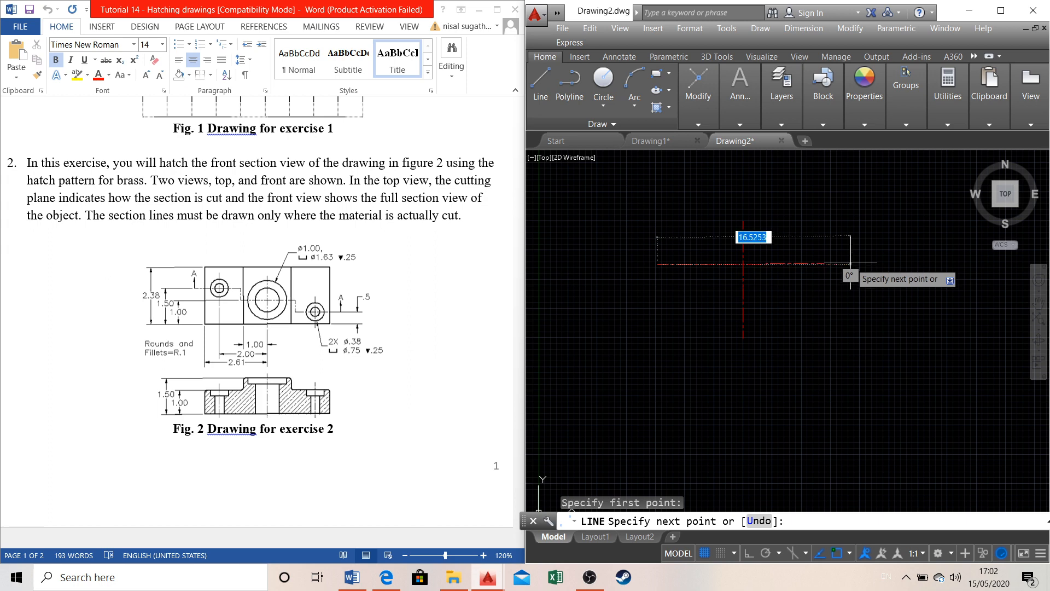
text(10)
key(Return)
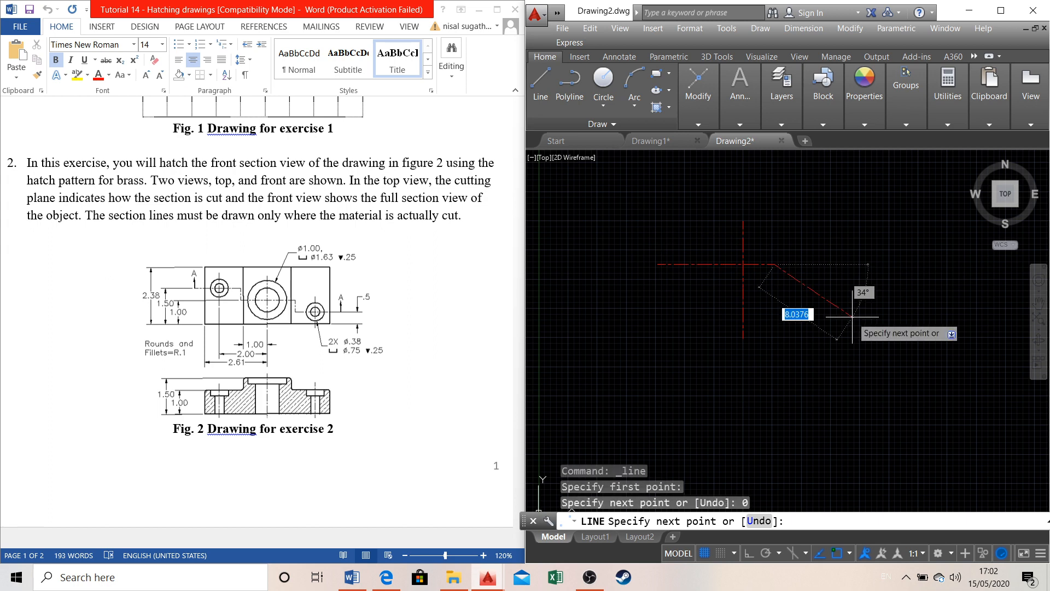
key(ctrl+z)
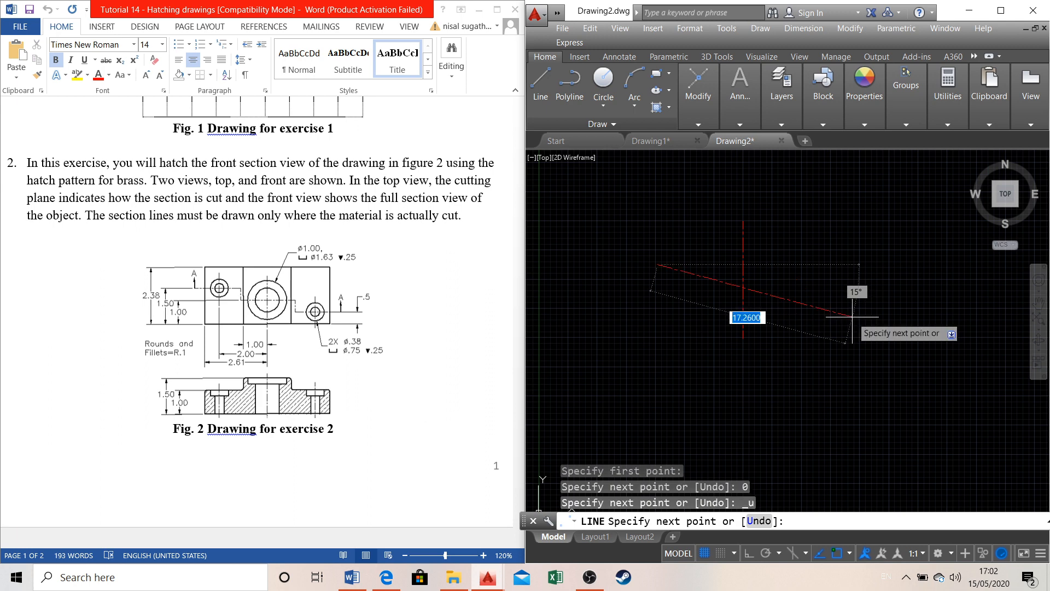
text(20)
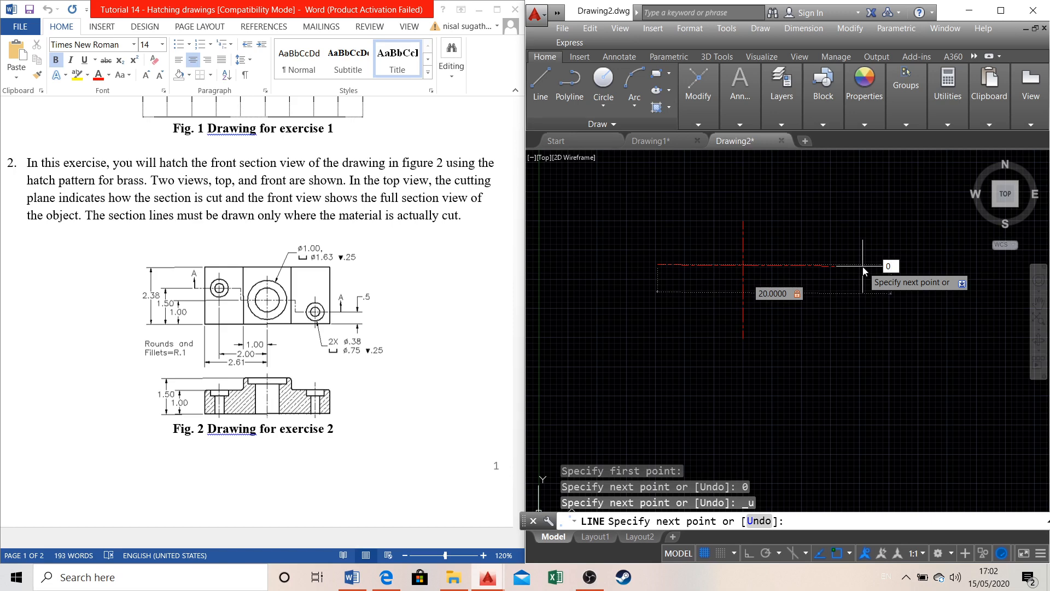
key(Return)
key(Escape)
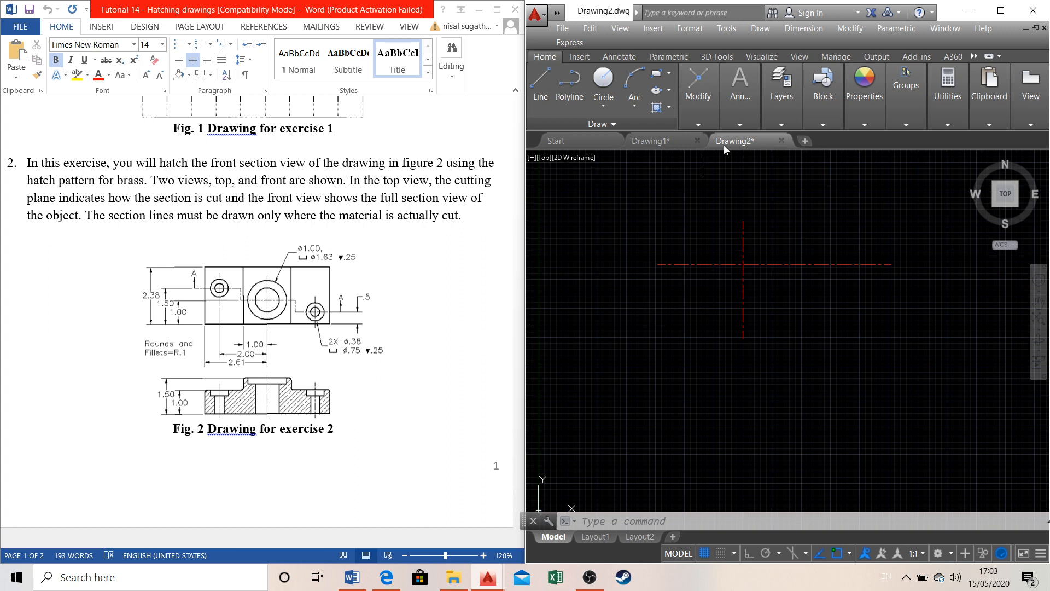
Offset the vertical centre line 2 units to its left
click(706, 123)
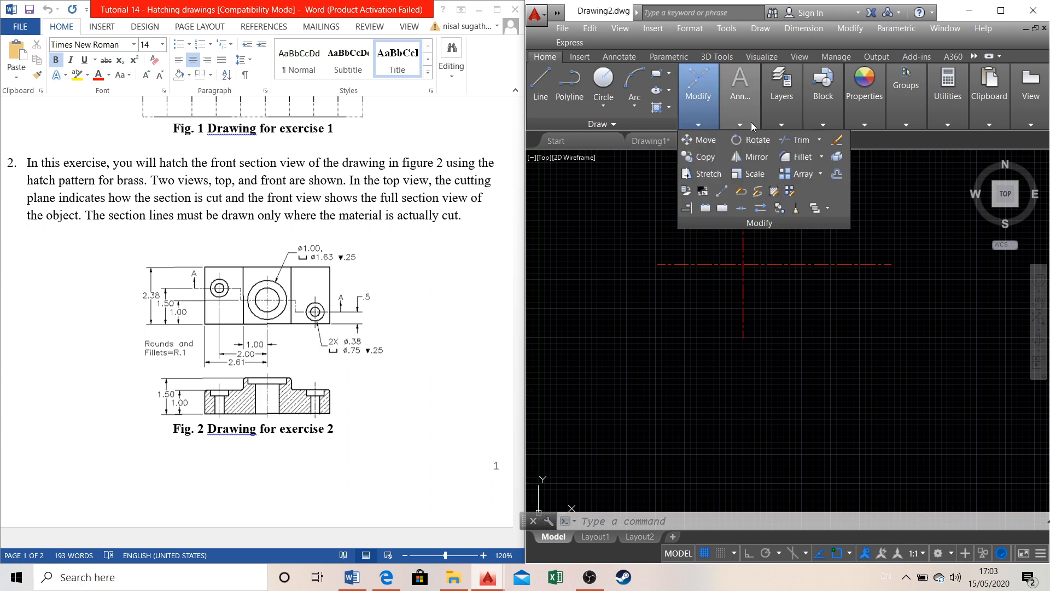
click(839, 173)
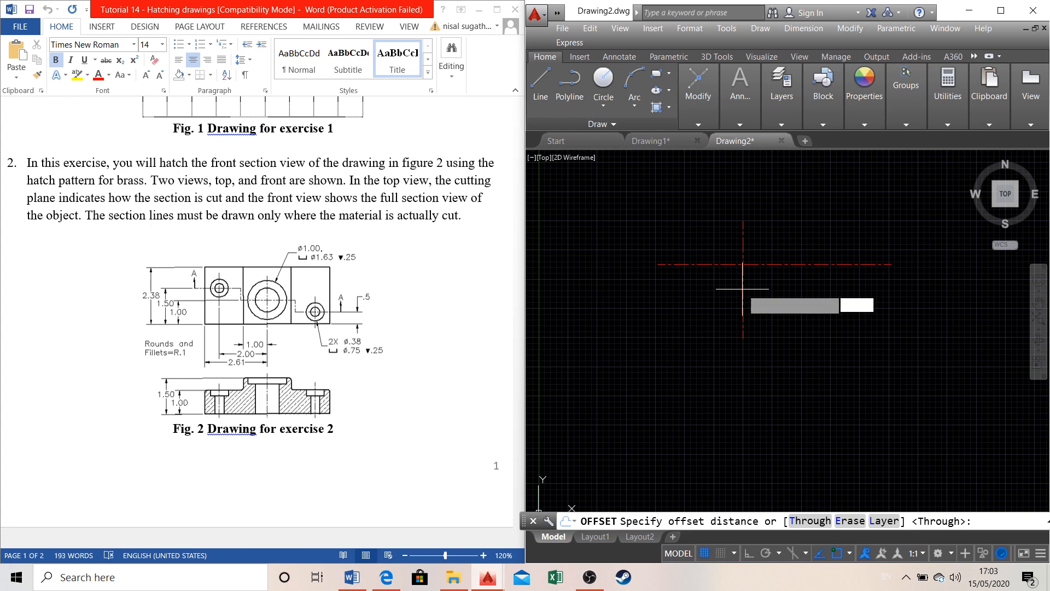
click(742, 289)
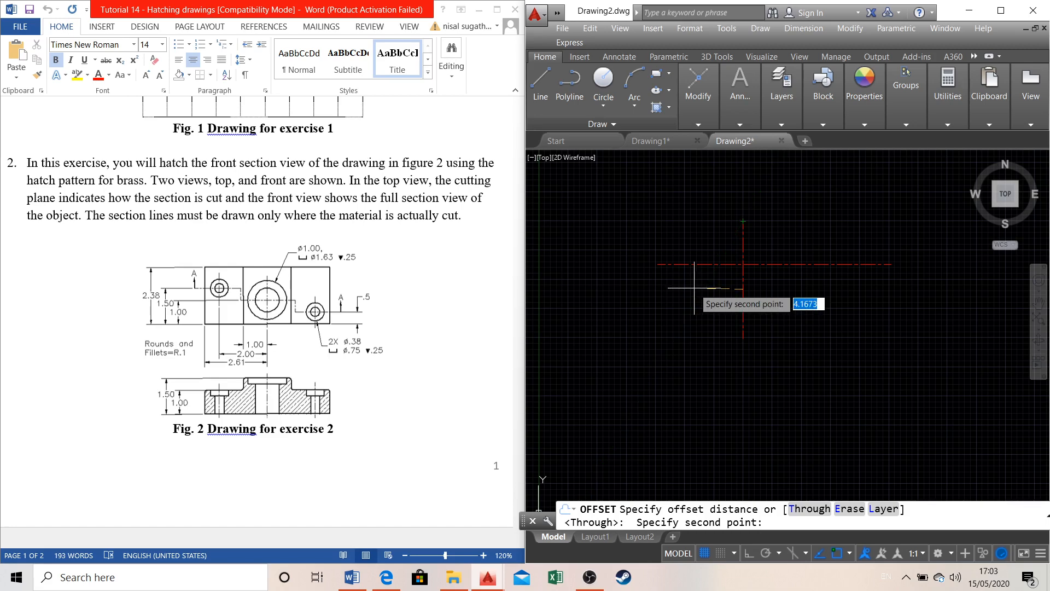
text(2)
key(Return)
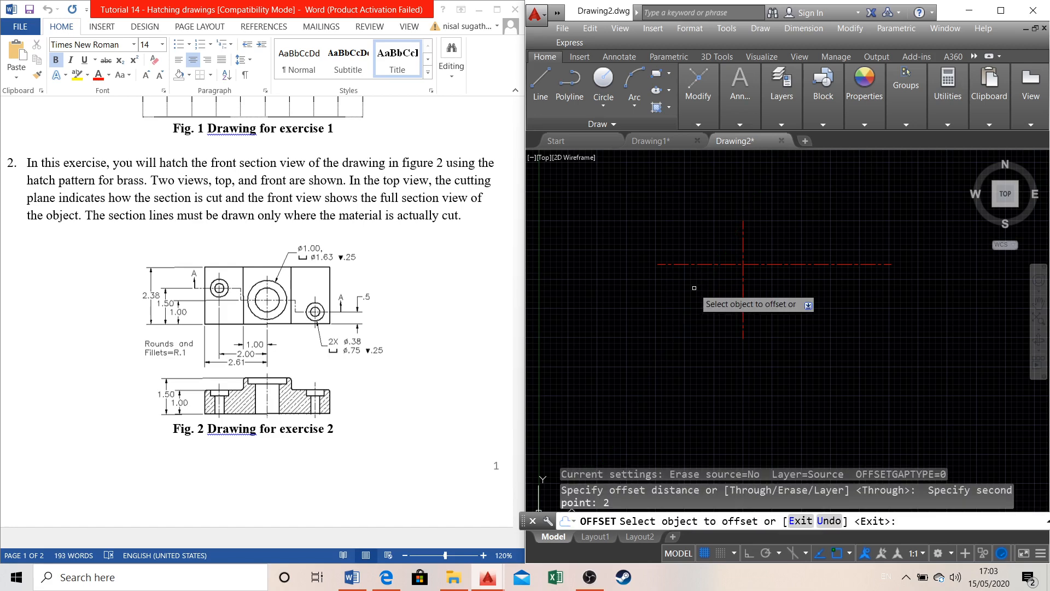
click(743, 281)
click(693, 283)
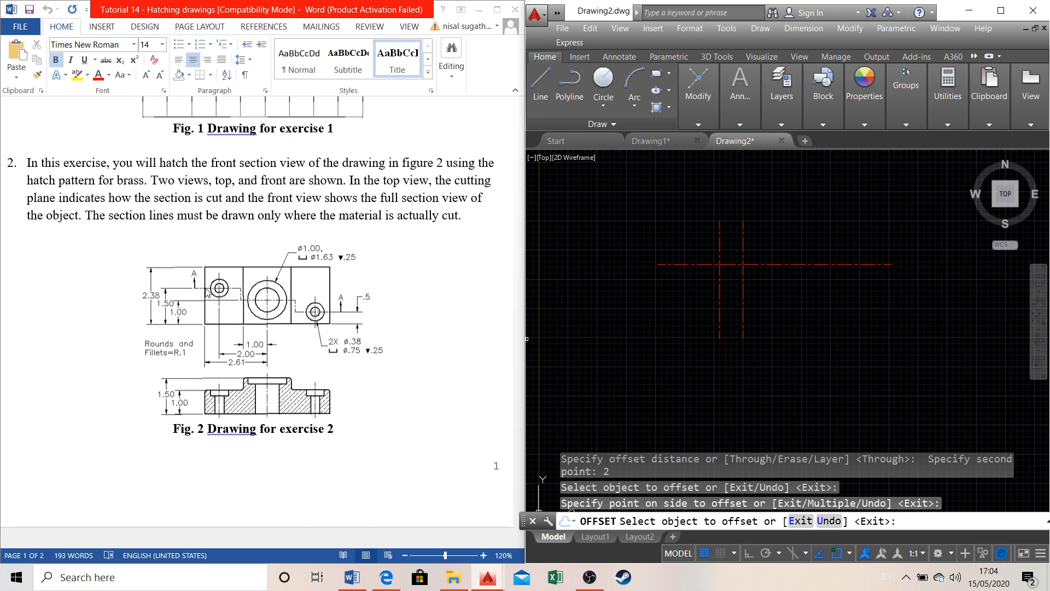
Offset the horizontal centre line 0.5 units upward
click(782, 264)
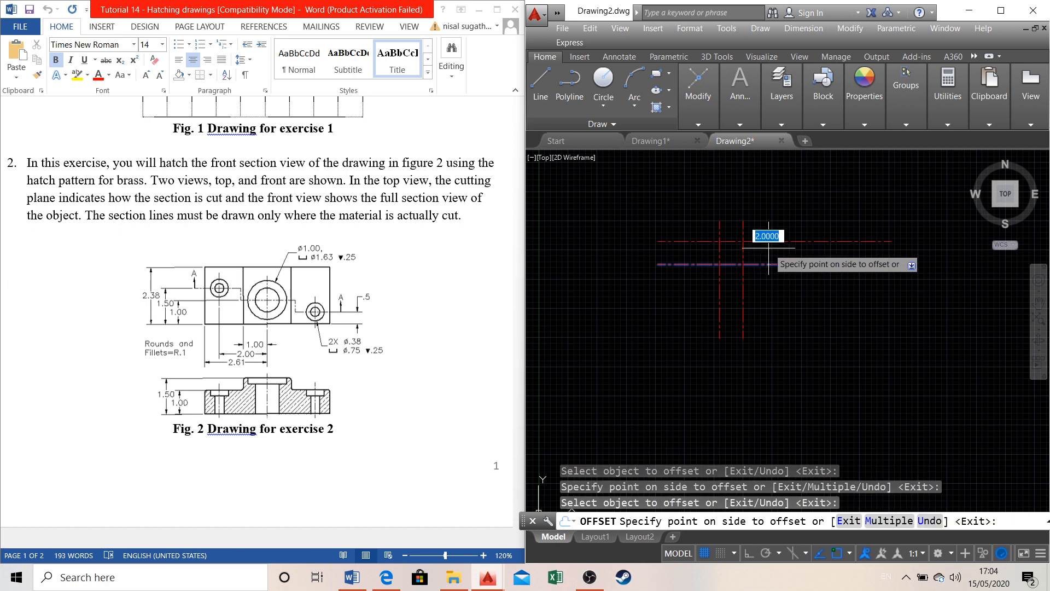
text(0.)
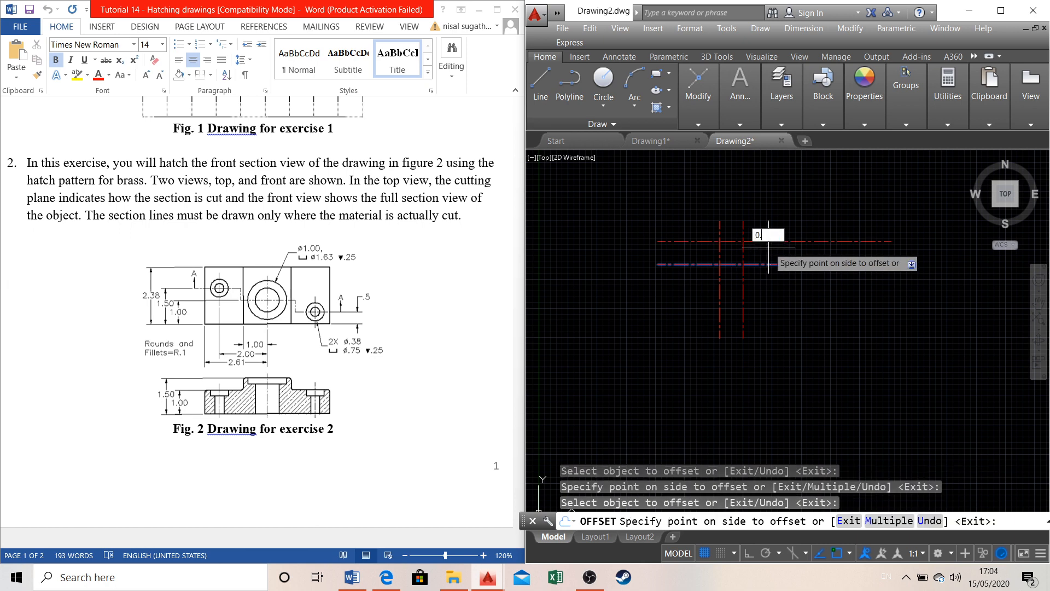
text(5)
key(Return)
Offset the original vertical centre line 0.5 units to its left
scroll(785, 247, up, 4)
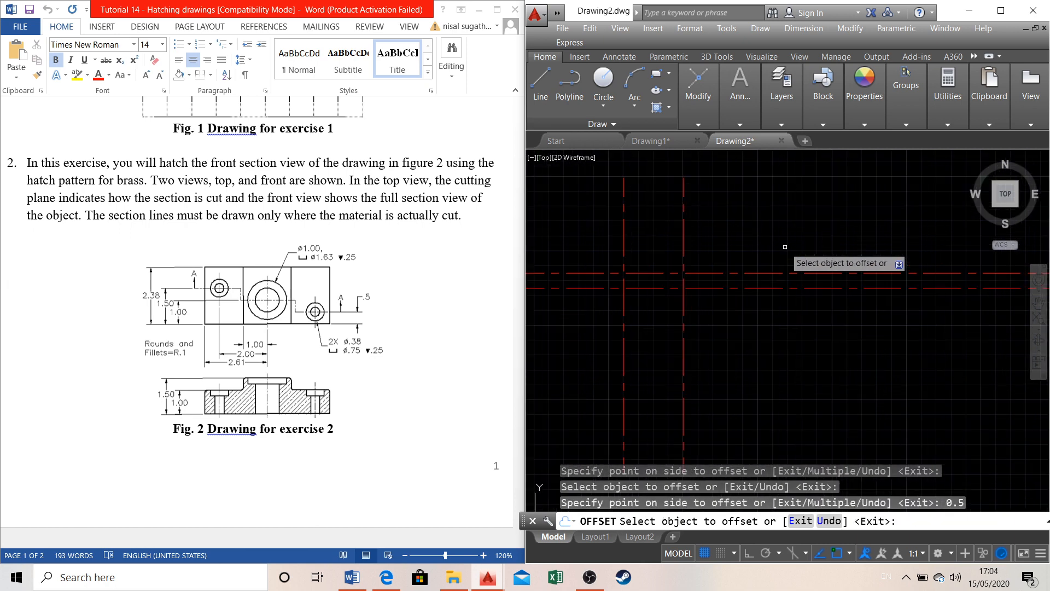
scroll(785, 246, down, 2)
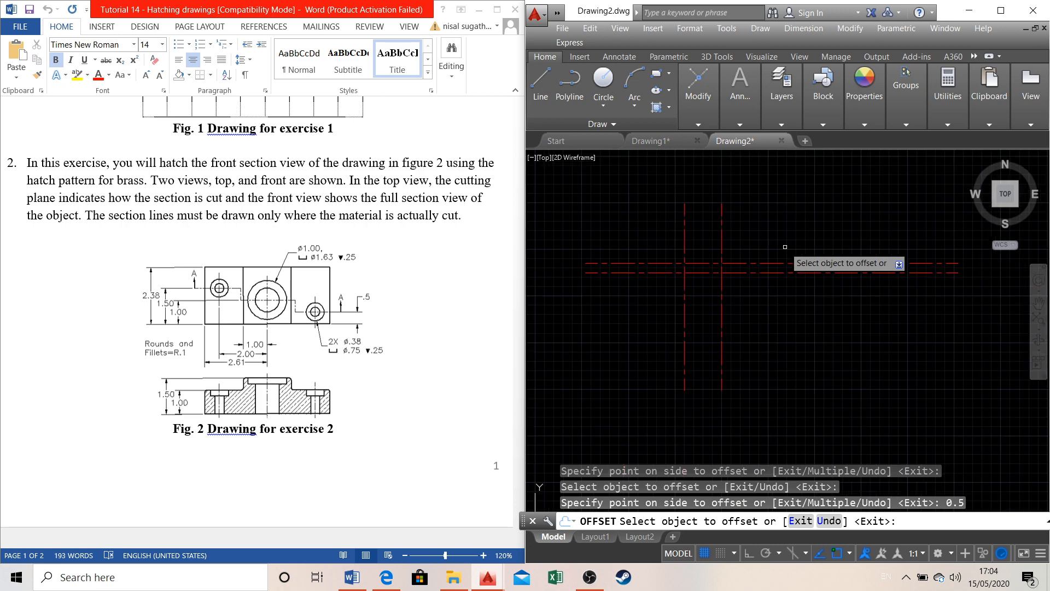
scroll(785, 246, down, 2)
scroll(780, 205, up, 2)
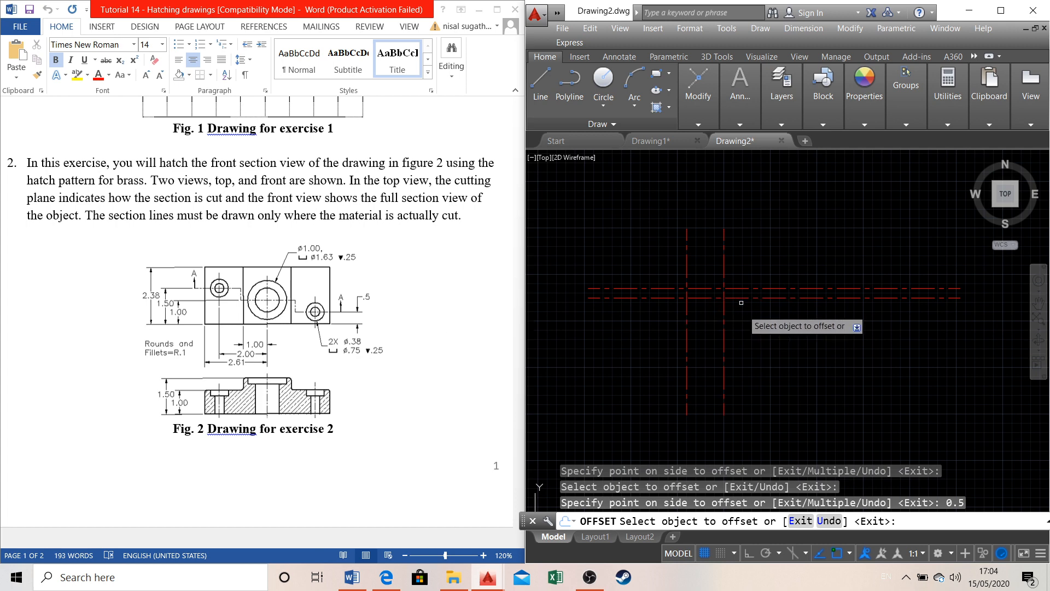
click(724, 307)
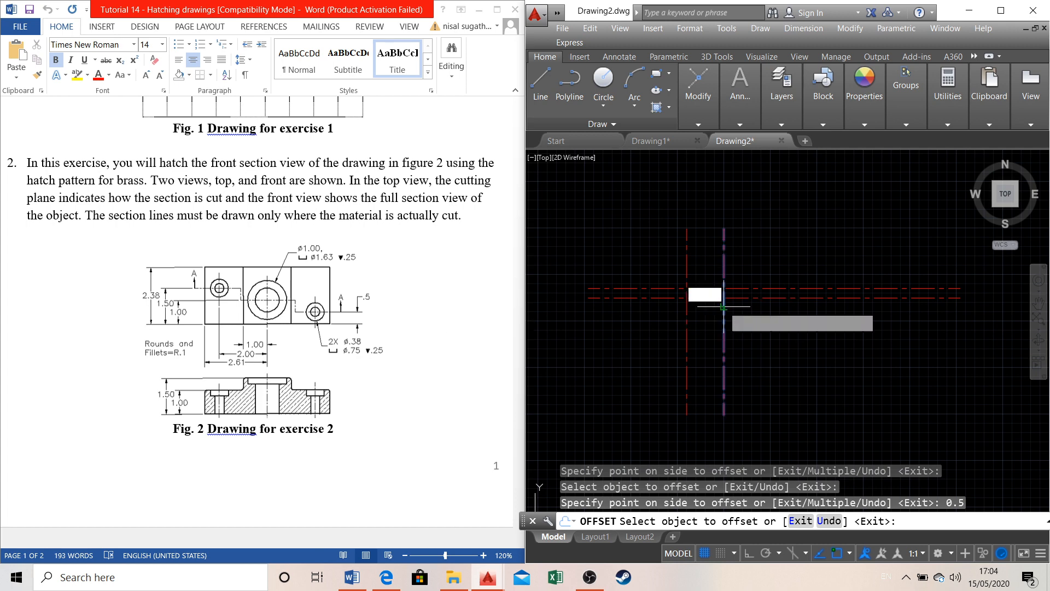
text(0.)
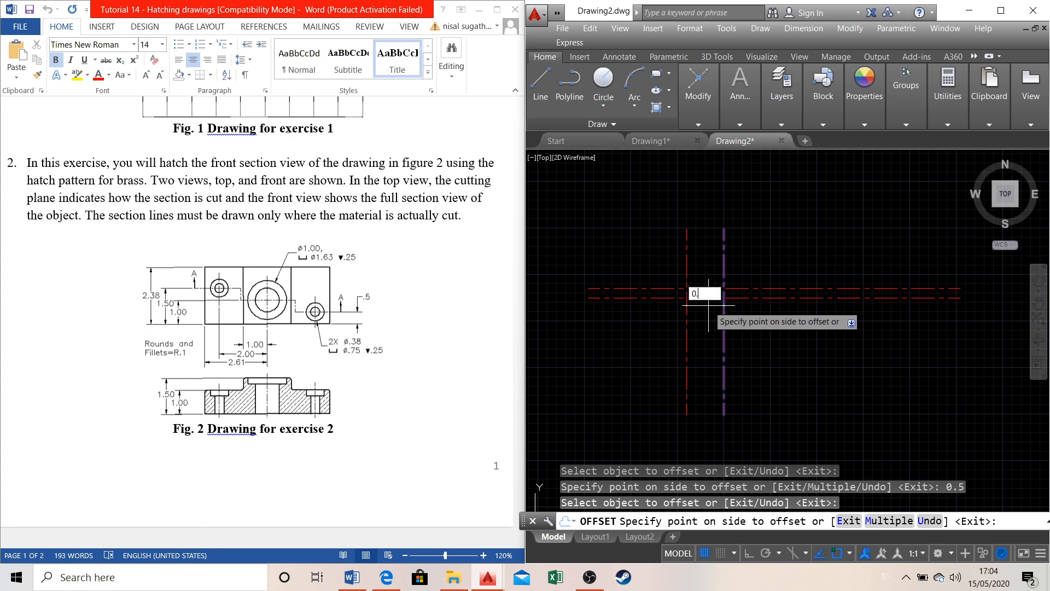
text(5)
key(Return)
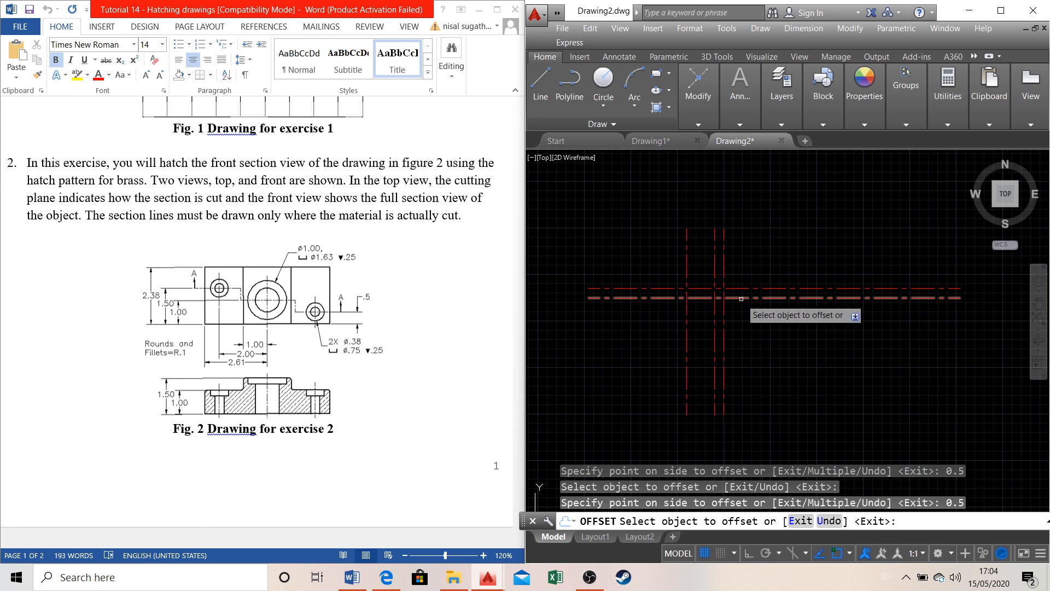
Offset the original vertical centre line 0.815 units to its left and end the Offset command
click(724, 305)
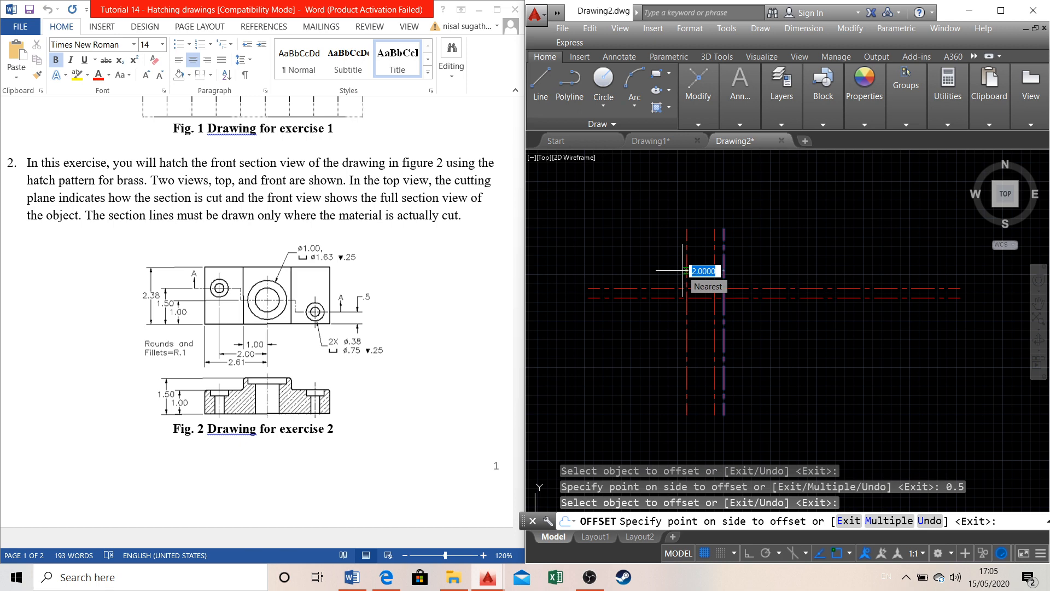
text(0.815)
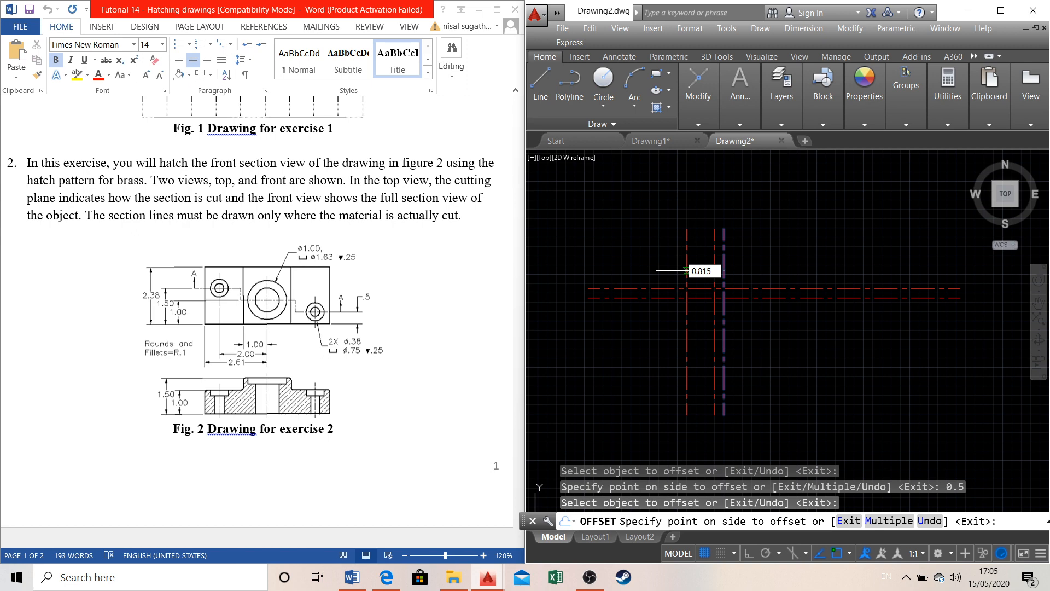
key(Return)
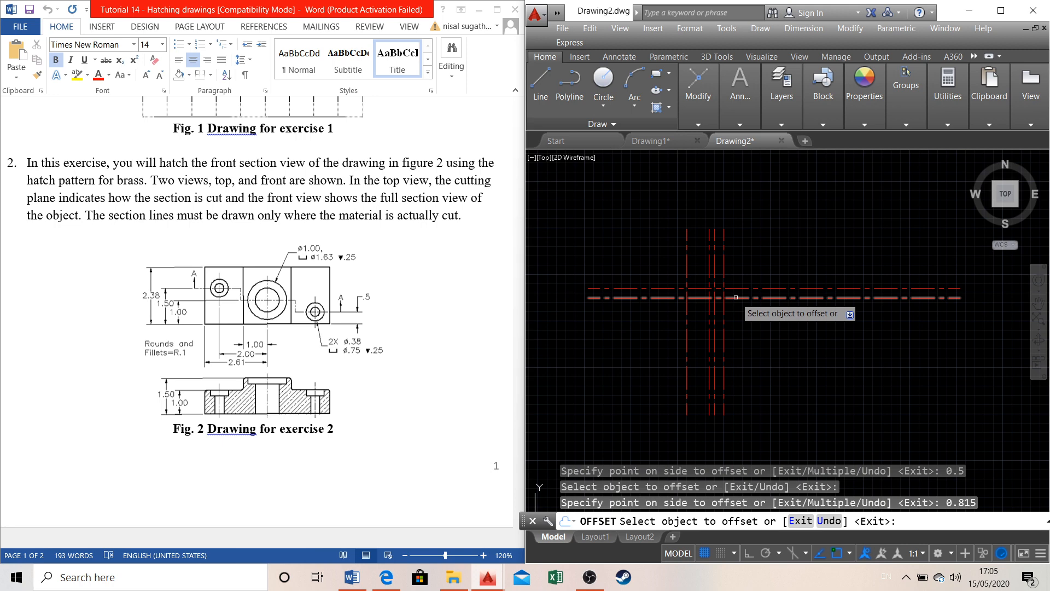
key(Escape)
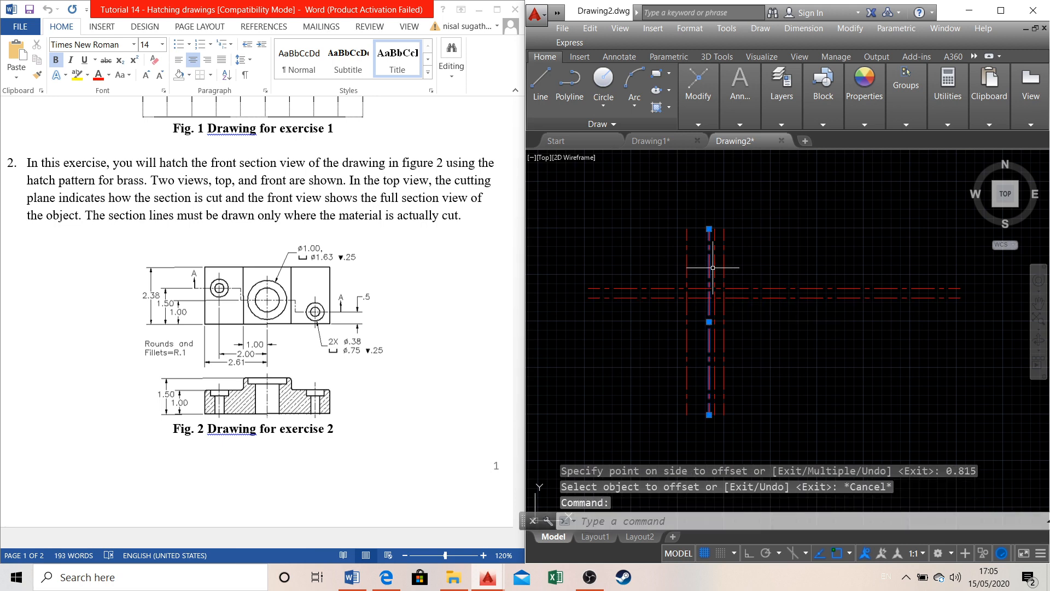
Move the 0.5 and 0.815 vertical offset lines from the center line layer to the white continuous-line layer, and clear the selection
click(712, 271)
click(703, 118)
mouse_move(782, 101)
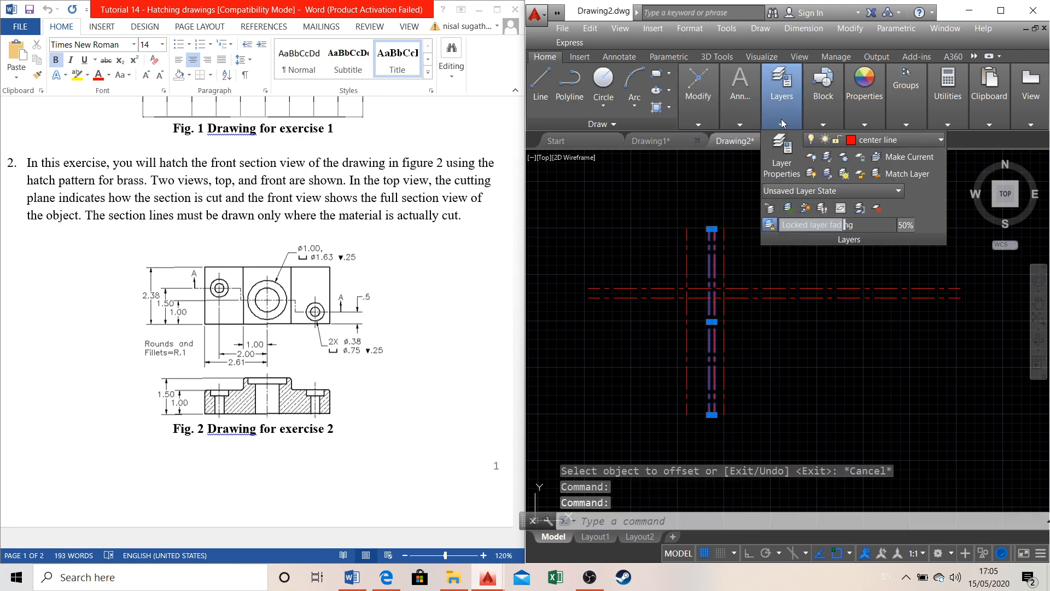
click(853, 140)
click(863, 156)
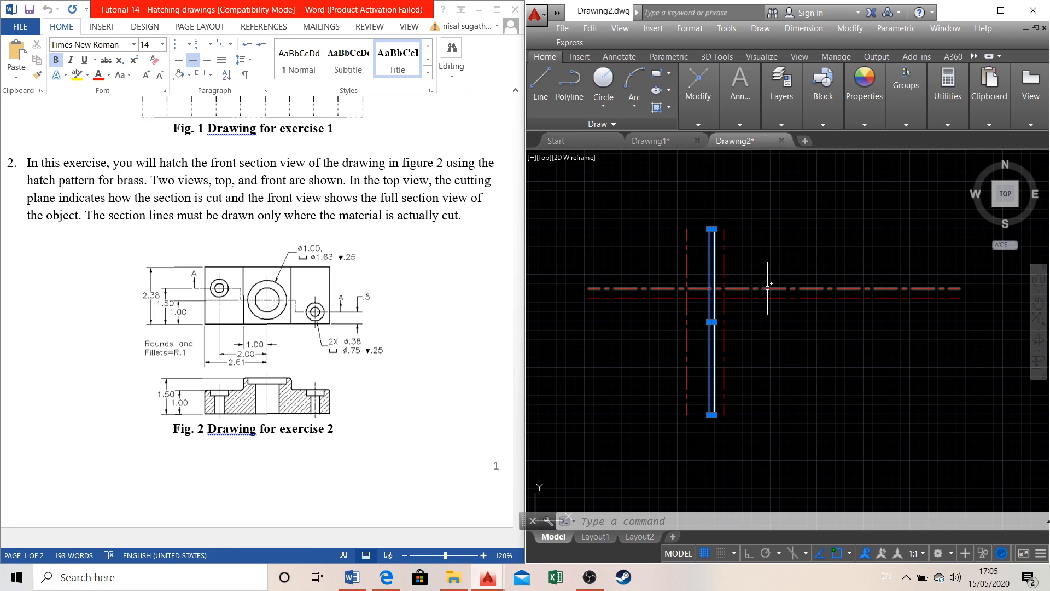
key(Escape)
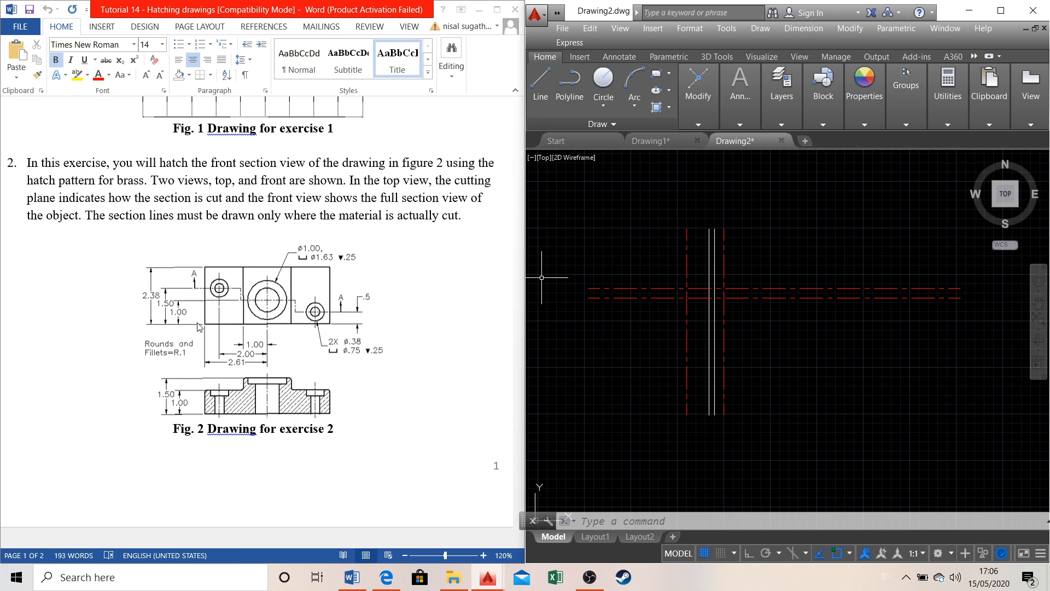
Offset the original, lower horizontal centre line 1 unit downward
click(749, 297)
click(699, 90)
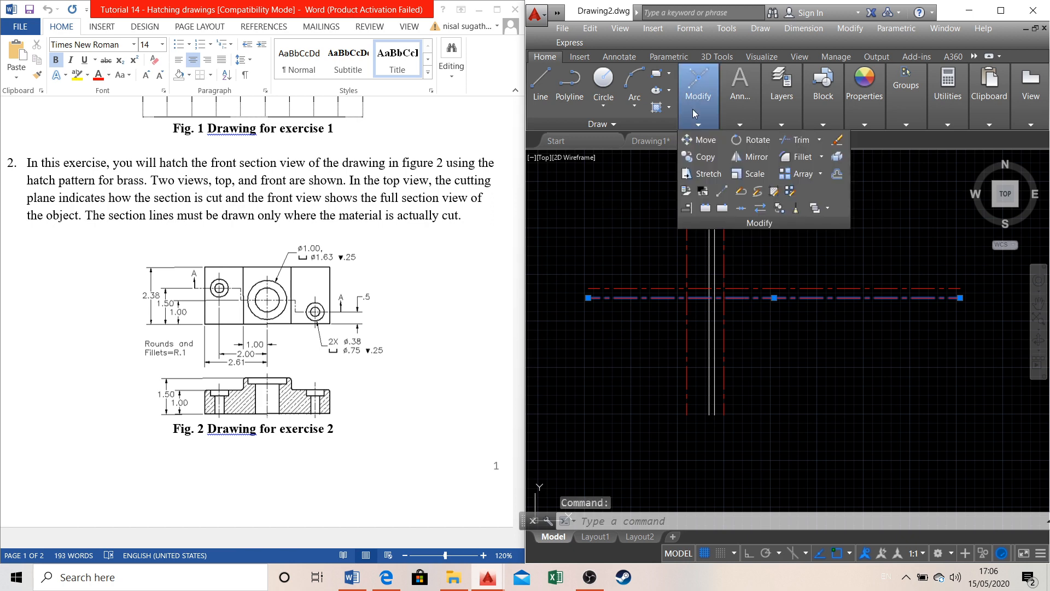
click(836, 173)
click(756, 298)
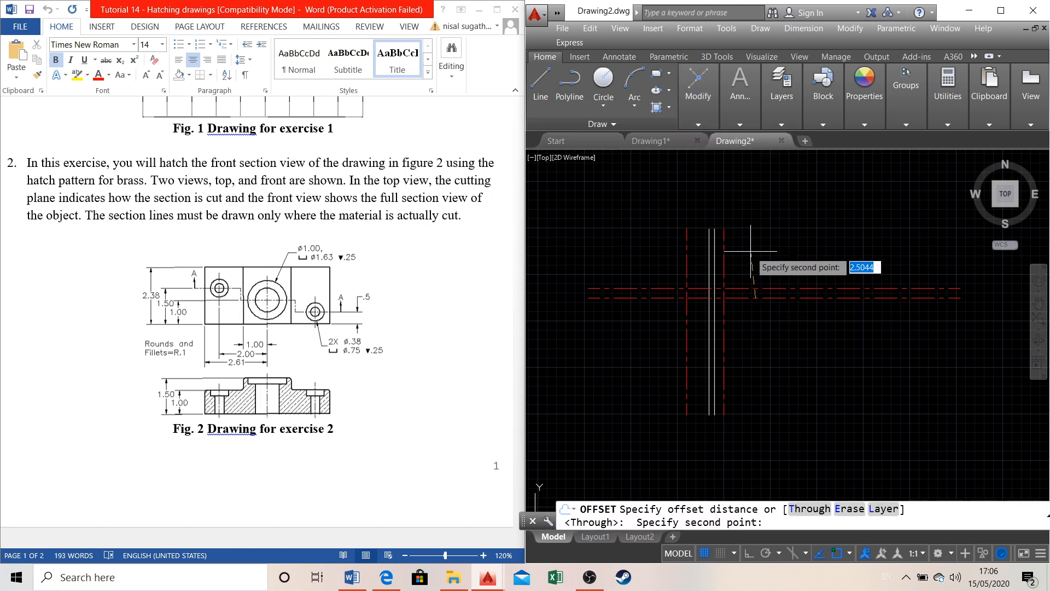
text(1)
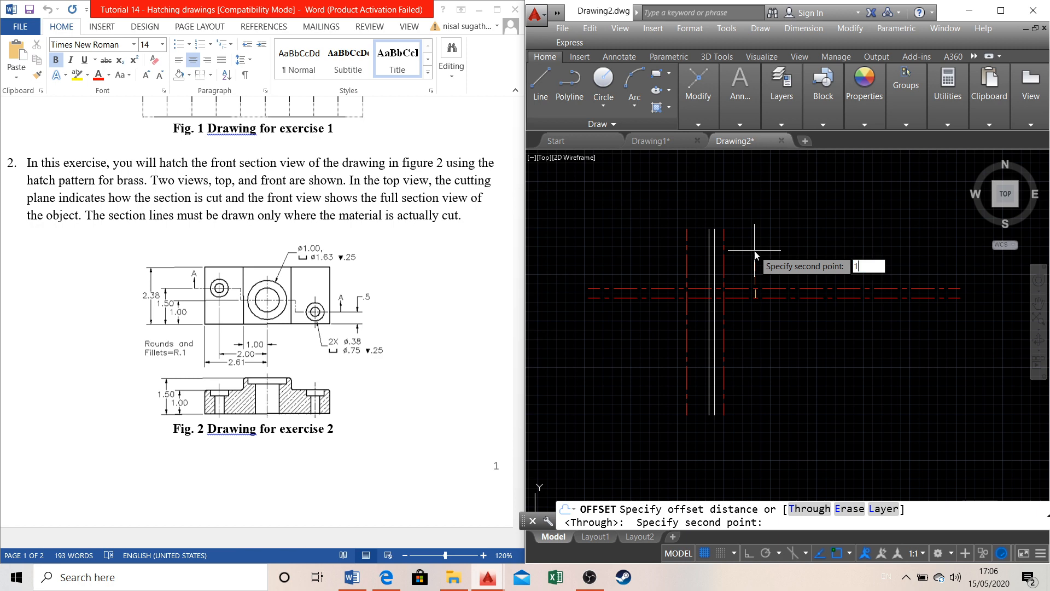
key(Return)
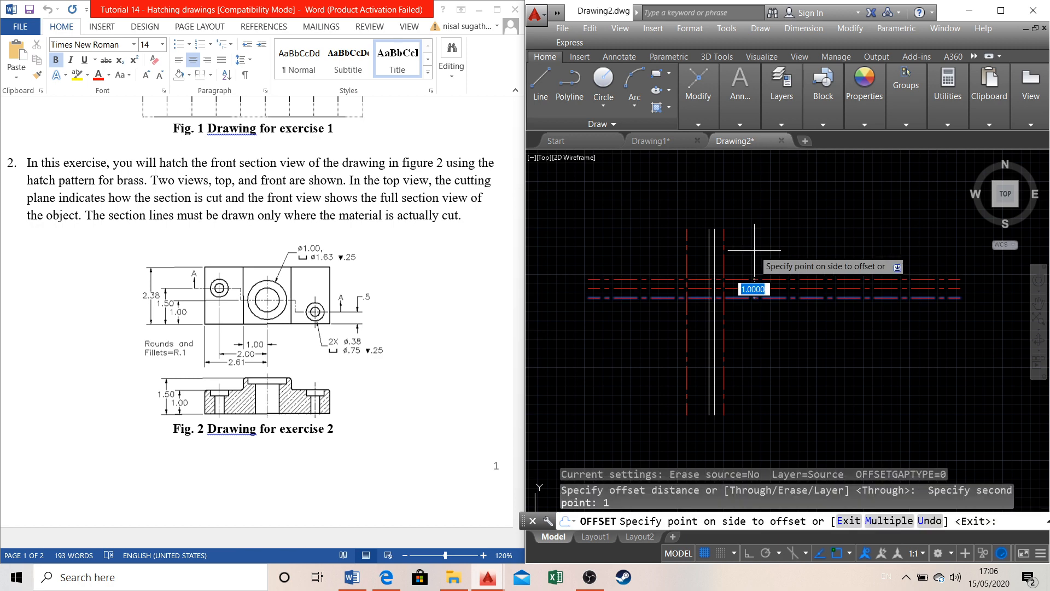
click(757, 337)
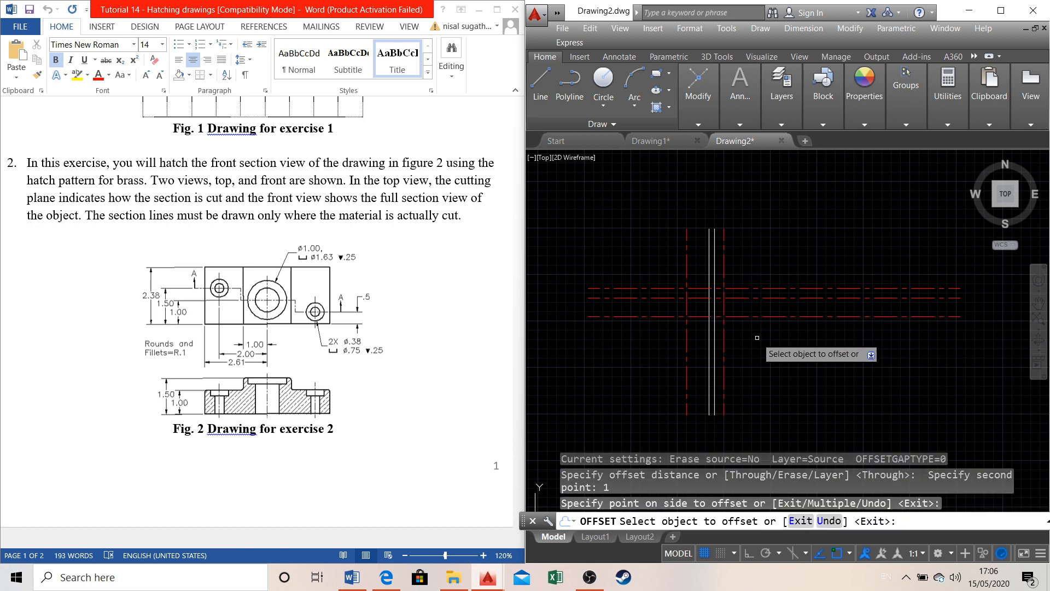
Offset the original horizontal centre line 1.38 units upward
click(778, 296)
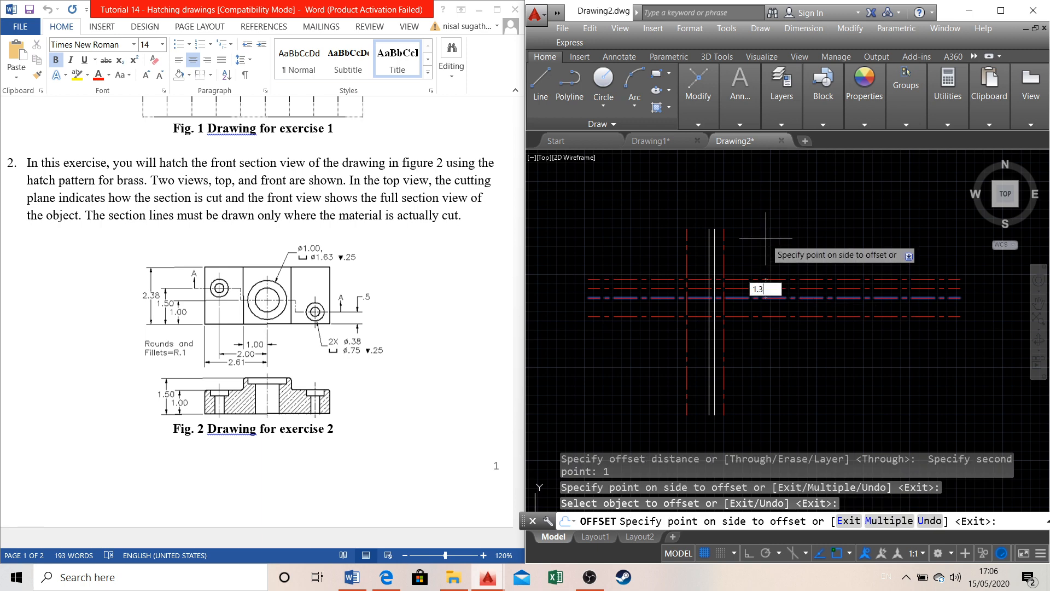
text(1.38)
key(Return)
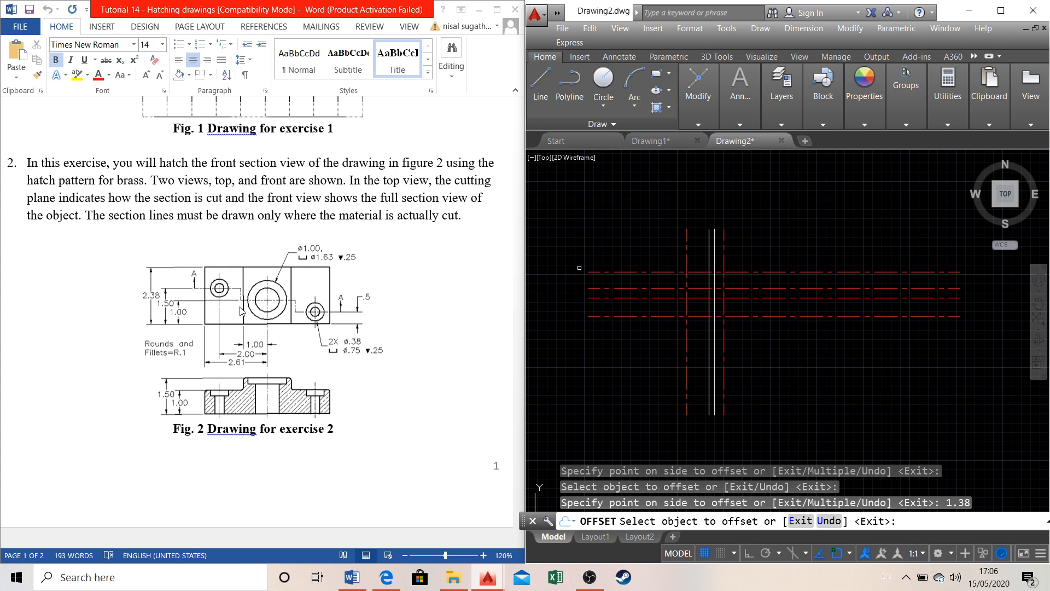
Offset the original vertical centre line 1 unit to its left and end the Offset command
click(724, 261)
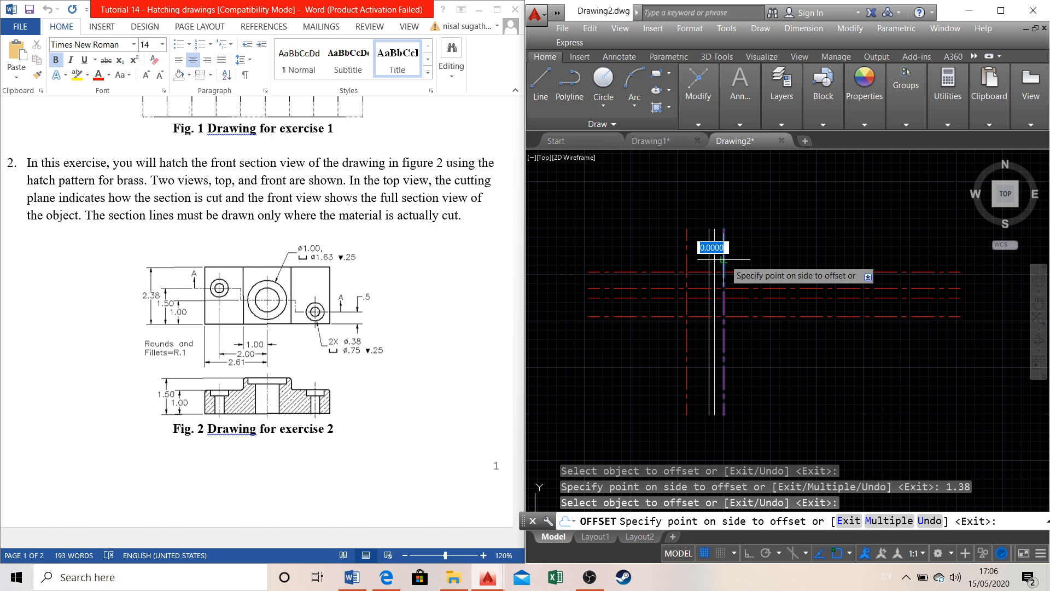
click(686, 253)
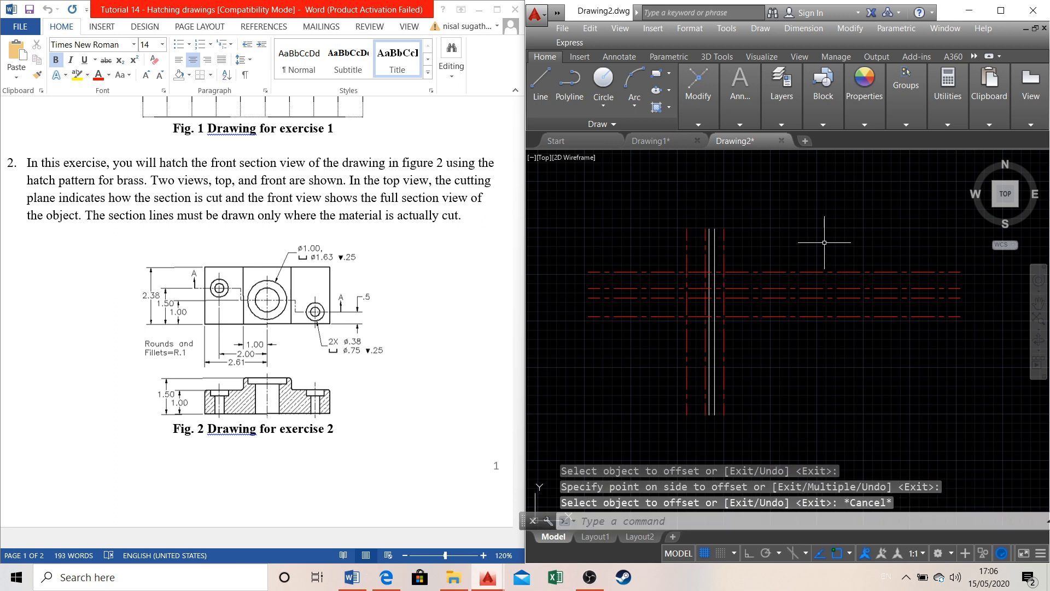
key(Escape)
Move the outermost two horizontal lines and the 1-unit vertical offset line to the white continuous-line layer, and clear the selection
click(772, 274)
click(773, 270)
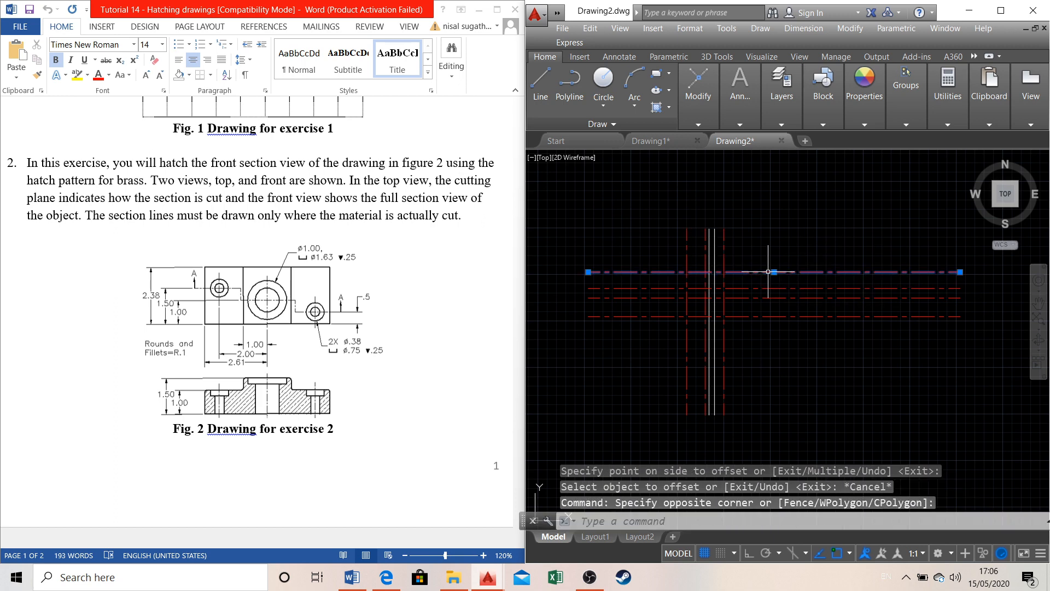
click(760, 316)
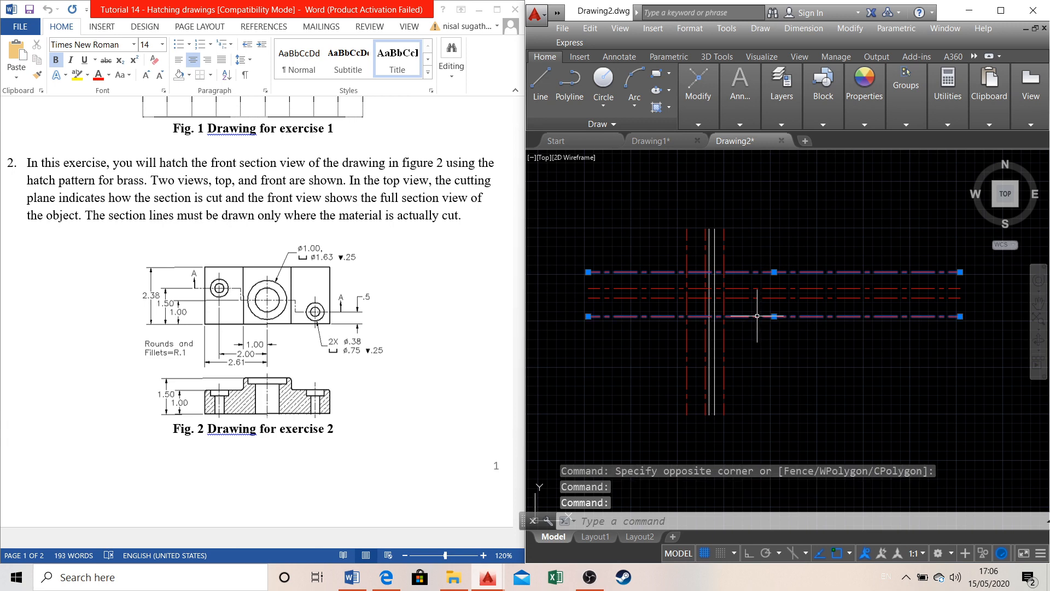
click(706, 260)
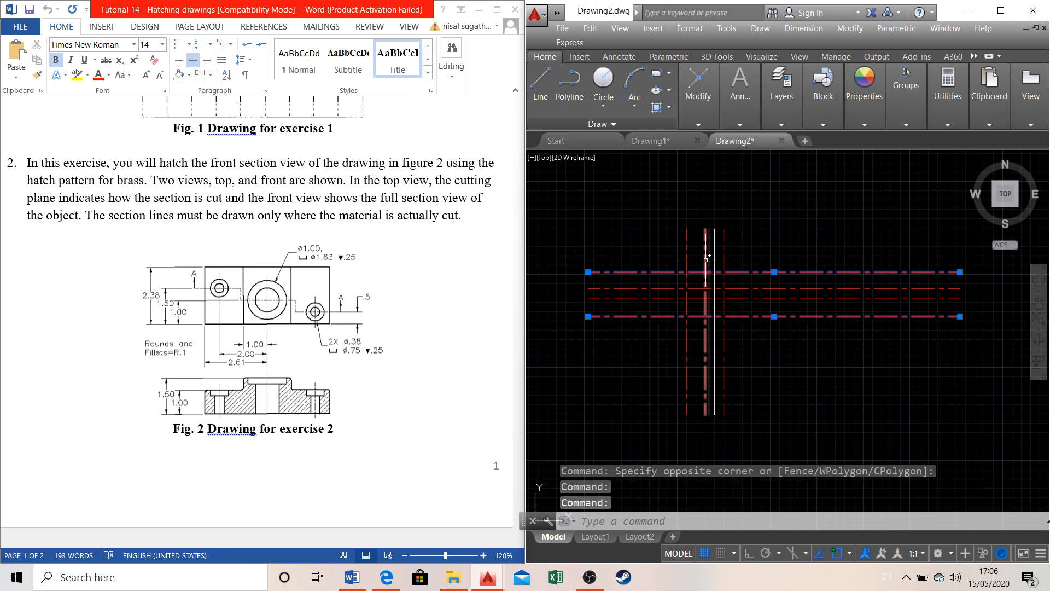
click(743, 125)
click(781, 104)
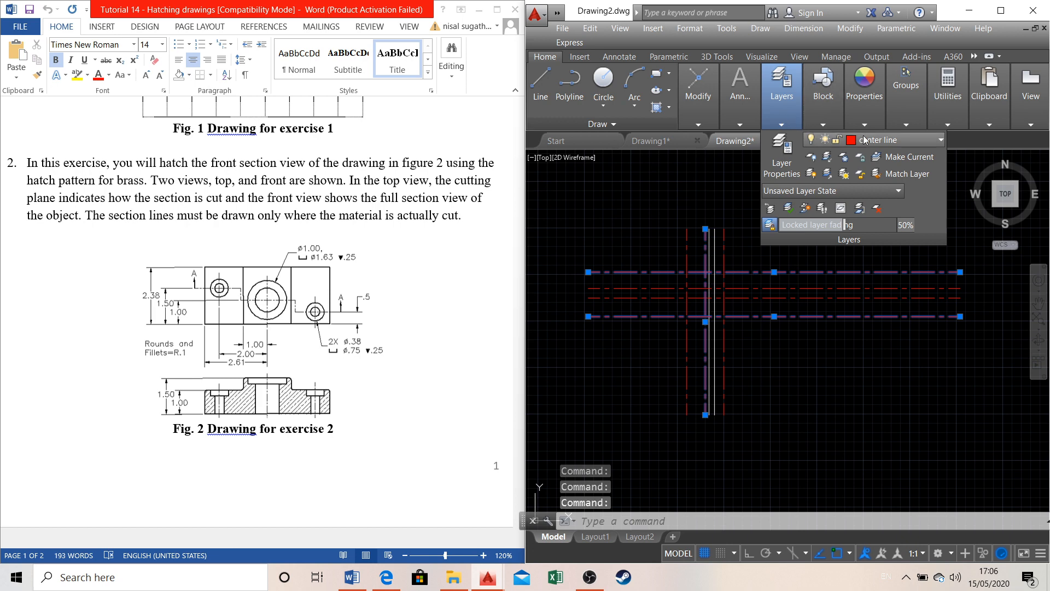
click(864, 140)
click(872, 157)
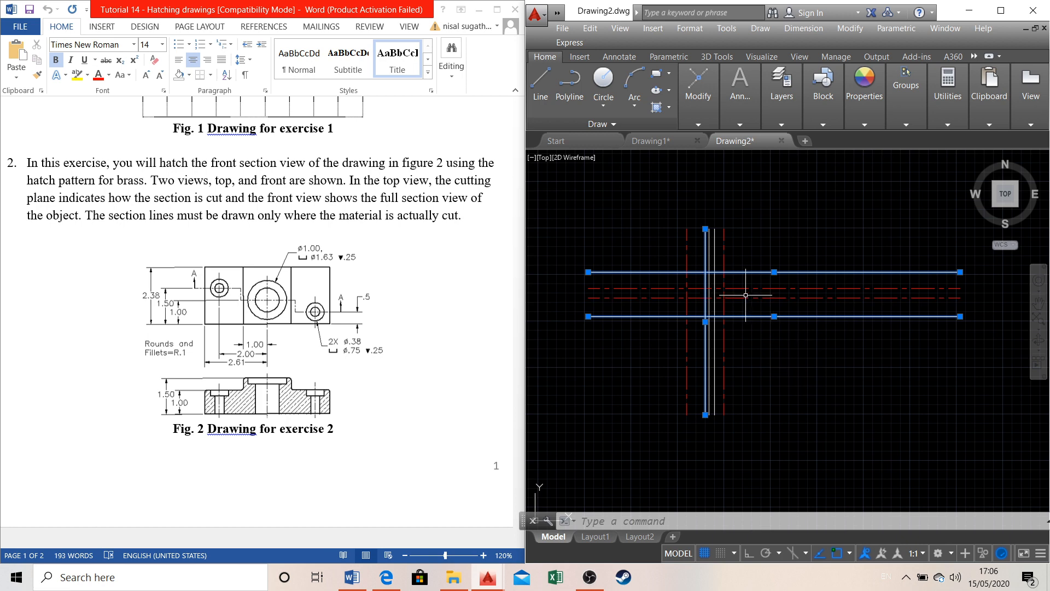
key(Escape)
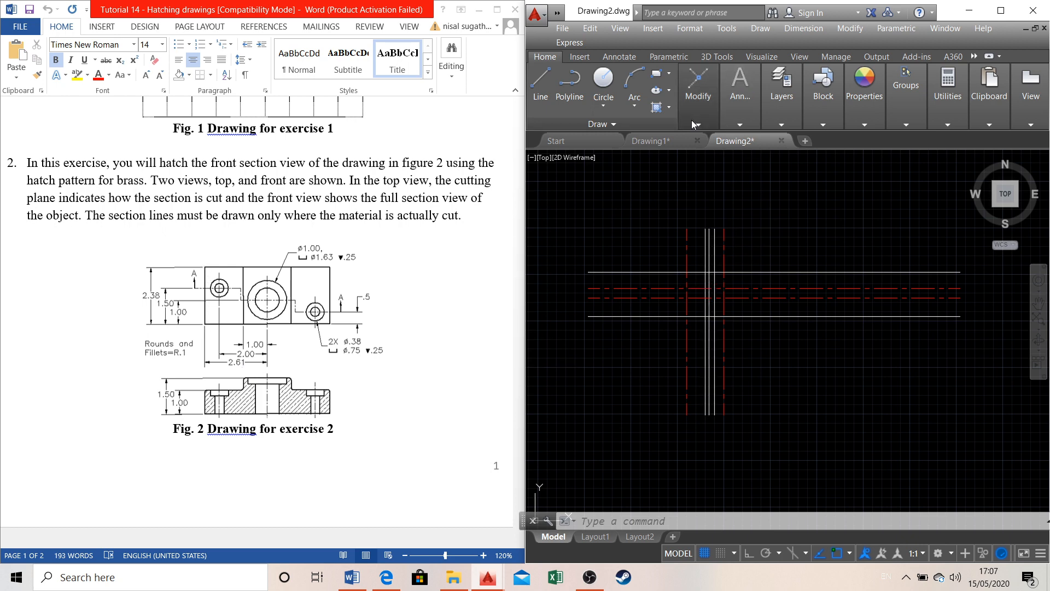
Offset the original vertical centre line 2.61 units to its left and end the Offset command
click(697, 90)
click(836, 174)
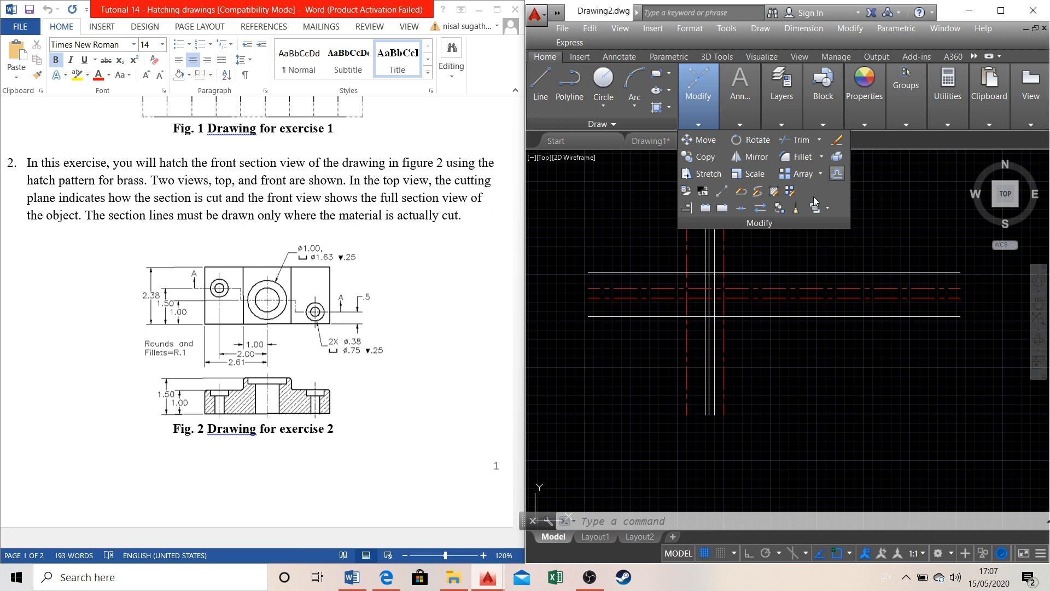
click(723, 305)
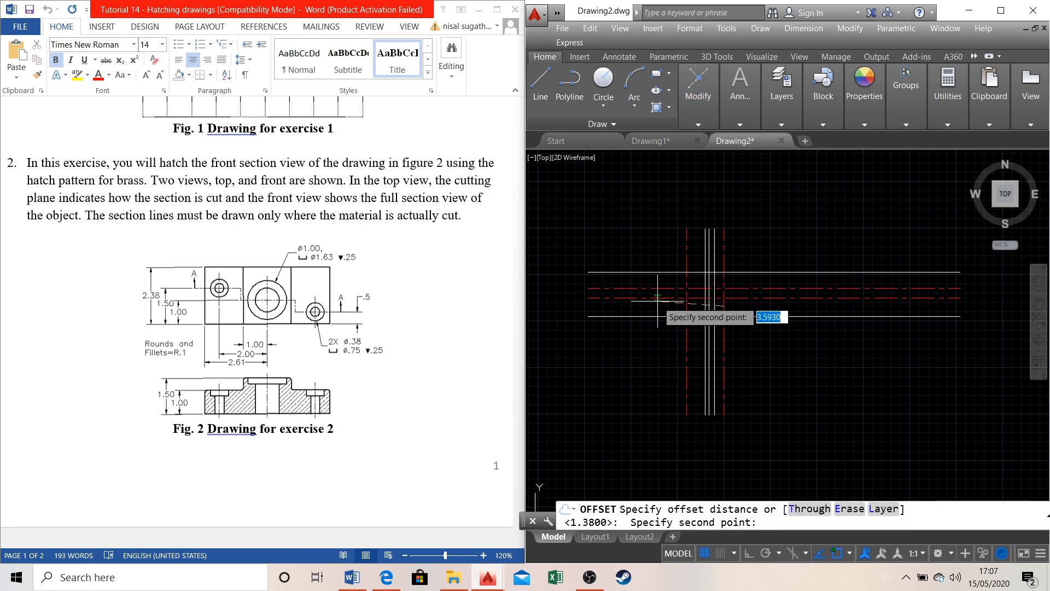
text(2.)
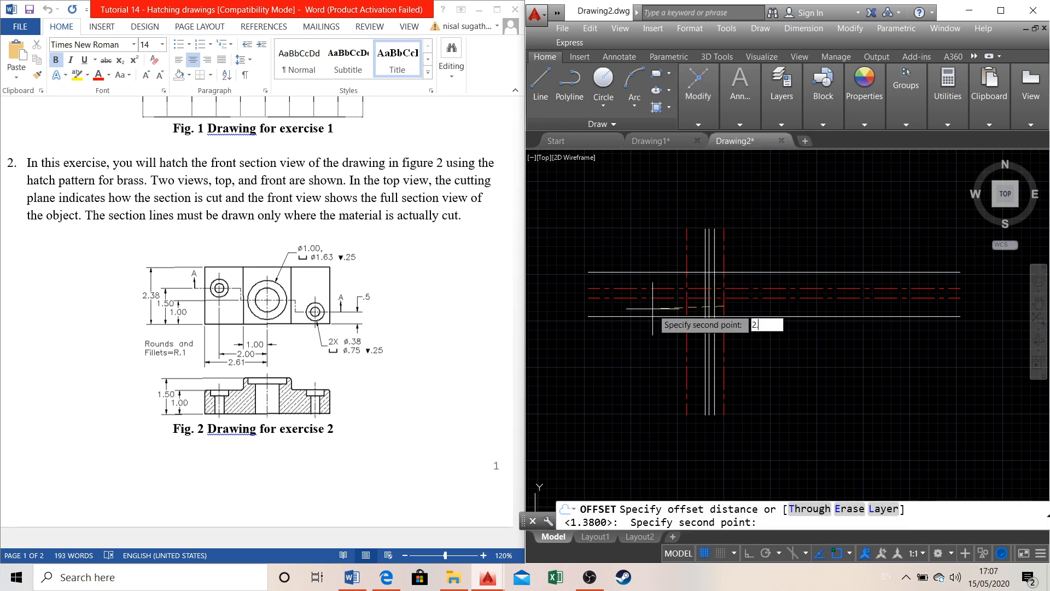
text(61)
key(Return)
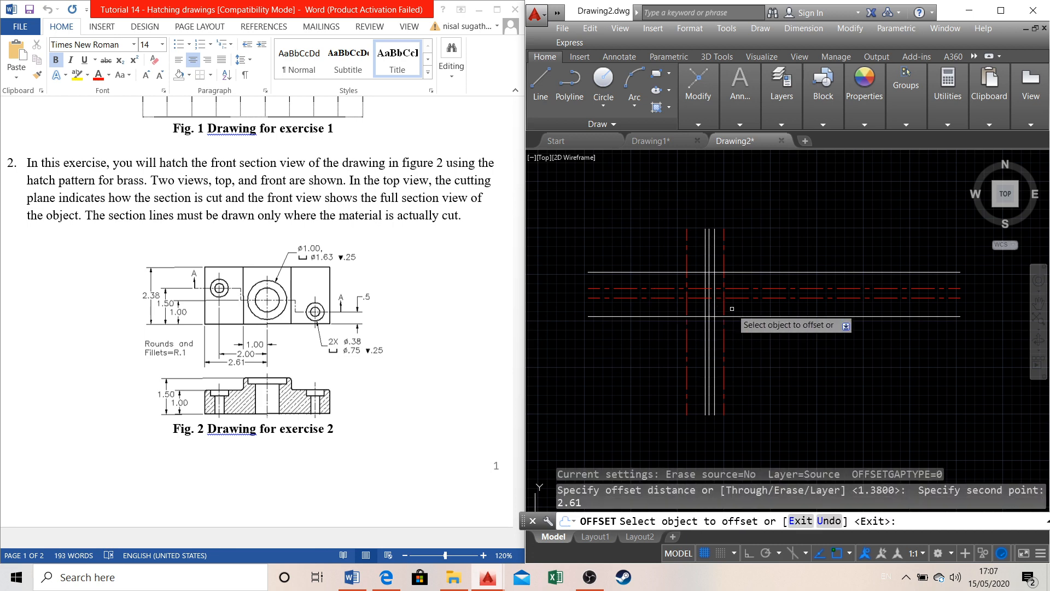
click(725, 309)
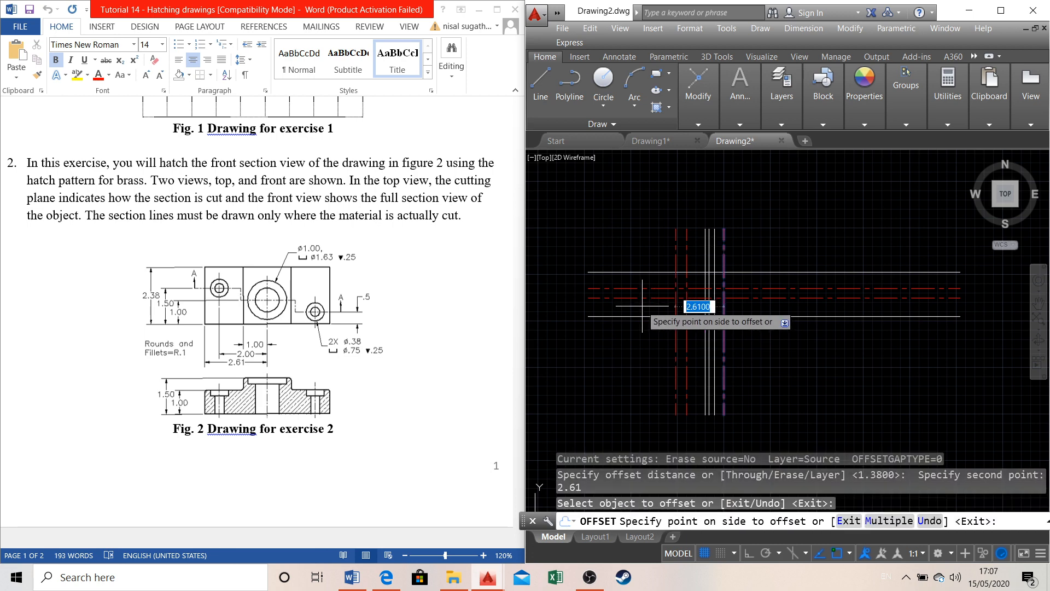
click(641, 305)
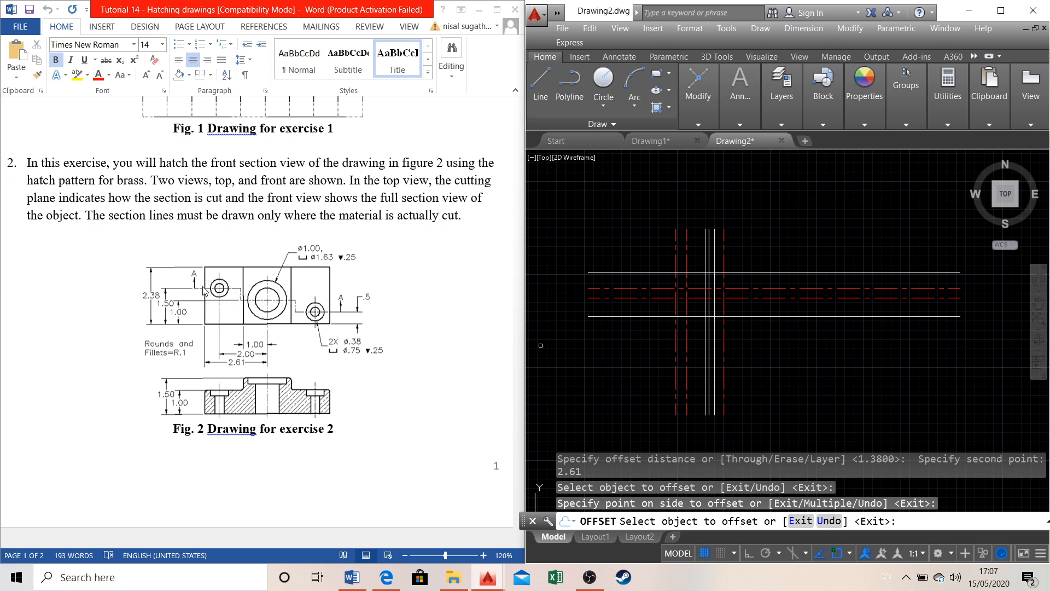
key(Escape)
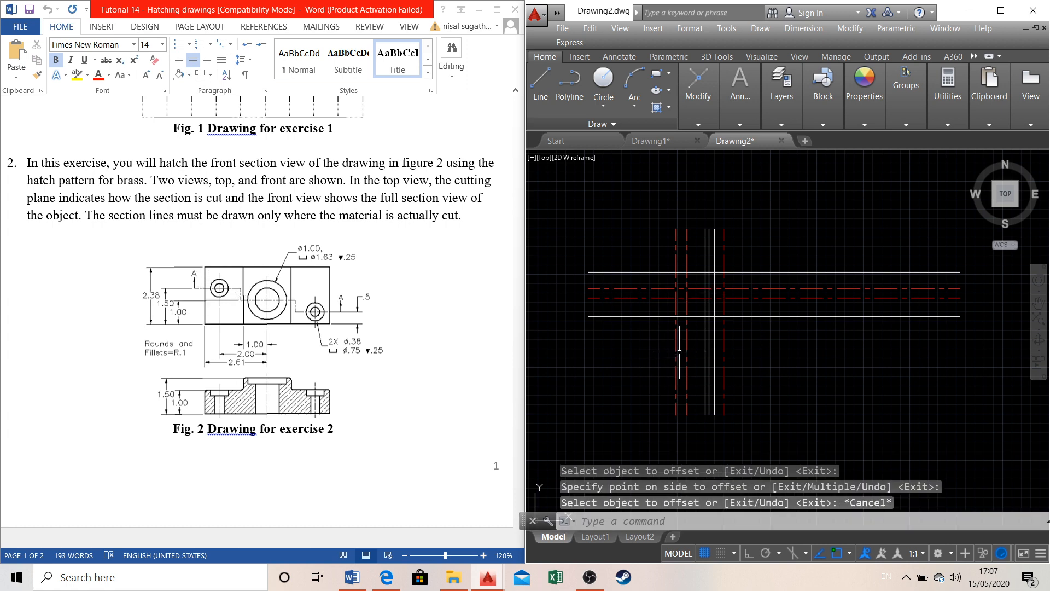
Move the leftmost vertical line, 2.61 units from the original centre line, to layer 0 and clear the selection
click(676, 350)
click(770, 117)
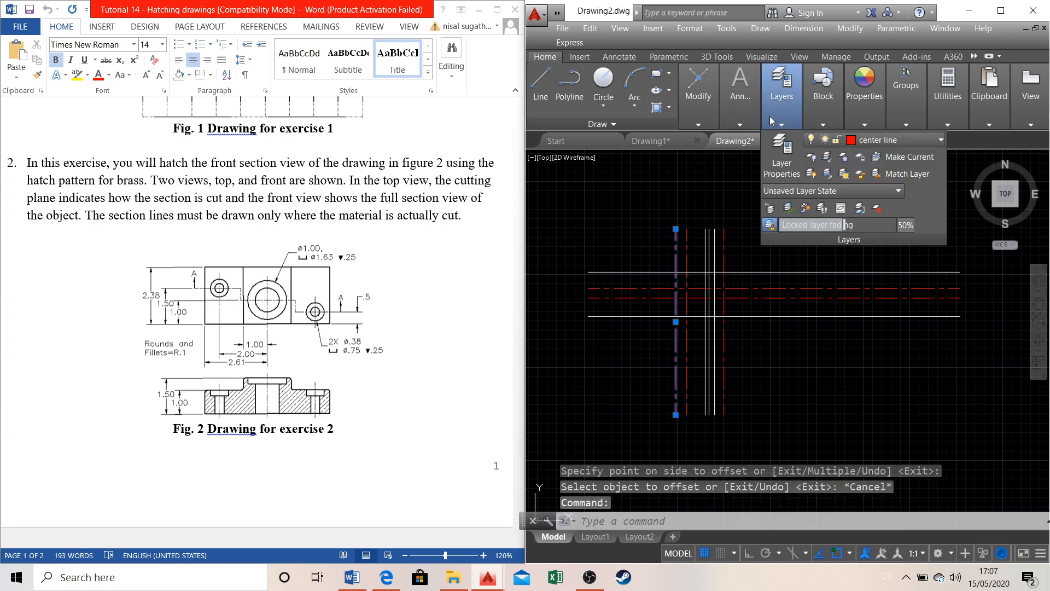
click(865, 137)
click(865, 156)
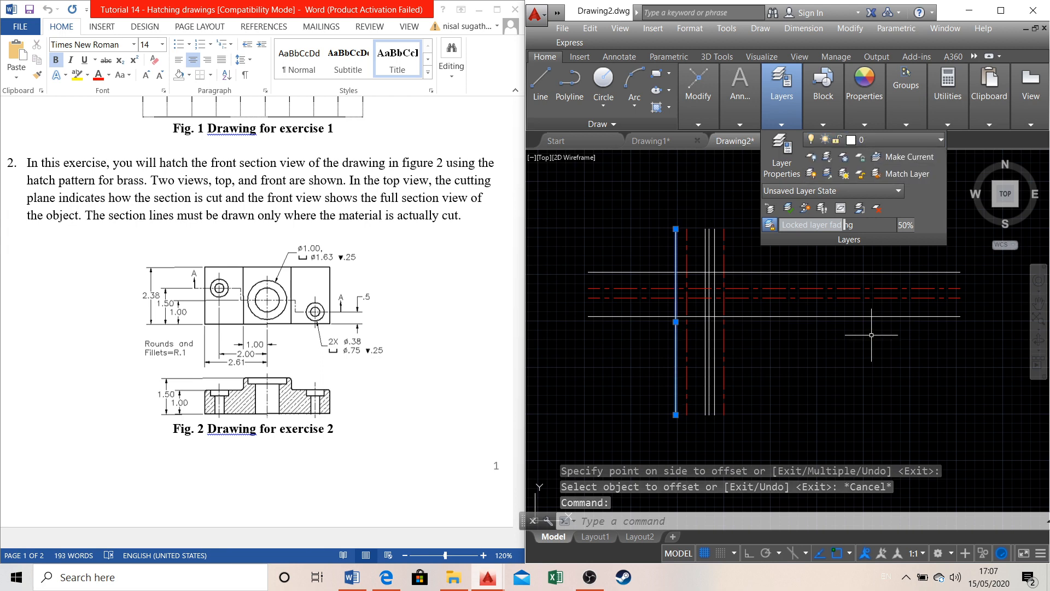
key(Escape)
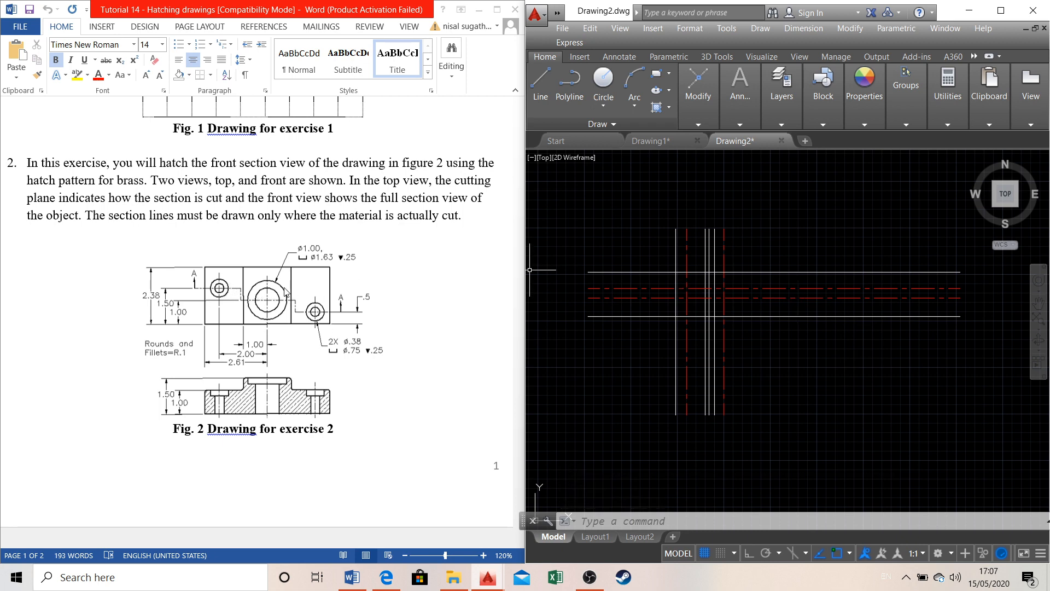
scroll(803, 243, up, 2)
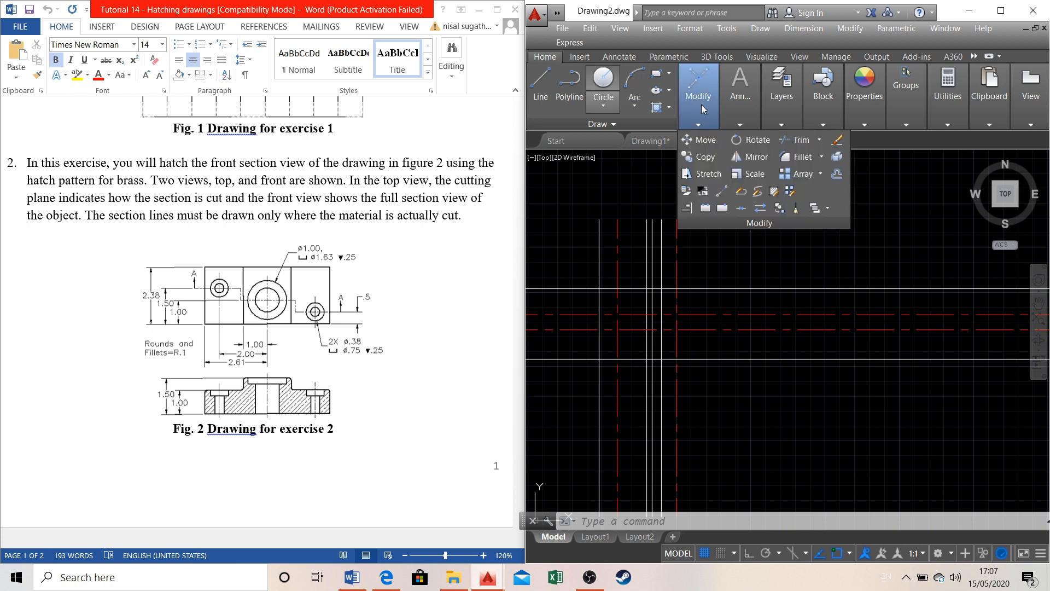
click(604, 104)
click(642, 137)
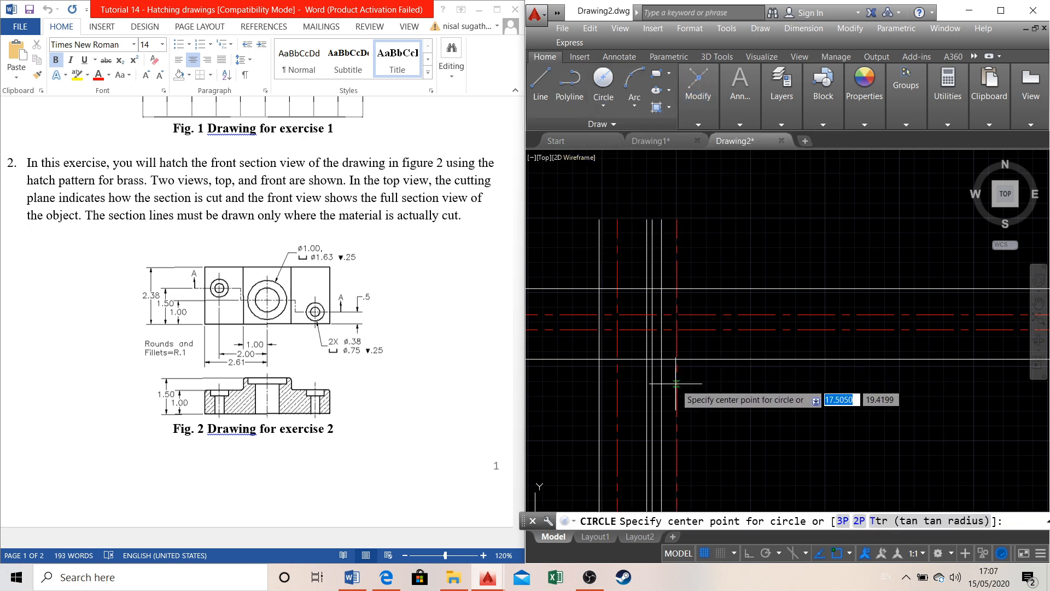
scroll(757, 331, down, 2)
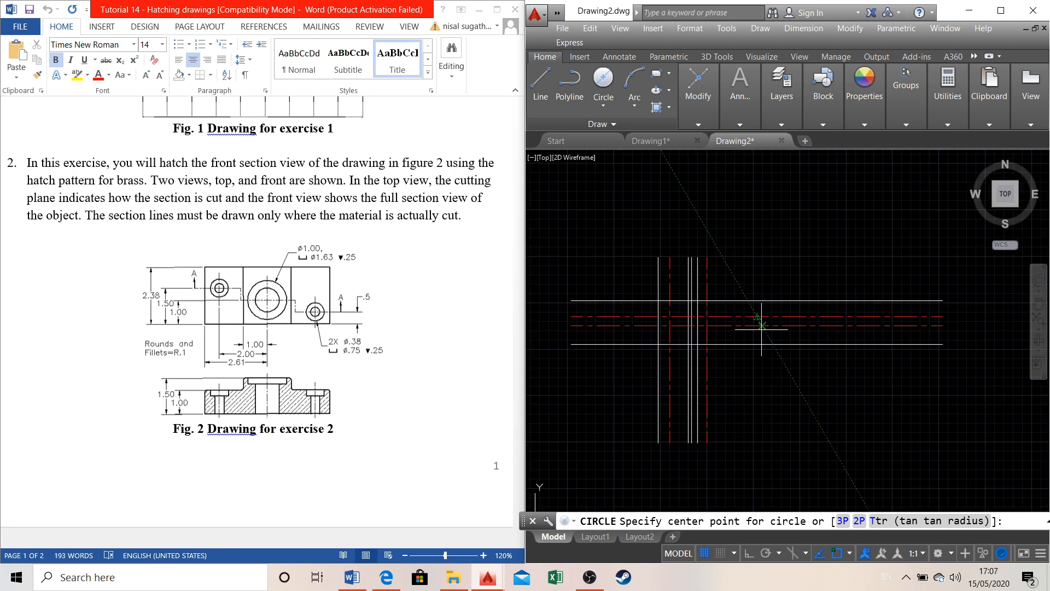
scroll(732, 280, up, 2)
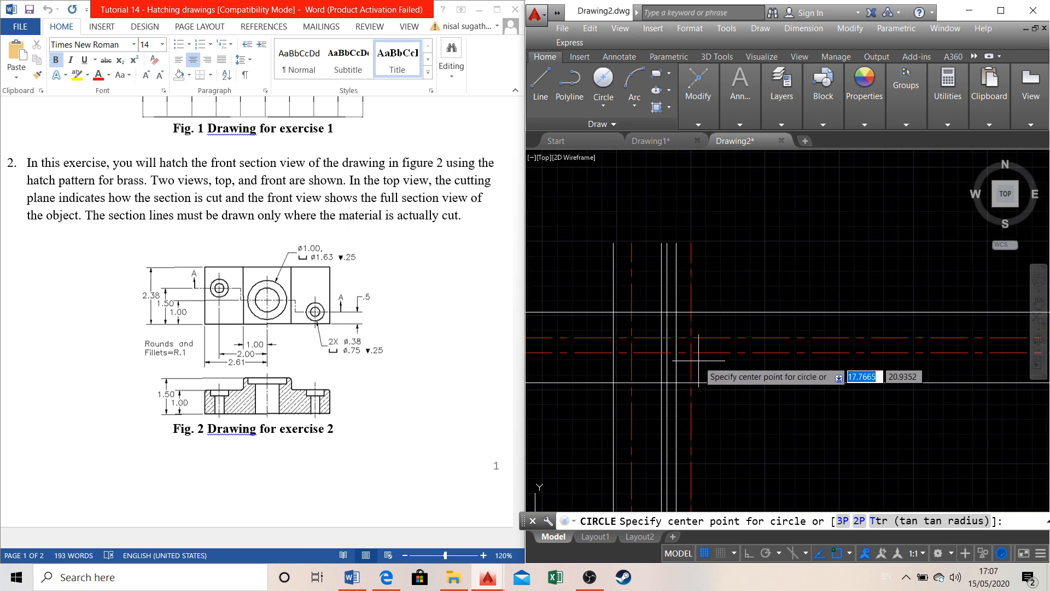
click(677, 344)
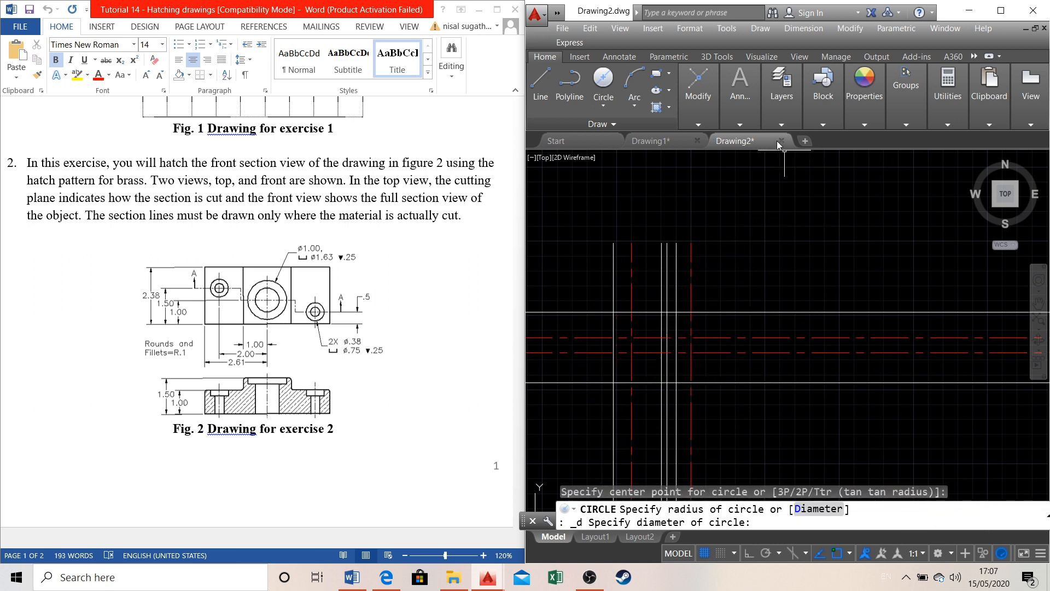
click(781, 124)
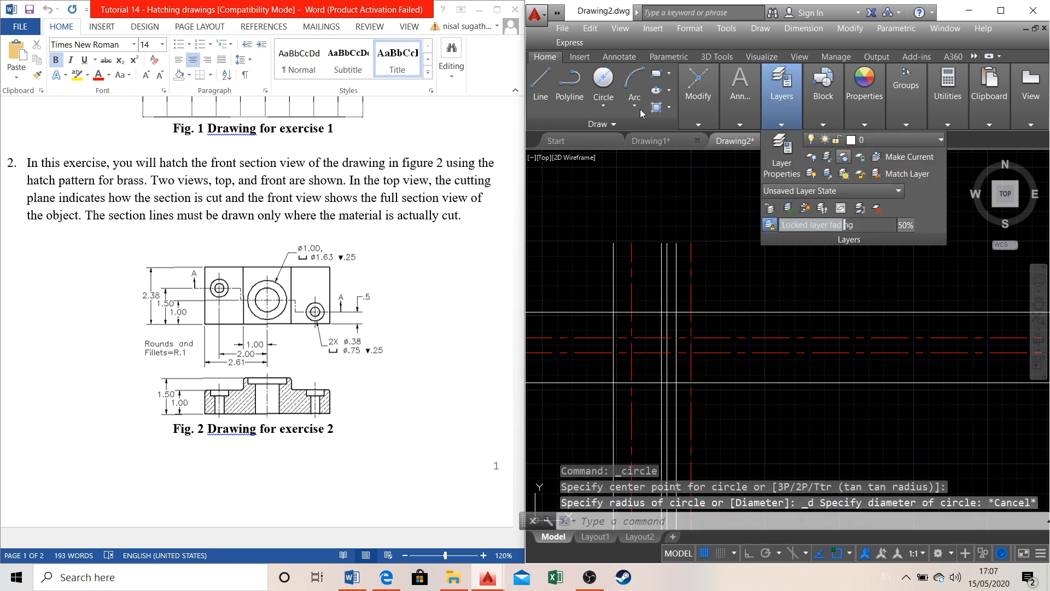
Draw a circle of diameter 1 centred where the original vertical centre line crosses the lower horizontal centre line
click(604, 105)
click(625, 156)
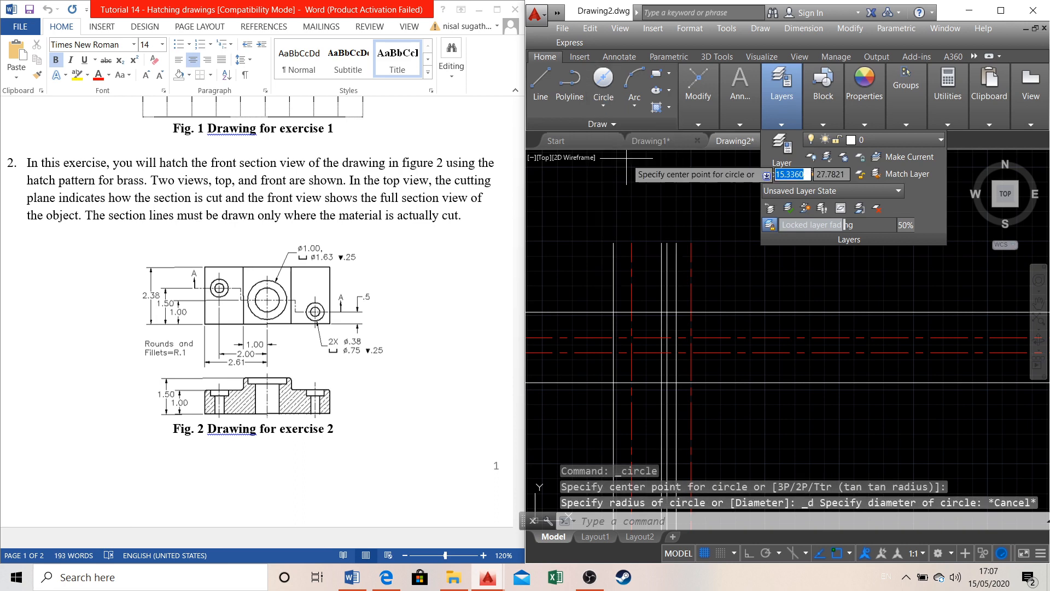
click(690, 353)
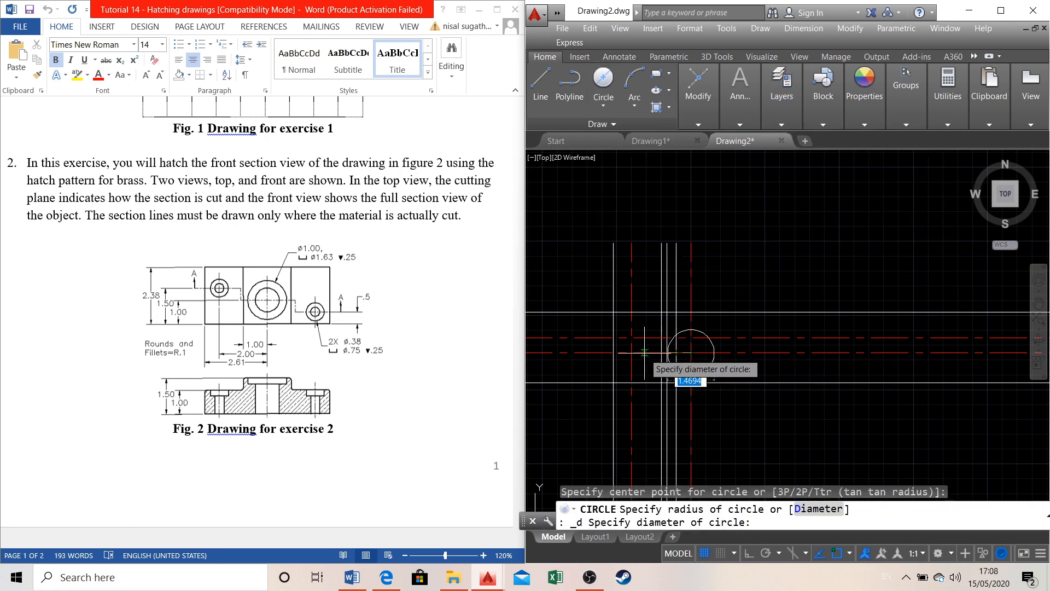
text(1)
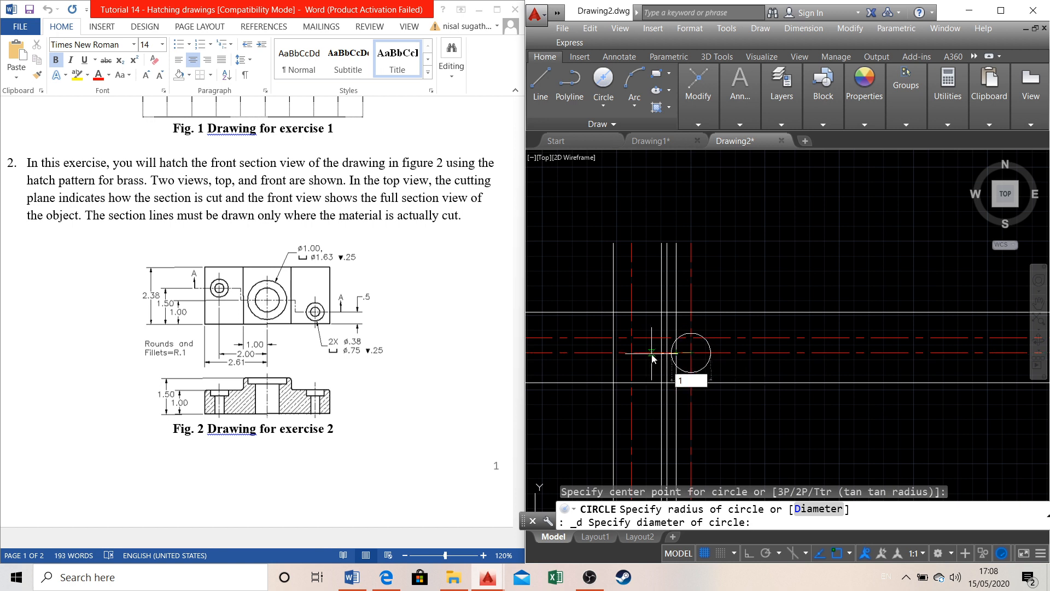
key(Return)
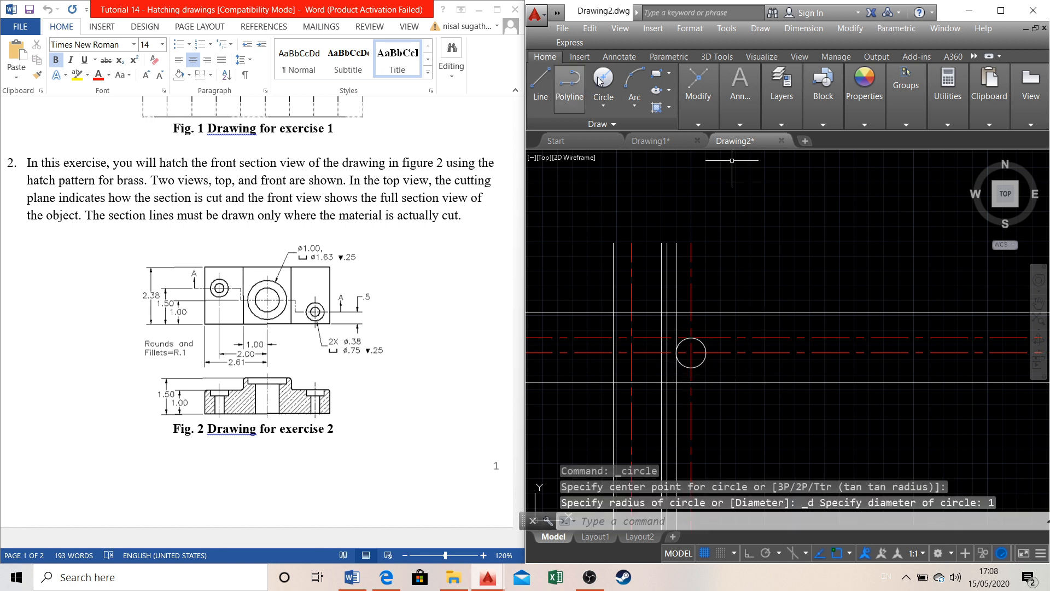
Draw a 1.63-diameter counterbore circle concentric with the large hole
click(601, 79)
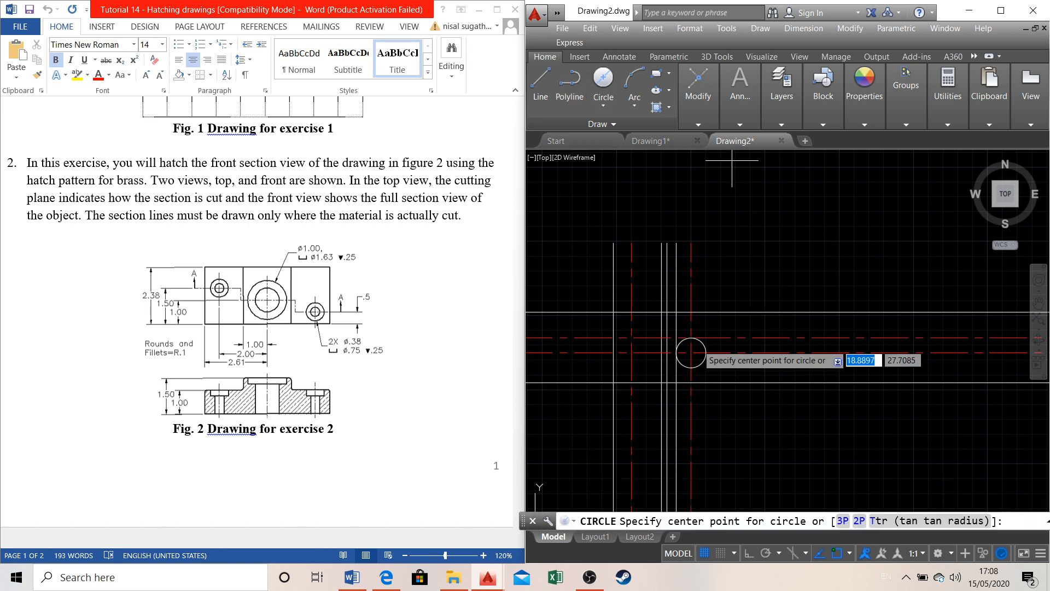
click(690, 353)
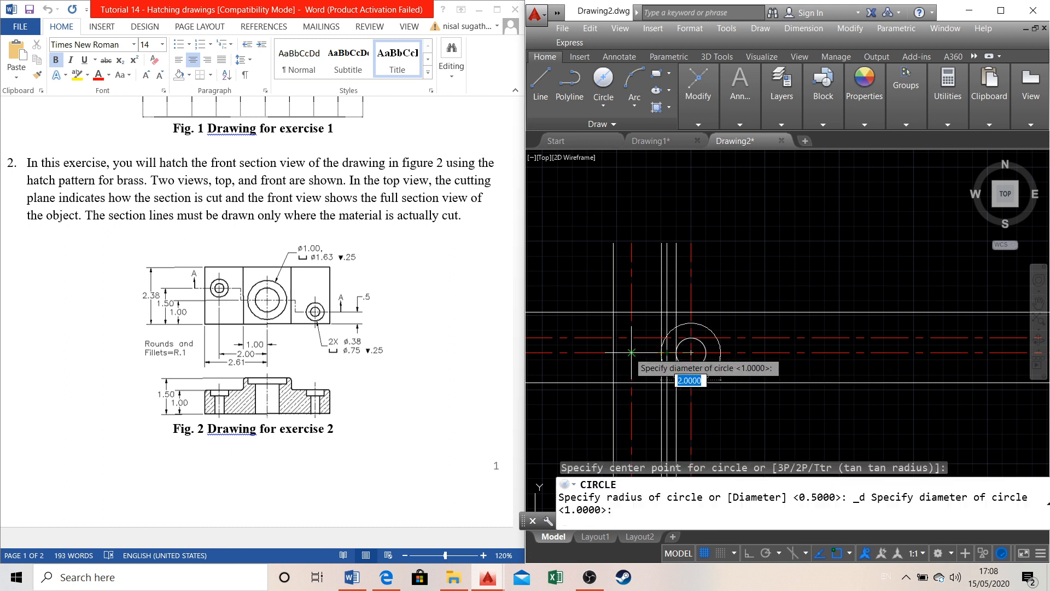
text(1.6)
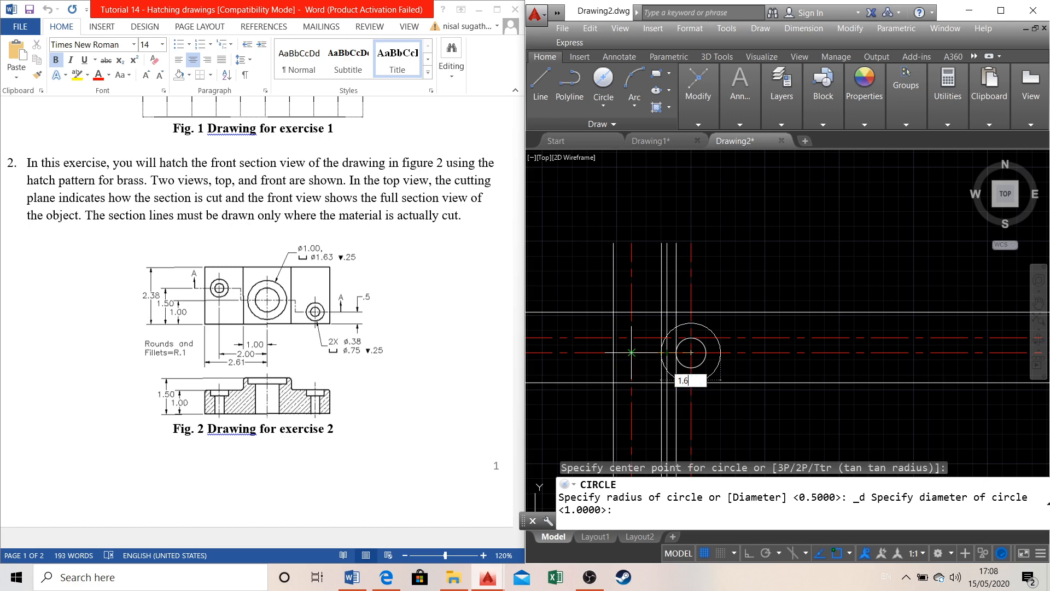
text(3)
key(Return)
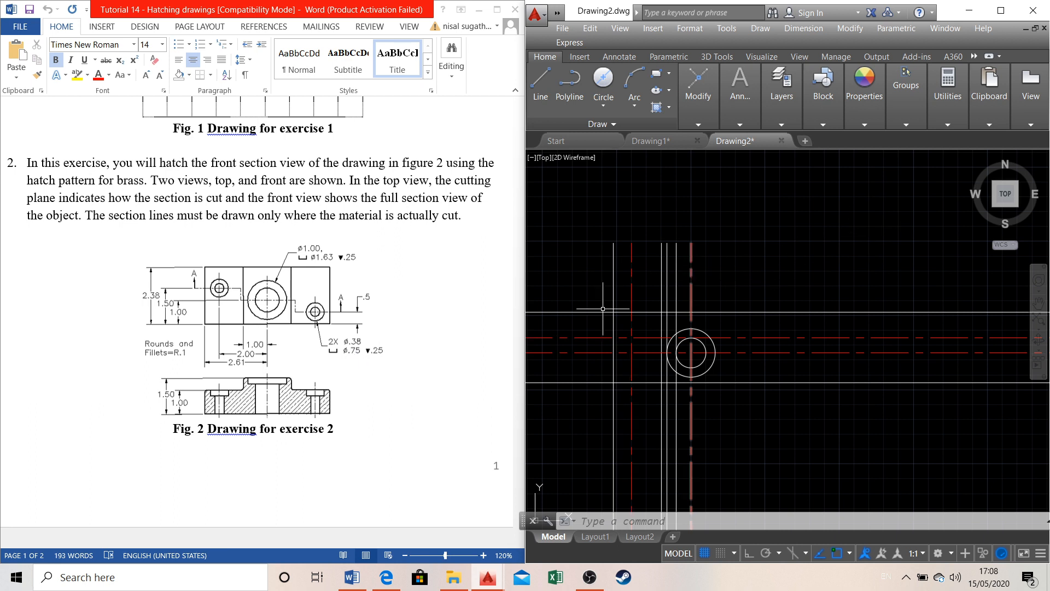
Draw a circle of diameter 0.38 centred where the left vertical centre line crosses the upper horizontal centre line
click(616, 76)
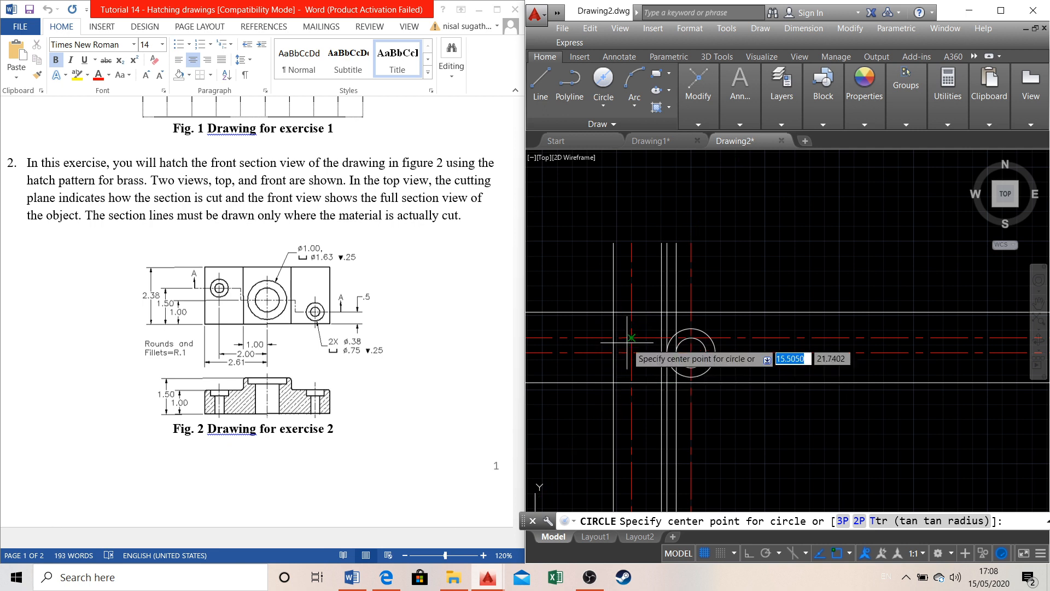
click(632, 337)
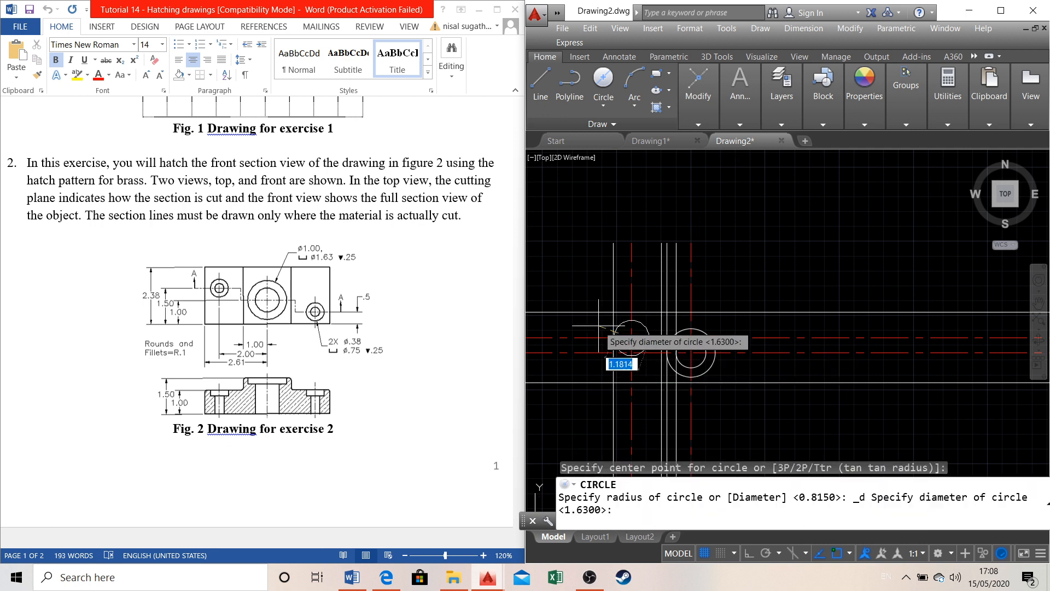
text(0.38)
key(Return)
Draw a 0.75-diameter counterbore circle concentric with the small hole on the left centre line
click(603, 79)
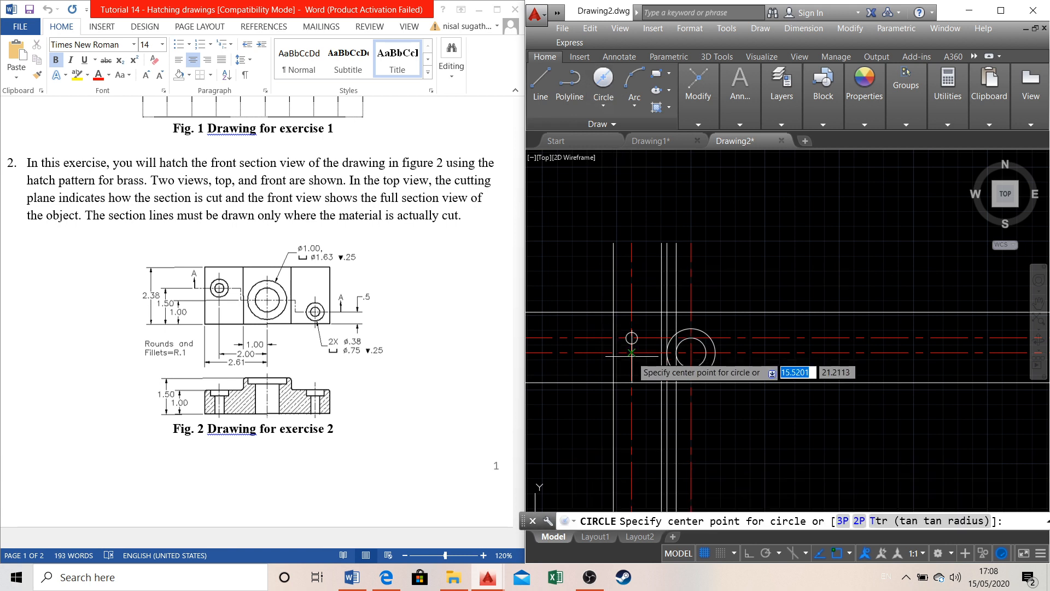
click(632, 337)
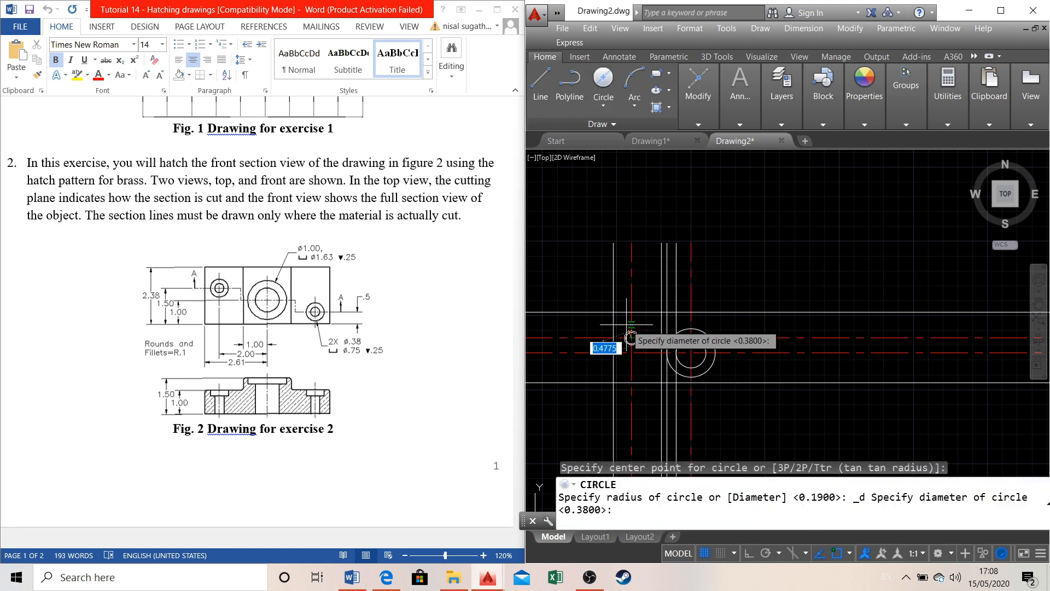
text(0)
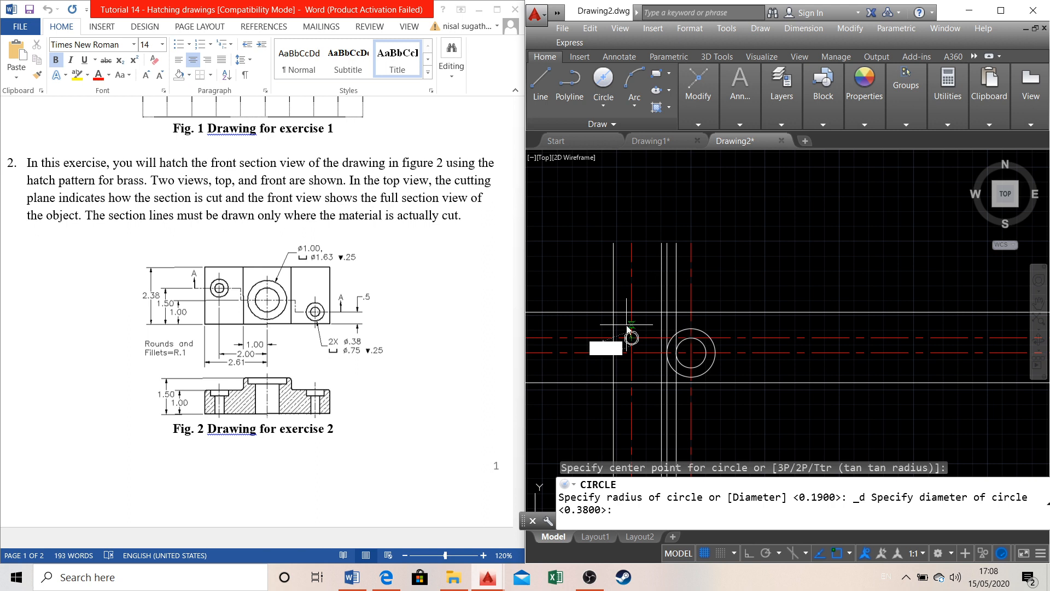
text(.75)
key(Return)
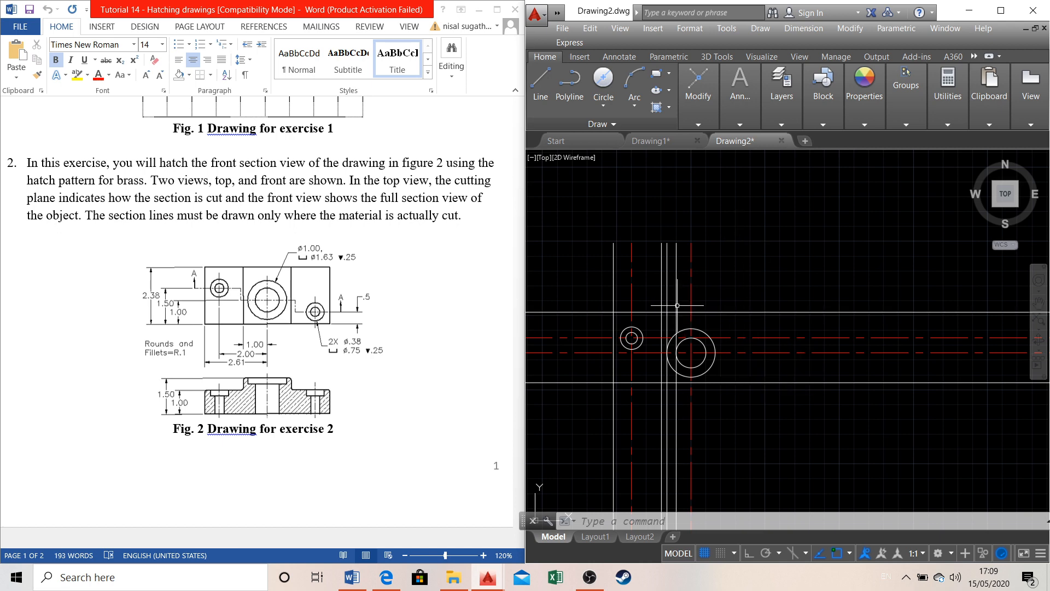
Trim the vertical lines and centre lines above the upper horizontal edge, using that edge and the leftmost vertical line as cutting edges
click(732, 311)
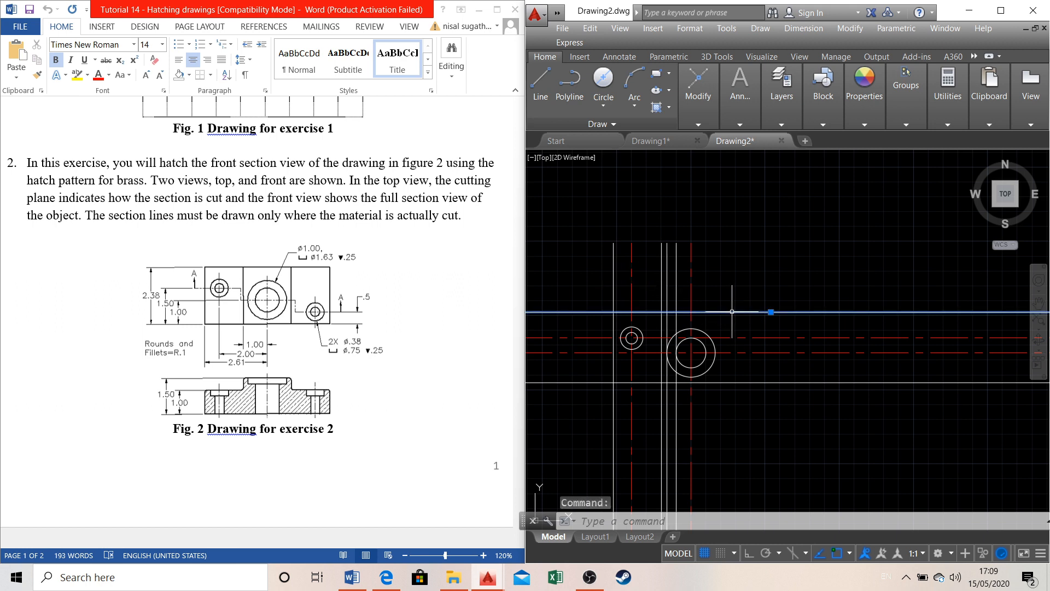
click(613, 323)
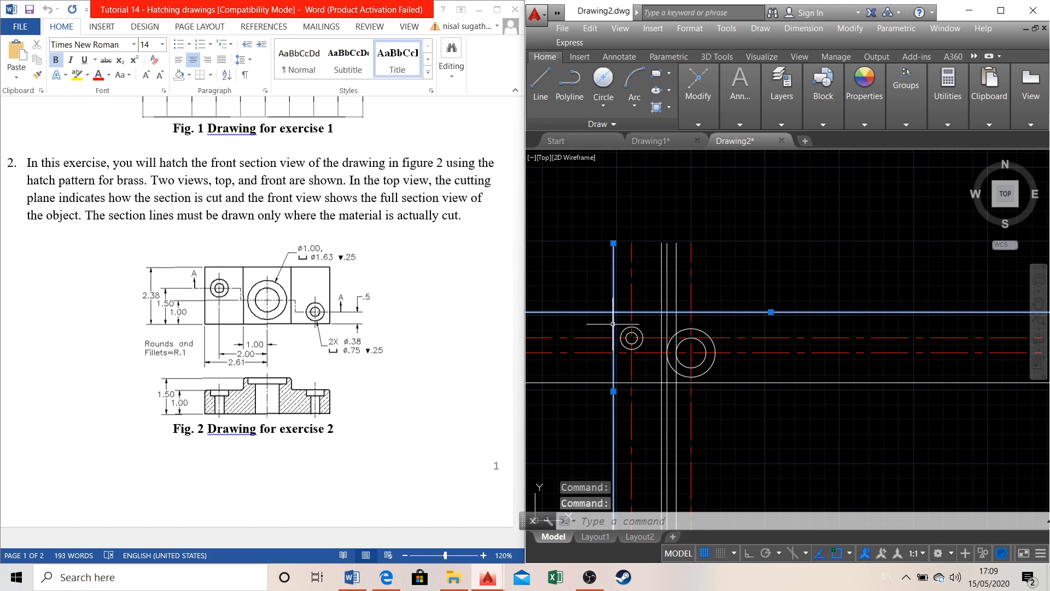
click(705, 118)
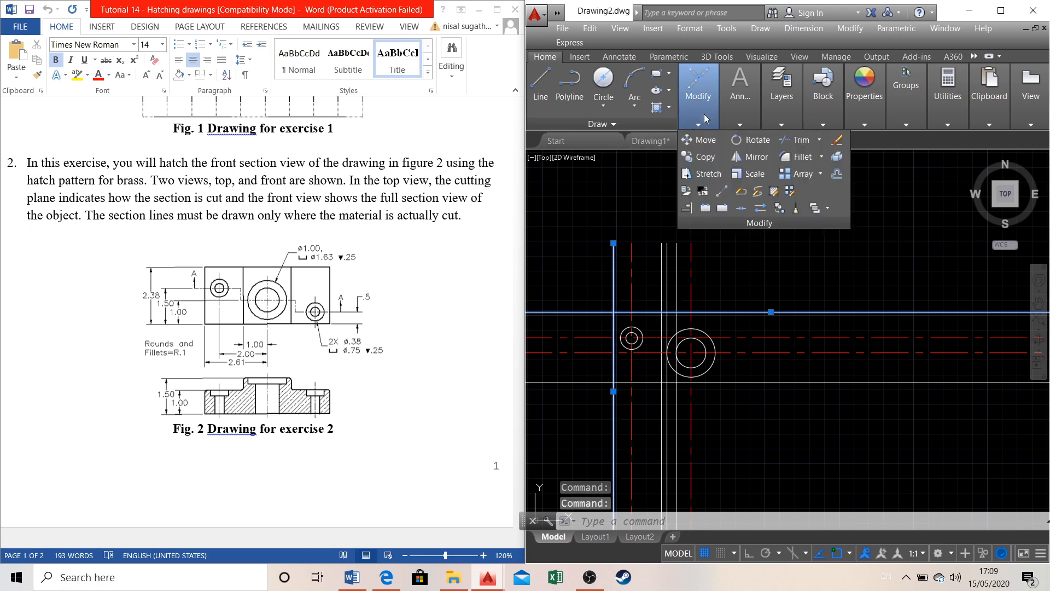
click(800, 140)
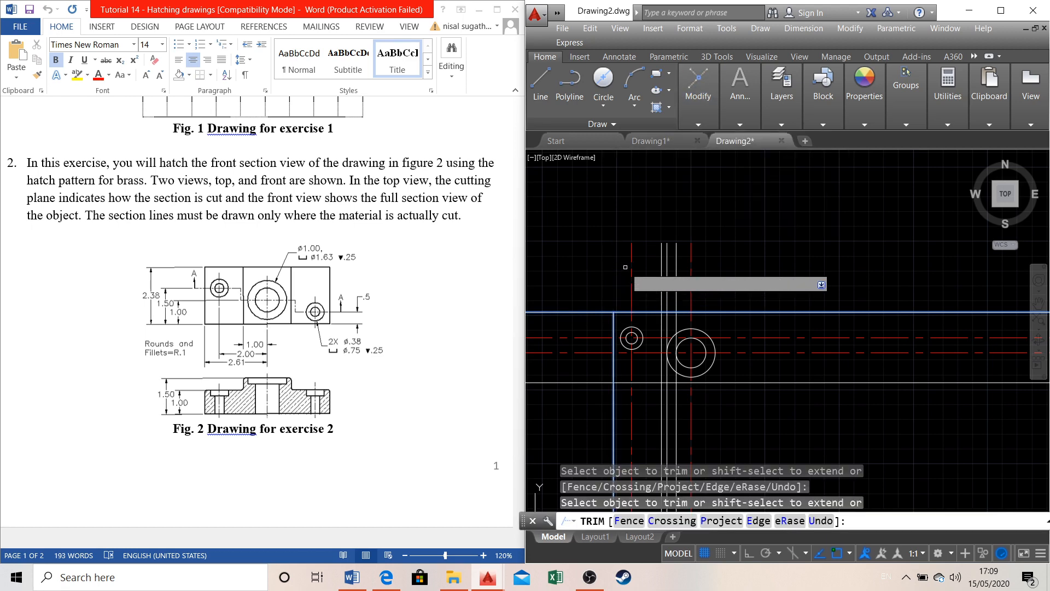
click(630, 274)
click(651, 273)
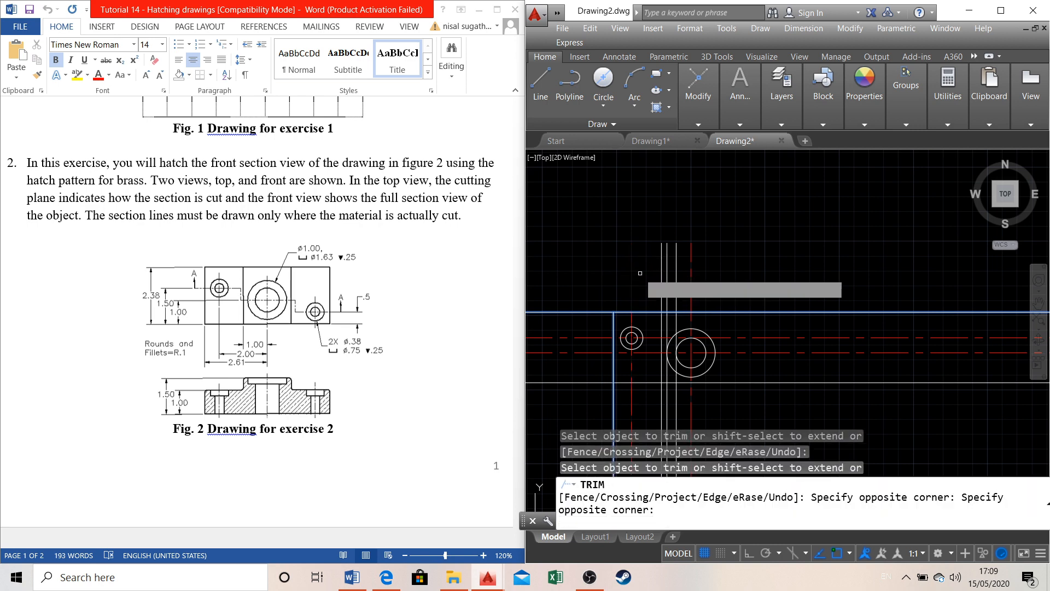
click(651, 234)
click(709, 284)
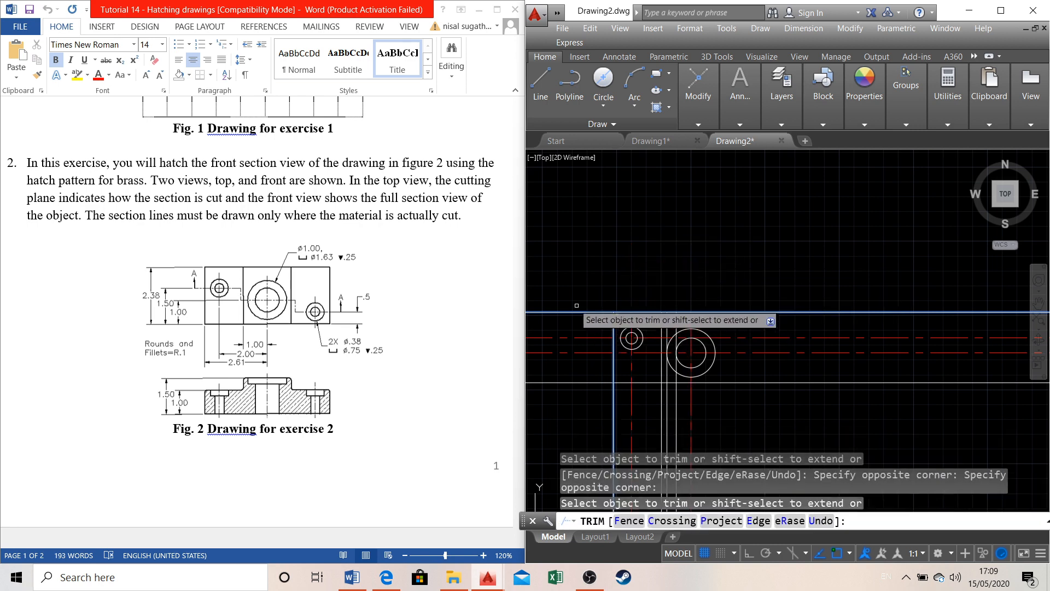
Trim the horizontal edges and centre lines that extend left beyond the leftmost vertical line
click(558, 292)
click(588, 402)
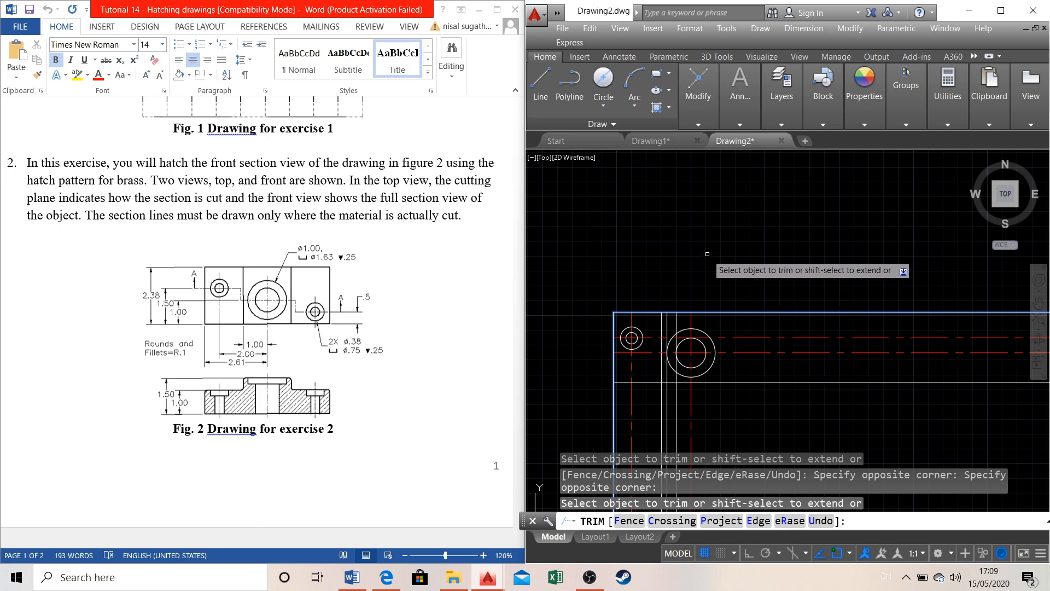
scroll(699, 247, down, 3)
scroll(699, 247, up, 2)
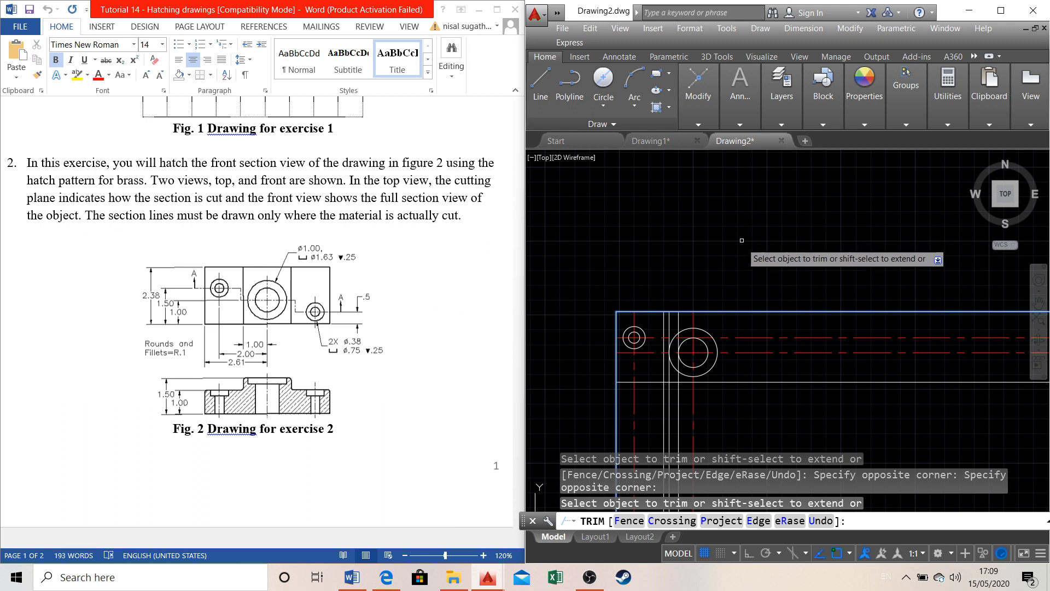
key(Escape)
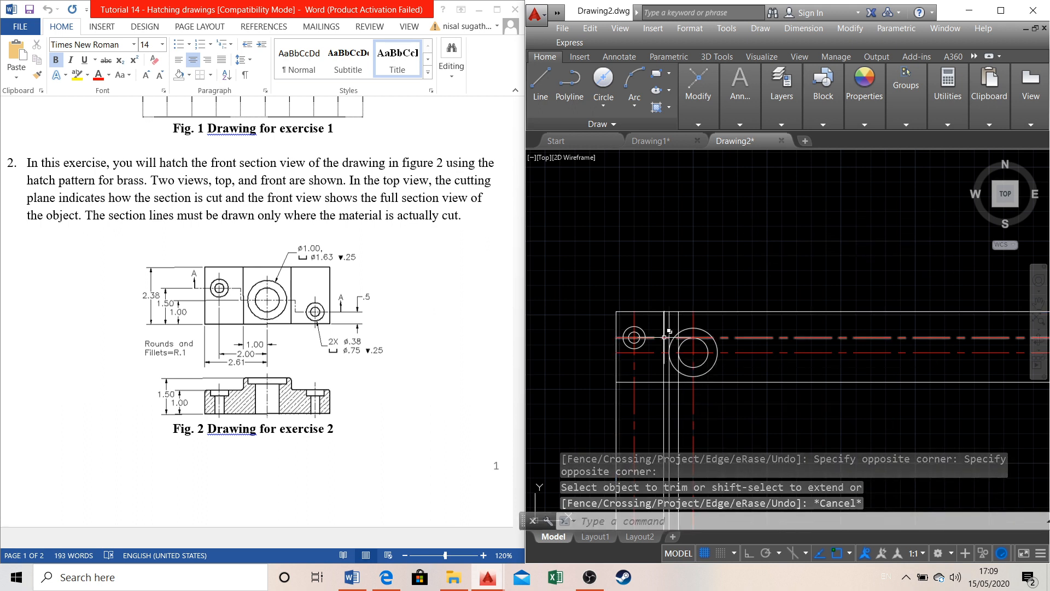
click(698, 87)
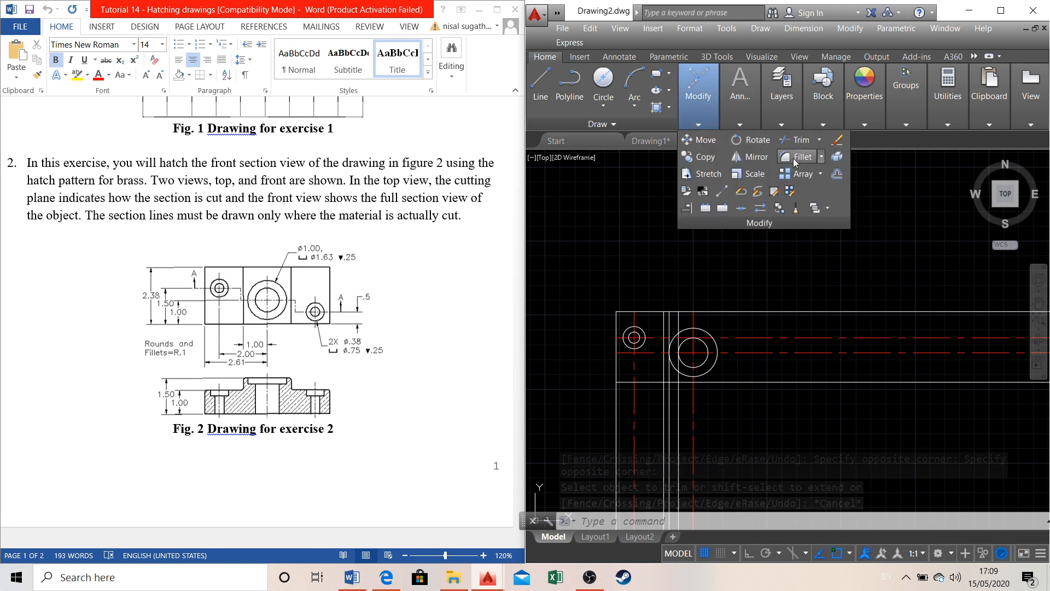
click(749, 156)
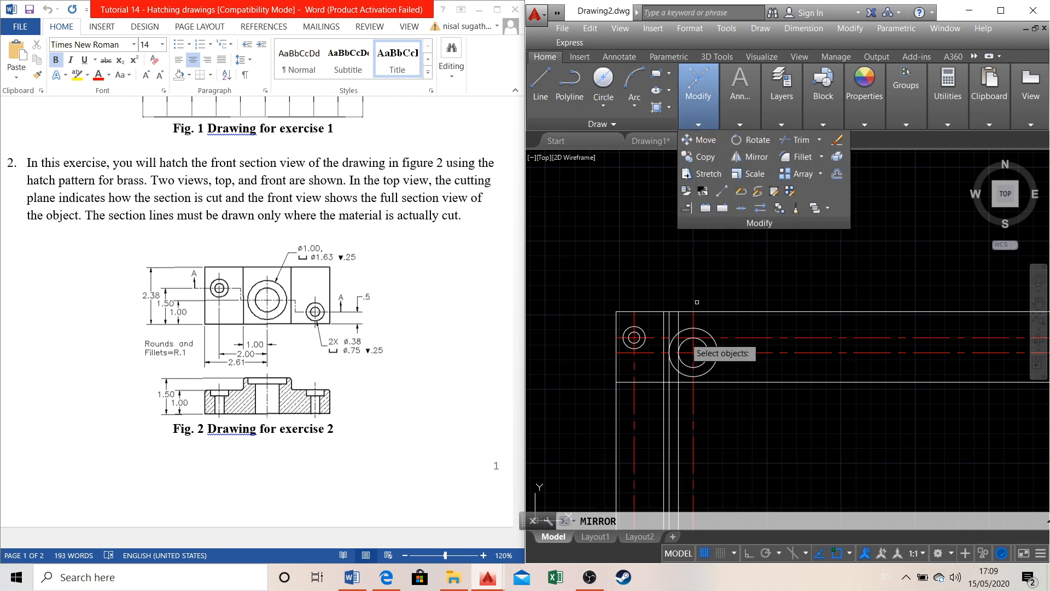
click(663, 328)
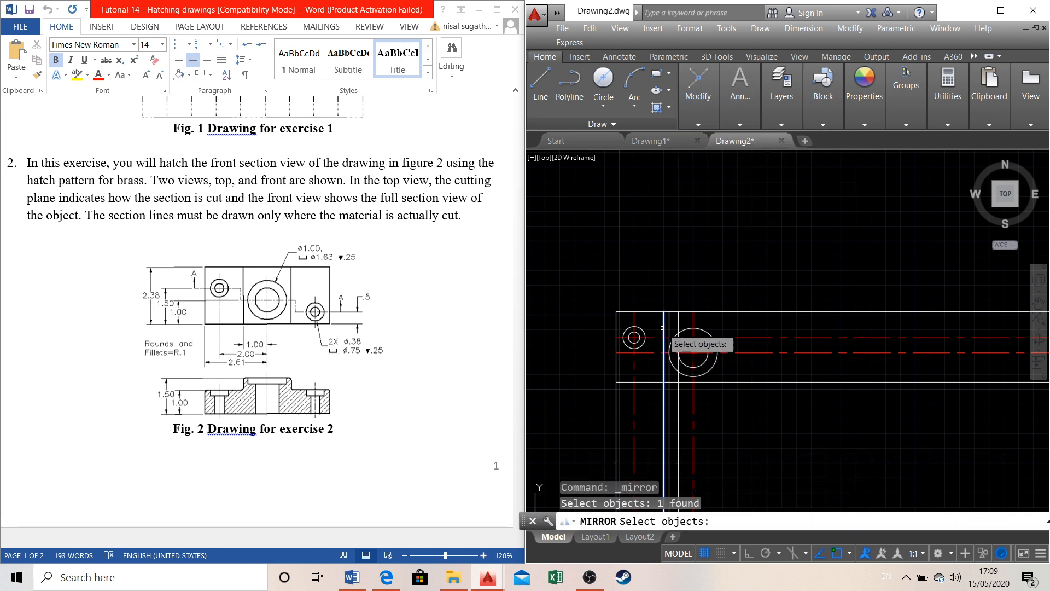
click(615, 326)
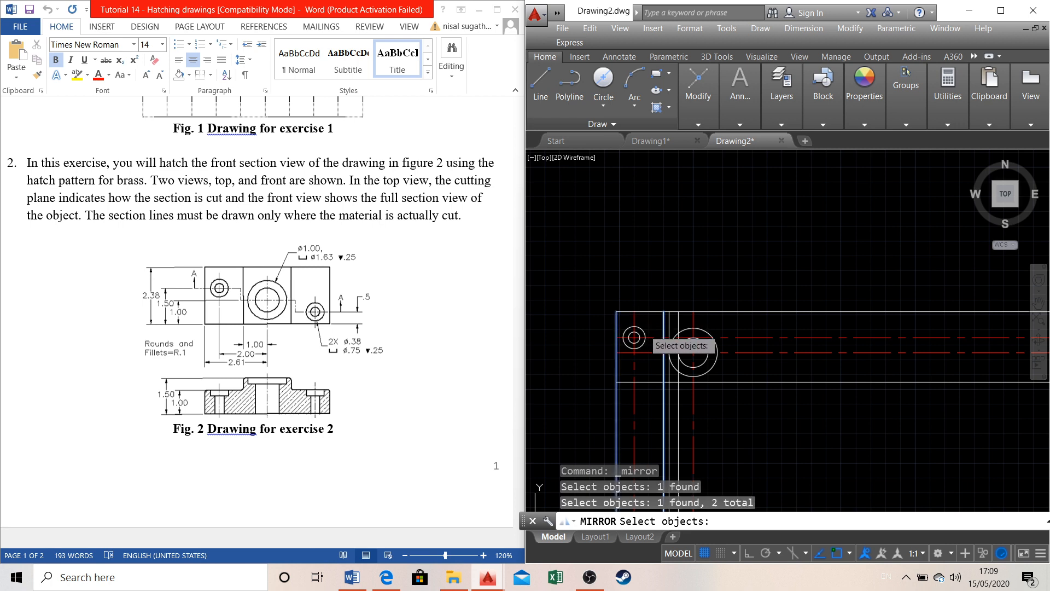
click(641, 332)
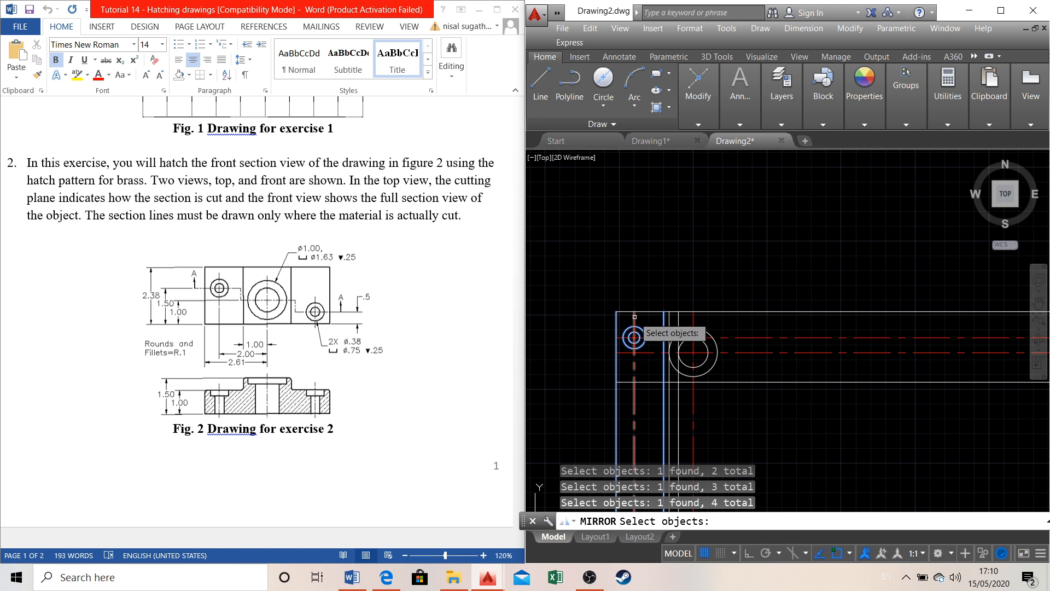
click(633, 329)
click(653, 338)
click(652, 338)
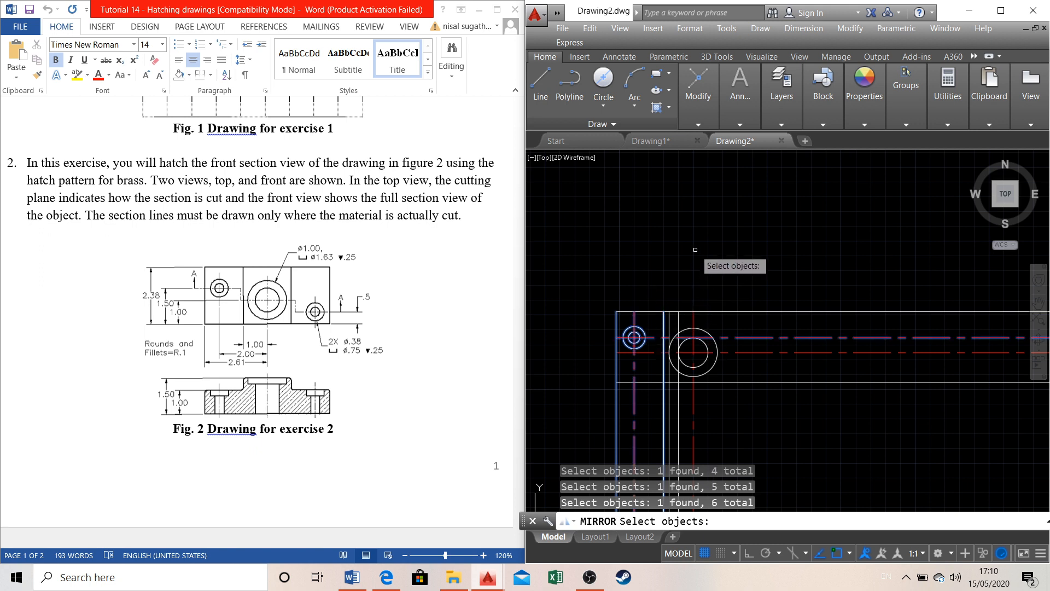
click(682, 345)
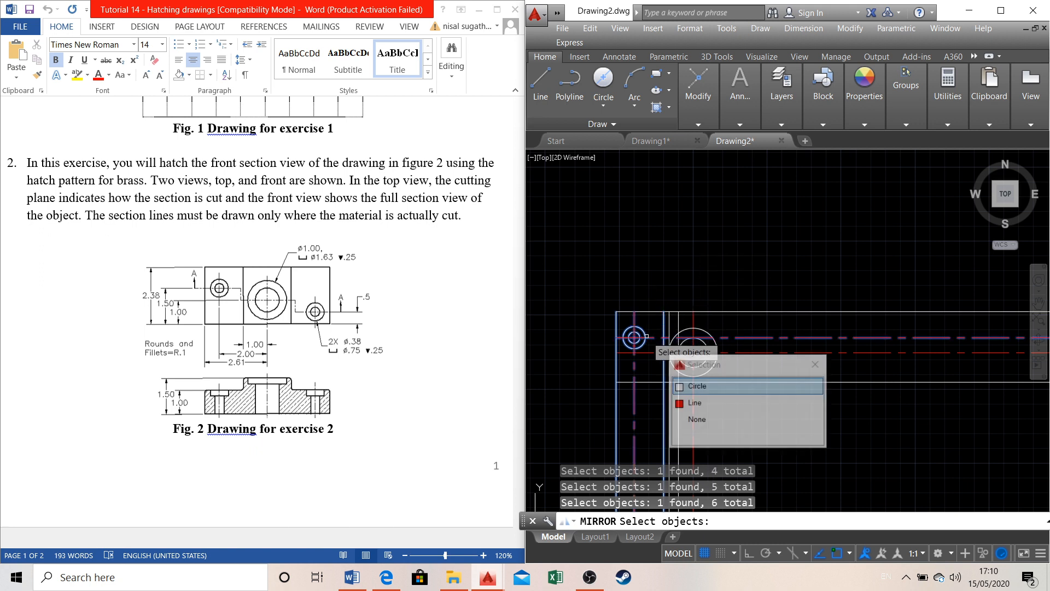
click(719, 386)
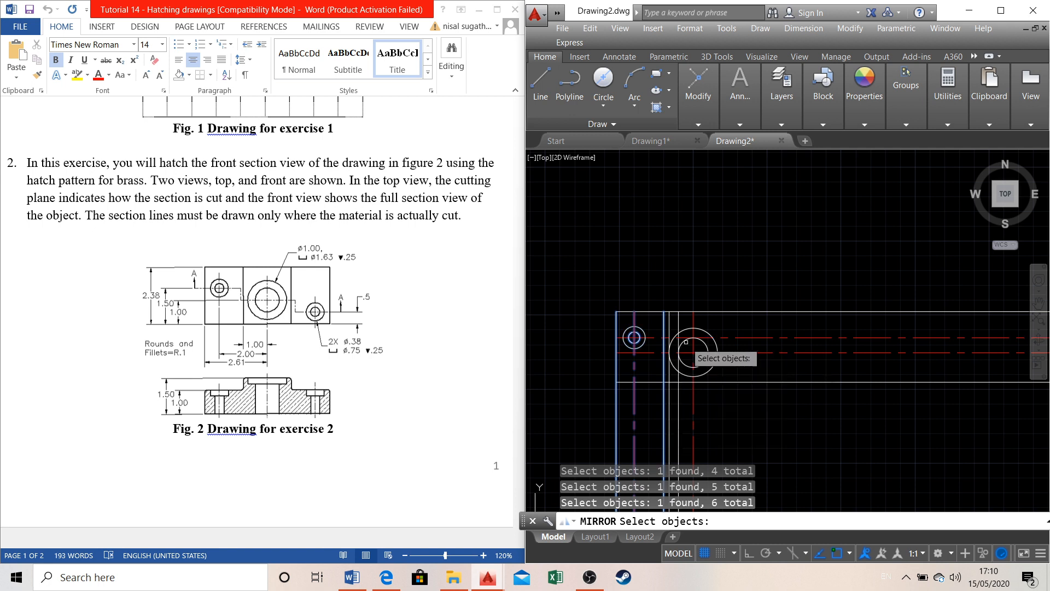
click(644, 334)
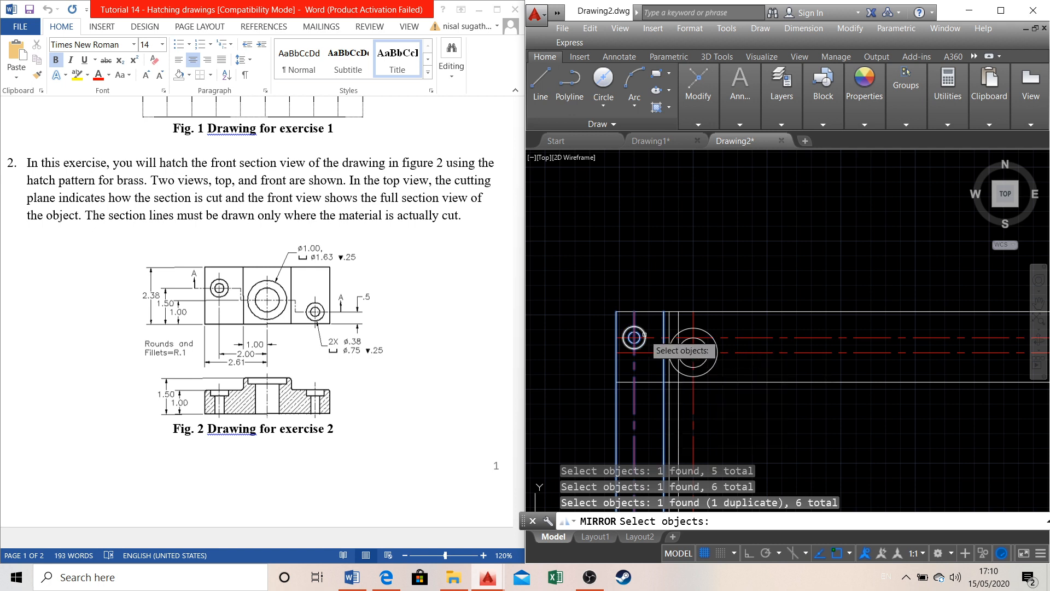
click(643, 332)
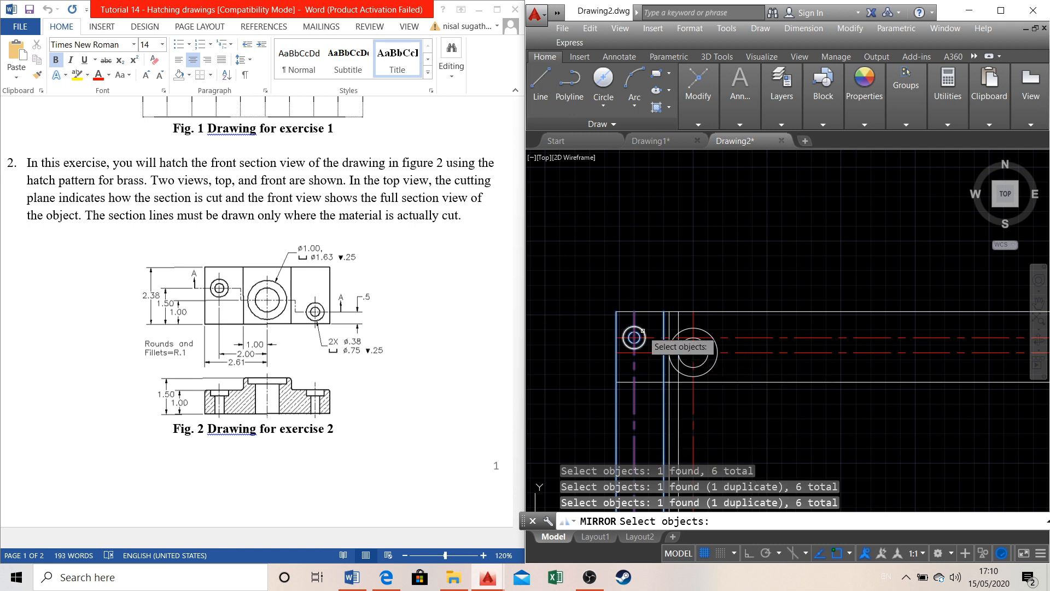
click(643, 332)
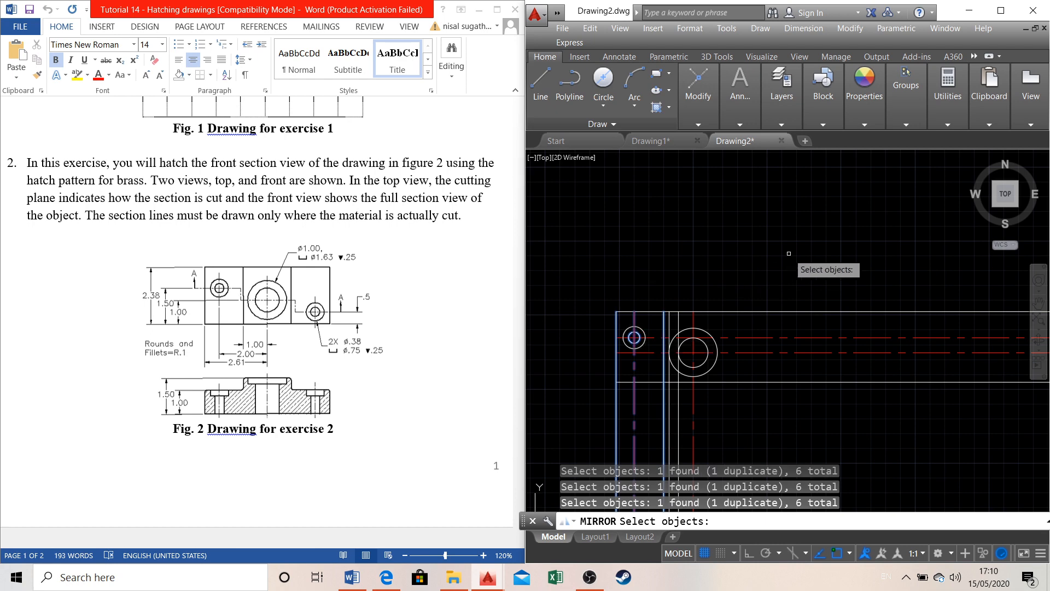
scroll(650, 333, up, 3)
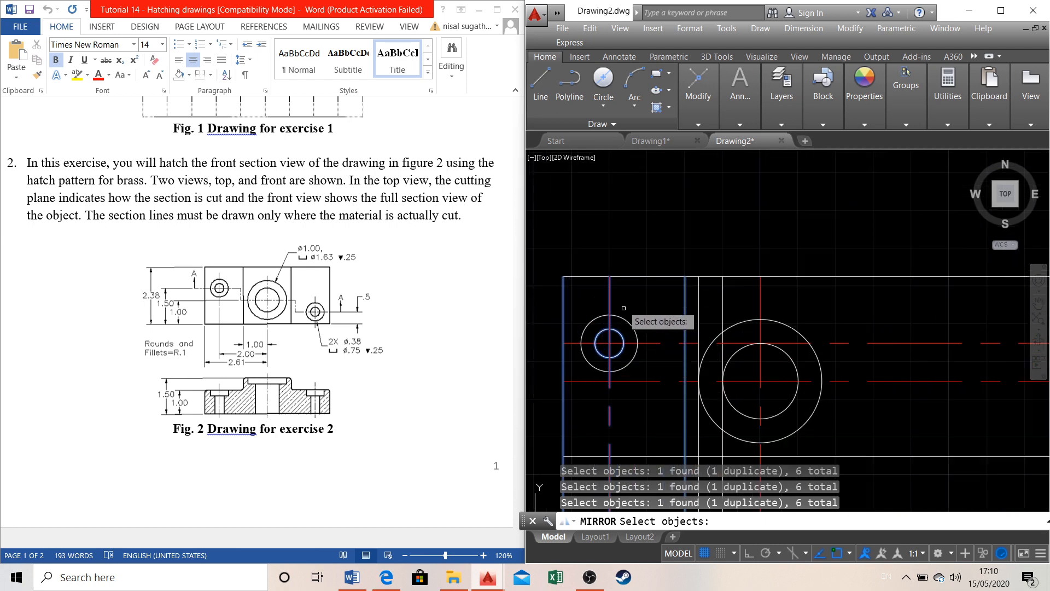
key(Escape)
scroll(641, 257, down, 4)
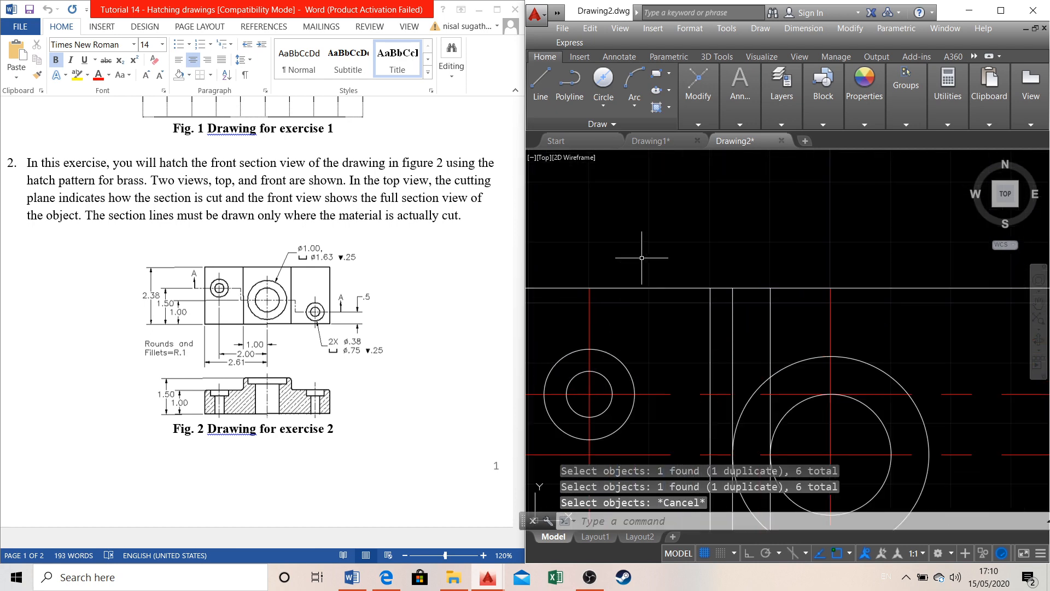
click(711, 121)
key(Escape)
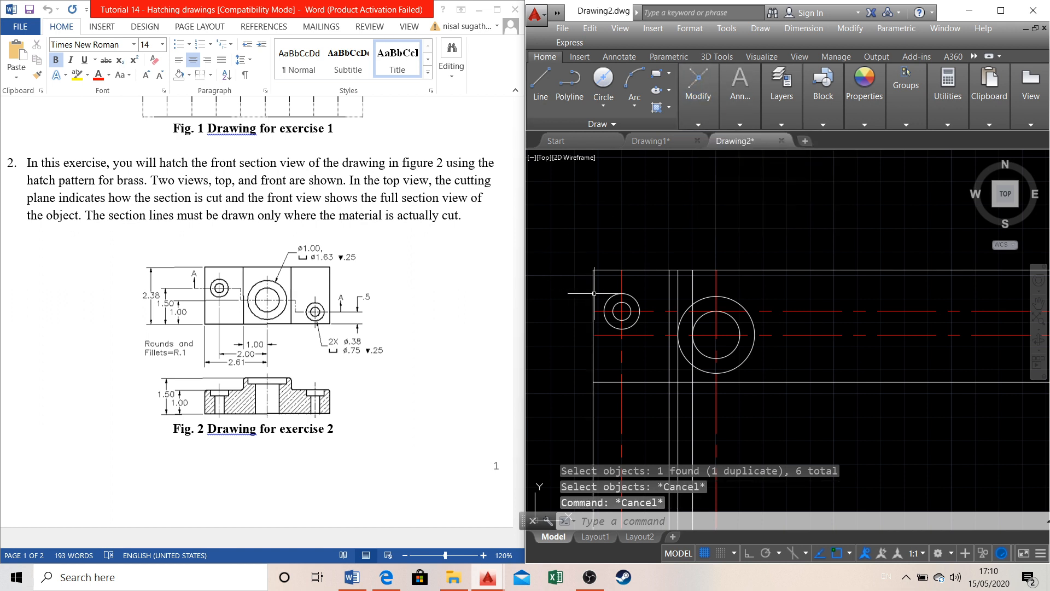
Mirror the left edge, both small hole circles, their vertical centre line and the step line about the large hole's vertical centre line, keeping the originals
click(593, 294)
click(612, 297)
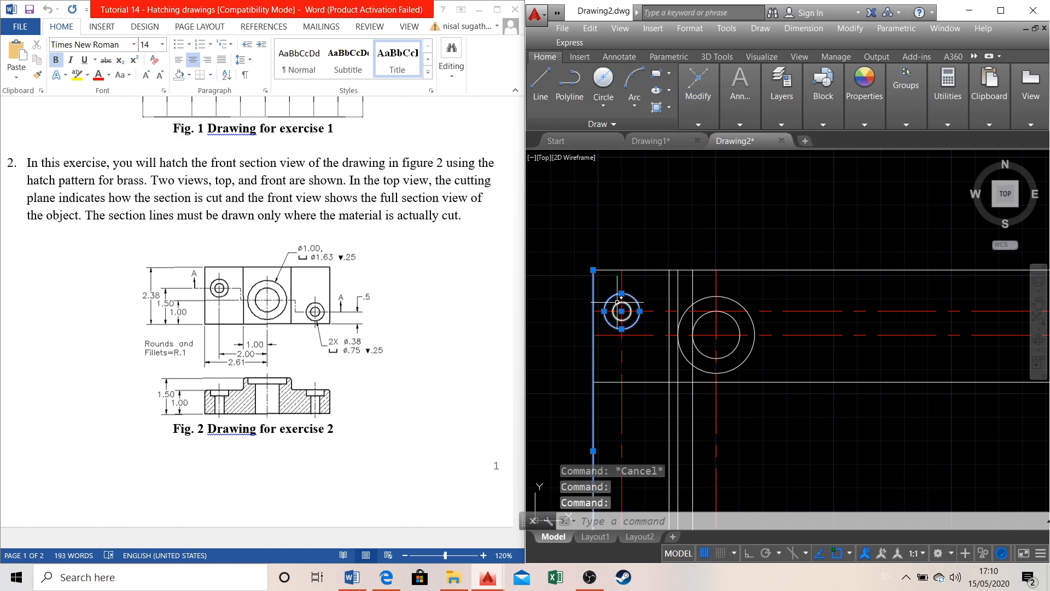
click(617, 302)
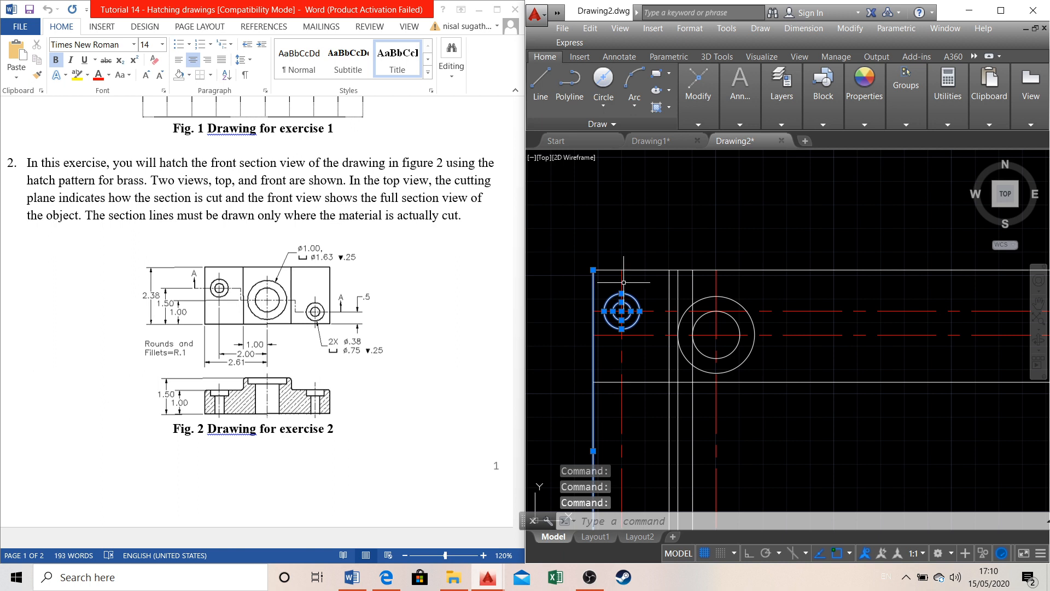
click(621, 281)
click(668, 287)
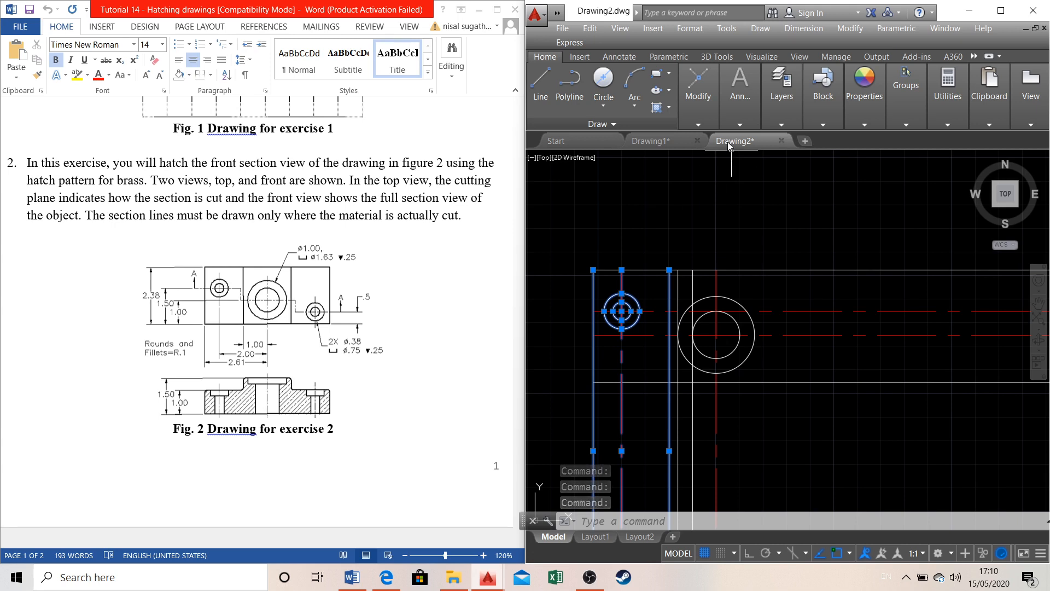
click(711, 122)
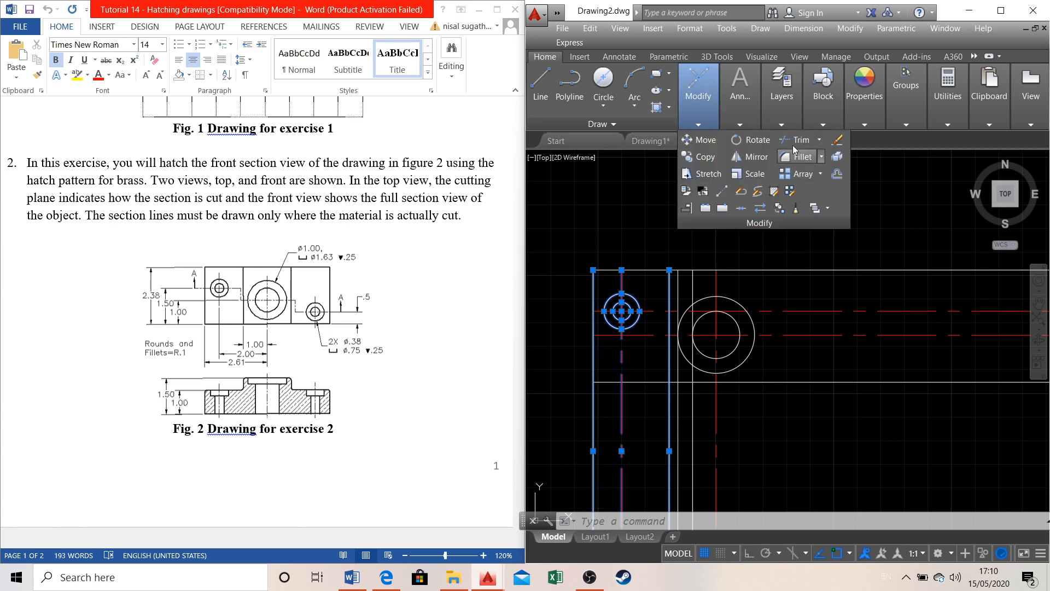
click(750, 156)
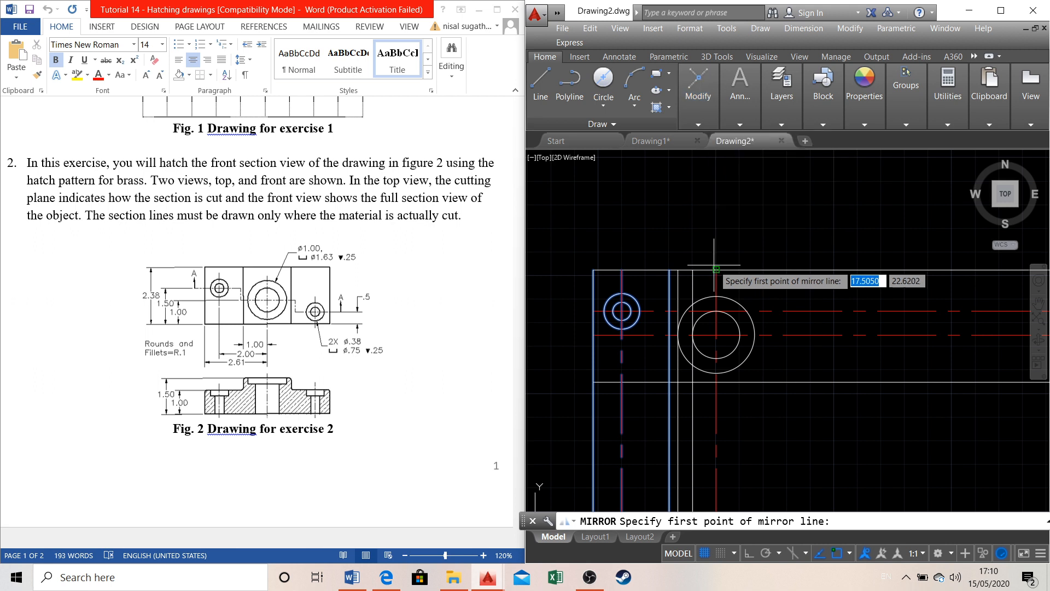
click(715, 270)
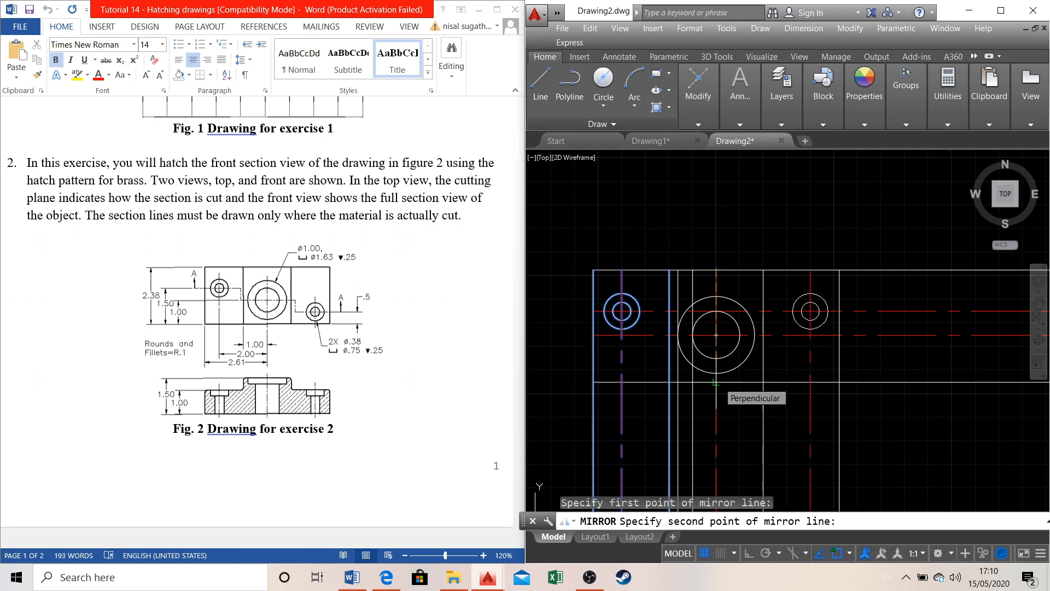
scroll(718, 328, up, 5)
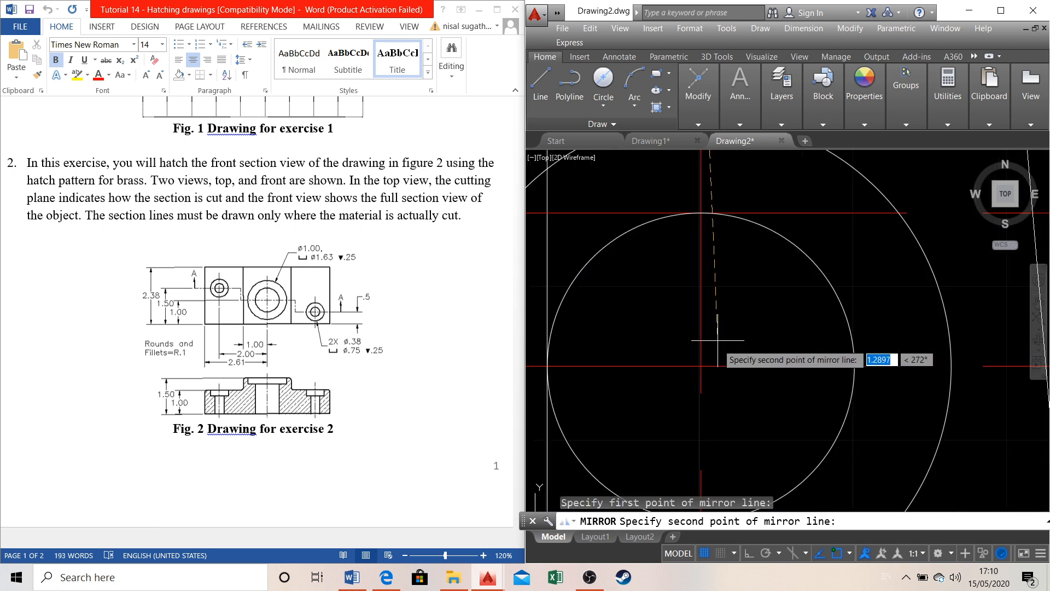
click(705, 367)
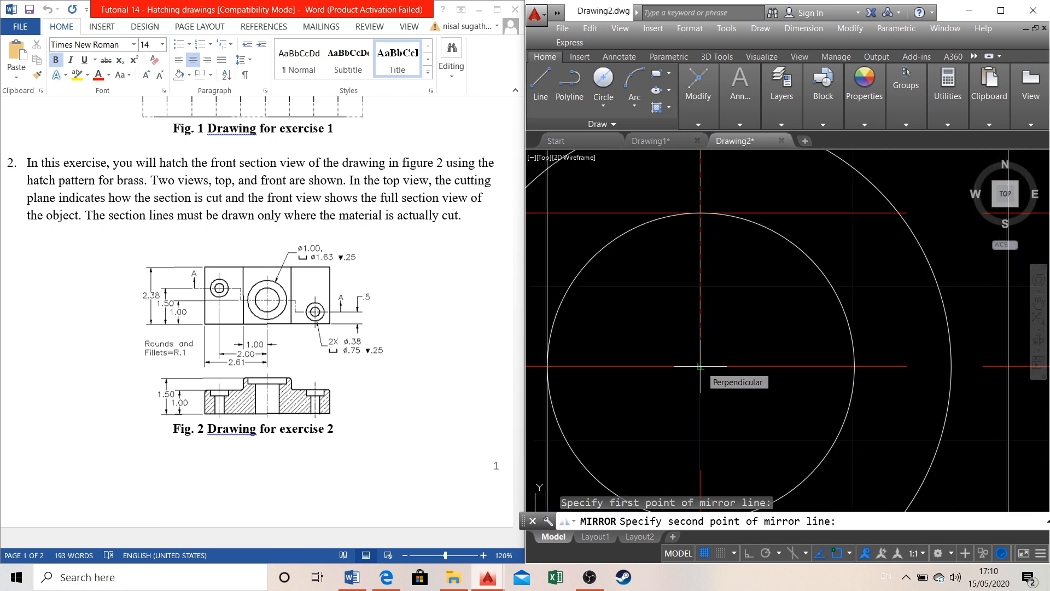
scroll(702, 370, down, 4)
scroll(836, 216, down, 2)
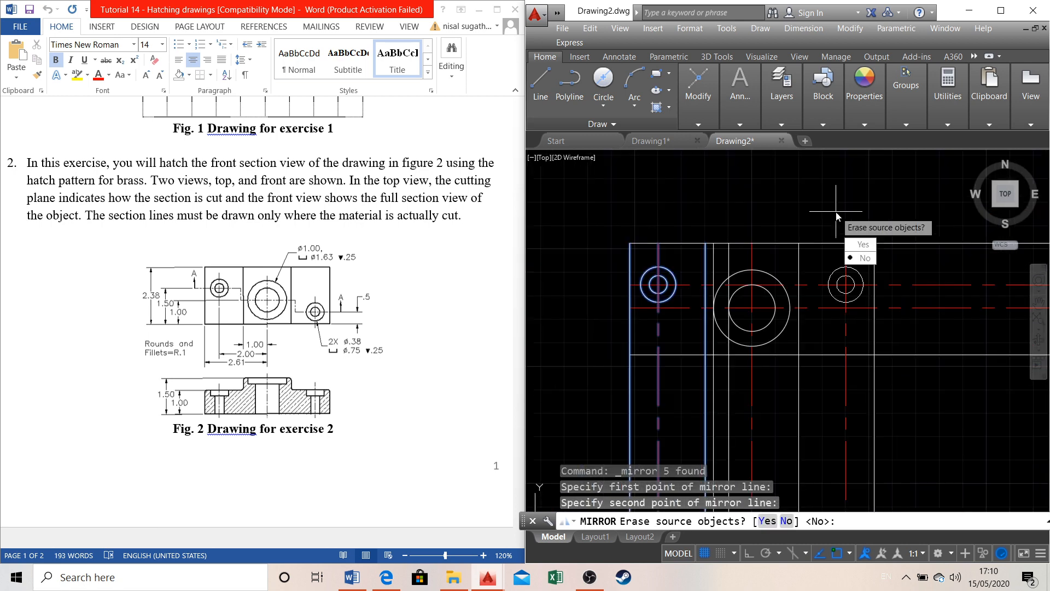
text(N)
key(Return)
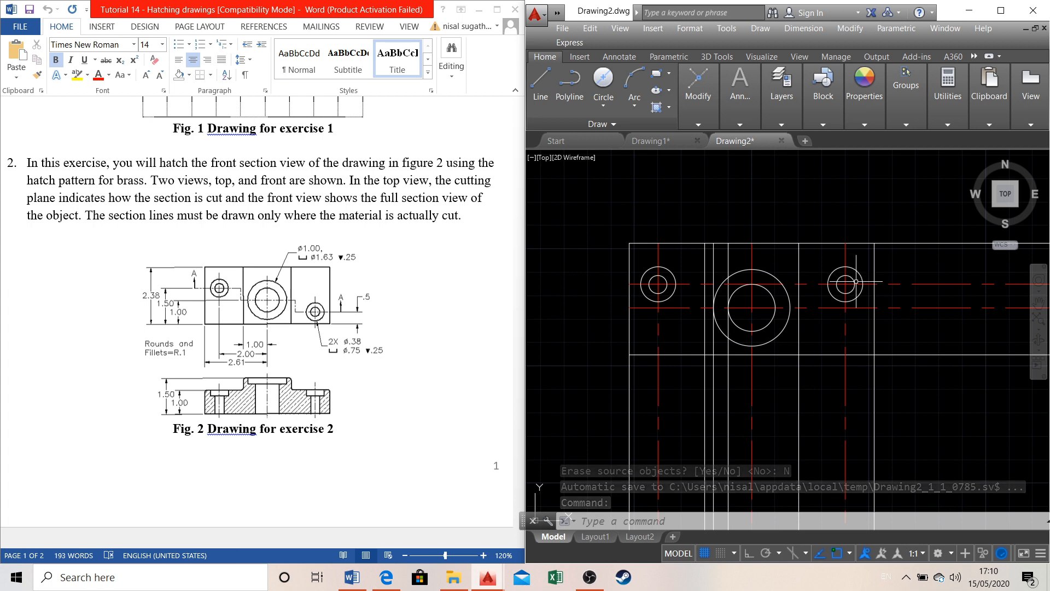
scroll(523, 324, down, 1)
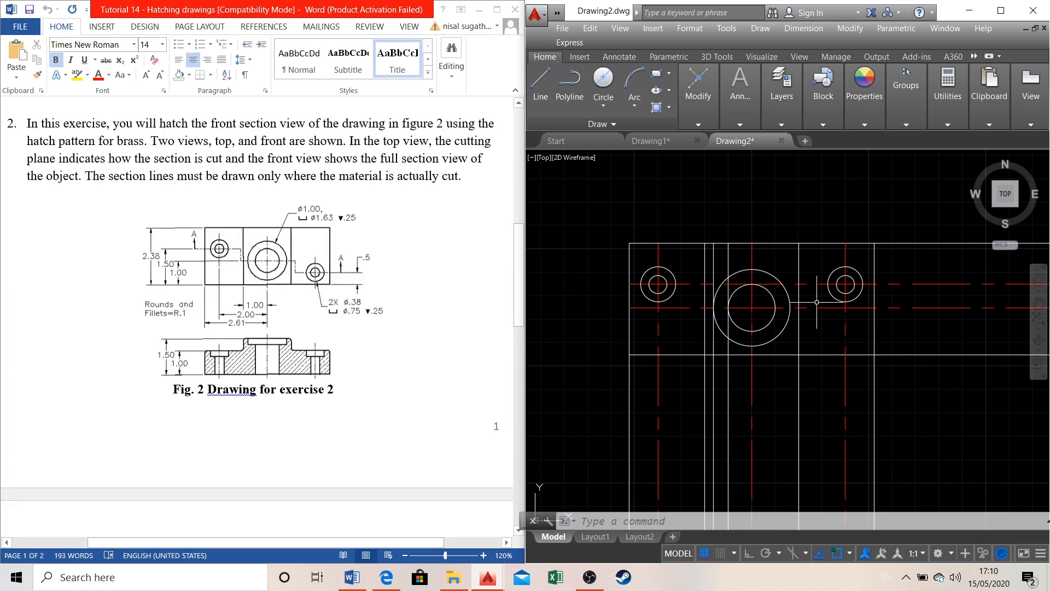
scroll(955, 250, up, 2)
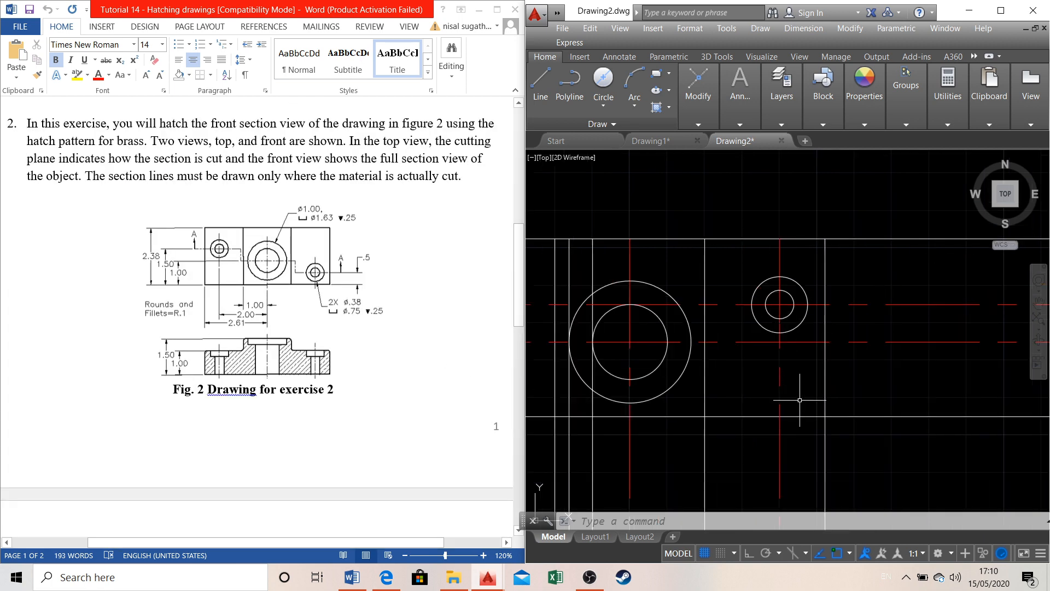
click(755, 341)
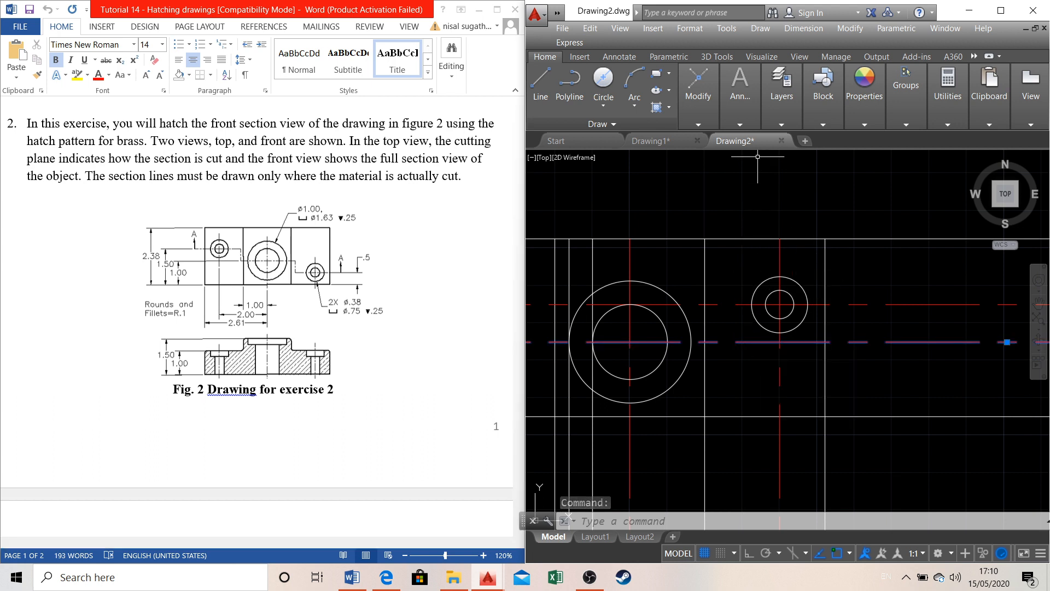
click(804, 294)
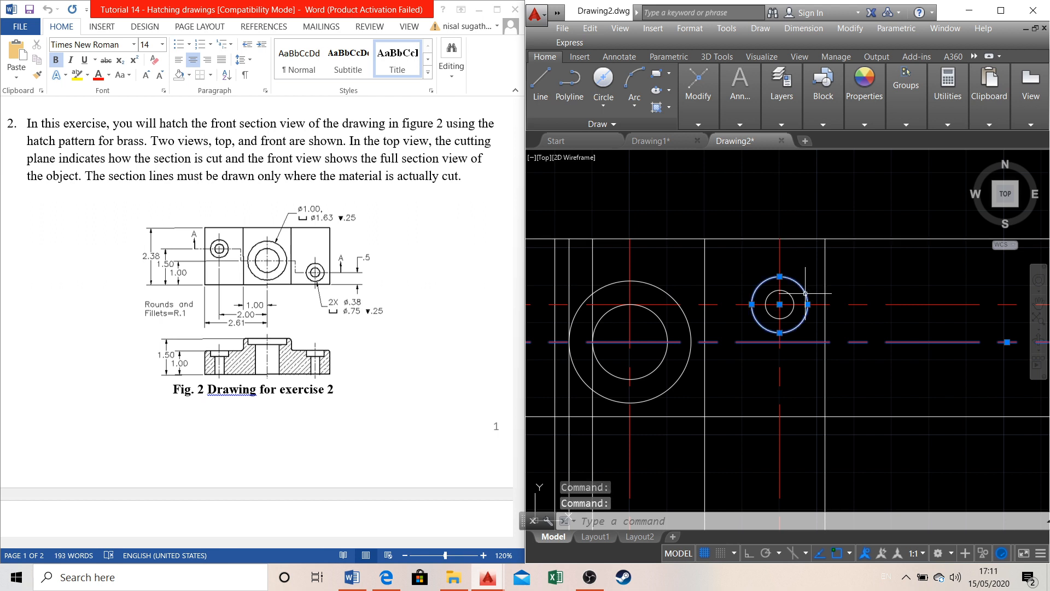
click(791, 299)
click(862, 307)
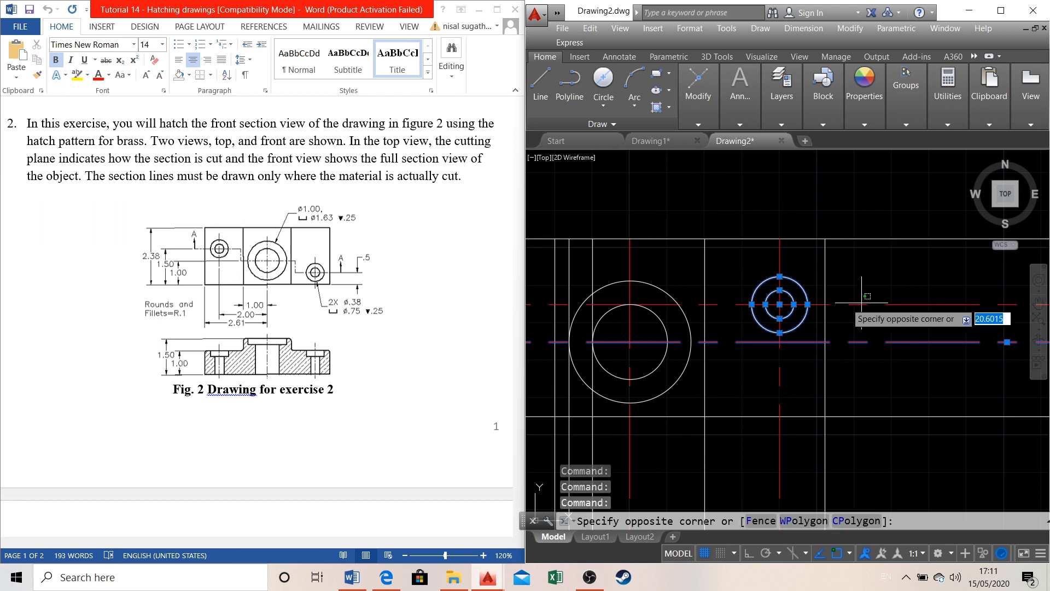
click(859, 304)
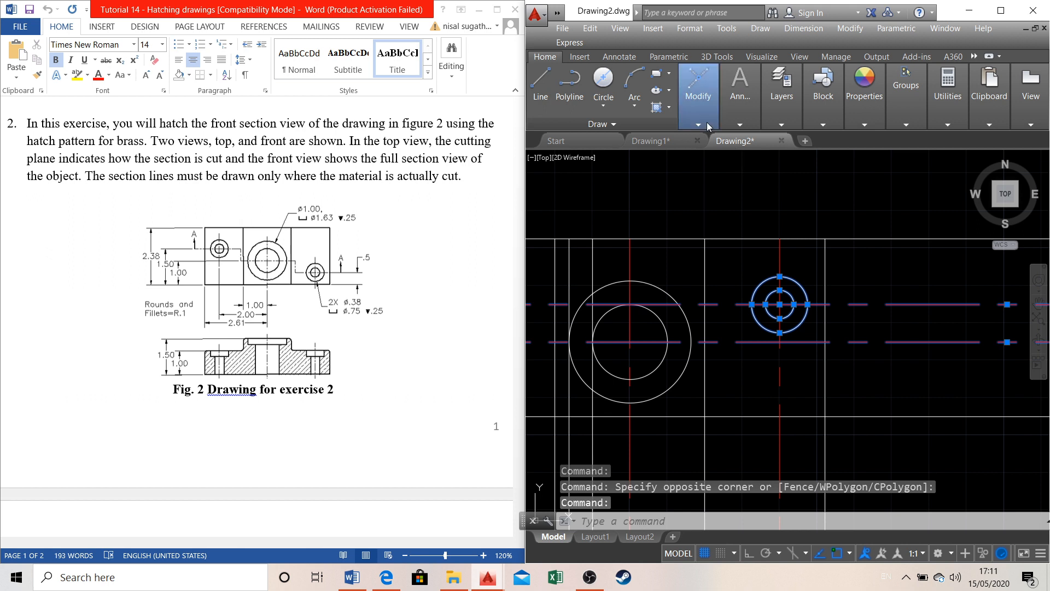
click(698, 90)
click(754, 157)
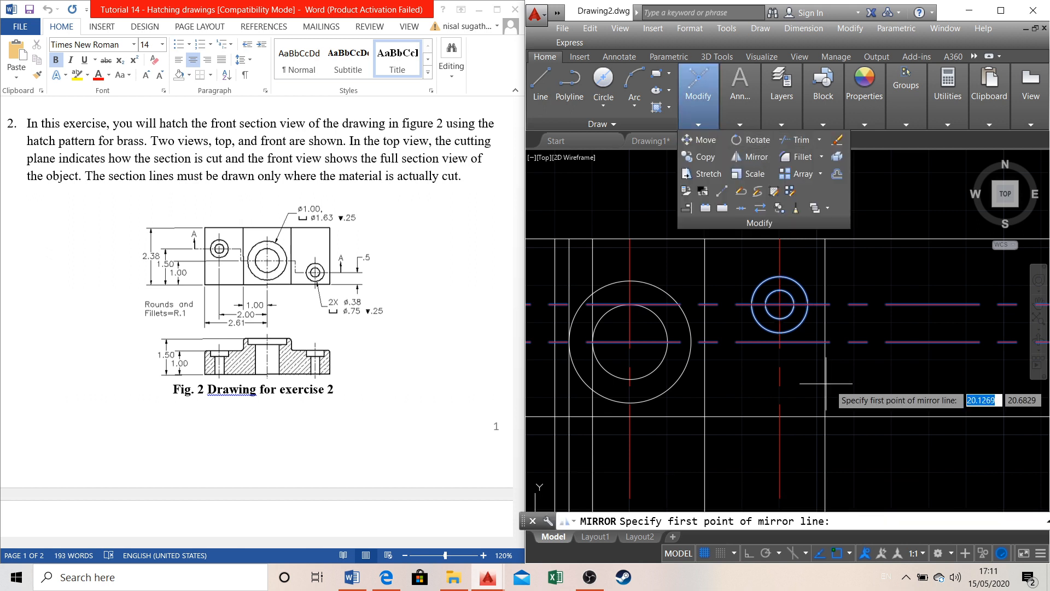
click(821, 342)
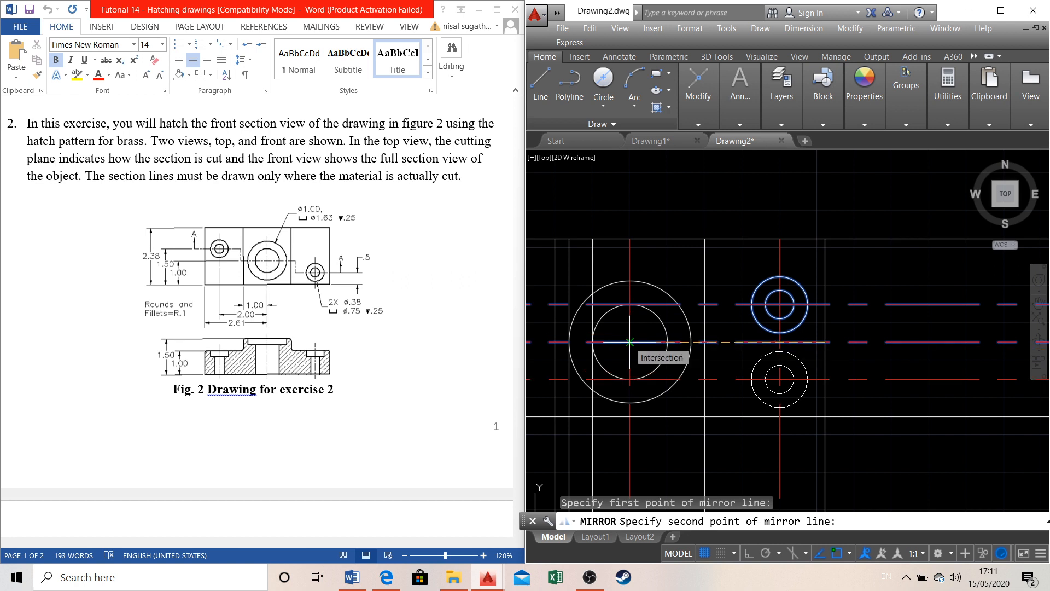
click(630, 342)
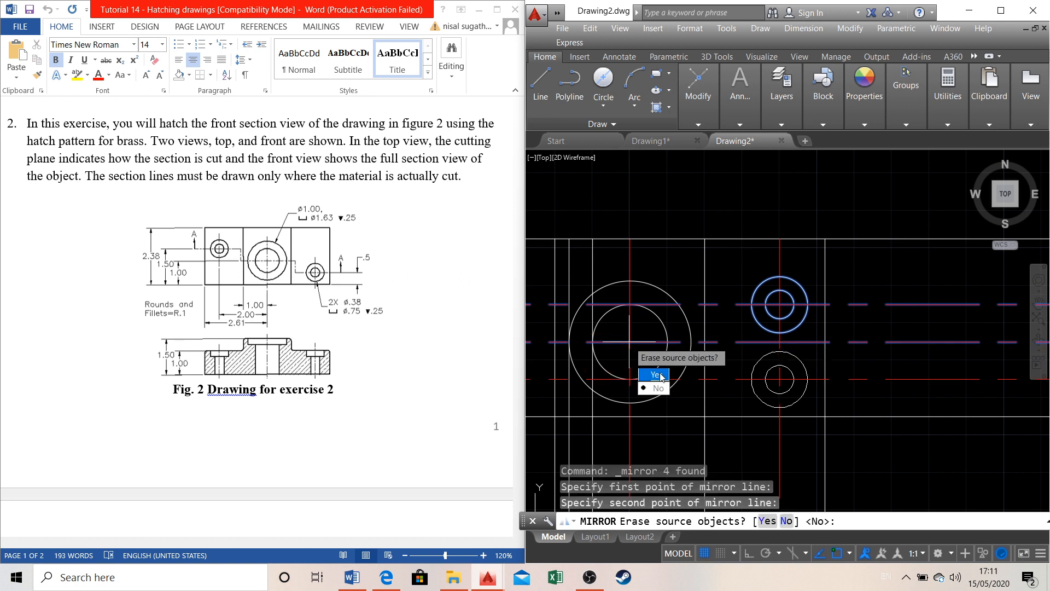
key(Escape)
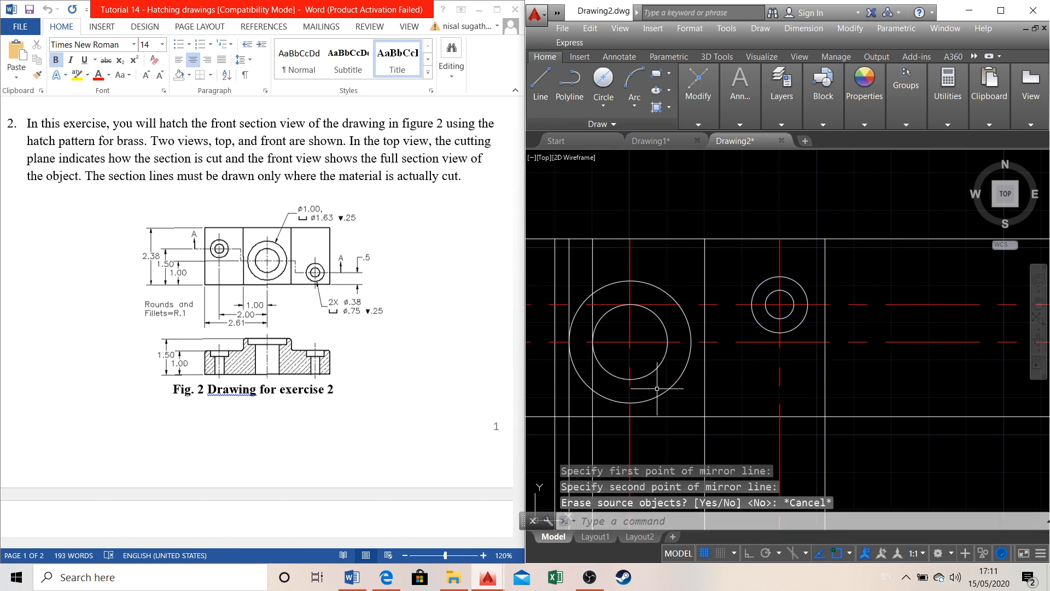
Mirror both circles of the right-hand small hole about the large hole's horizontal centre line, erasing the originals
click(801, 284)
click(788, 293)
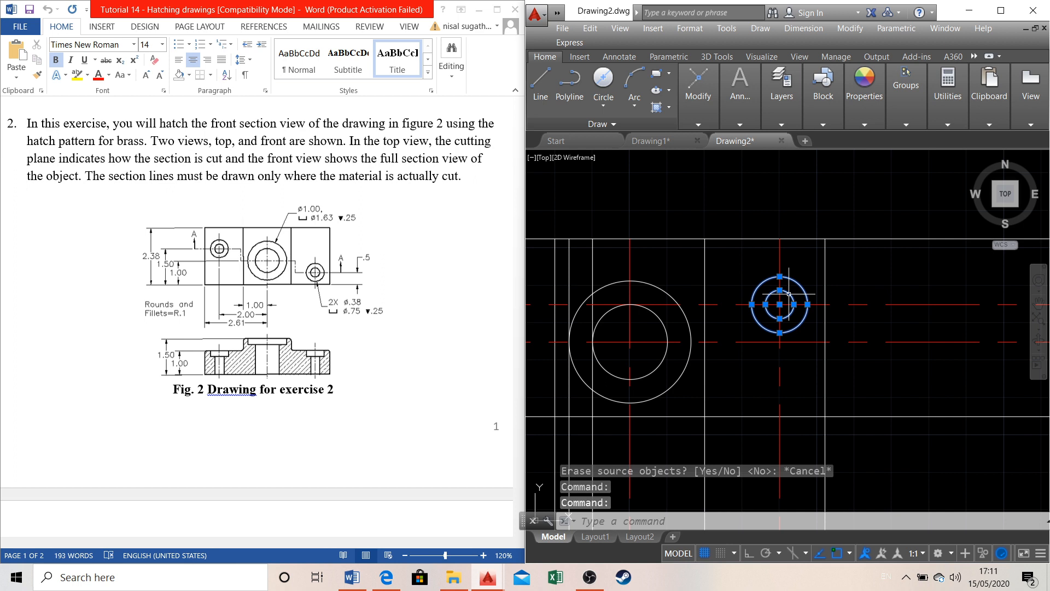
click(750, 118)
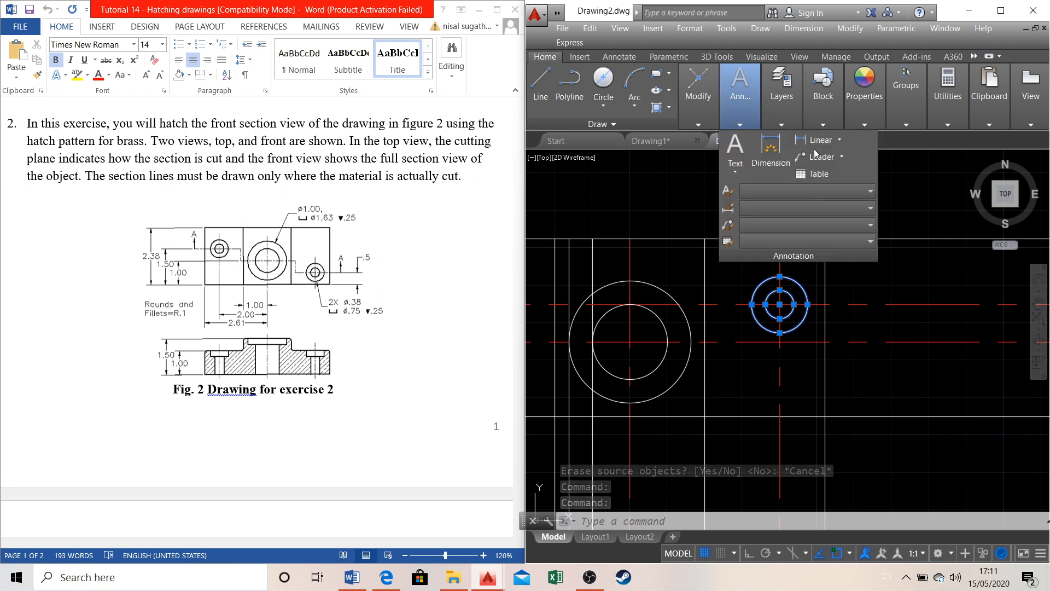
click(696, 110)
click(754, 157)
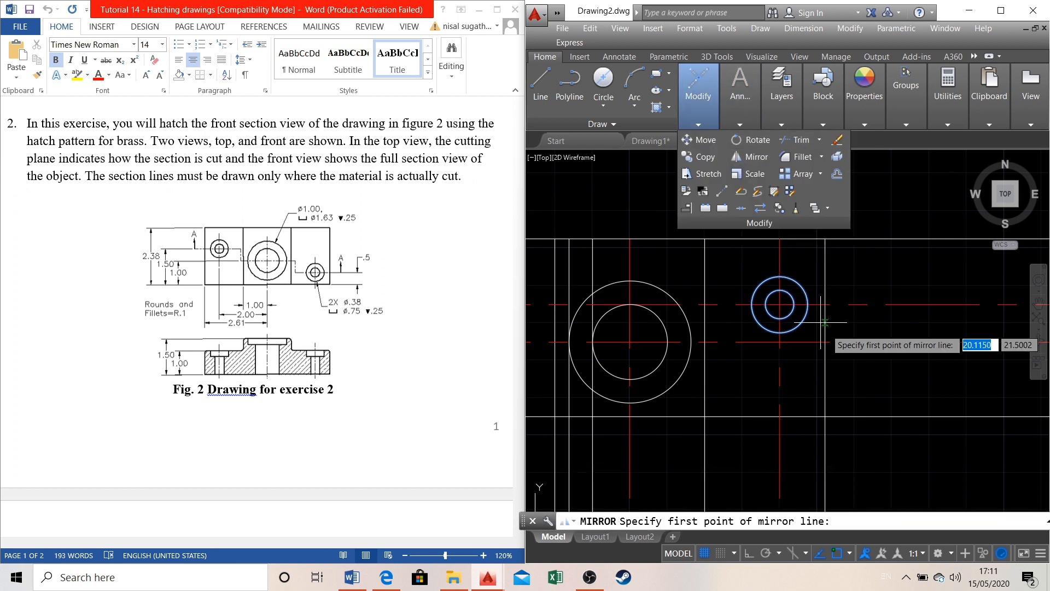
click(825, 343)
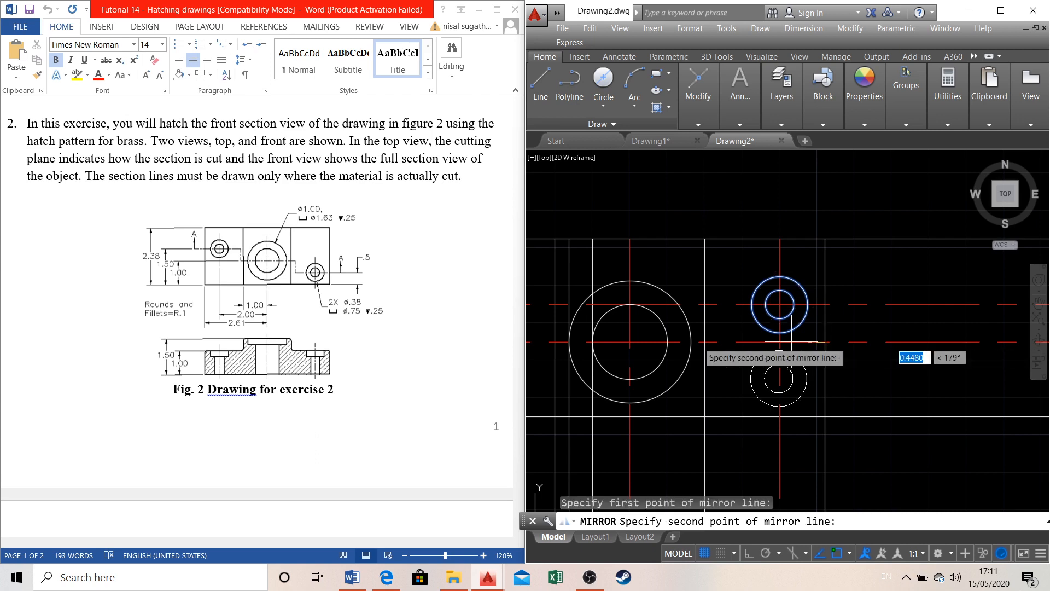
click(629, 343)
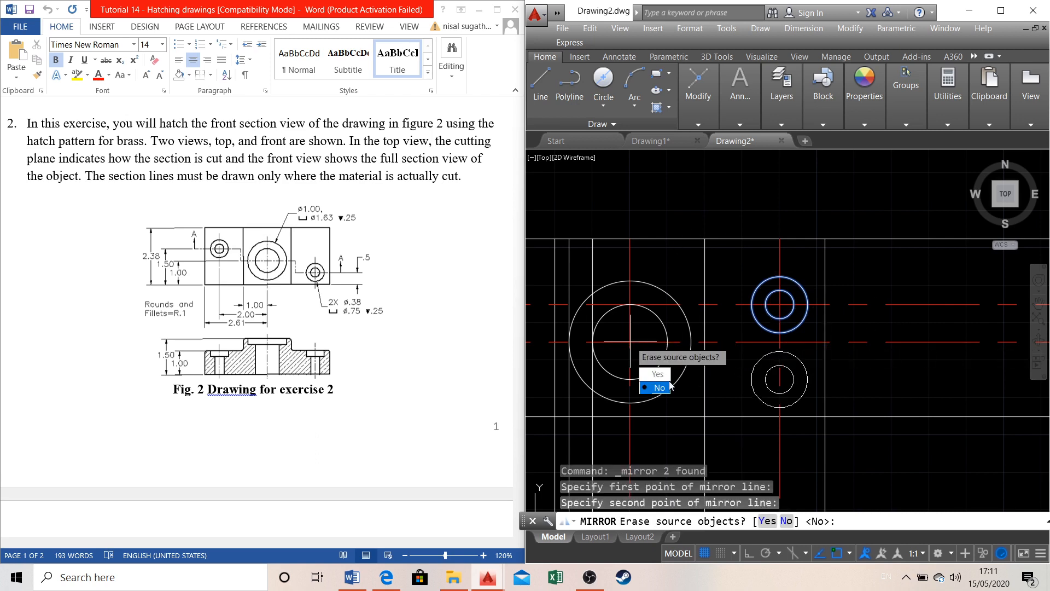
click(657, 374)
Mirror the left small hole's horizontal centre line about the large hole's horizontal centre line, keeping the original
scroll(871, 273, down, 2)
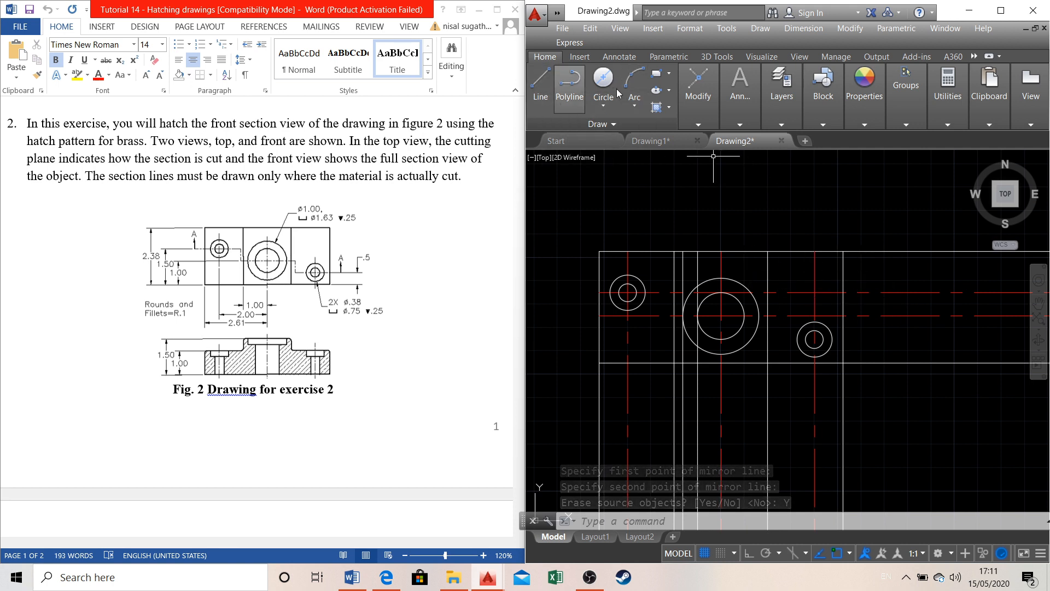
click(830, 293)
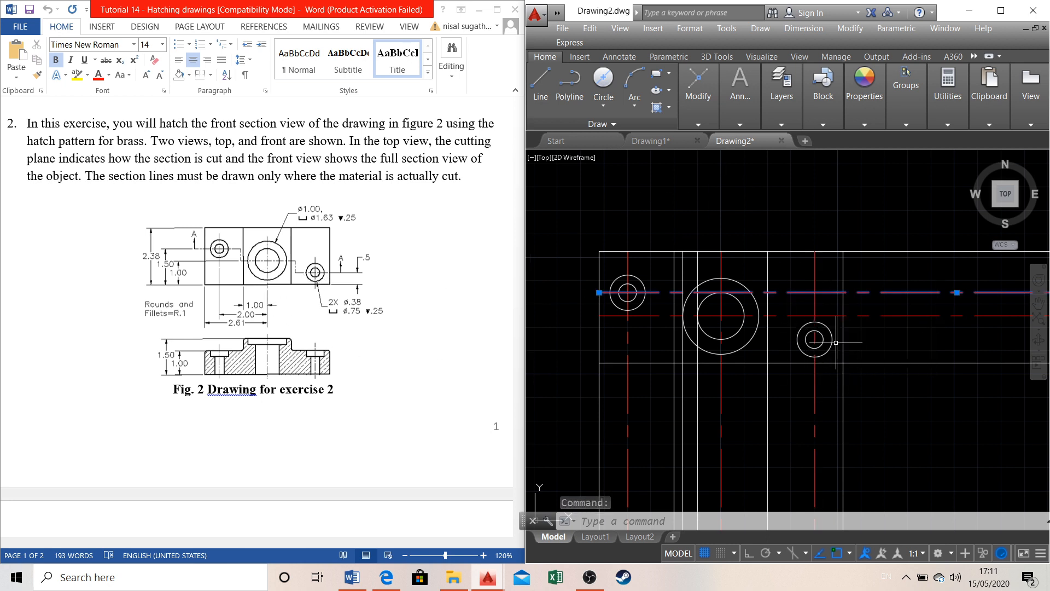
click(746, 104)
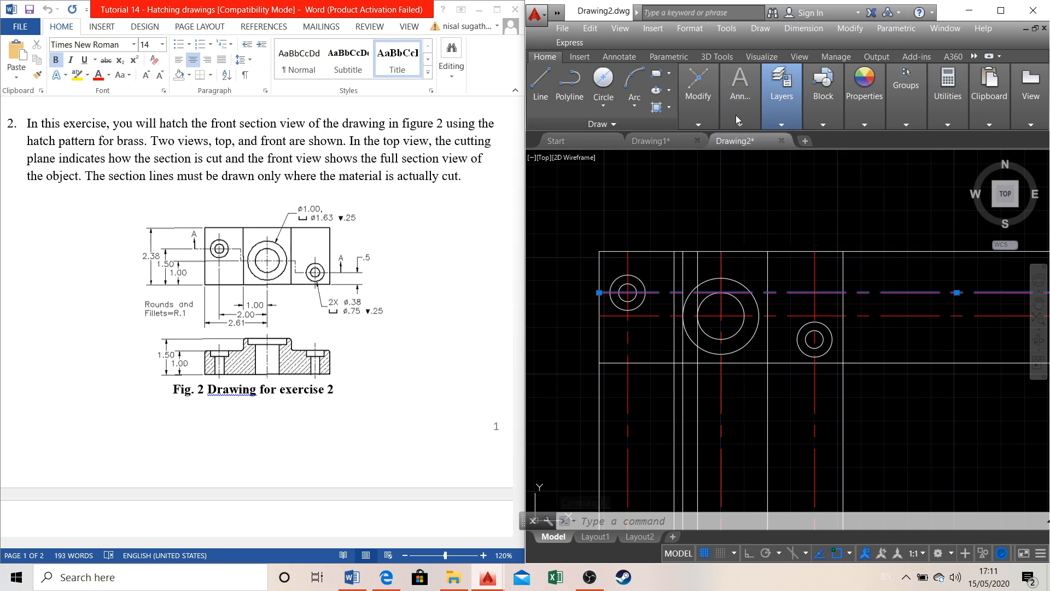
mouse_move(785, 127)
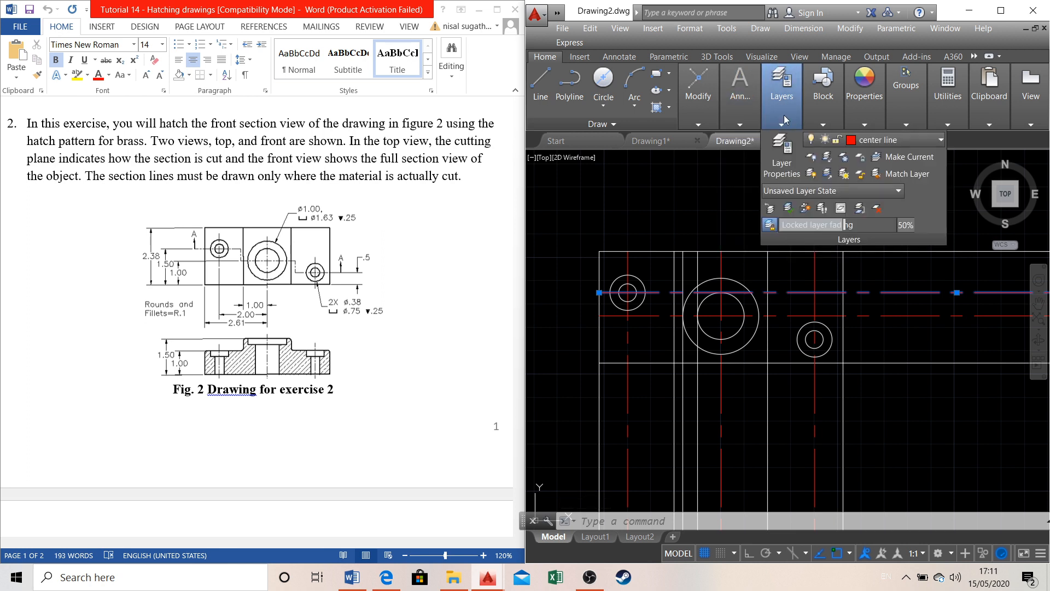
mouse_move(697, 109)
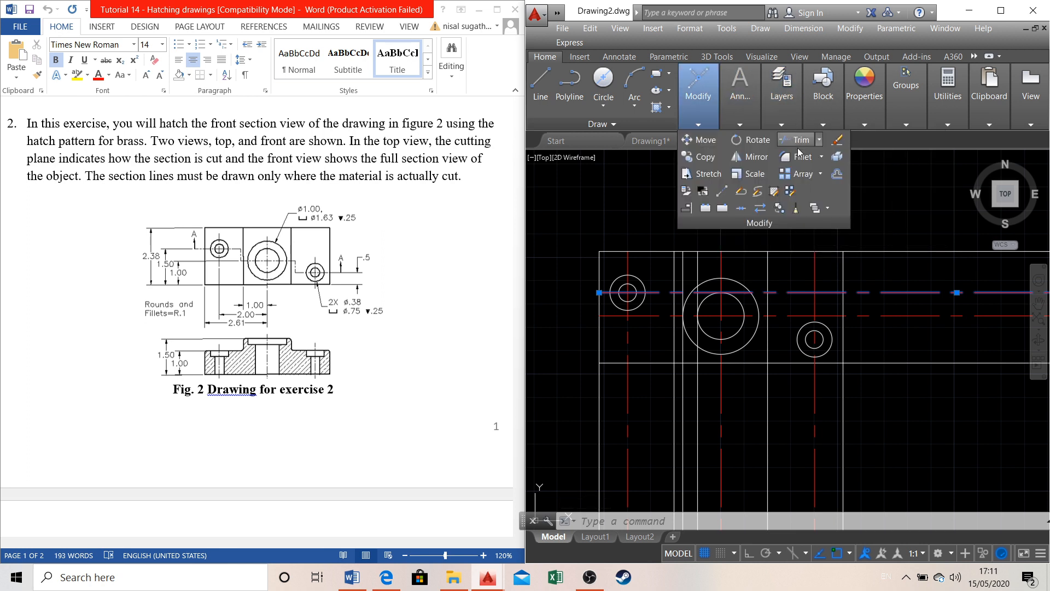
click(757, 157)
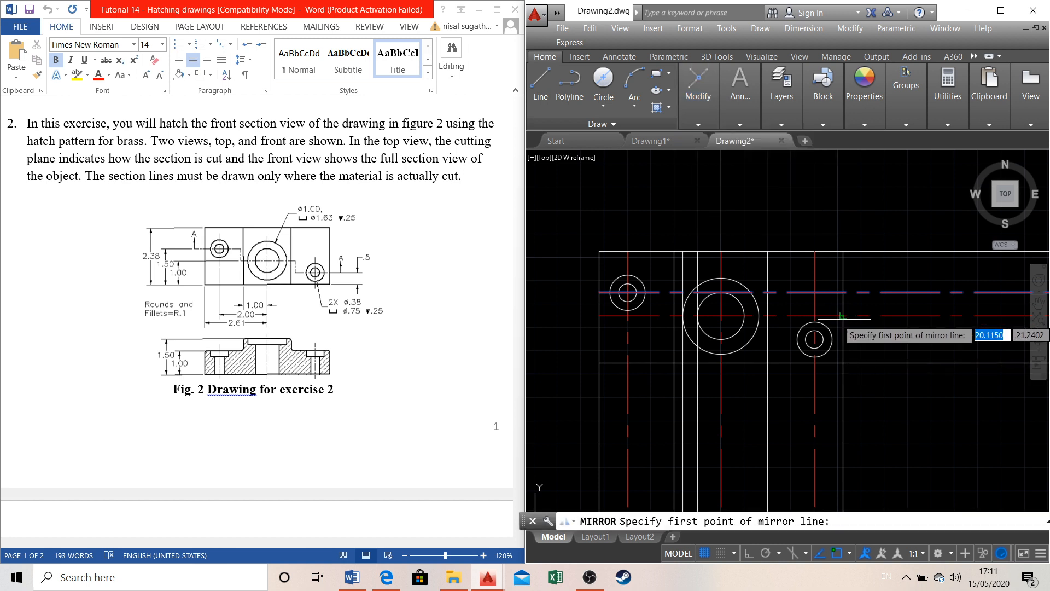
click(842, 315)
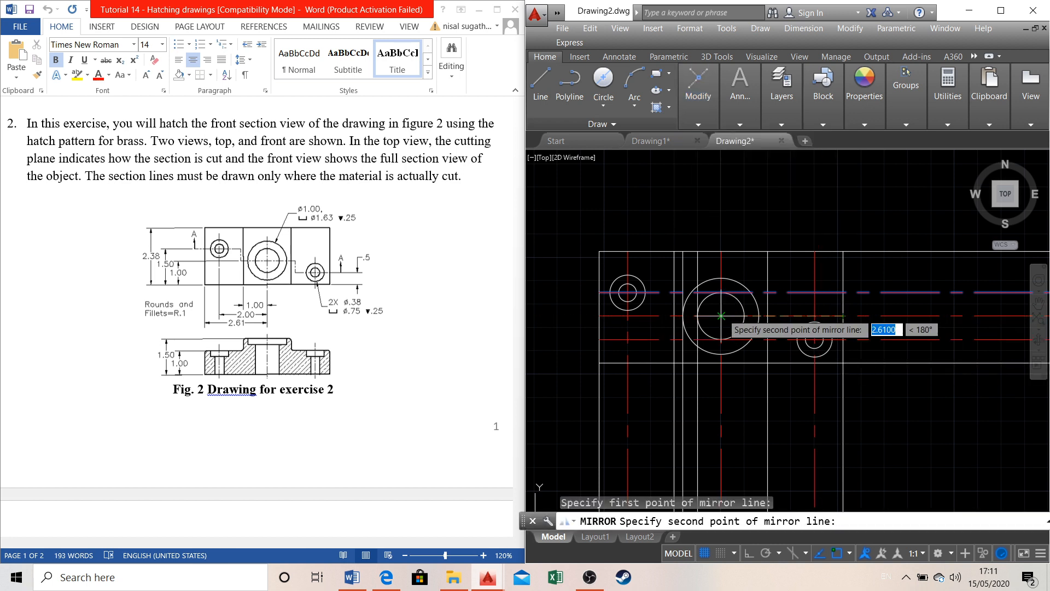
click(722, 315)
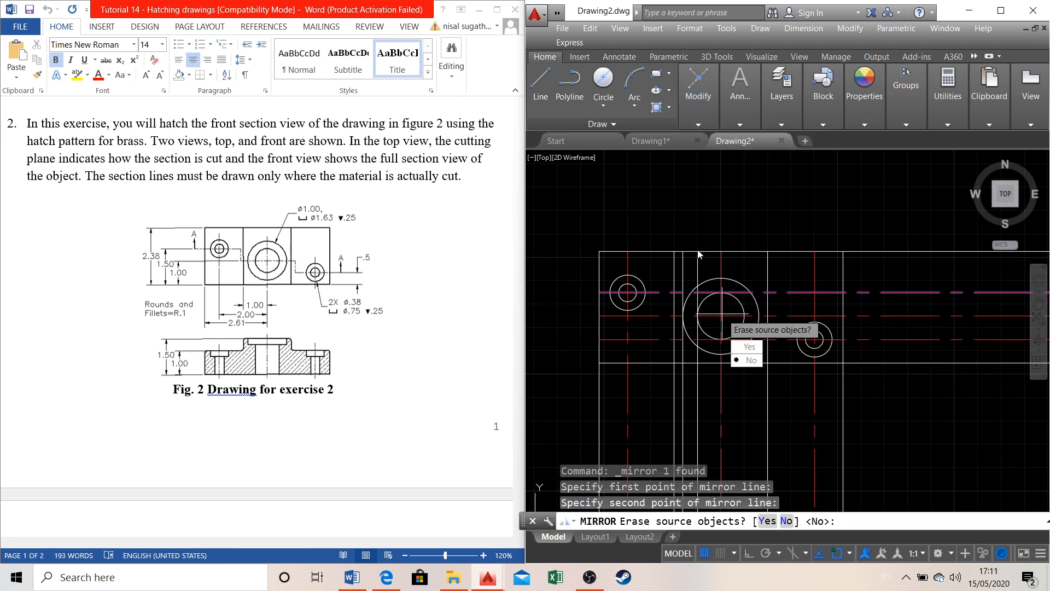
click(750, 363)
scroll(846, 203, up, 2)
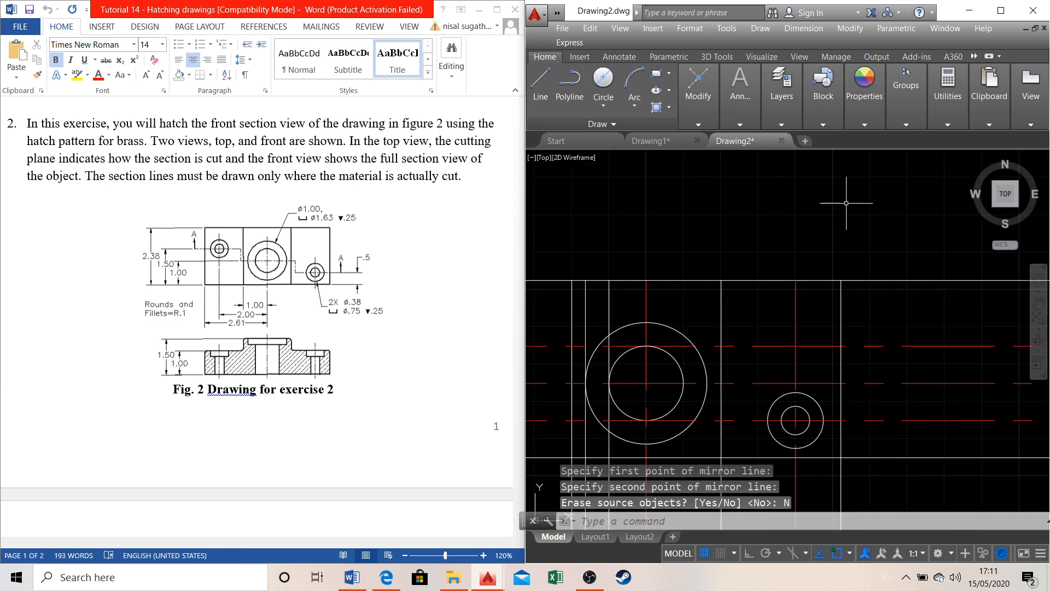
scroll(846, 203, down, 2)
scroll(829, 268, down, 2)
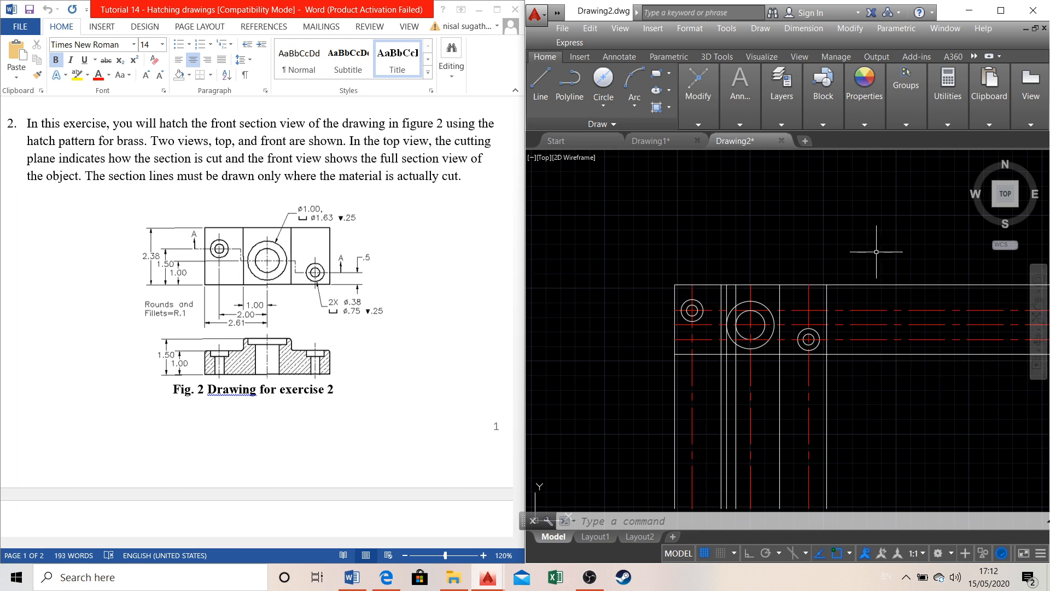
scroll(880, 243, up, 2)
scroll(719, 341, down, 4)
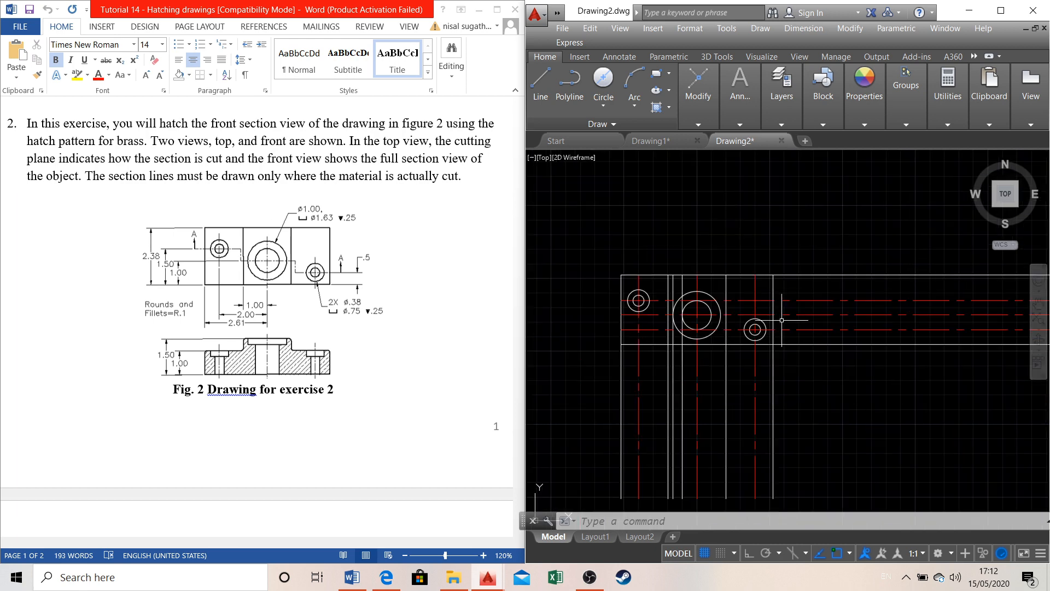
scroll(706, 374, up, 2)
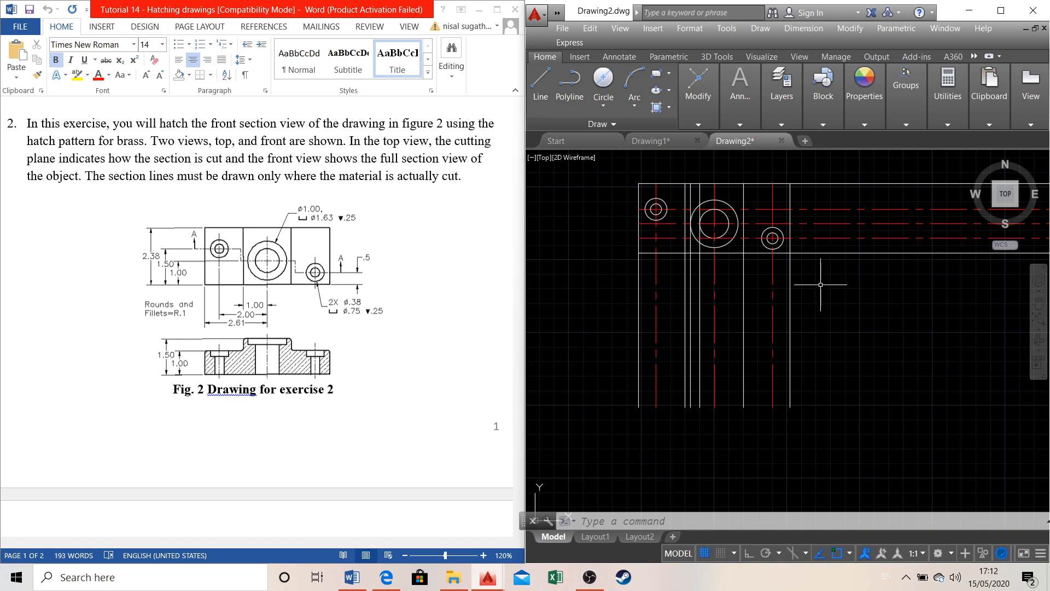
scroll(762, 301, up, 2)
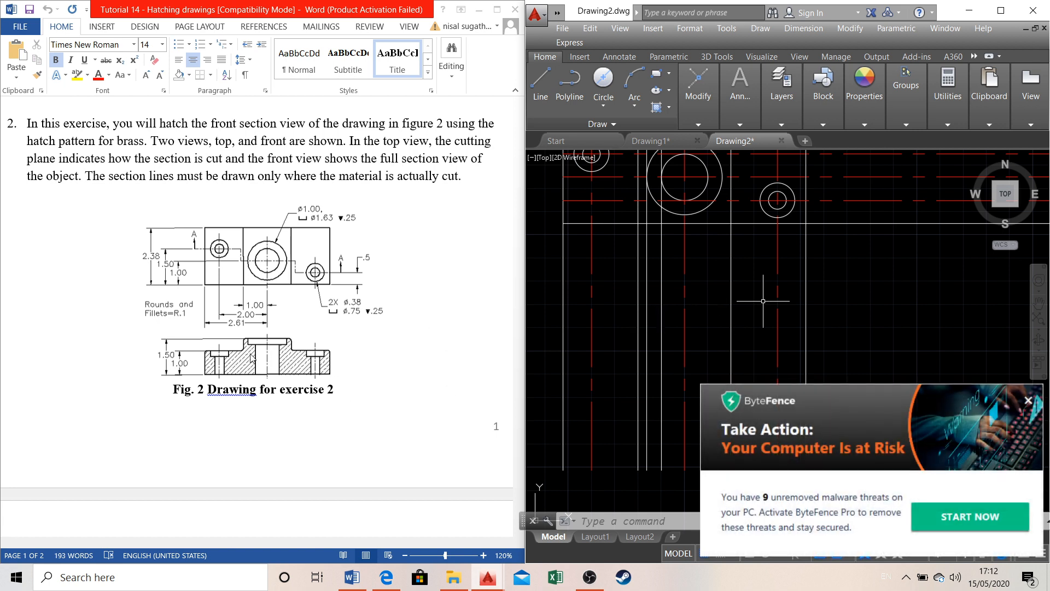
Dismiss the ByteFence pop-up and mirror the three vertical lines left of the large hole's vertical centre line about it, keeping the originals
click(1027, 401)
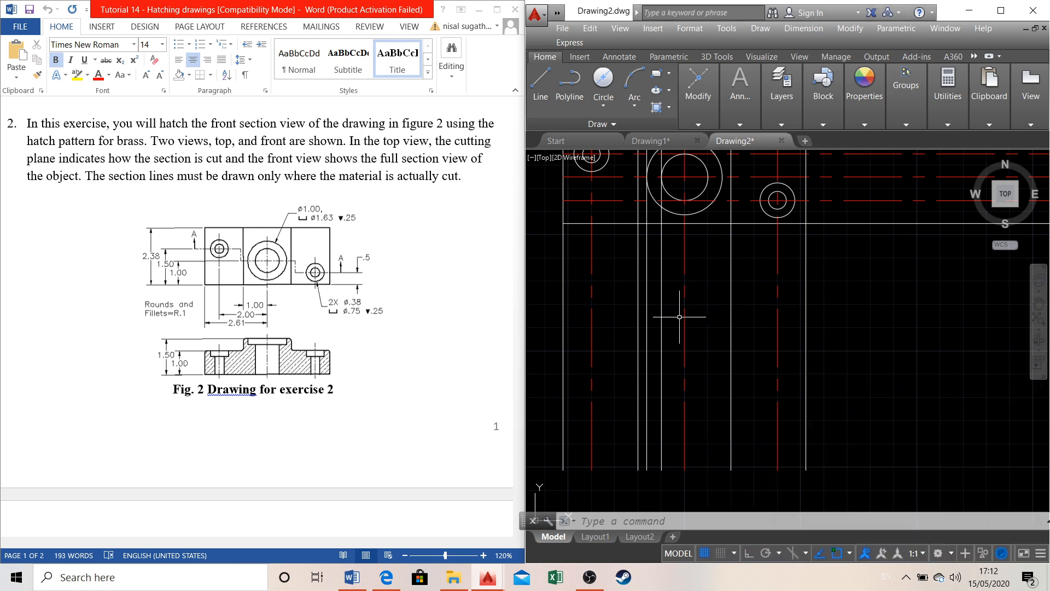
click(656, 314)
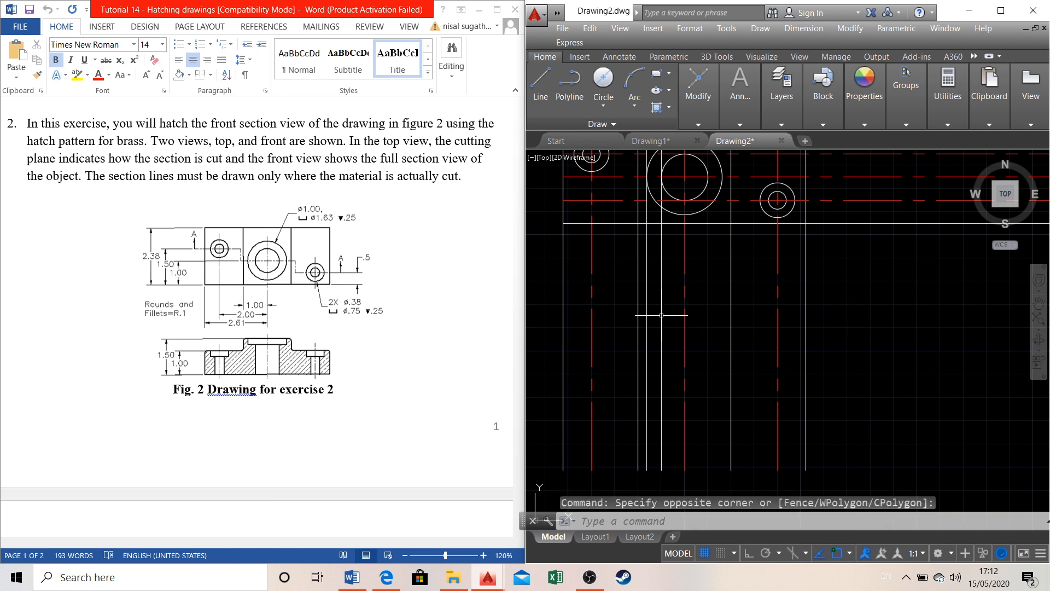
click(648, 314)
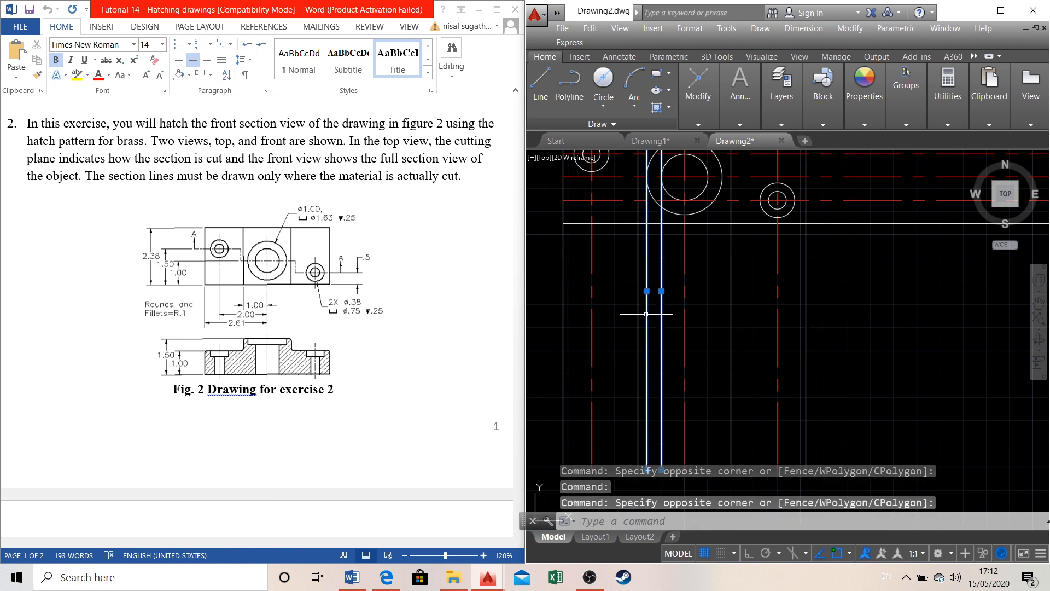
click(623, 317)
click(702, 116)
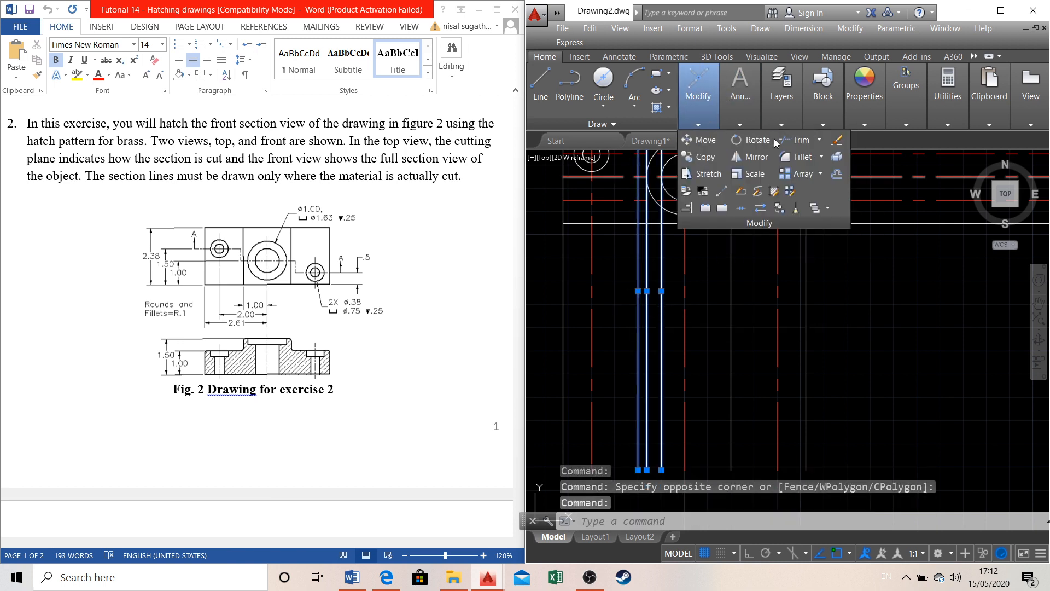
click(756, 156)
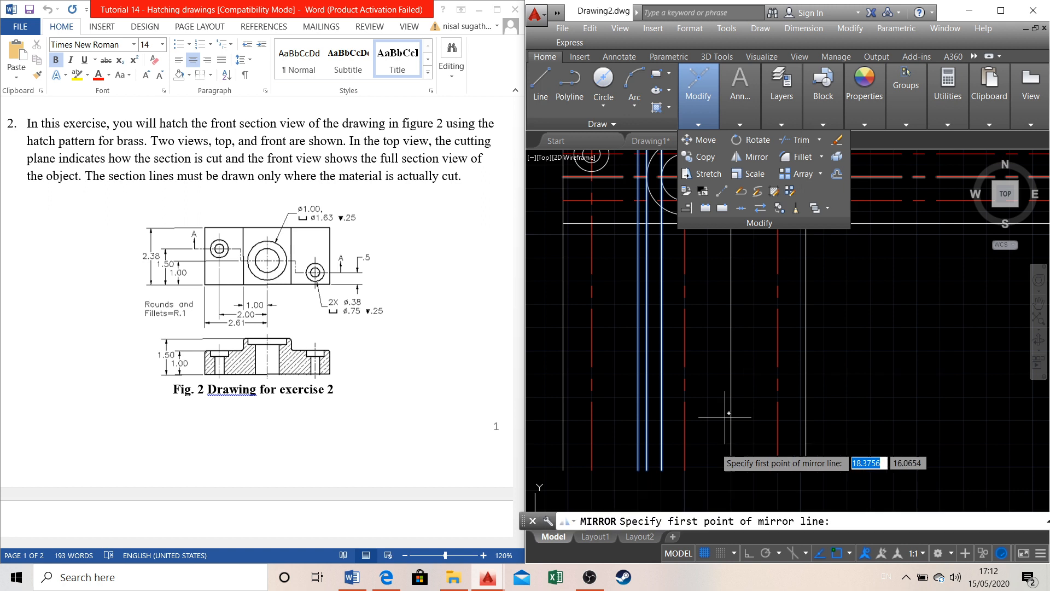
click(684, 470)
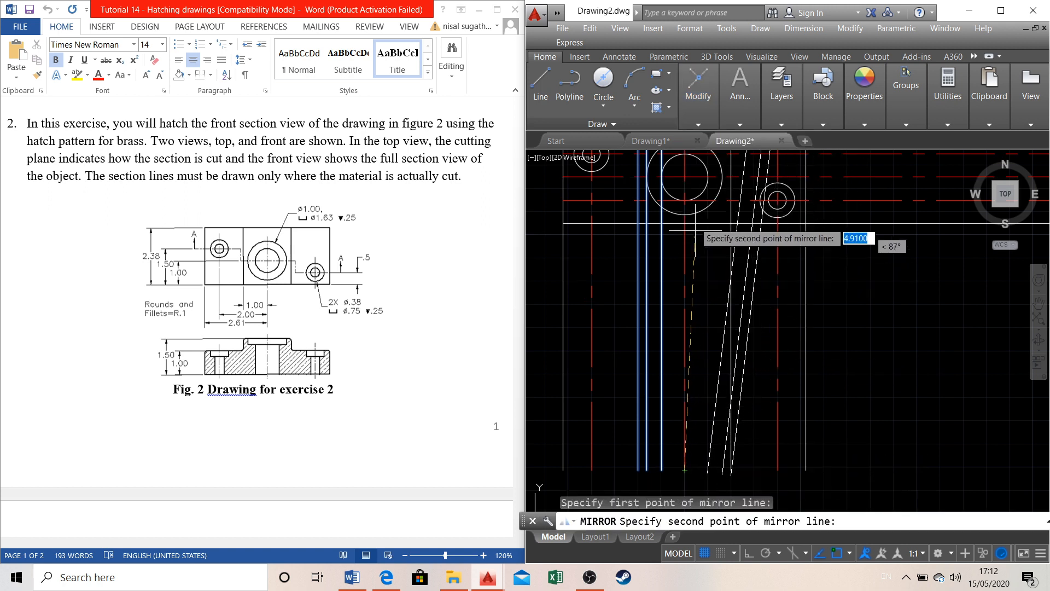
click(684, 176)
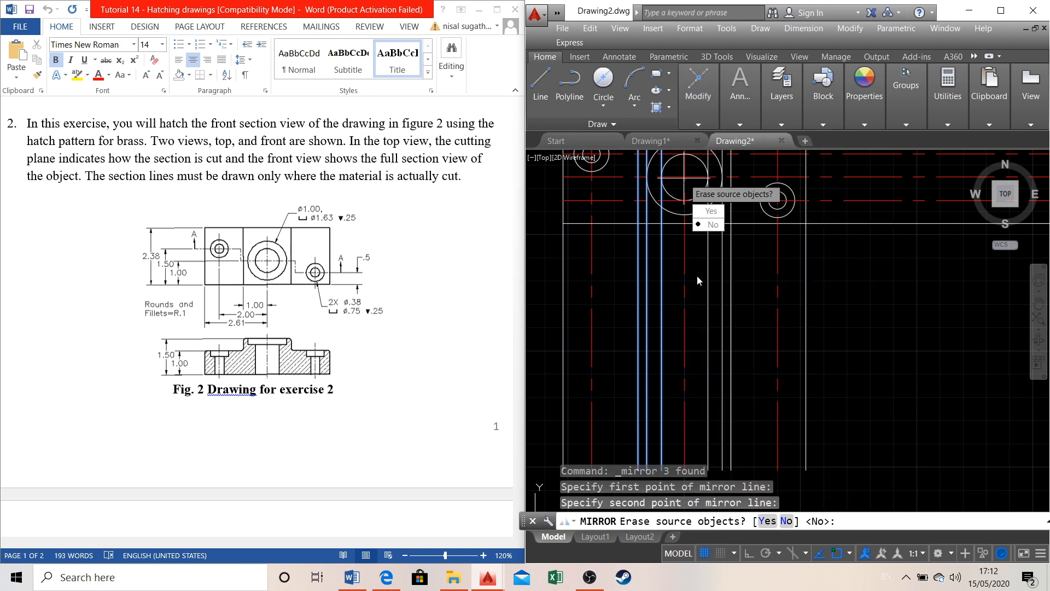
click(706, 225)
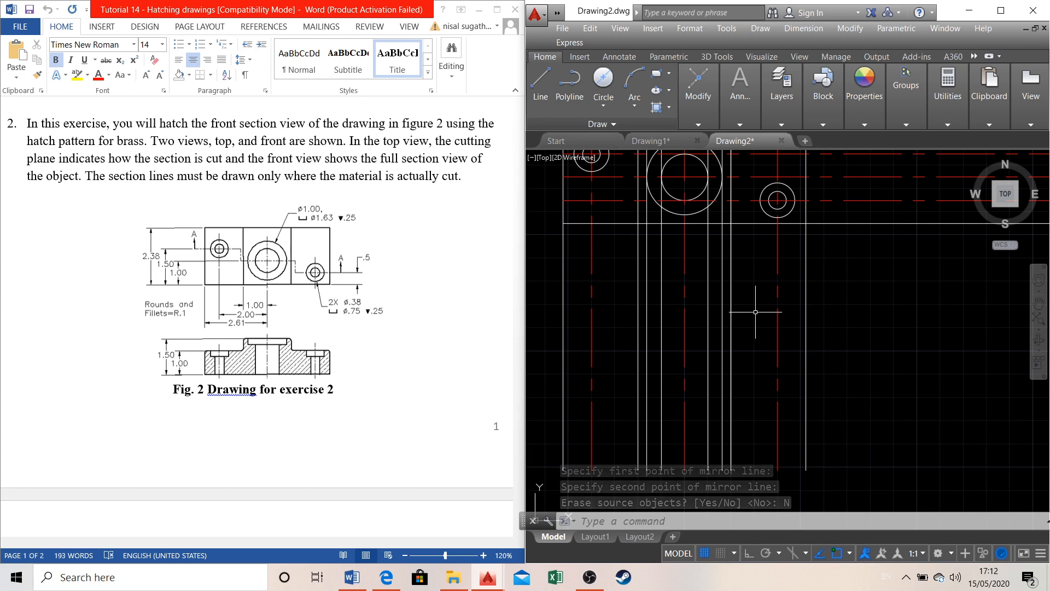
scroll(755, 312, down, 2)
scroll(688, 181, up, 2)
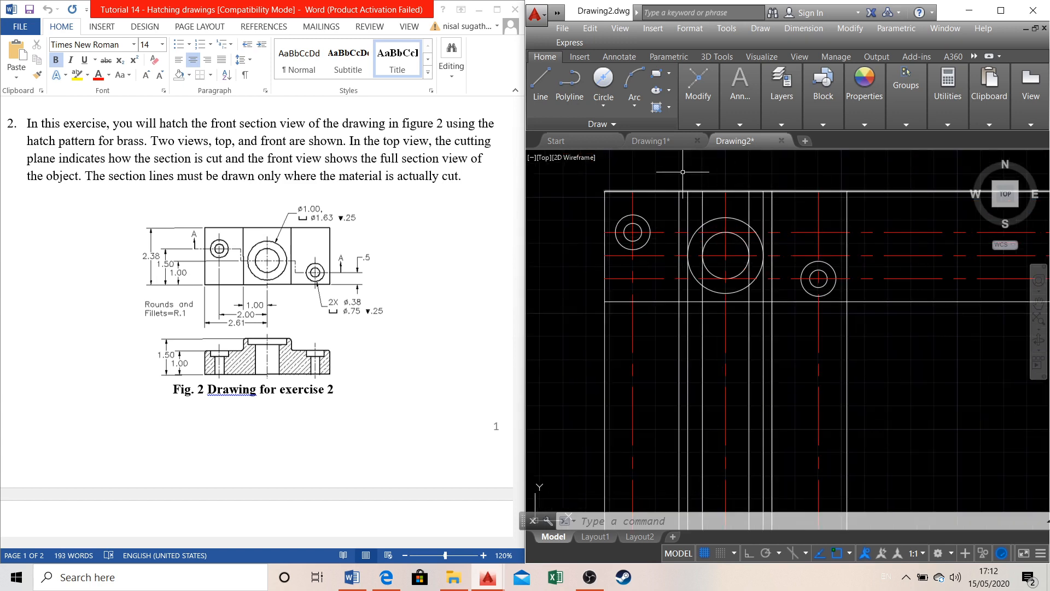
Offset the left small hole's vertical centre line 0.19 to its right
scroll(670, 382, down, 2)
scroll(661, 376, up, 2)
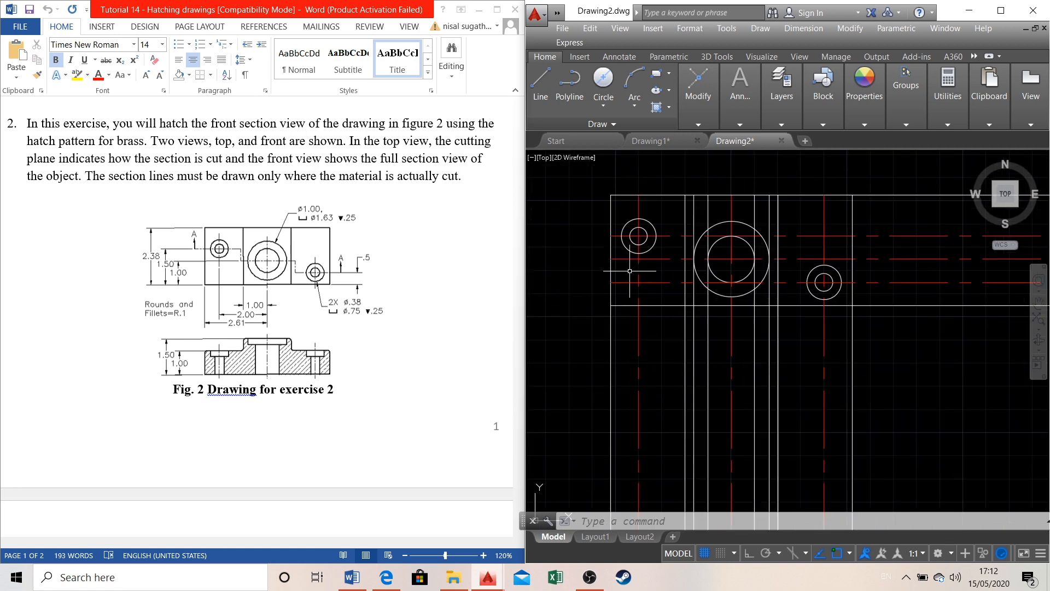
scroll(612, 235, down, 2)
scroll(689, 332, up, 2)
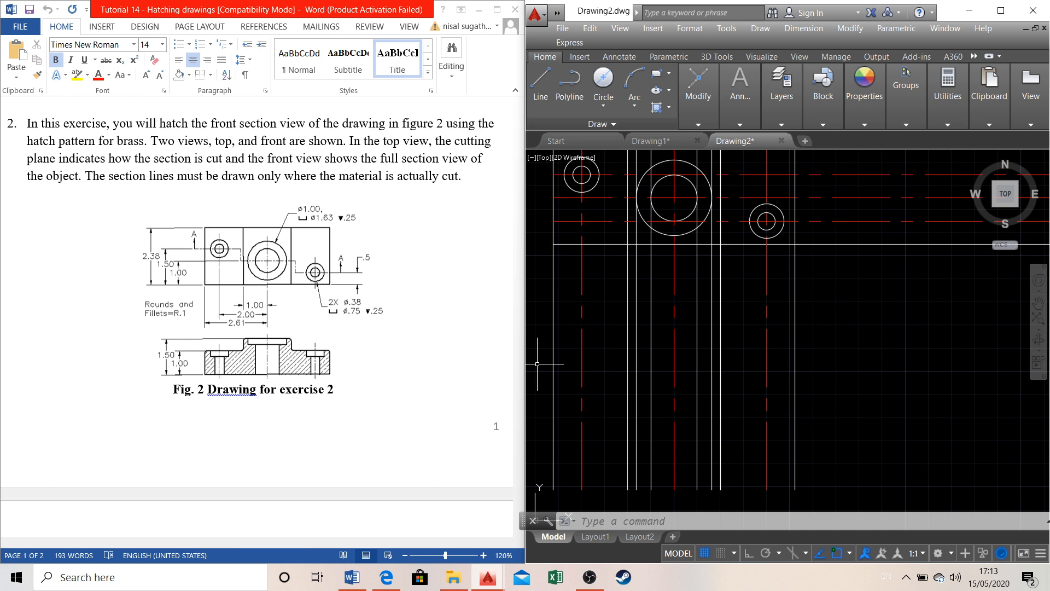
click(700, 124)
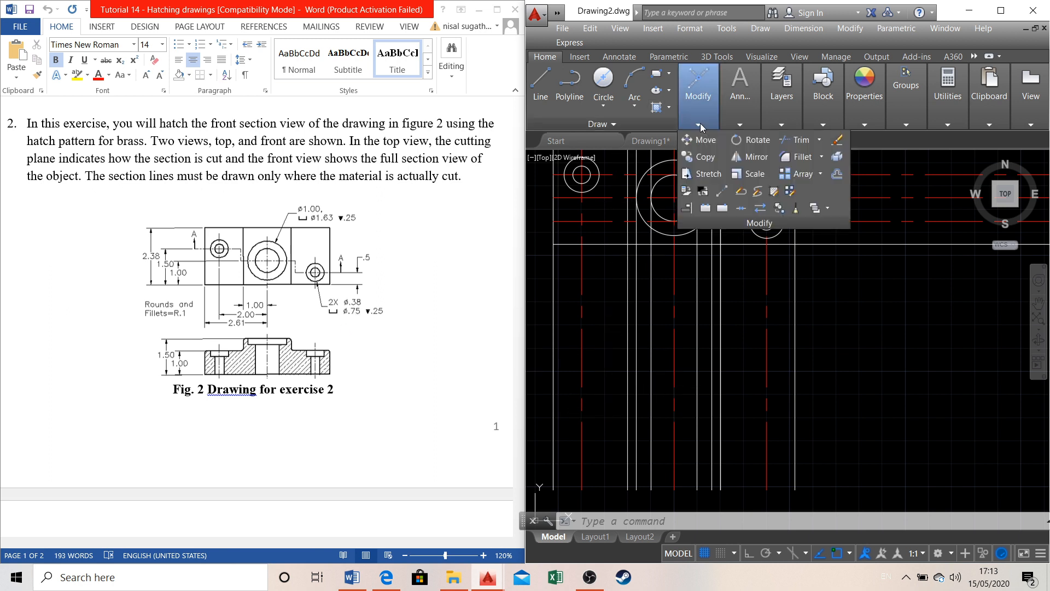
click(836, 173)
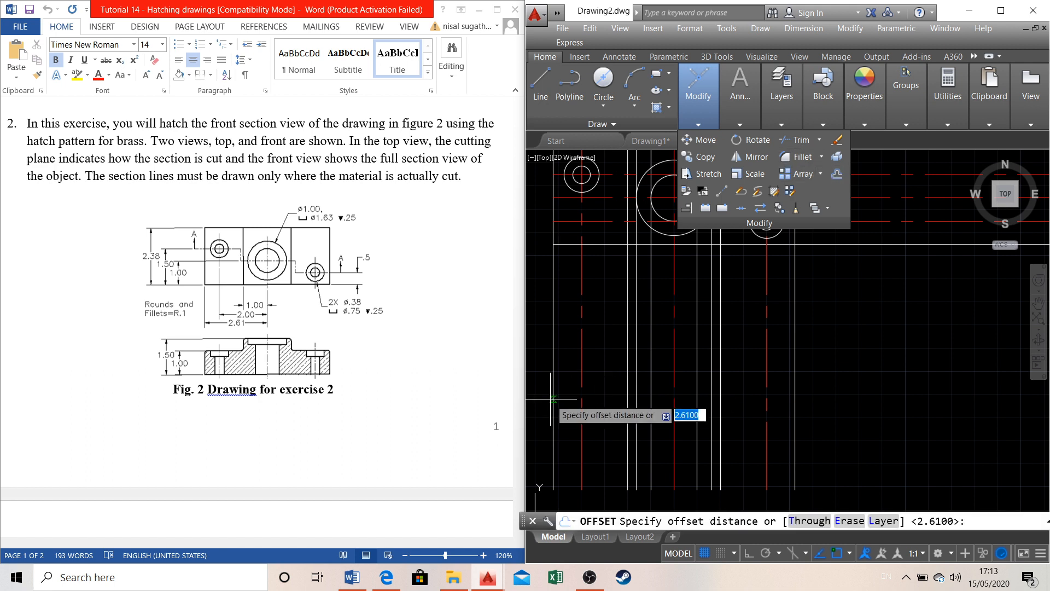
click(581, 433)
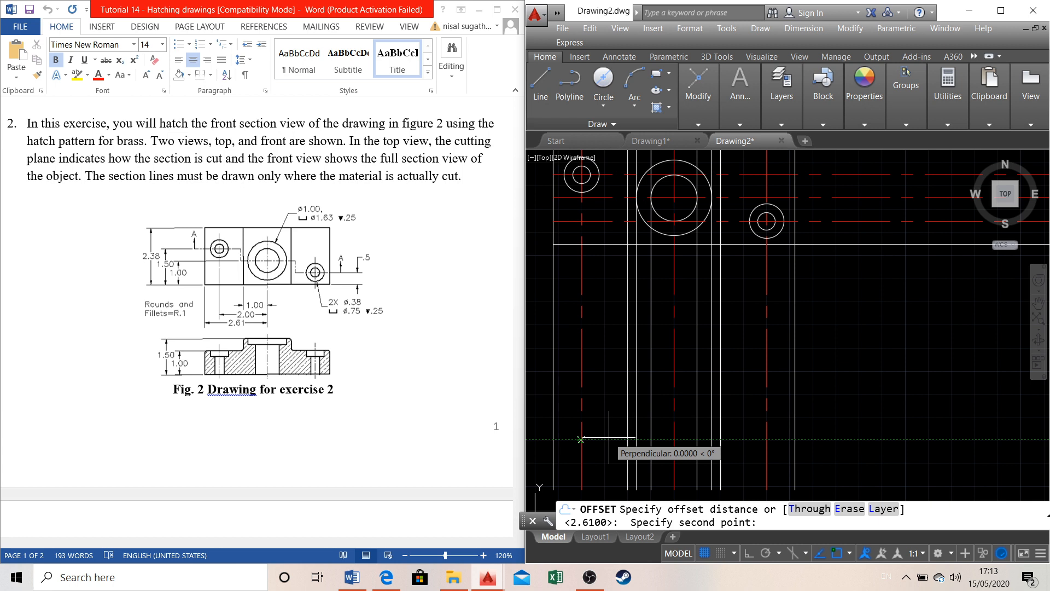
text(0.19)
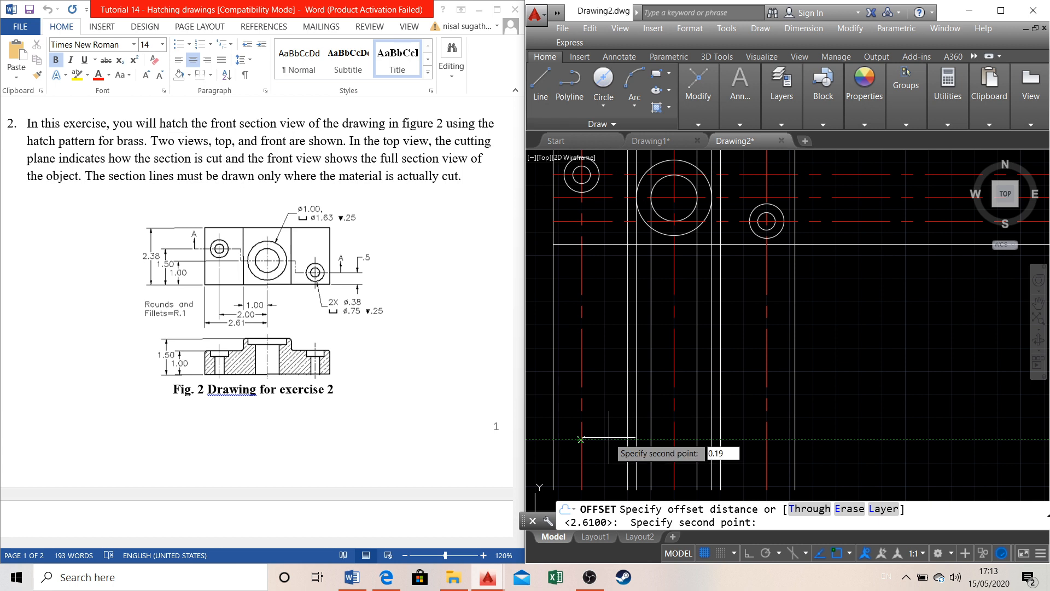
key(Return)
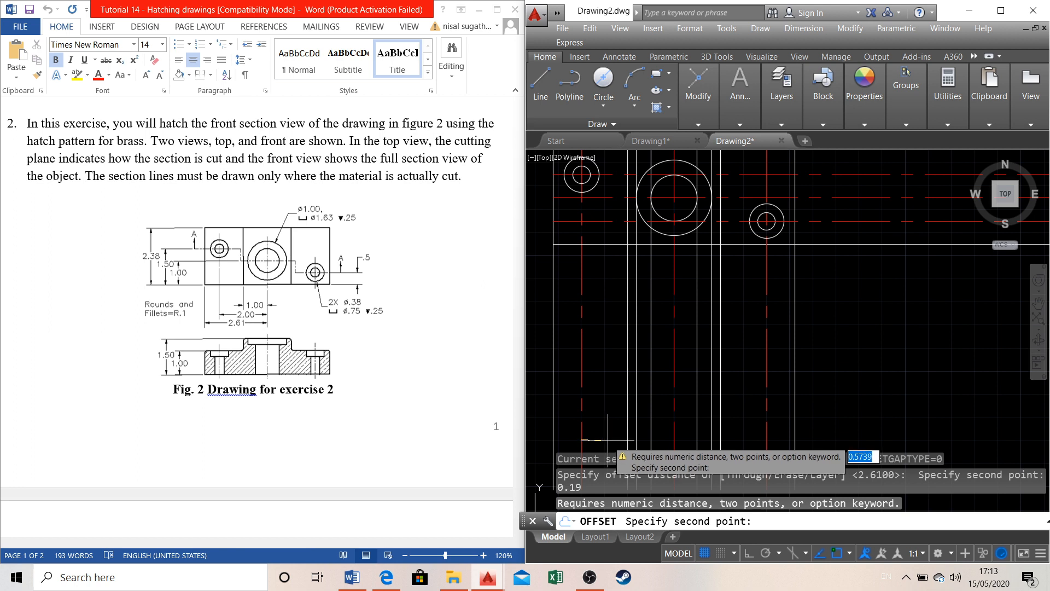
click(607, 439)
click(582, 431)
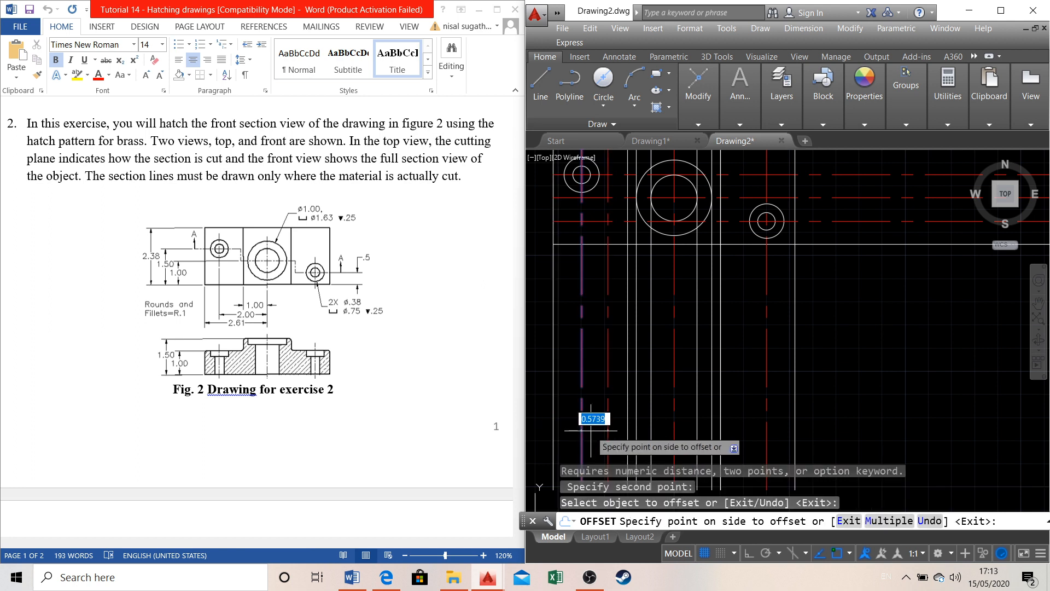
text(0.)
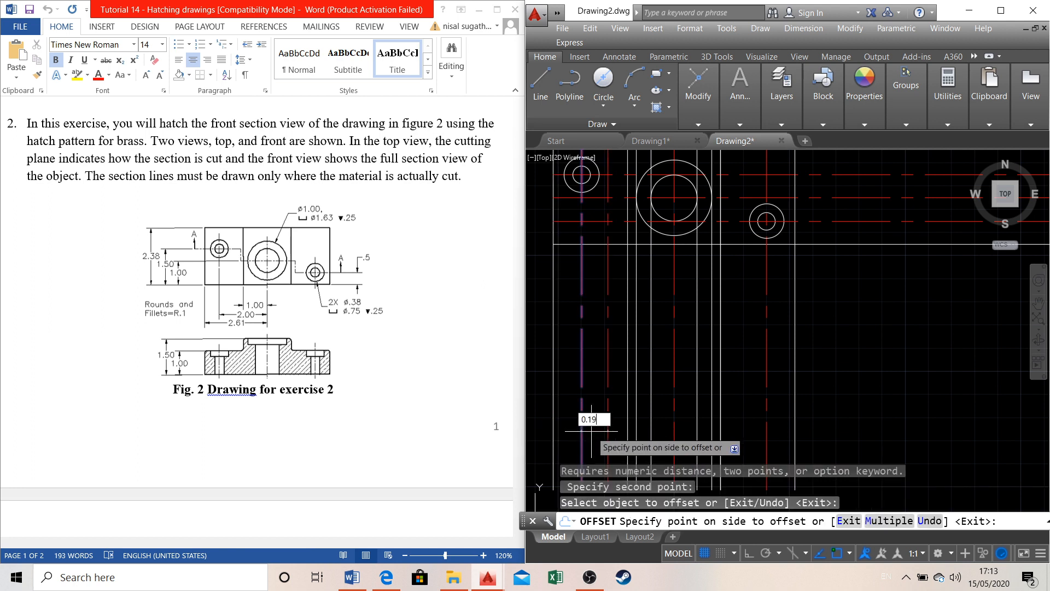
key(Return)
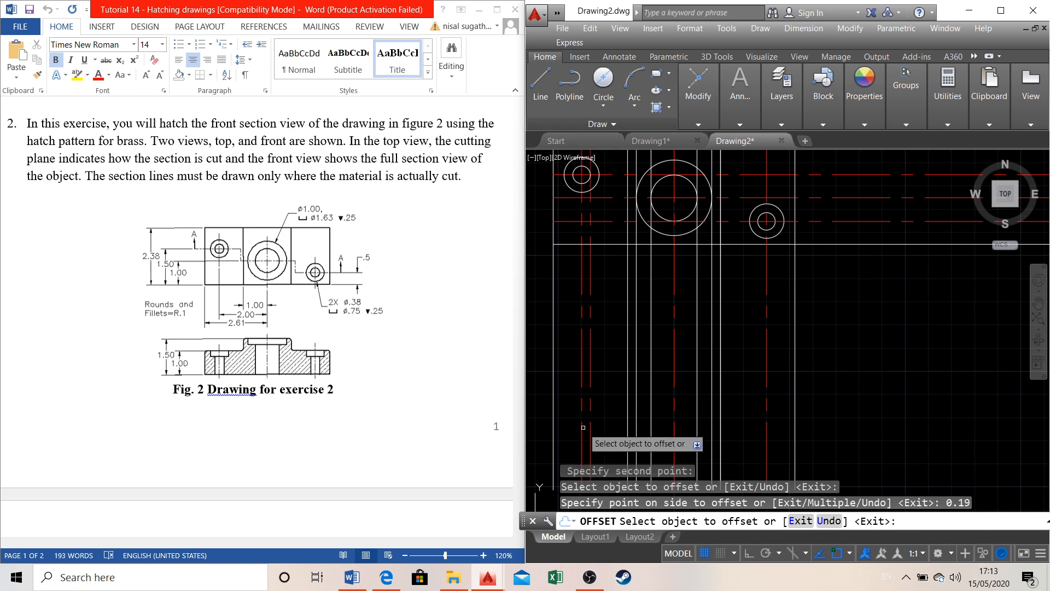
Offset the left small hole's vertical centre line 0.19 to its left
click(583, 427)
click(582, 429)
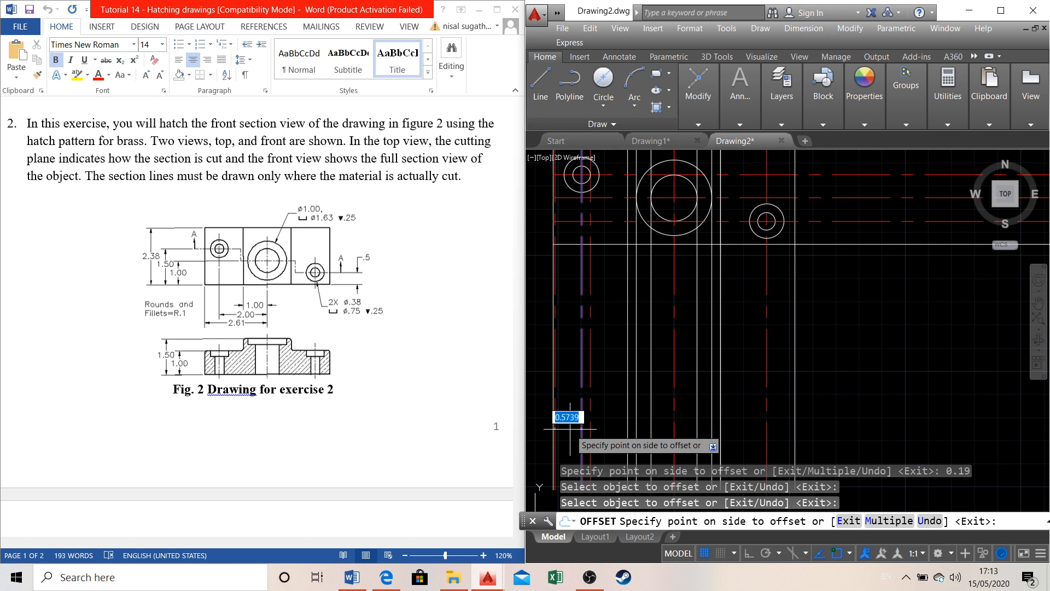
text(0.19)
key(Return)
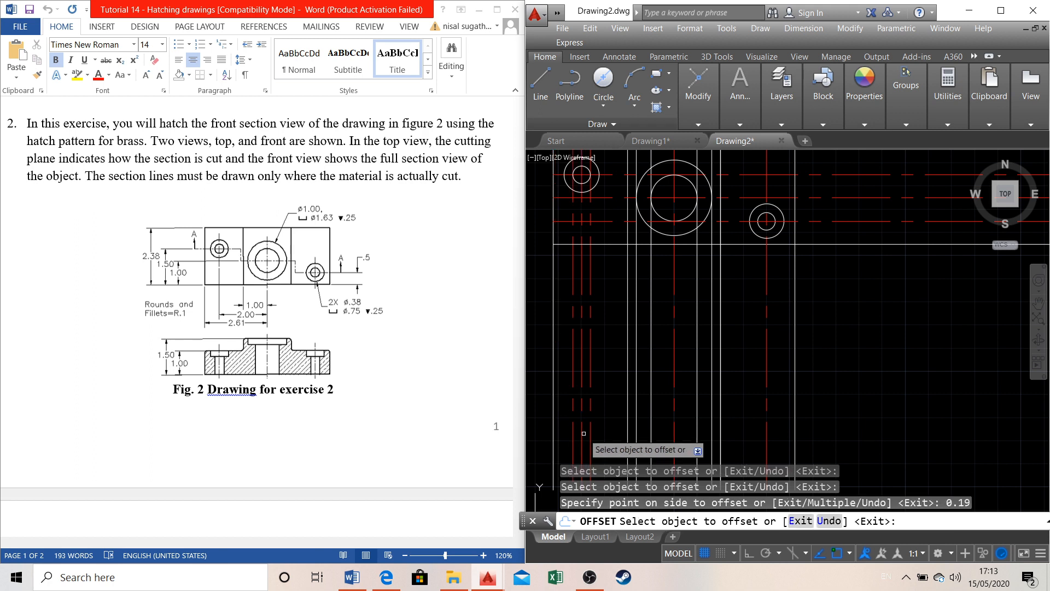
Offset the left small hole's vertical centre line 0.375 to both sides for the counterbore edges
click(582, 429)
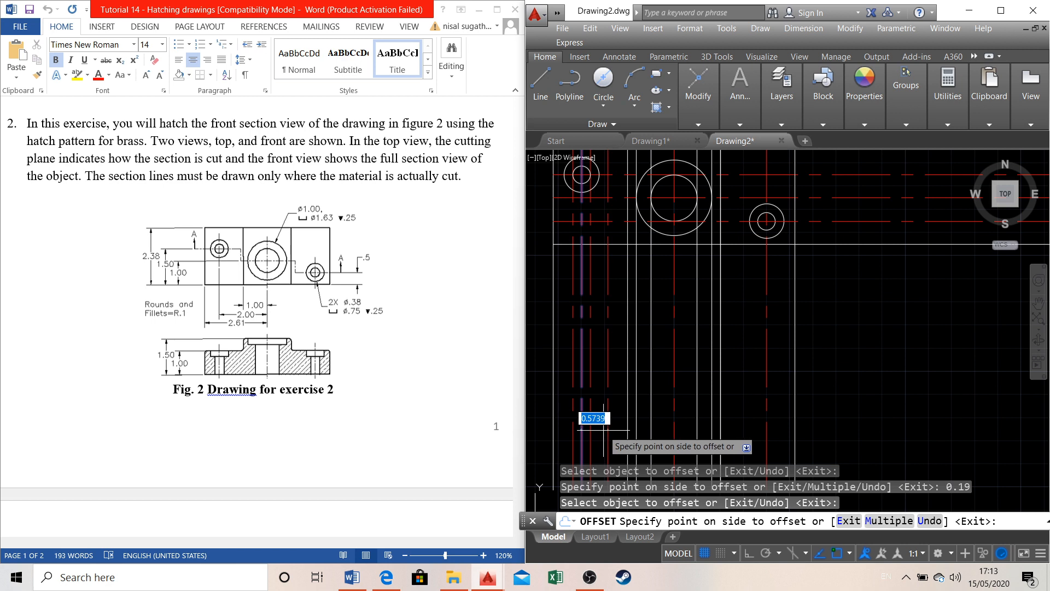
text(0.375)
key(Return)
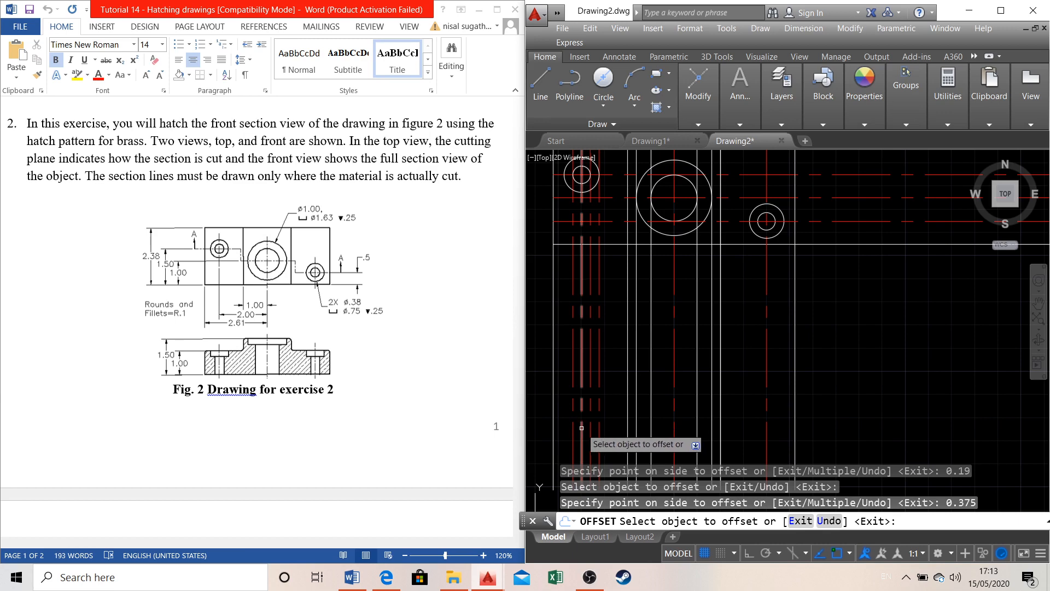
click(582, 428)
text(0.)
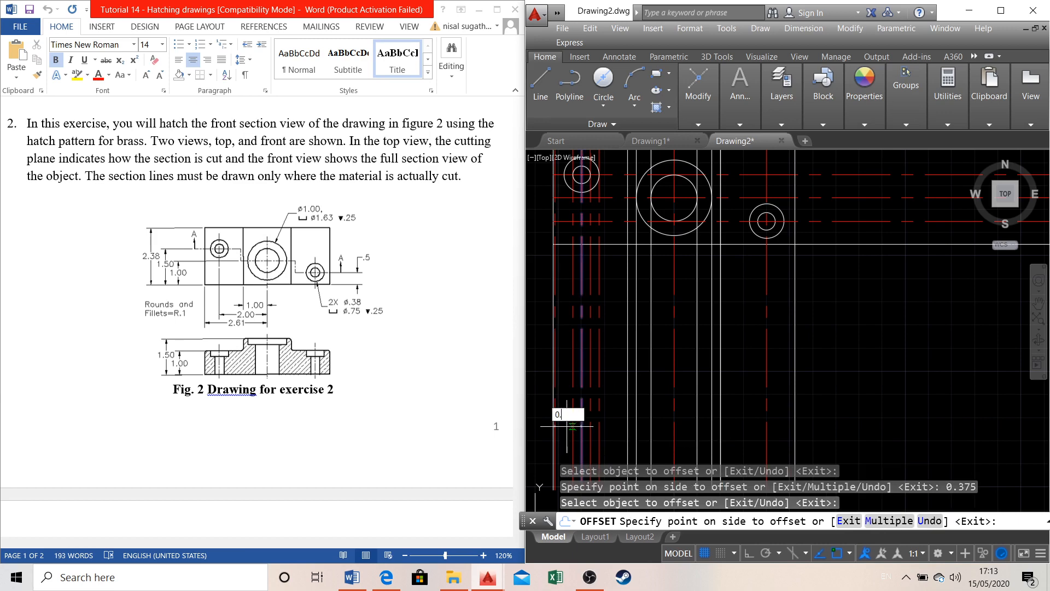
text(375)
key(Return)
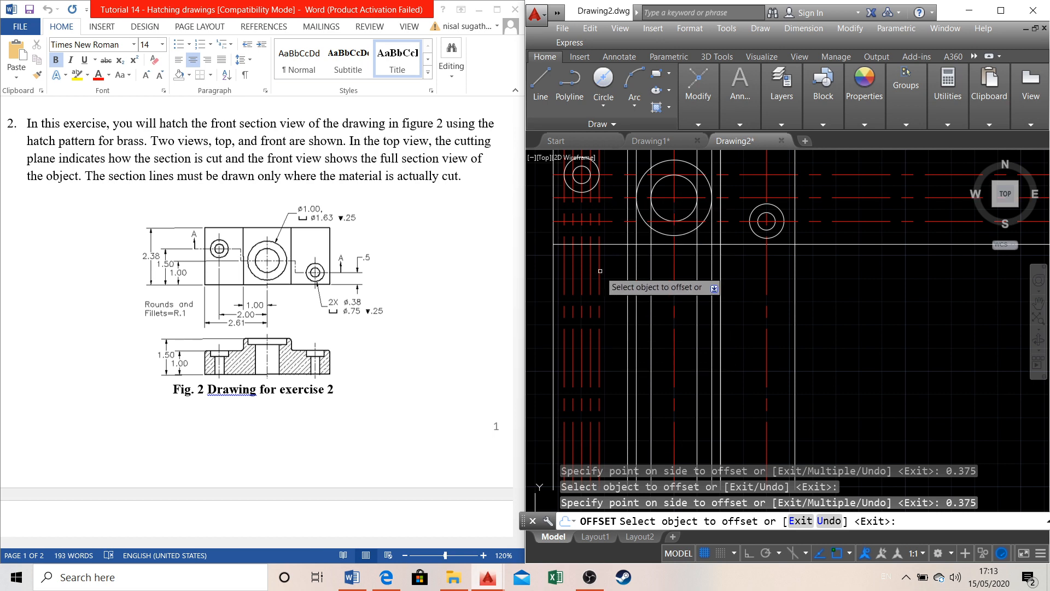
Move the four offset lines beside the left small hole's vertical centre line to the layer of the white outlines
scroll(608, 279, down, 2)
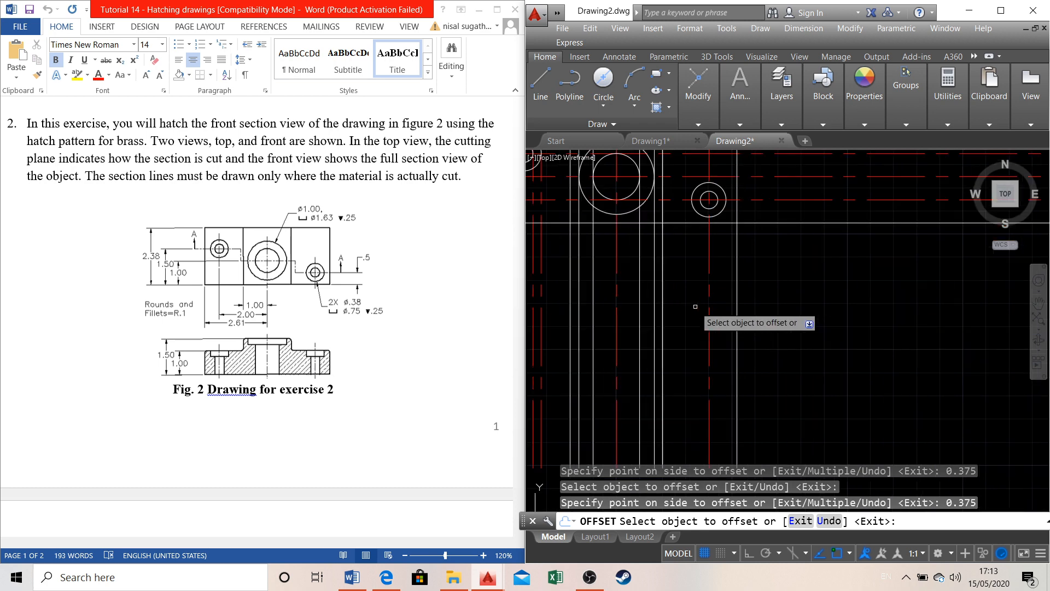
scroll(575, 378, up, 2)
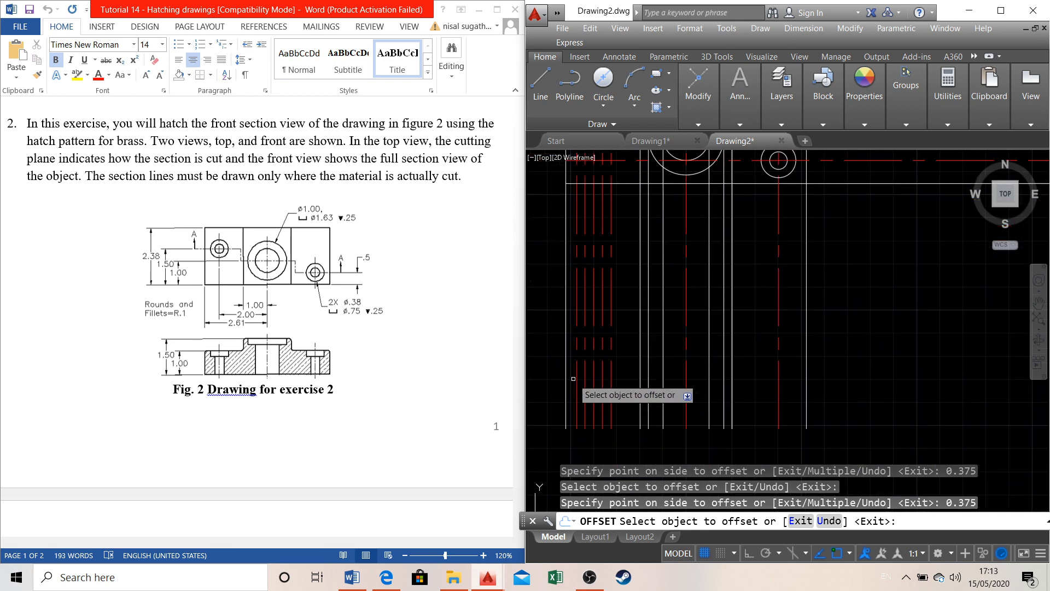
click(576, 379)
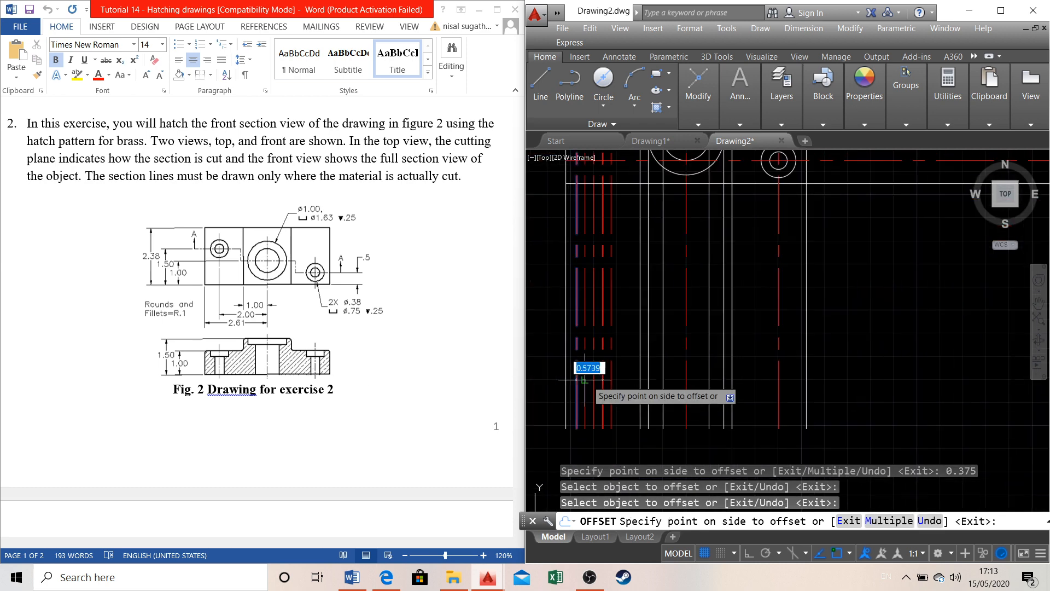
key(Escape)
click(576, 380)
click(585, 379)
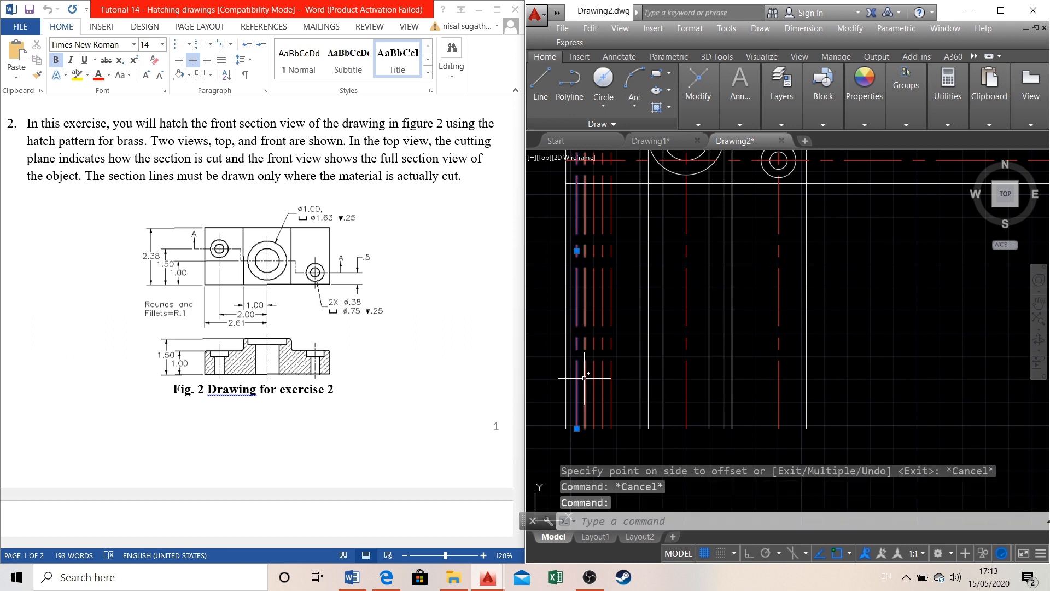
click(602, 372)
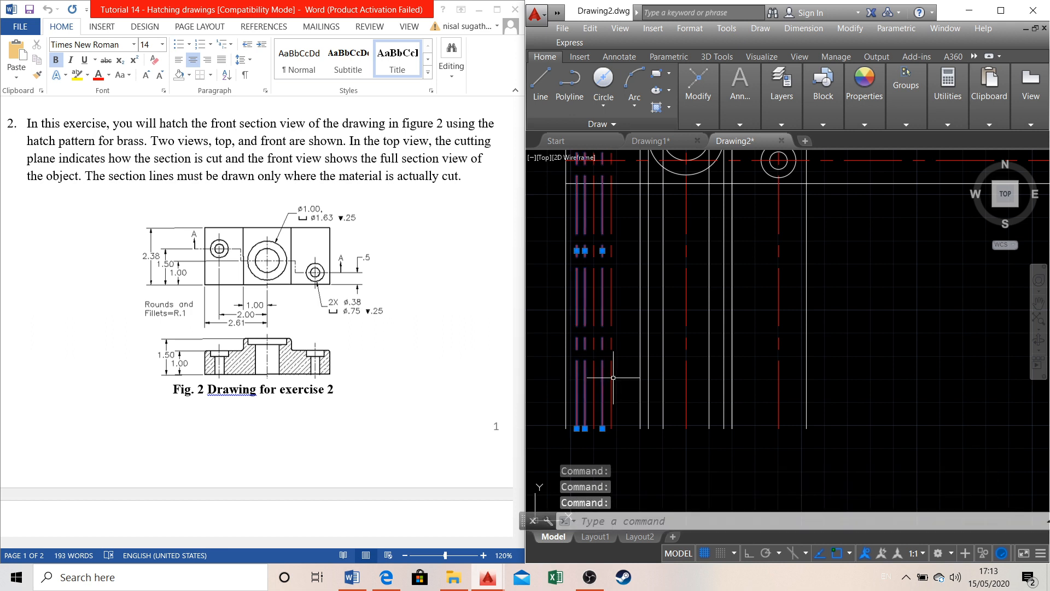
click(610, 372)
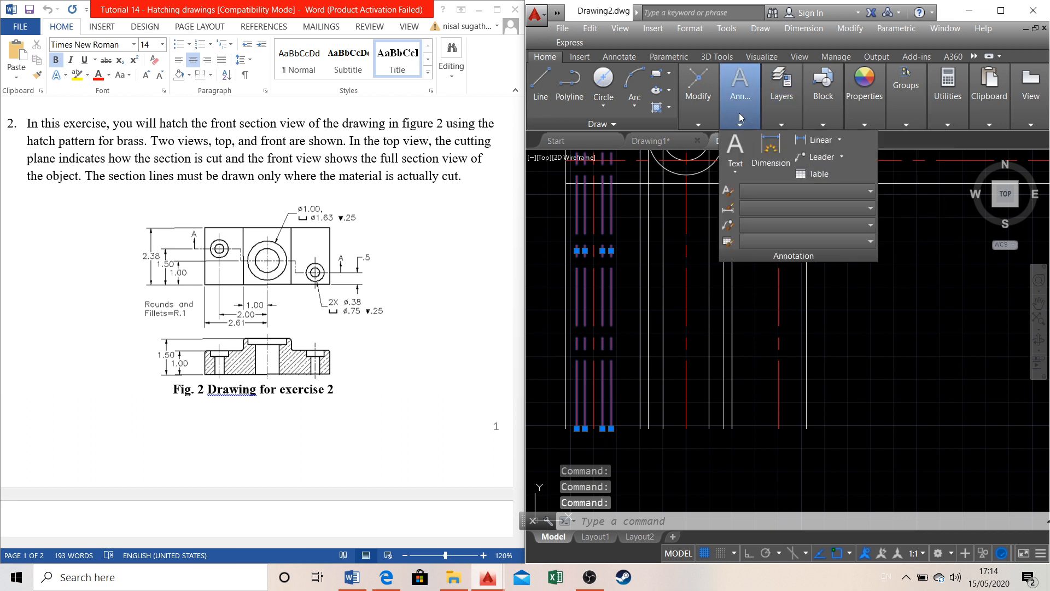
mouse_move(771, 113)
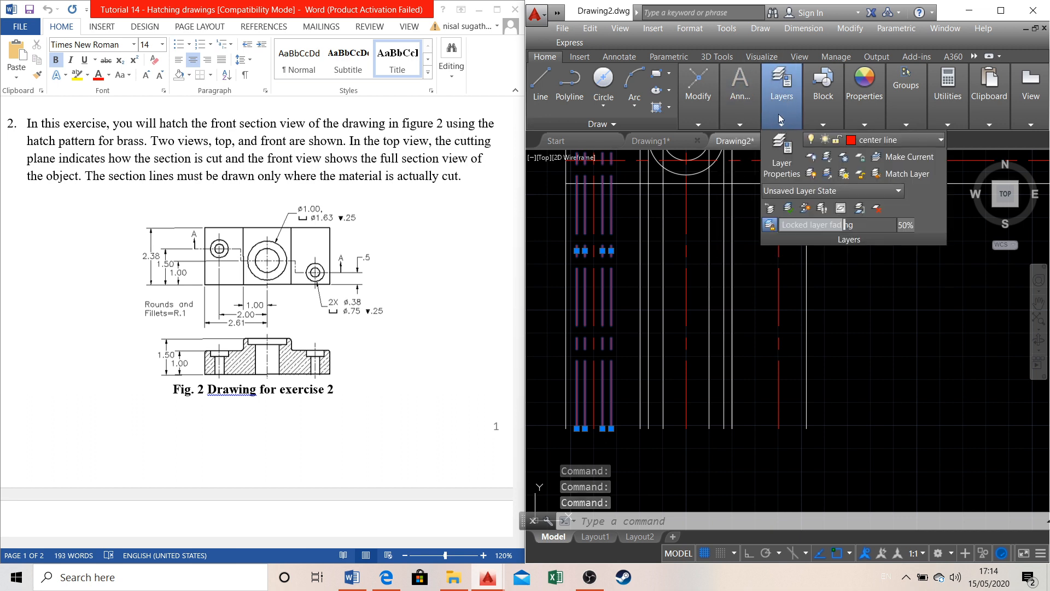
click(873, 140)
click(879, 157)
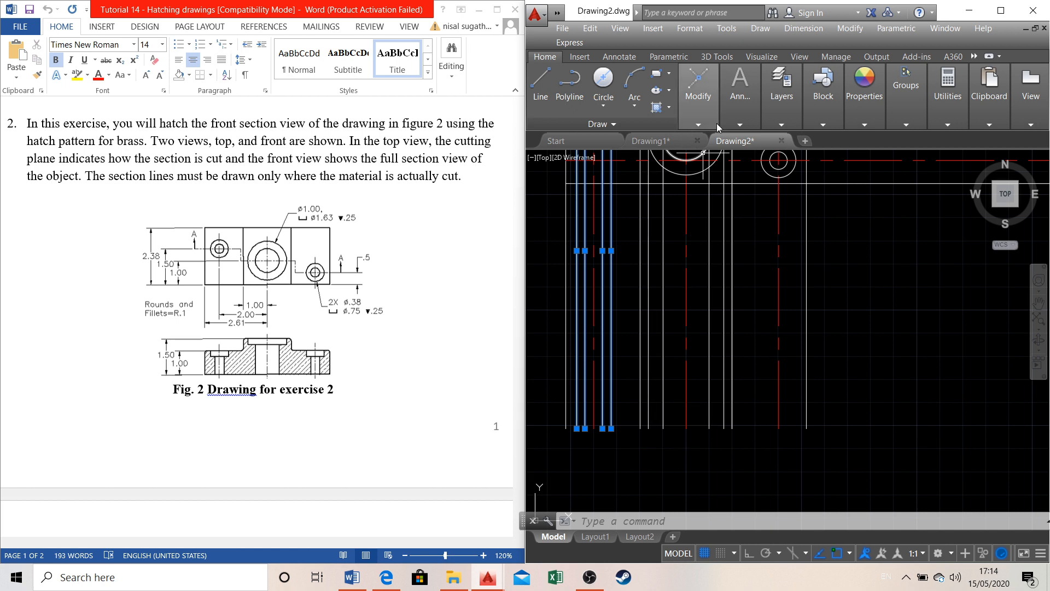
Mirror the left small hole's four edge lines about the large hole's vertical centre line, keeping the originals
mouse_move(699, 94)
click(755, 156)
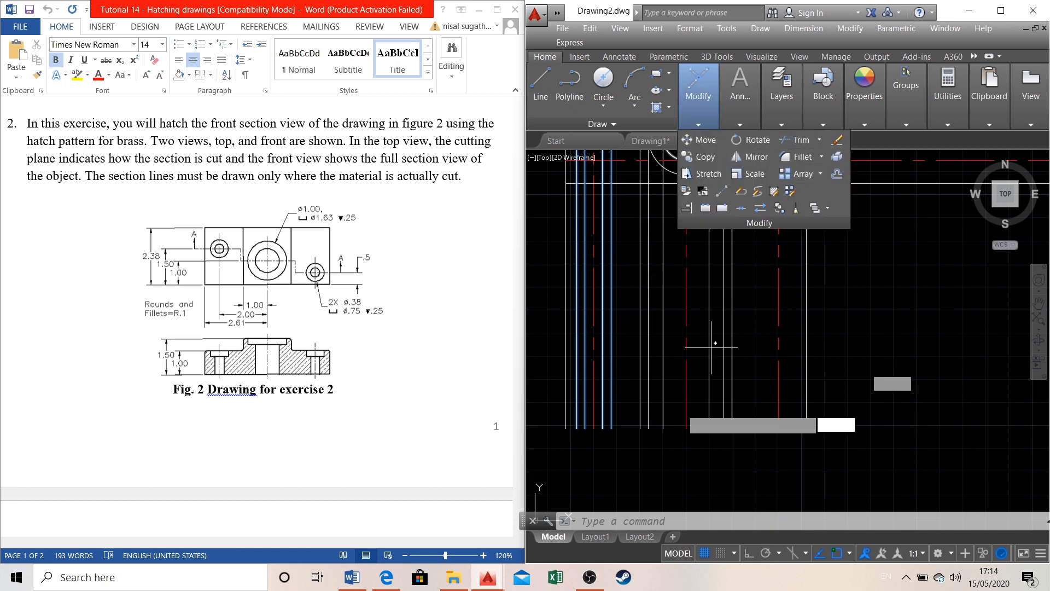
click(686, 428)
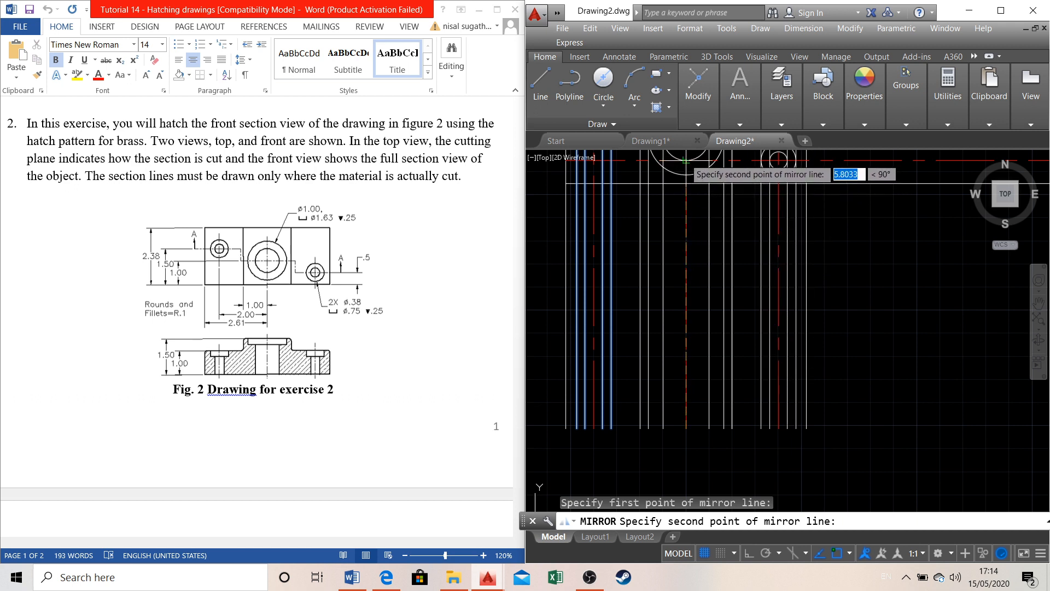
click(686, 161)
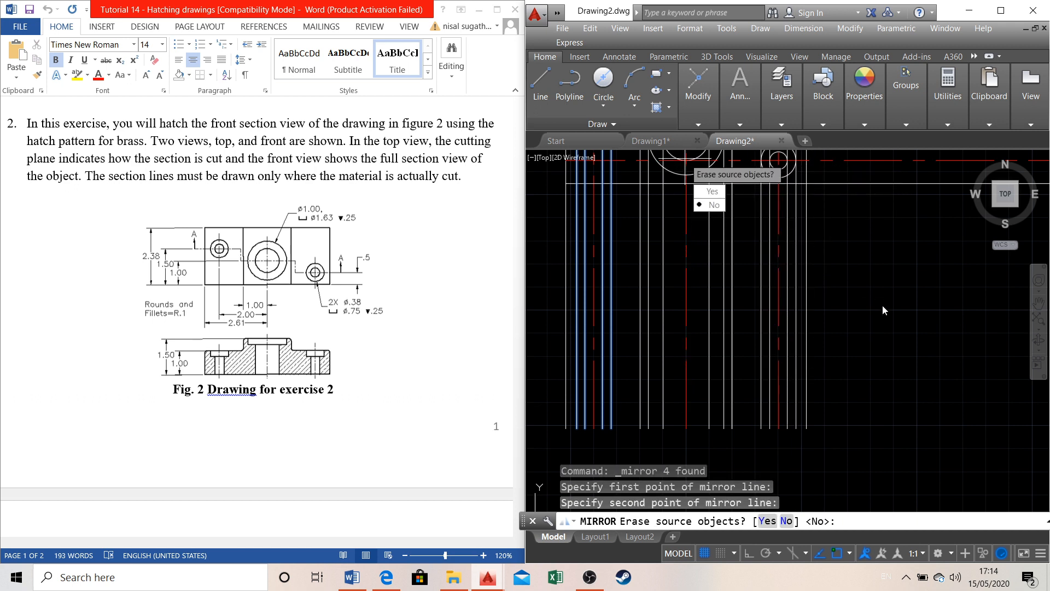
click(714, 204)
Draw a 5.22 long horizontal base line joining the lower ends of the leftmost and rightmost vertical lines
scroll(684, 259, down, 2)
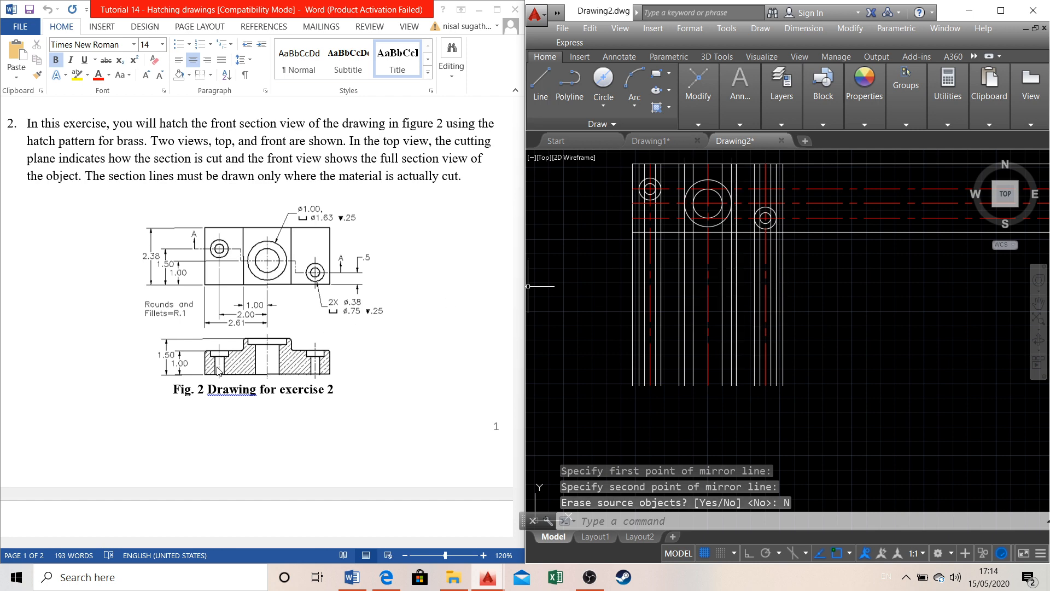
scroll(707, 257, up, 2)
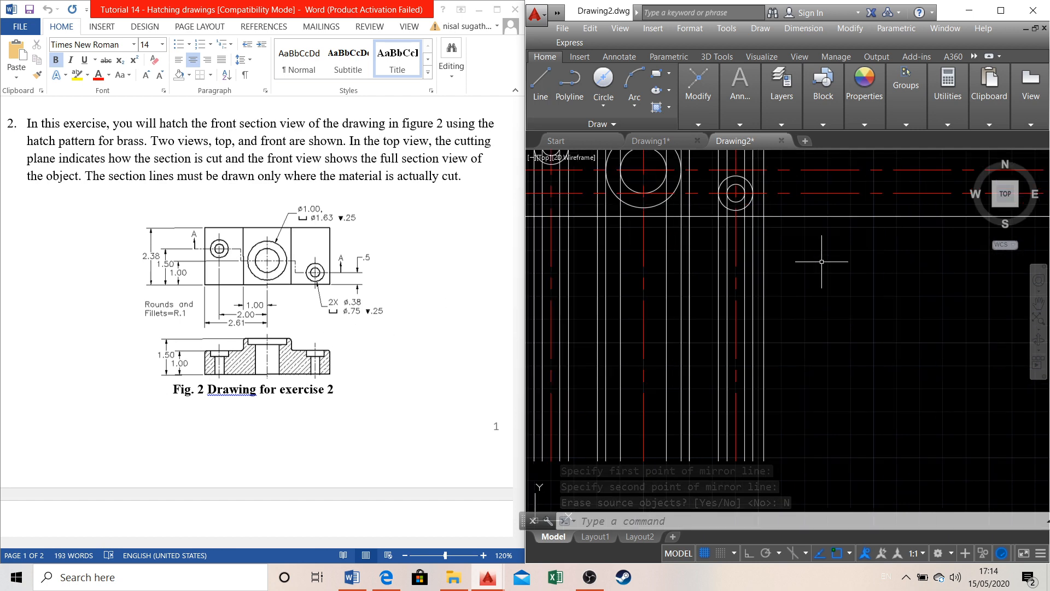
scroll(713, 260, down, 2)
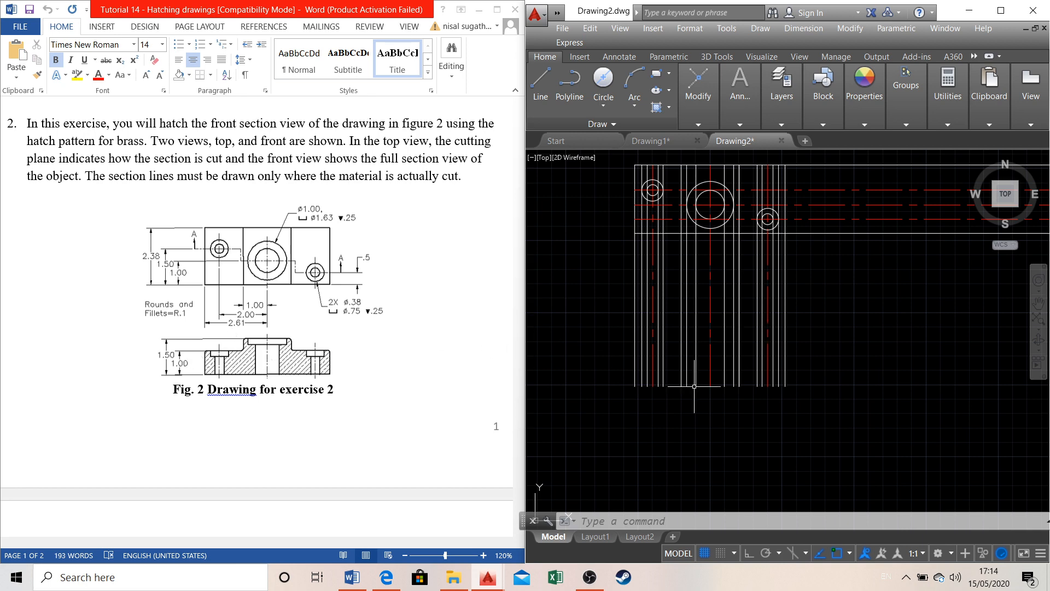
click(541, 82)
scroll(681, 418, up, 2)
scroll(604, 393, up, 3)
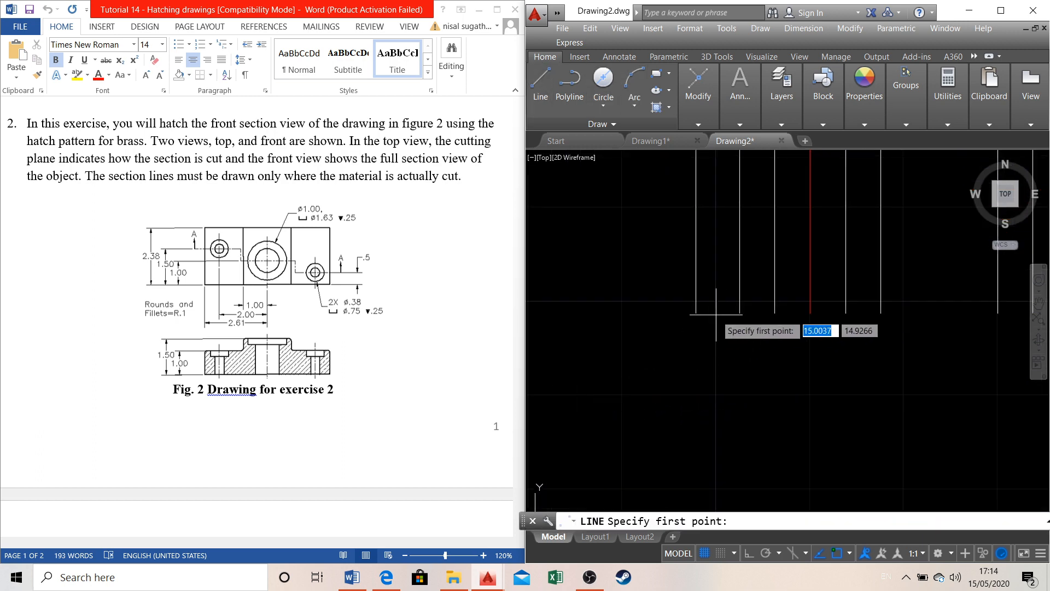
click(695, 313)
scroll(706, 314, down, 8)
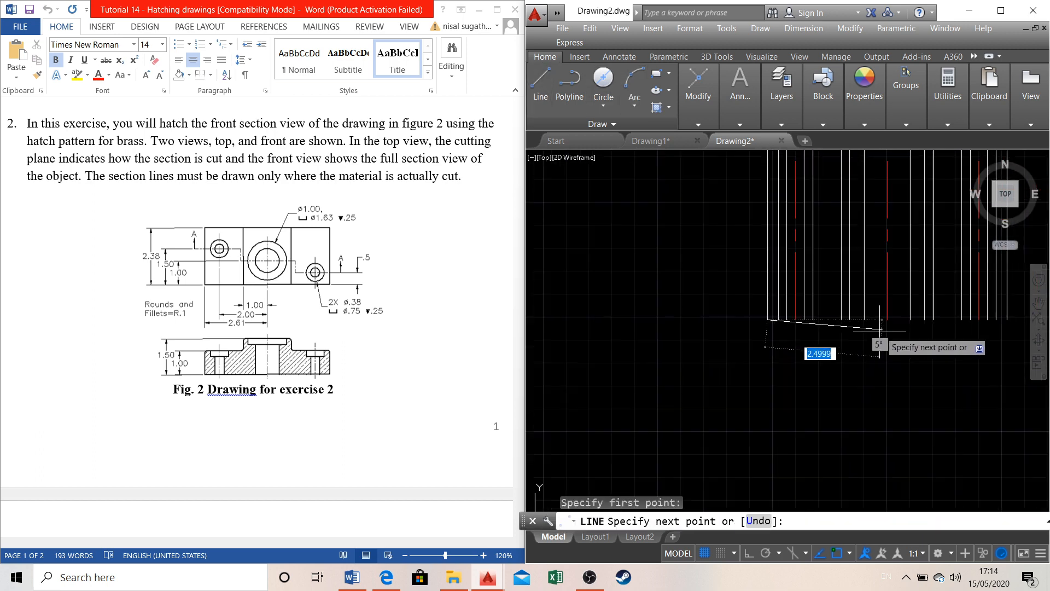
scroll(908, 334, up, 4)
scroll(846, 330, up, 1)
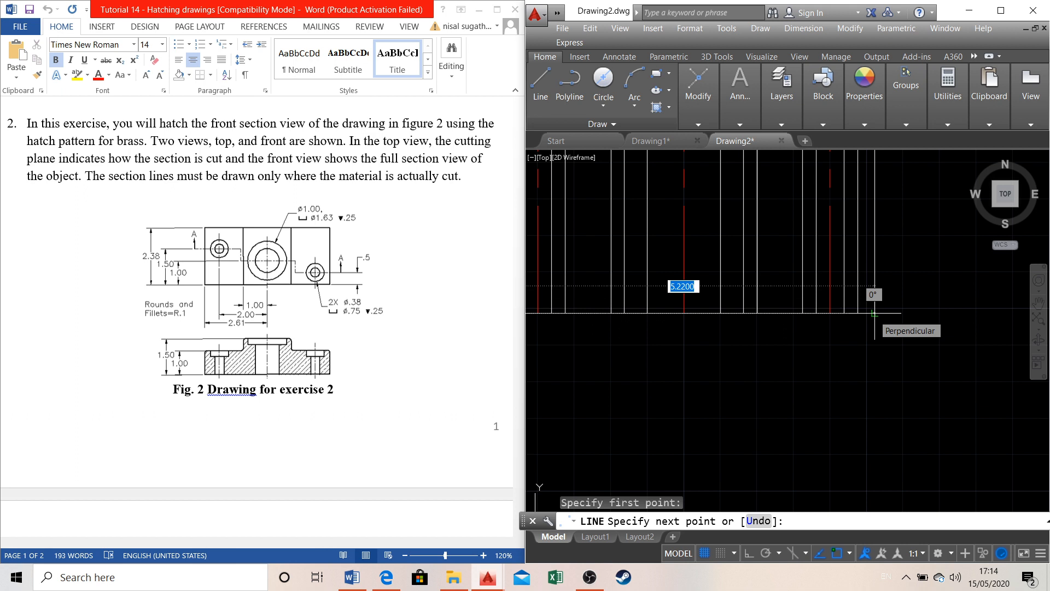
click(874, 313)
key(Escape)
Offset the front view's base line 0.75 upward for the floor of the small holes' counterbores
scroll(878, 295, down, 2)
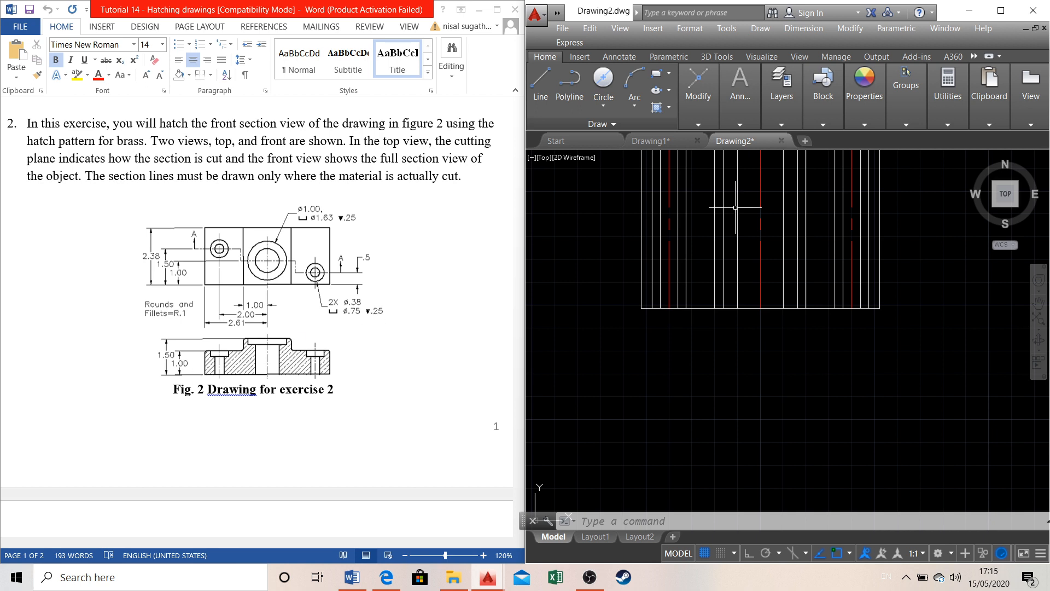
click(702, 109)
click(837, 173)
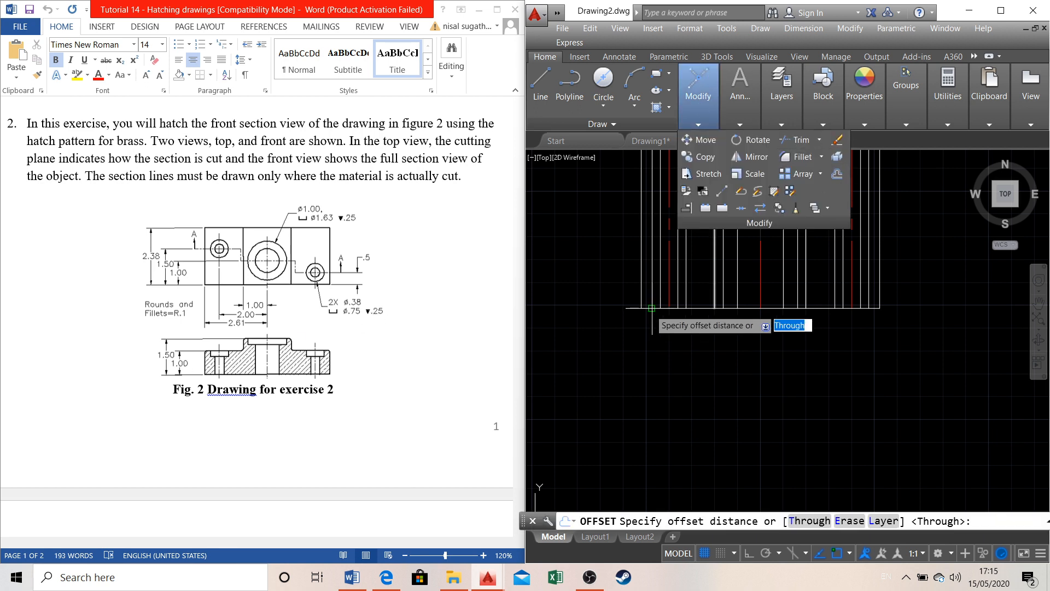
click(695, 307)
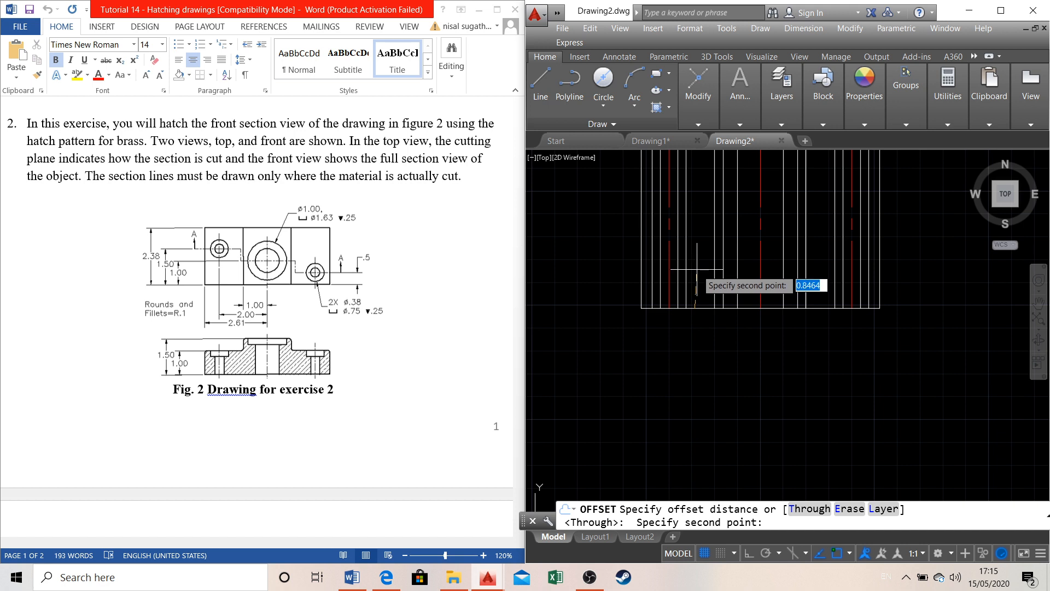
text(-)
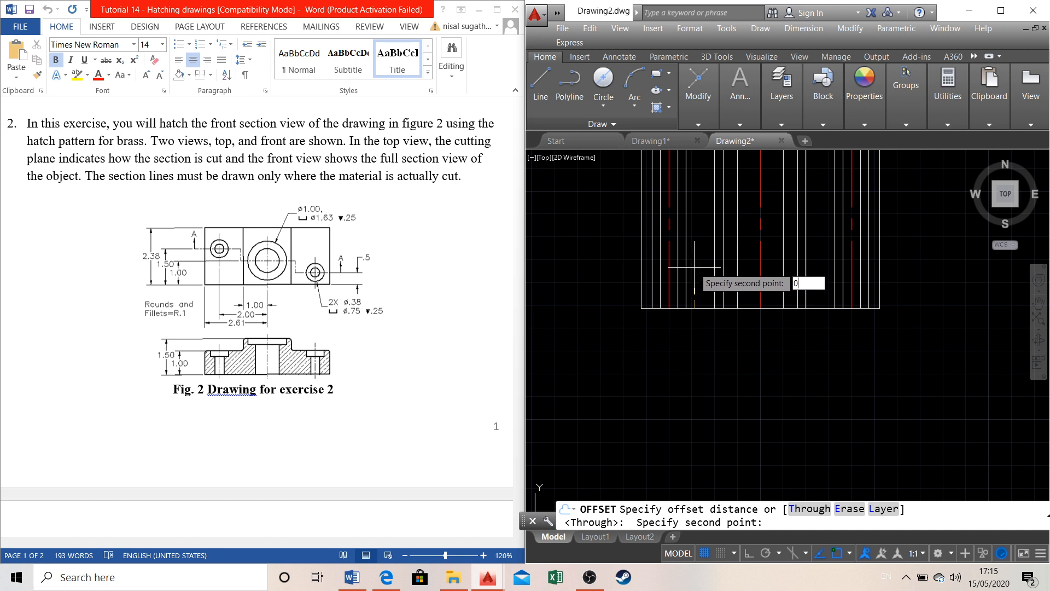
text(.75)
key(Return)
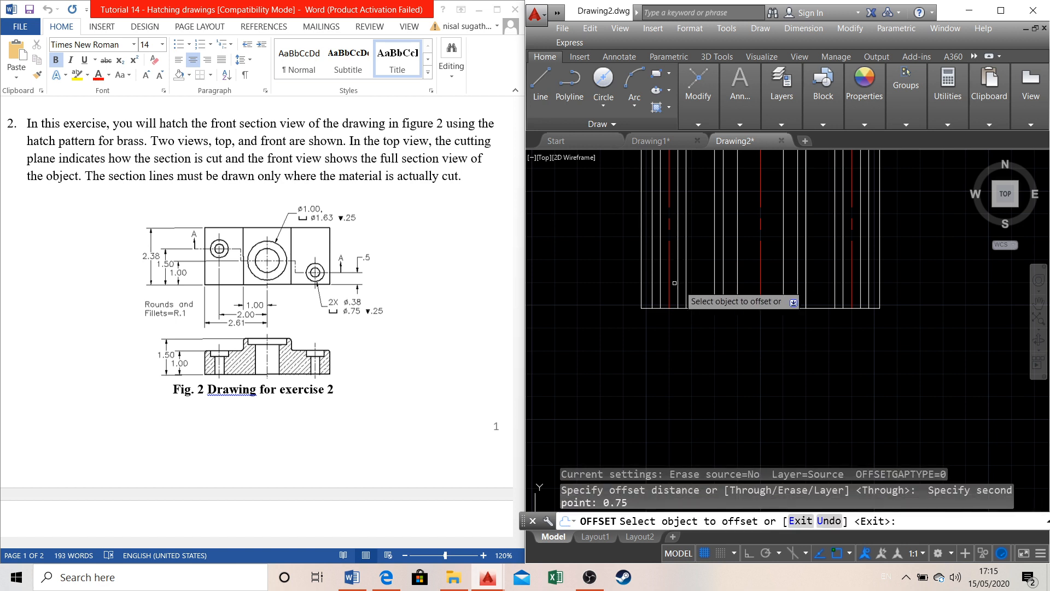
click(699, 307)
click(697, 271)
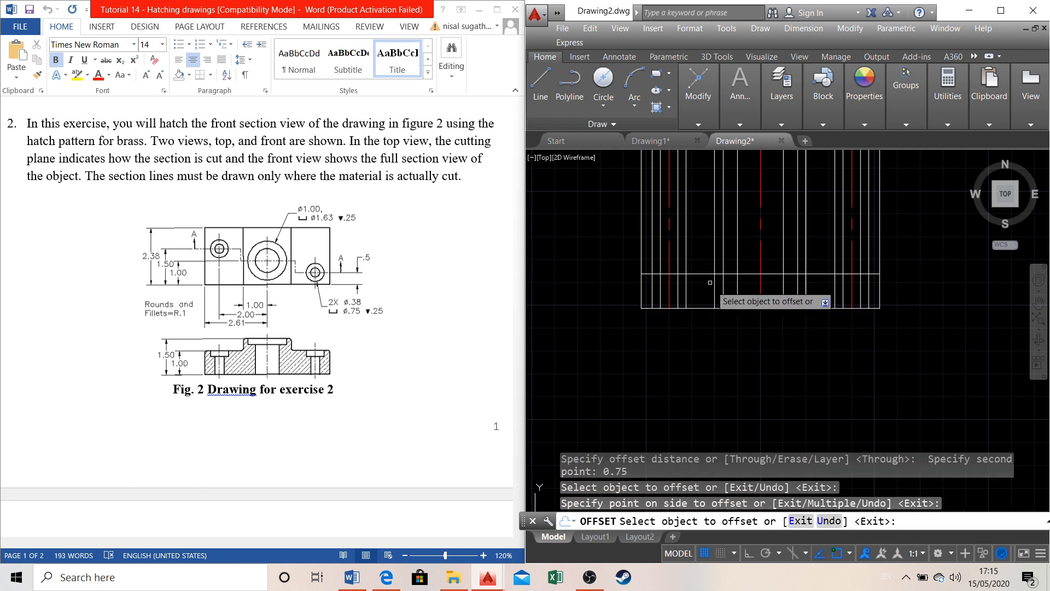
Offset the front view's base line upward by 1 and by 1.25
click(707, 308)
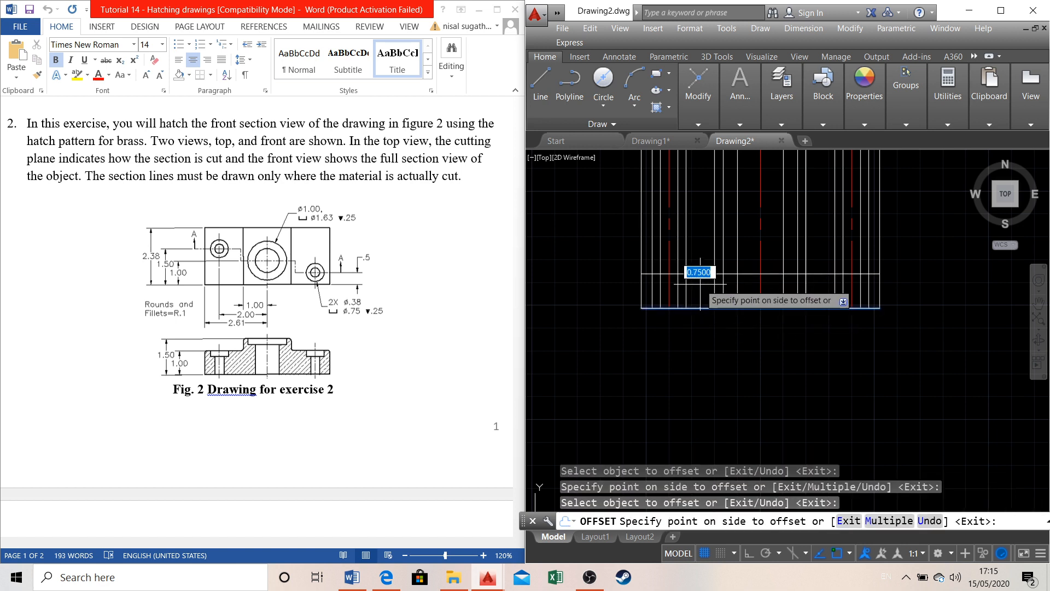
text(1)
key(Return)
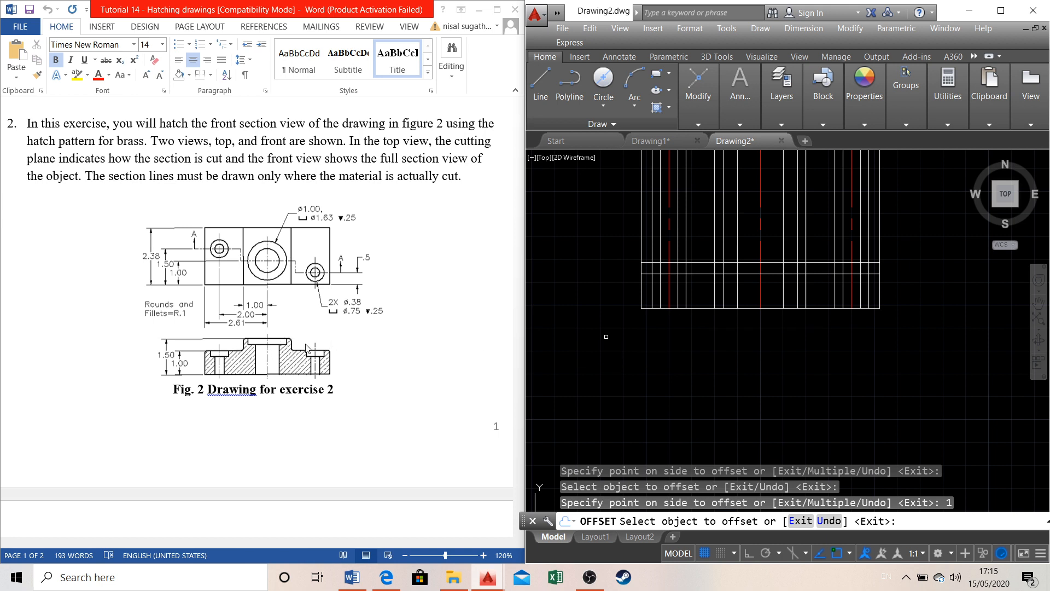
click(764, 308)
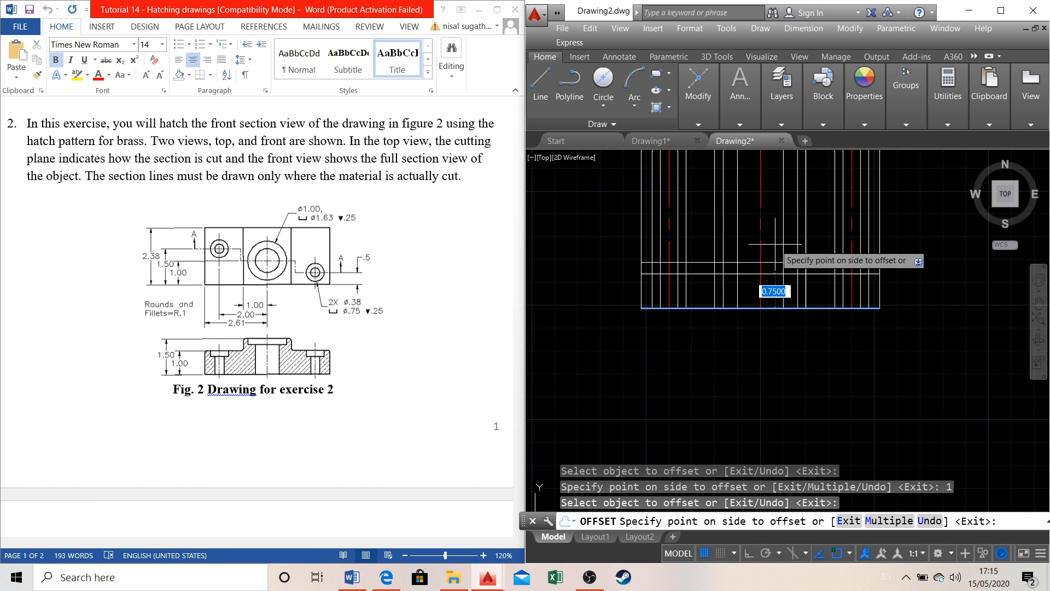
text(1.25)
key(Return)
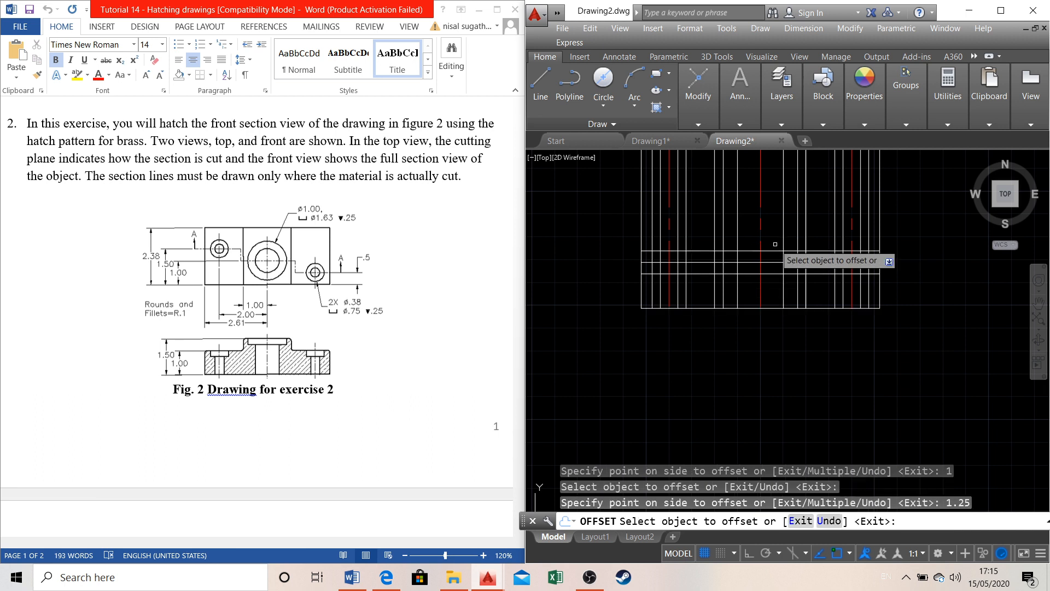
Offset the front view's base line 1.5 upward for the top edge of the boss
click(773, 308)
text(1.5)
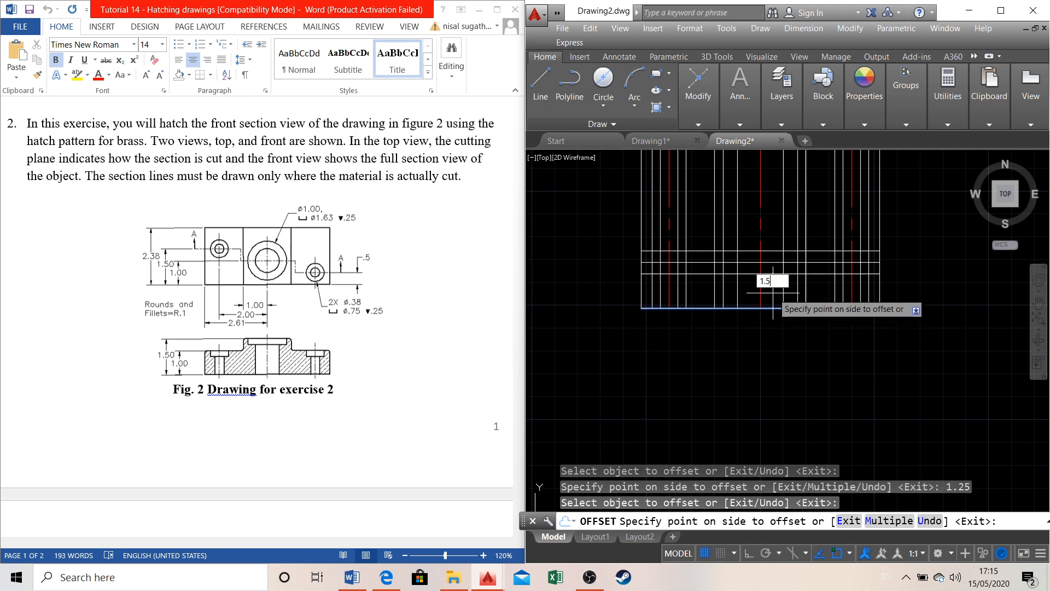
key(Return)
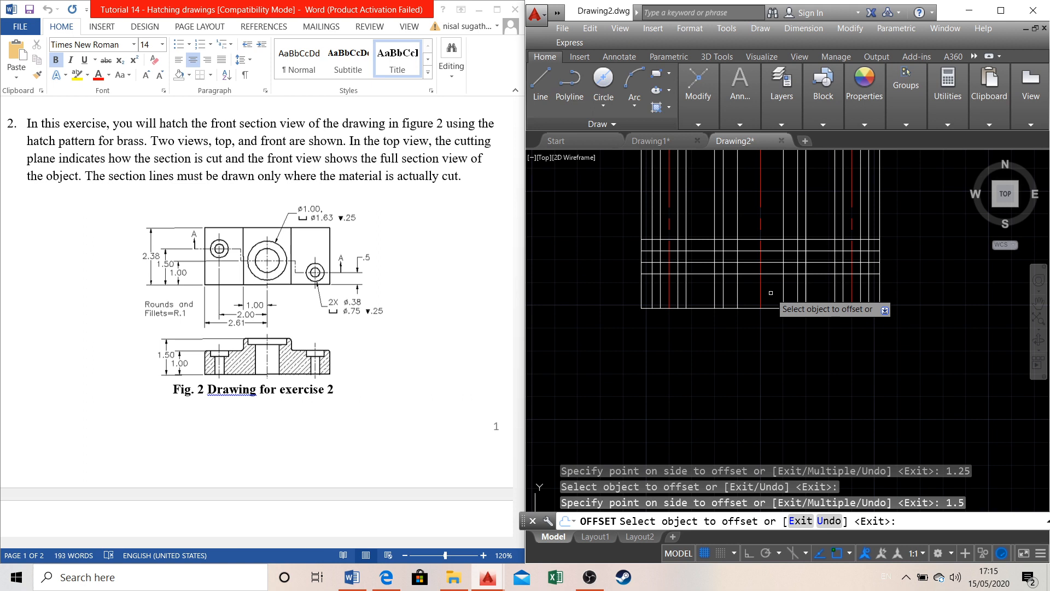
scroll(746, 340, down, 2)
scroll(792, 223, up, 2)
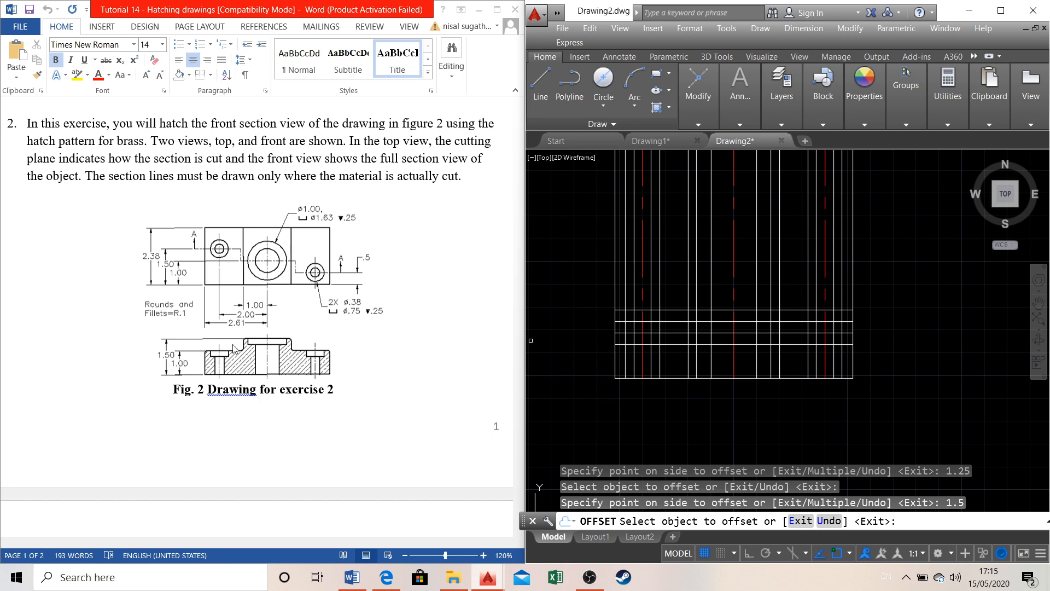
scroll(732, 422, down, 4)
scroll(729, 411, up, 4)
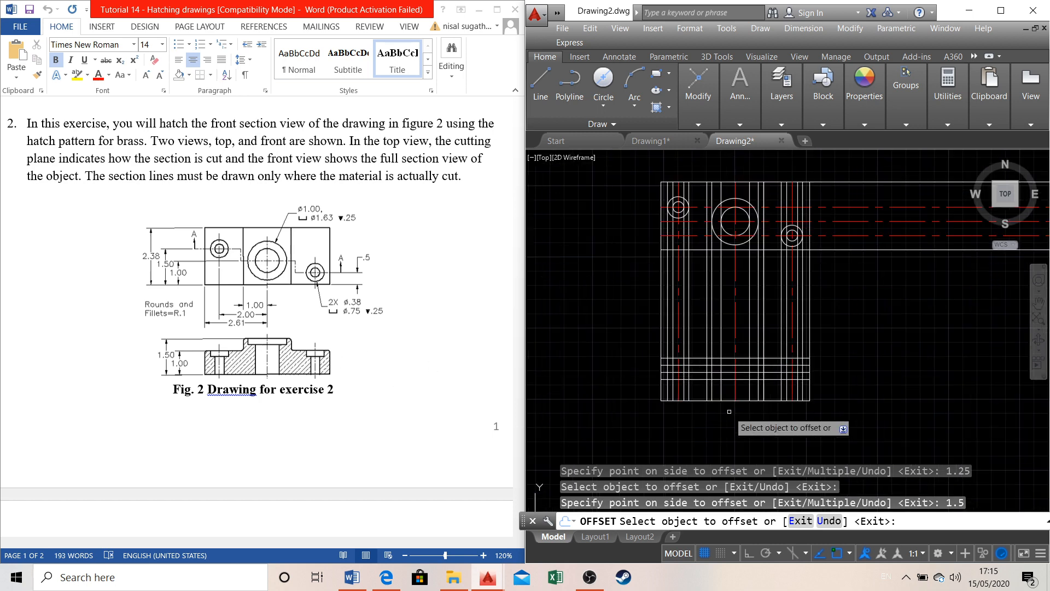
click(681, 325)
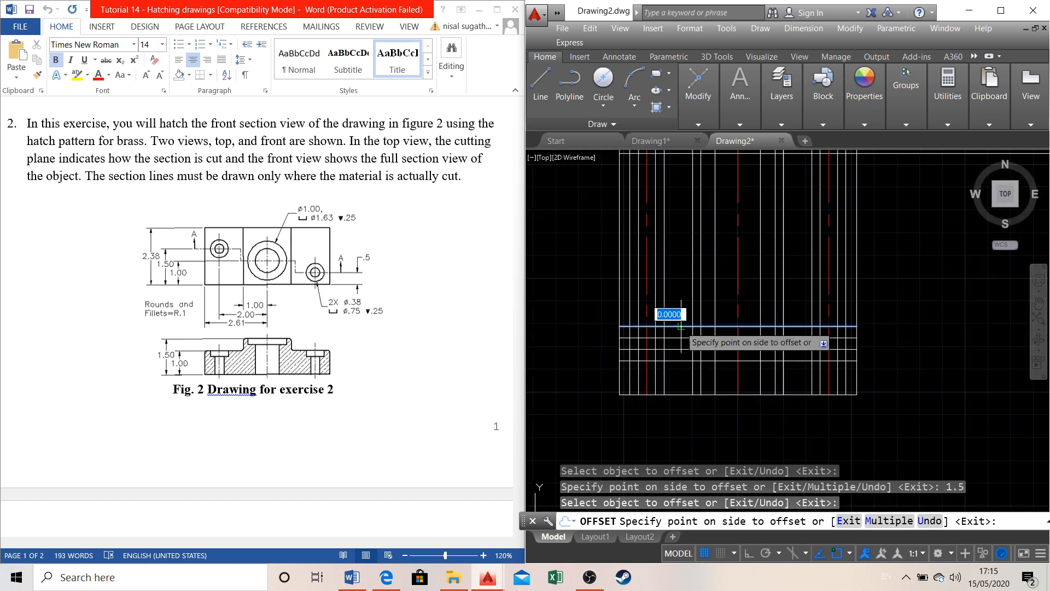
scroll(730, 383, down, 2)
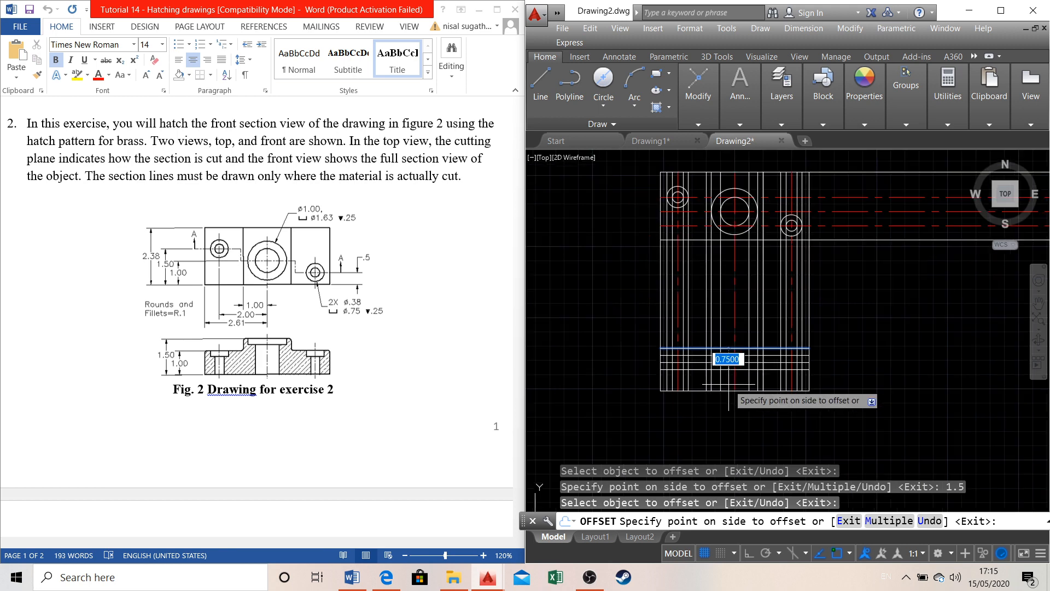
key(Escape)
key(Escape)
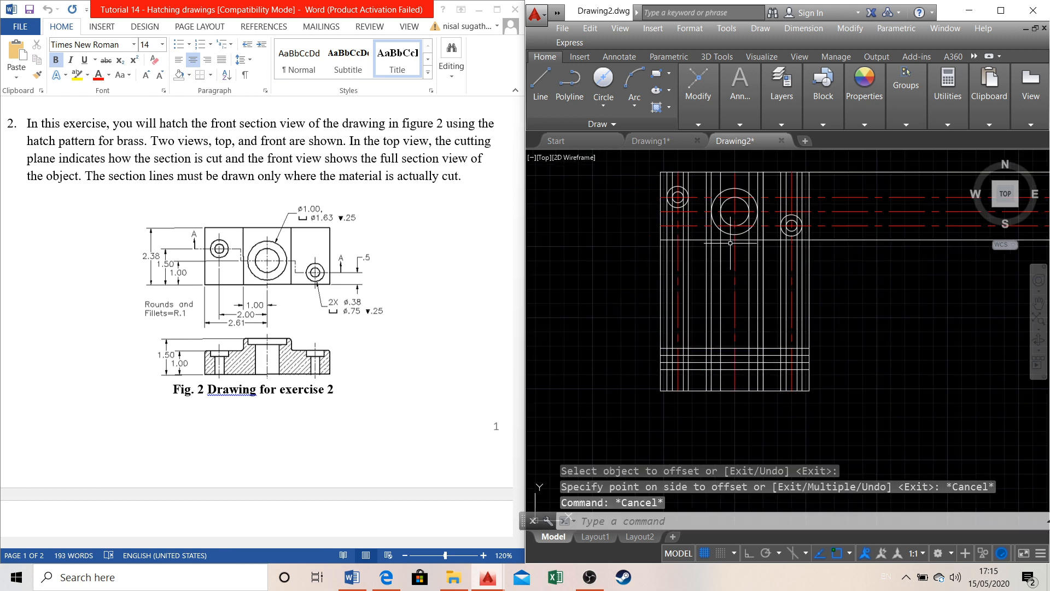
key(Escape)
Trim all vertical projection lines between the top view's lower edge and the front view's uppermost line
click(729, 240)
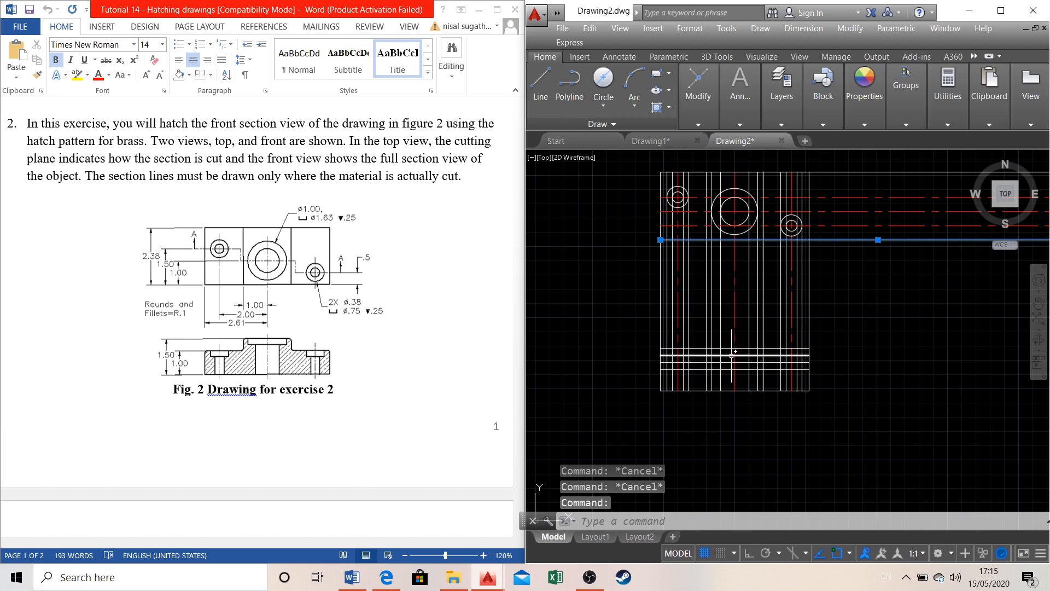
click(727, 348)
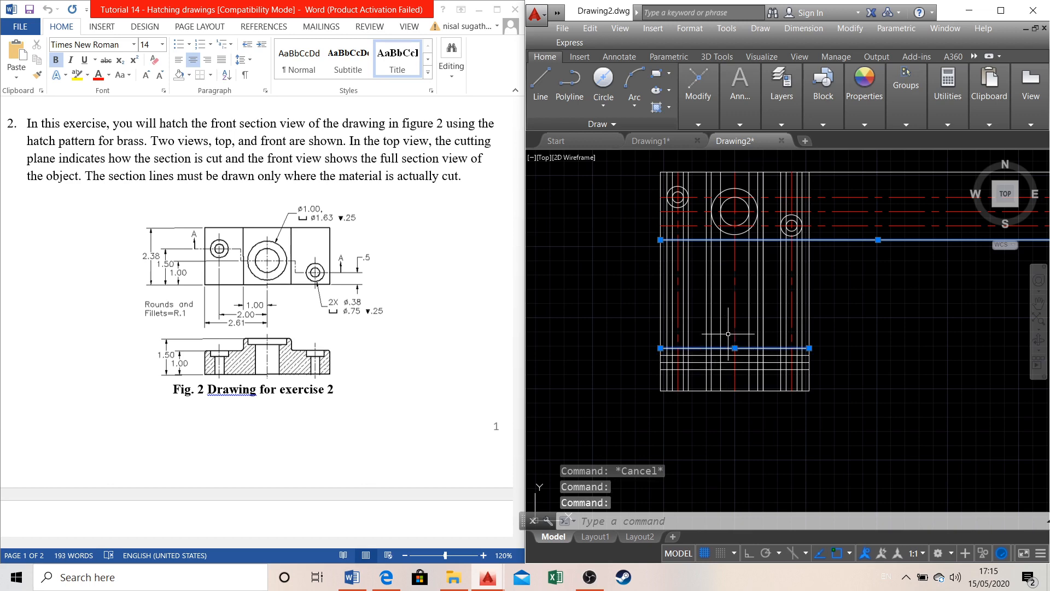
mouse_move(691, 118)
click(797, 143)
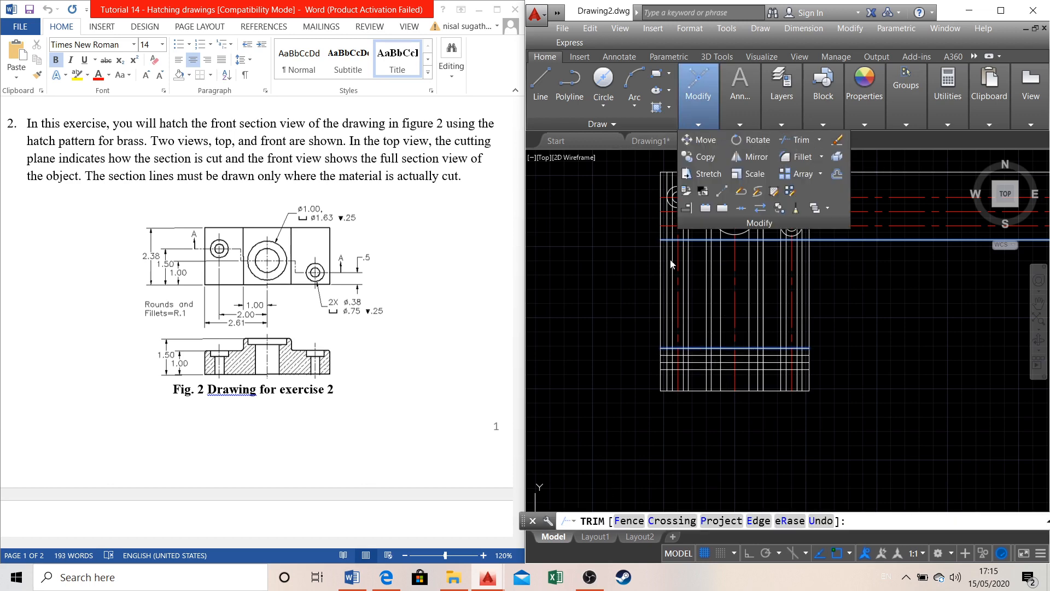
click(651, 248)
click(863, 304)
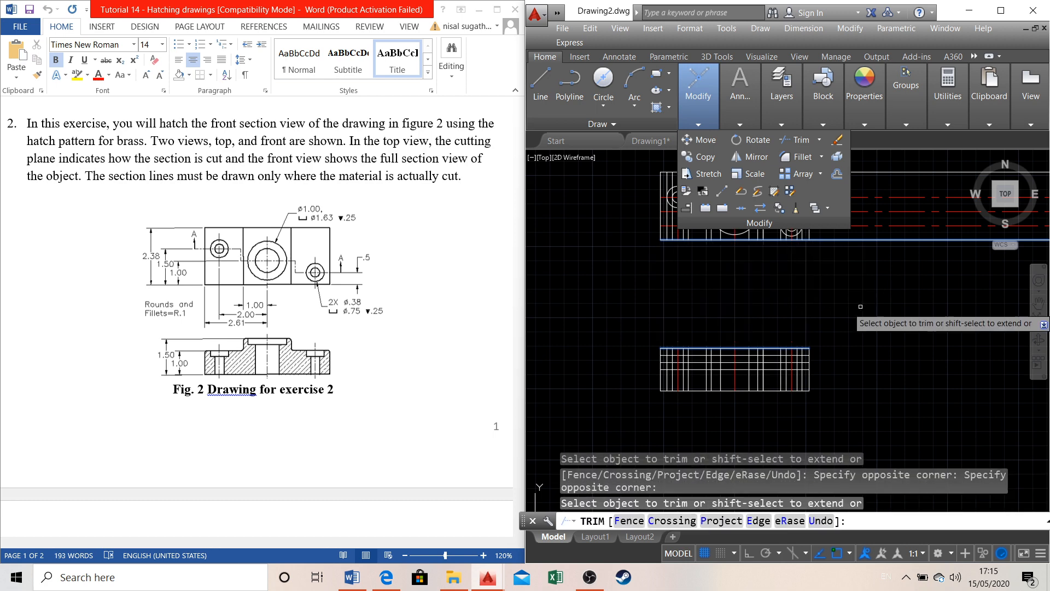
scroll(835, 329, down, 4)
scroll(858, 329, up, 4)
key(Escape)
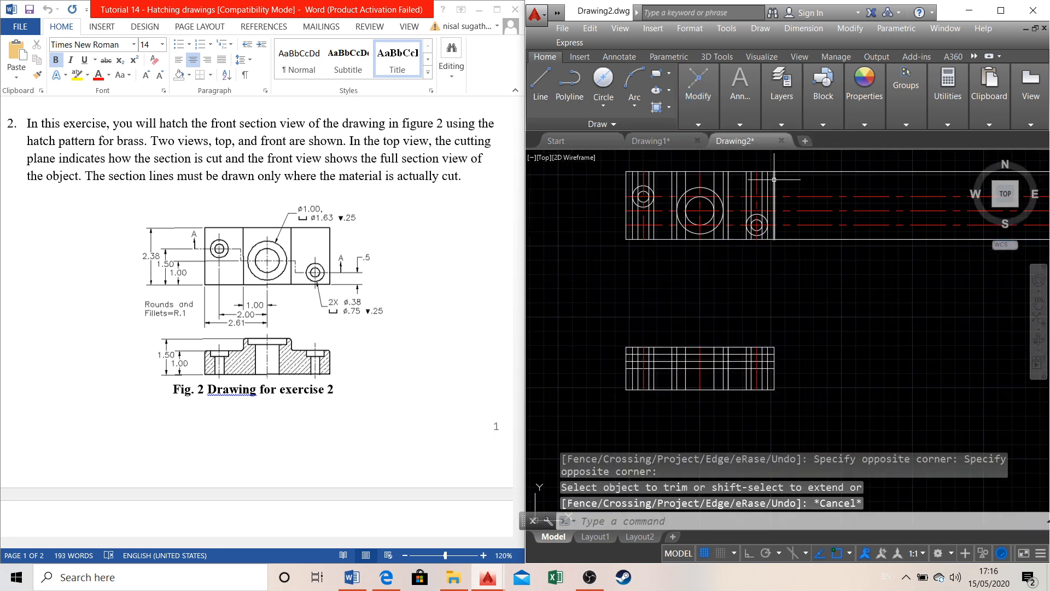
Trim the horizontal lines extending past the top view's right edge, using that edge as the cutting edge
click(774, 213)
click(808, 119)
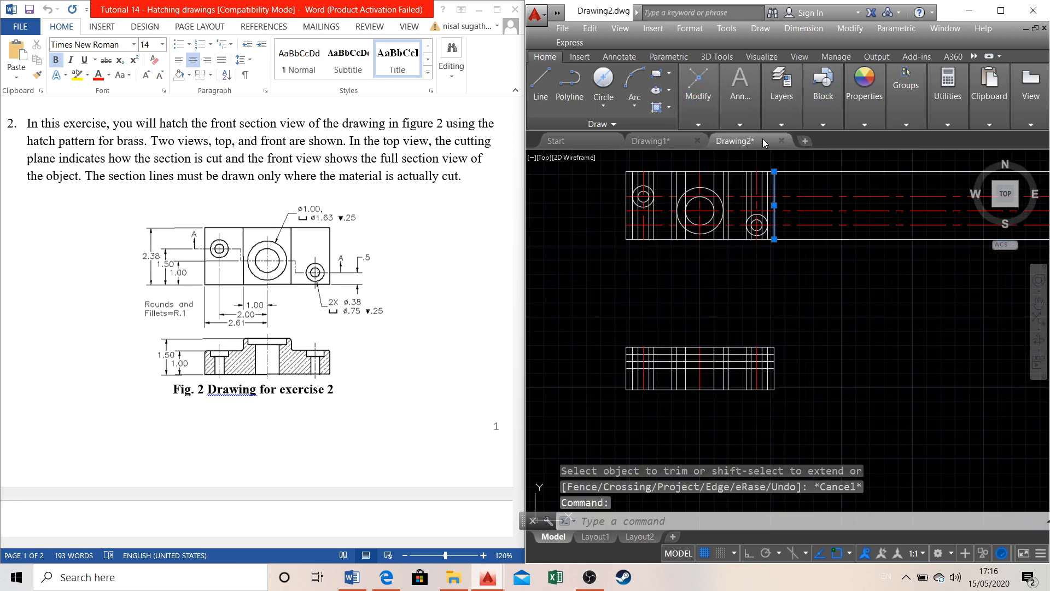
click(698, 124)
click(793, 142)
click(914, 154)
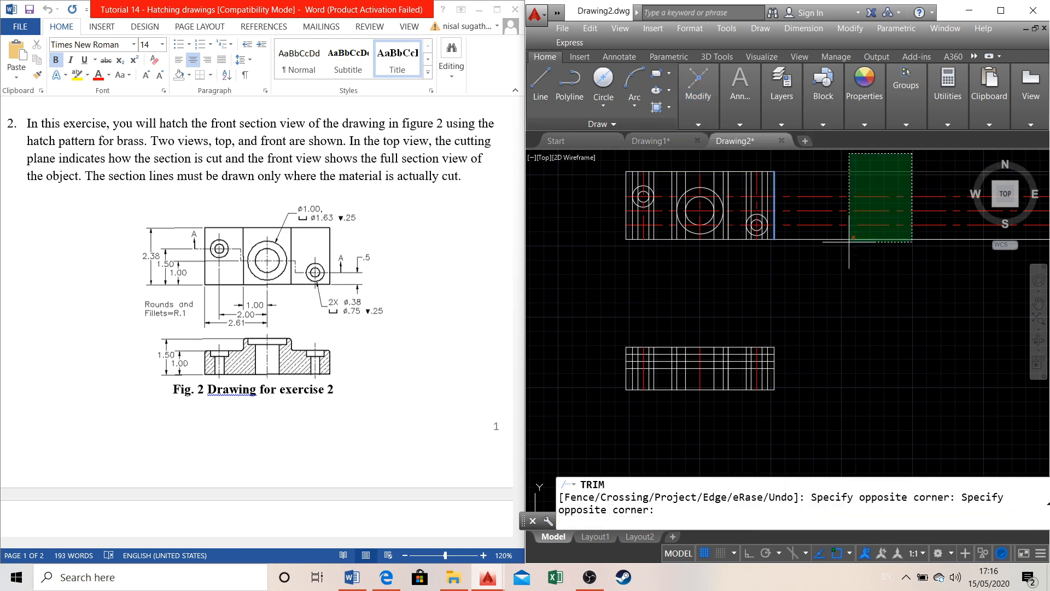
click(840, 269)
scroll(648, 299, up, 2)
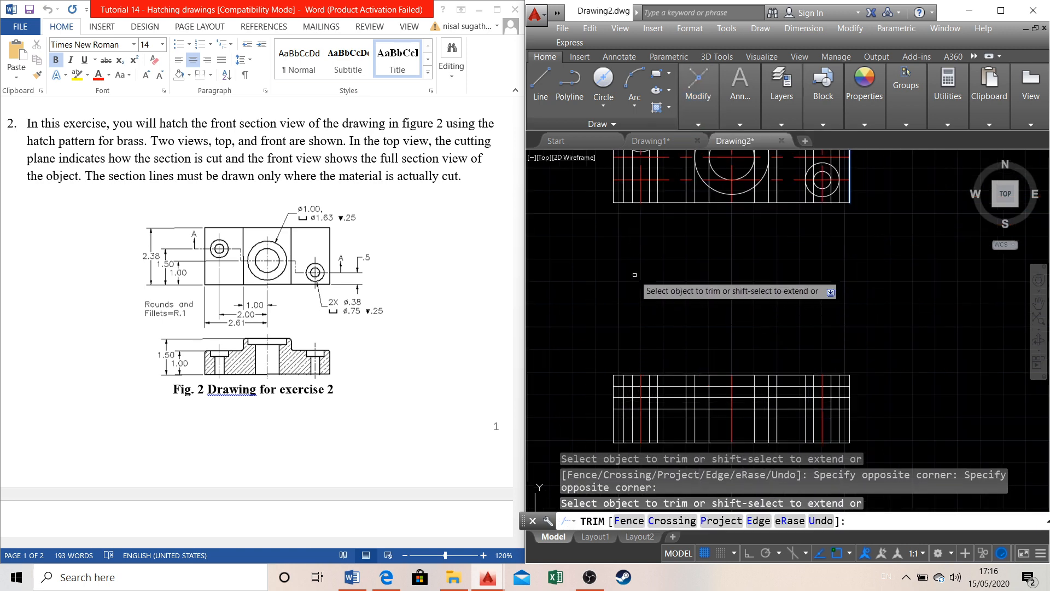
scroll(634, 275, down, 2)
scroll(670, 382, up, 2)
key(Escape)
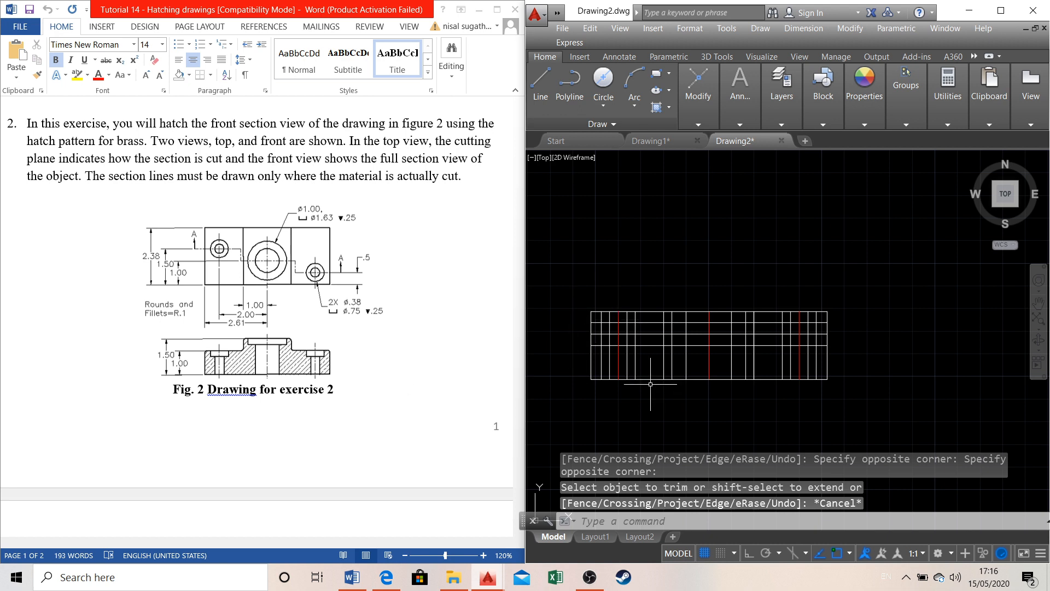
Trim the front view's upper left corner, using the 1.00 height line and the boss's left edge as cutting edges
click(651, 333)
scroll(651, 309, down, 2)
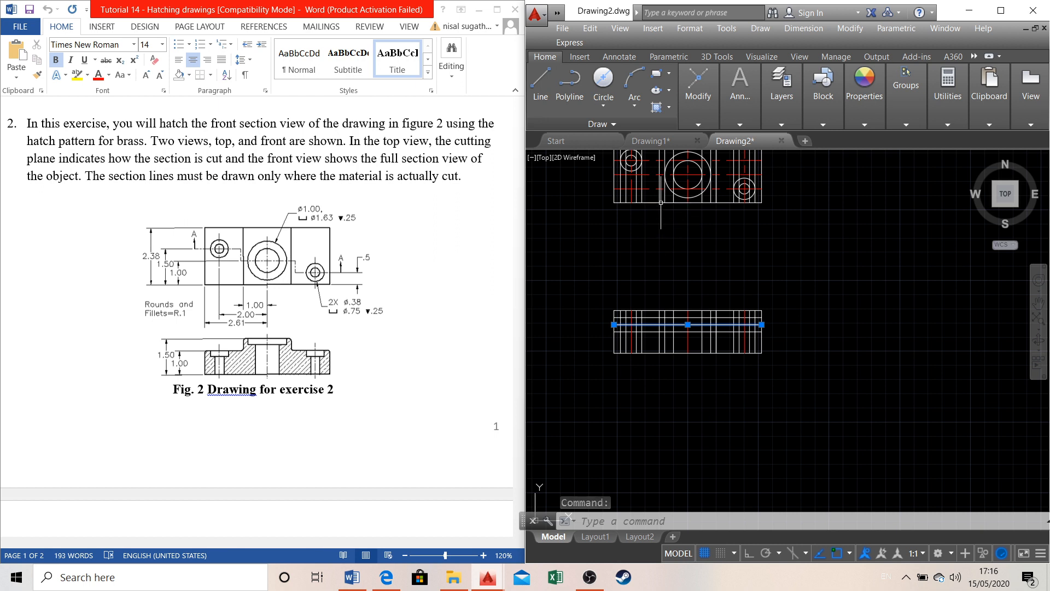
click(659, 323)
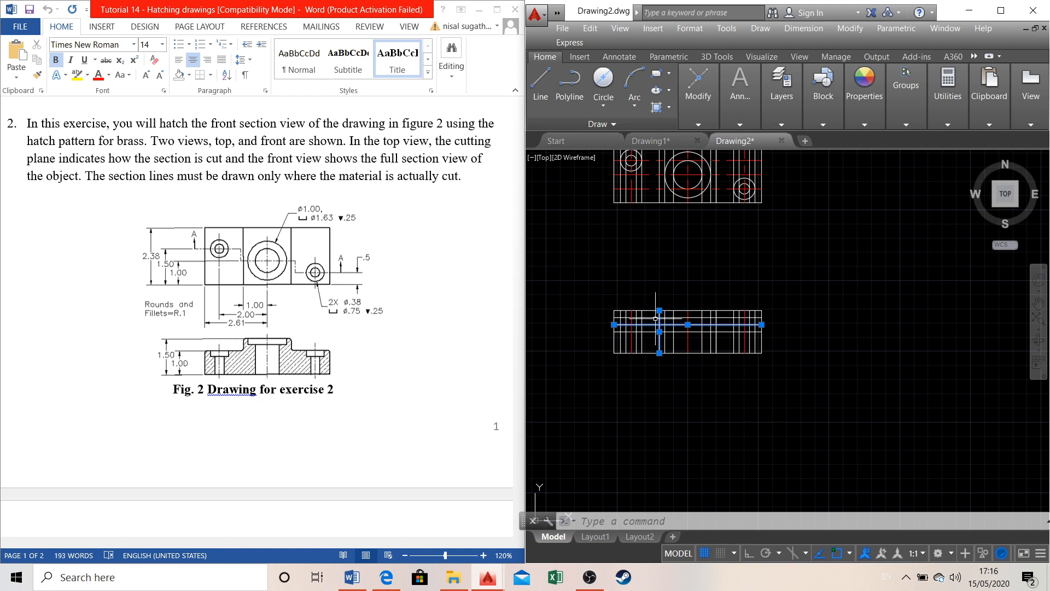
scroll(649, 305, up, 4)
click(705, 115)
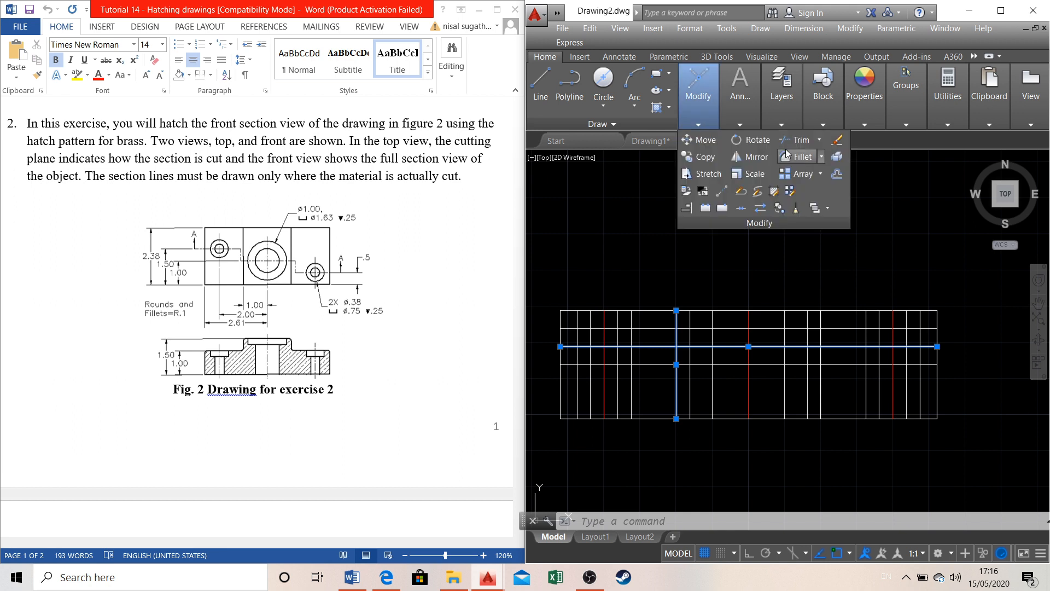
click(811, 139)
click(548, 279)
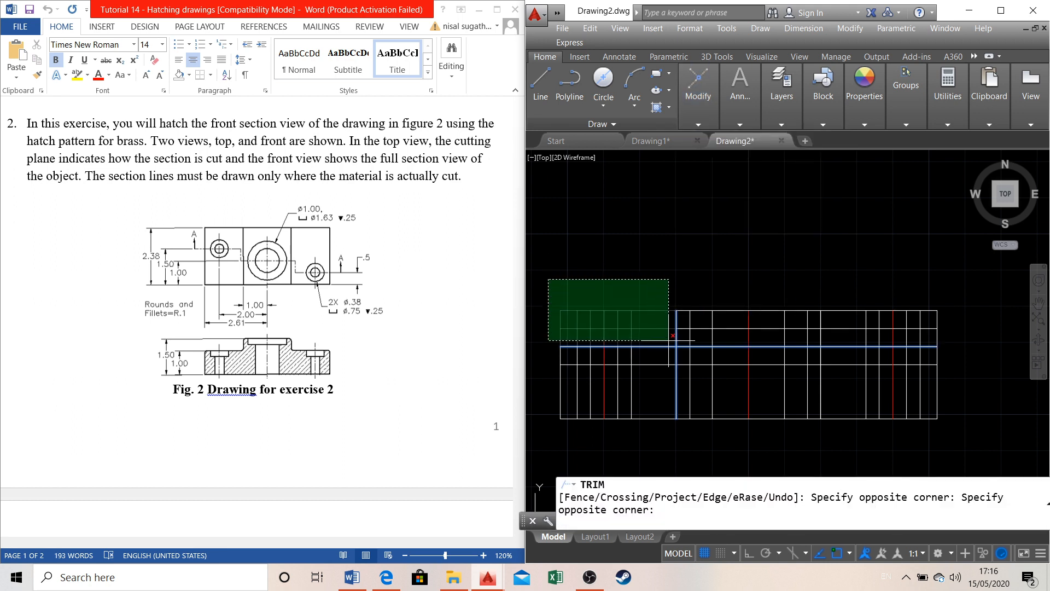
click(669, 340)
scroll(633, 239, down, 2)
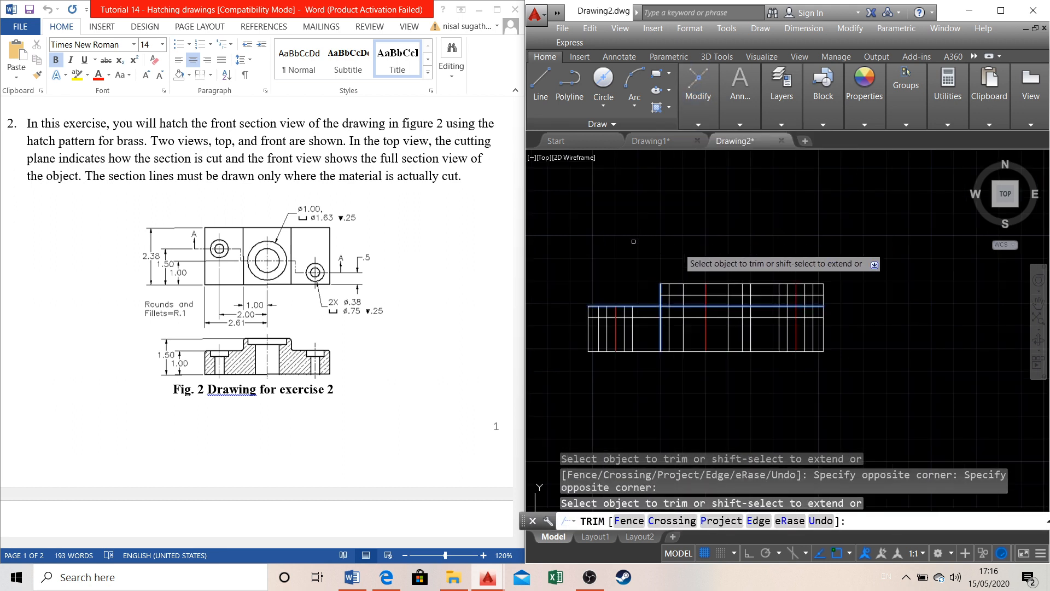
scroll(815, 246, up, 2)
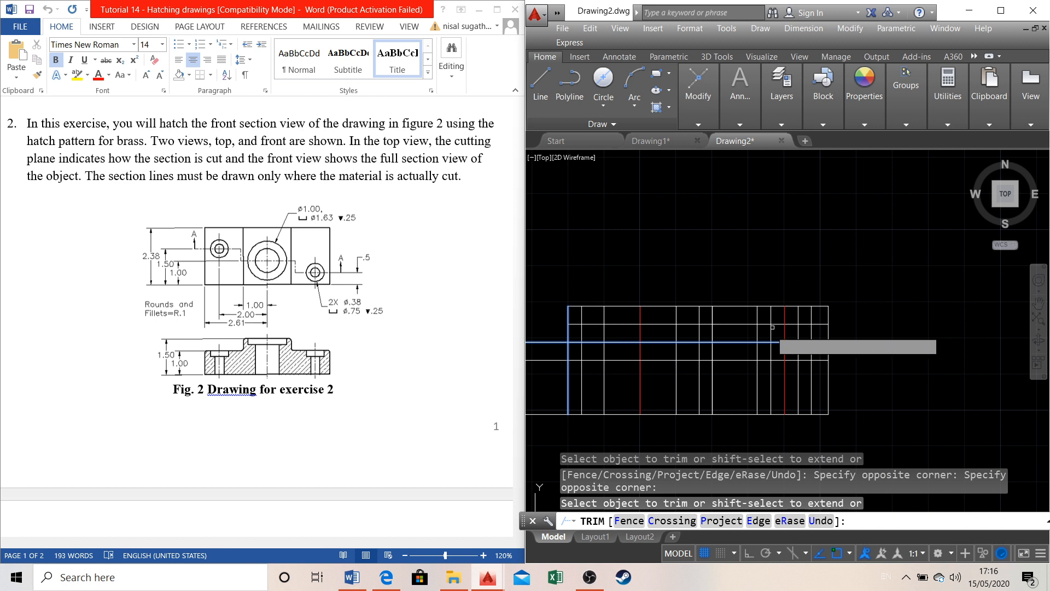
scroll(739, 349, down, 3)
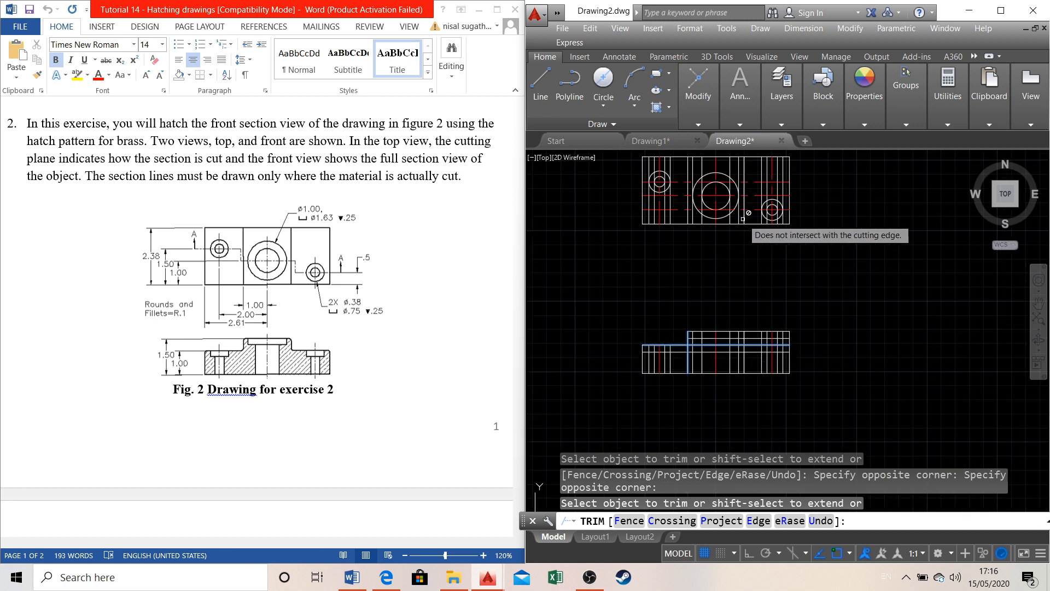
key(Escape)
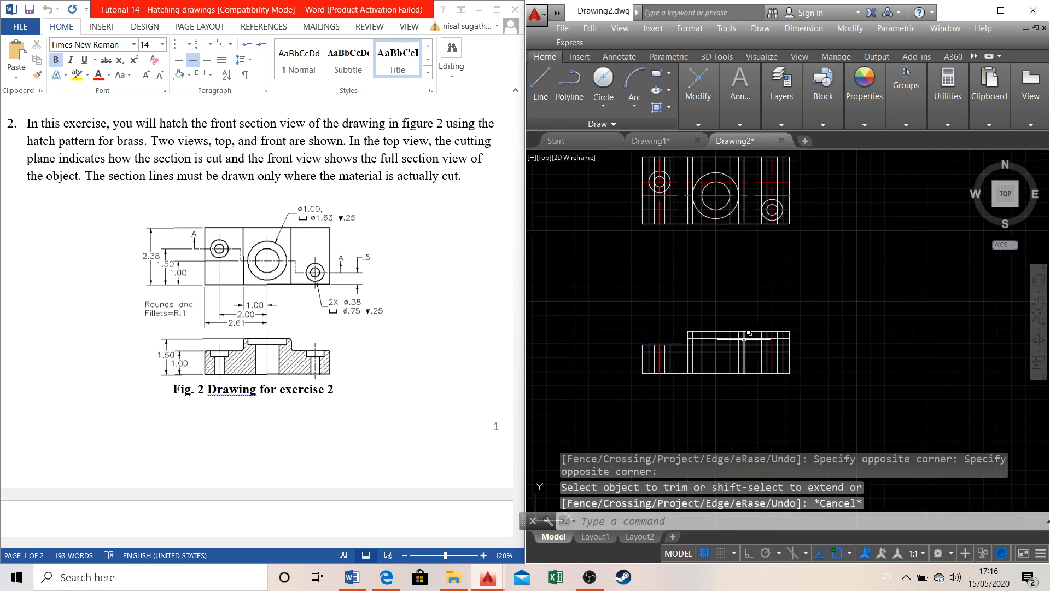
Trim the front view's upper right corner, using the boss's right edge and the 1.00 height line as cutting edges
click(744, 342)
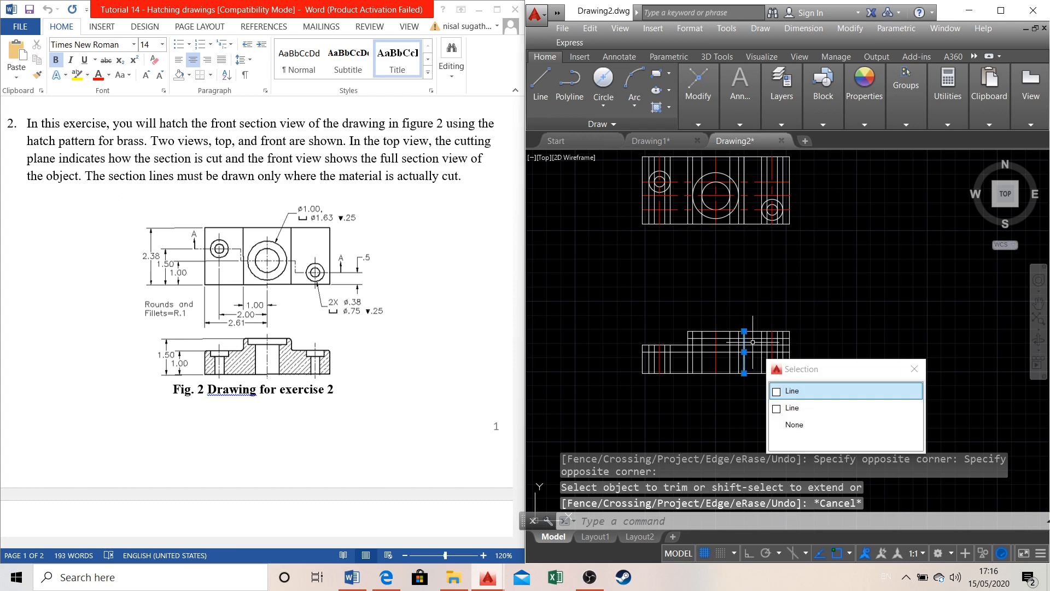
click(753, 345)
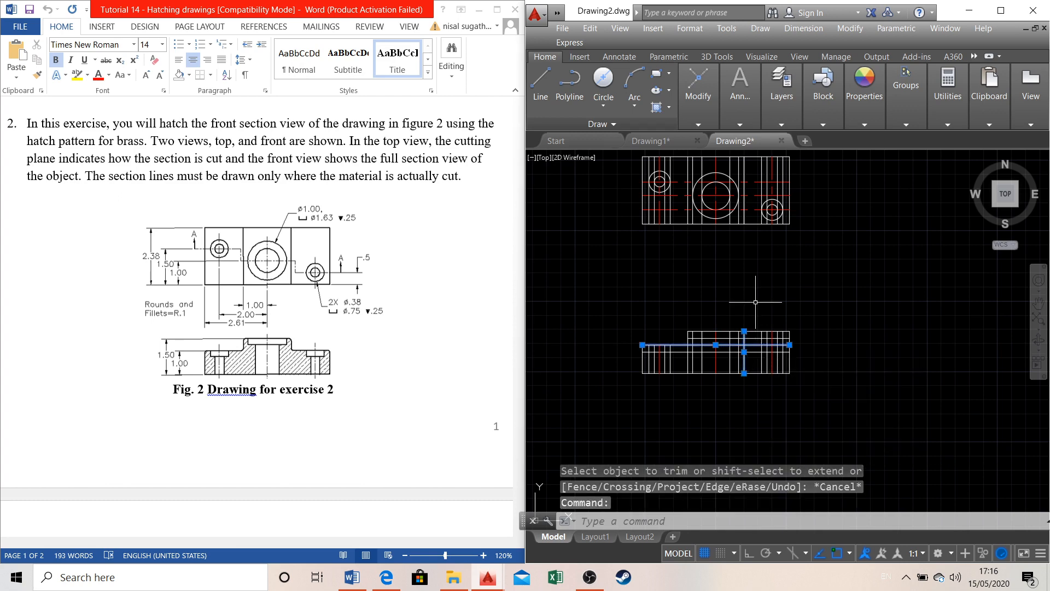
click(743, 117)
click(710, 125)
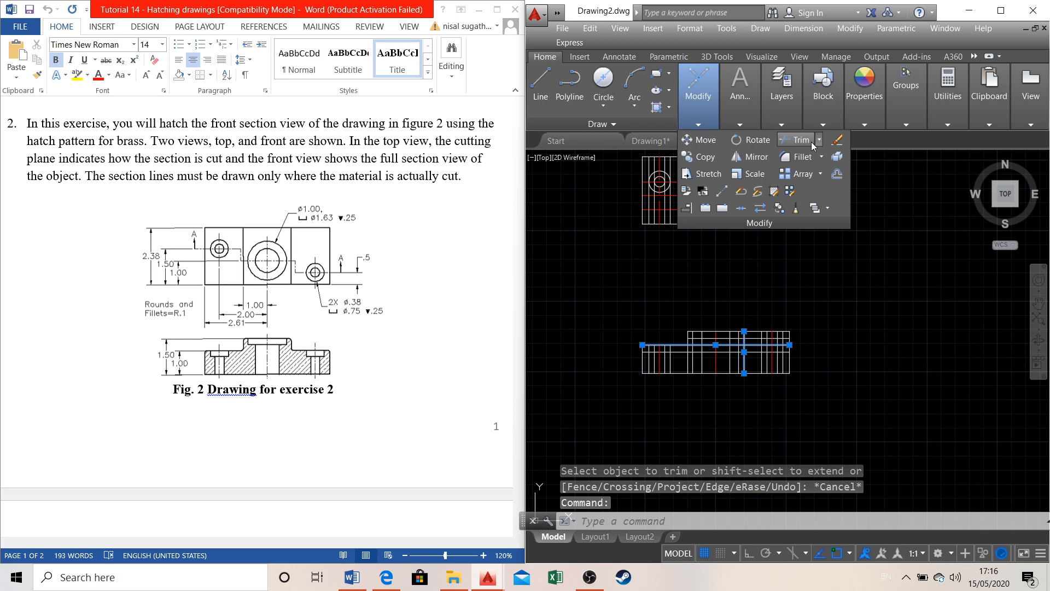
Trim the surplus vertical lines above the base's top edge to the right of the raised boss in the front view
click(812, 141)
scroll(820, 350, up, 4)
click(620, 284)
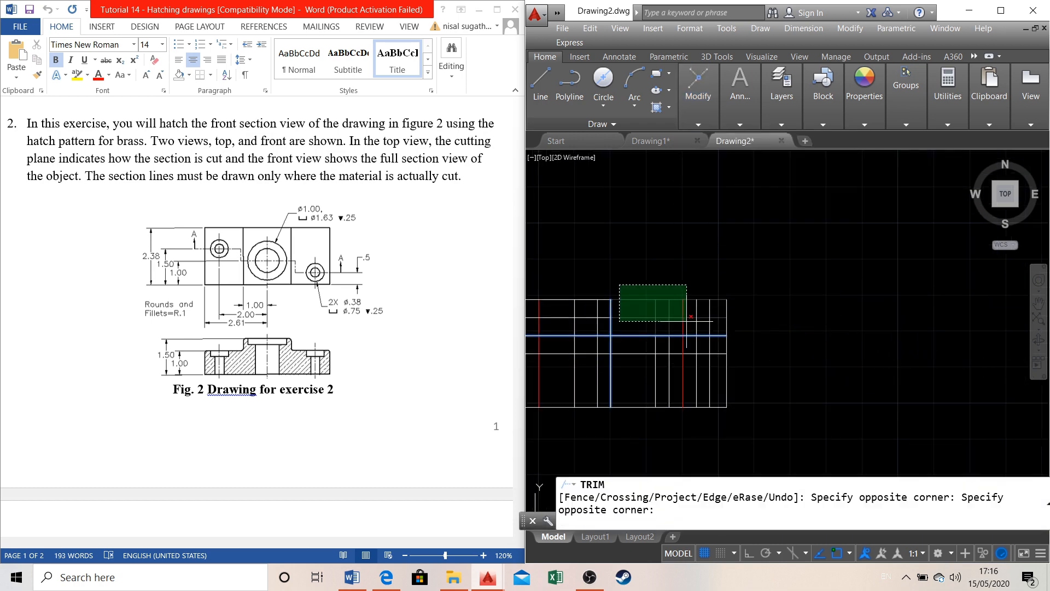
click(736, 325)
scroll(739, 290, down, 4)
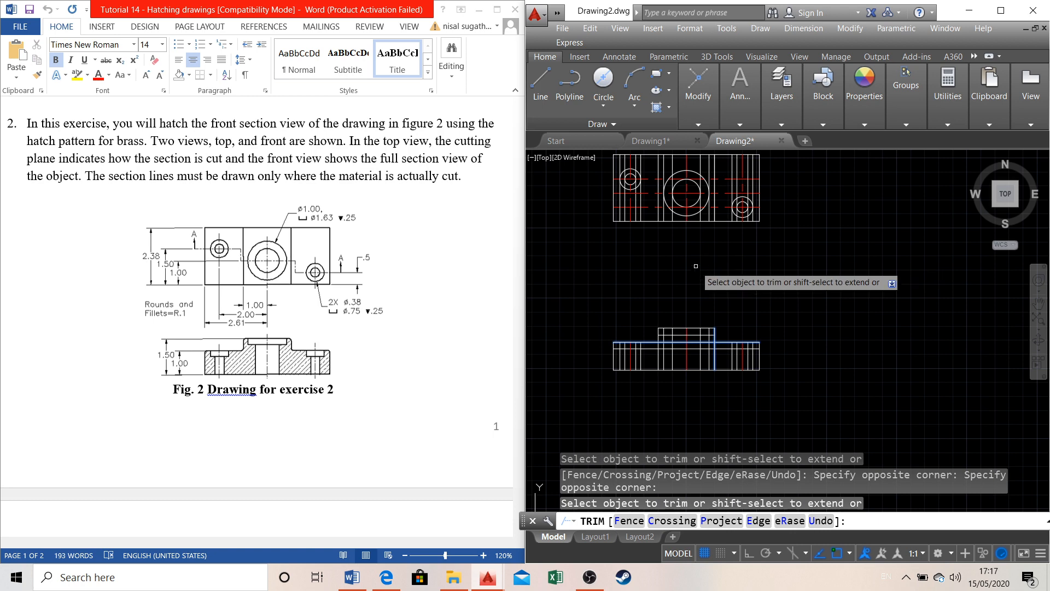
scroll(698, 288, up, 2)
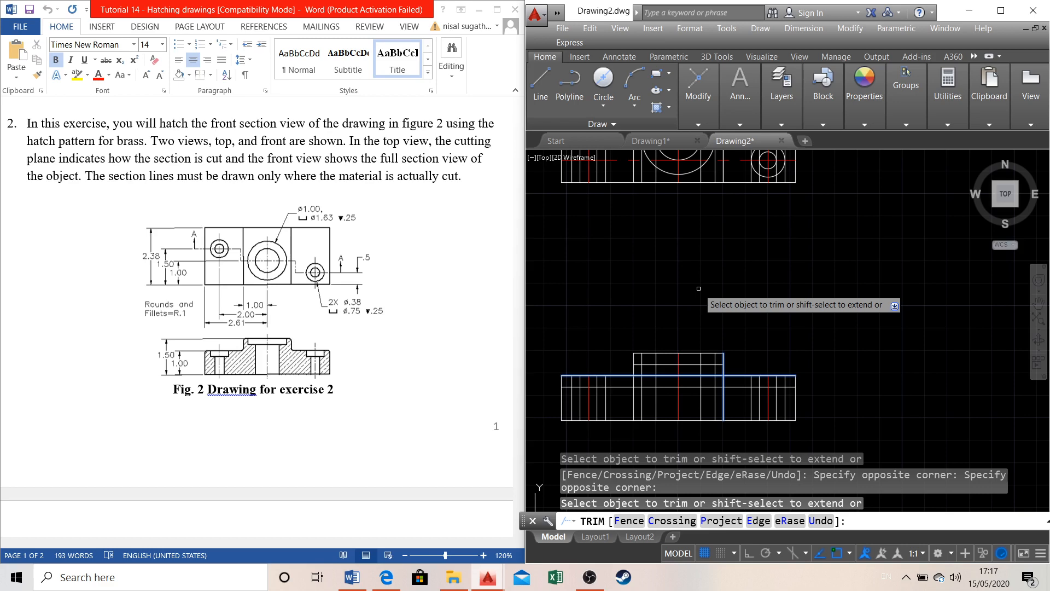
key(Escape)
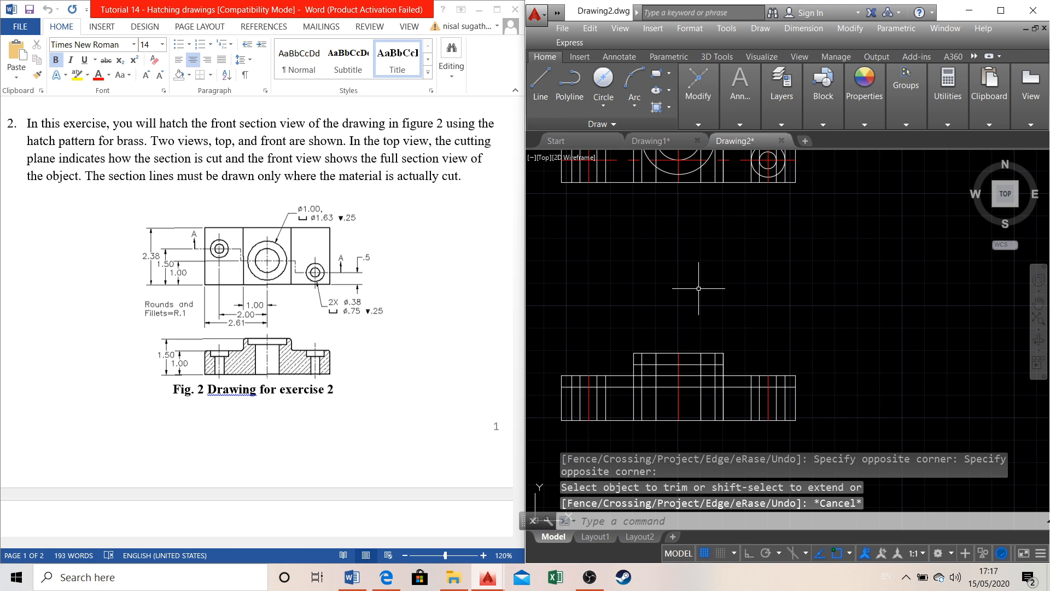
Trim the central through-hole lines above the counterbore floor, using the counterbore's floor and wall lines as cutting edges
click(656, 364)
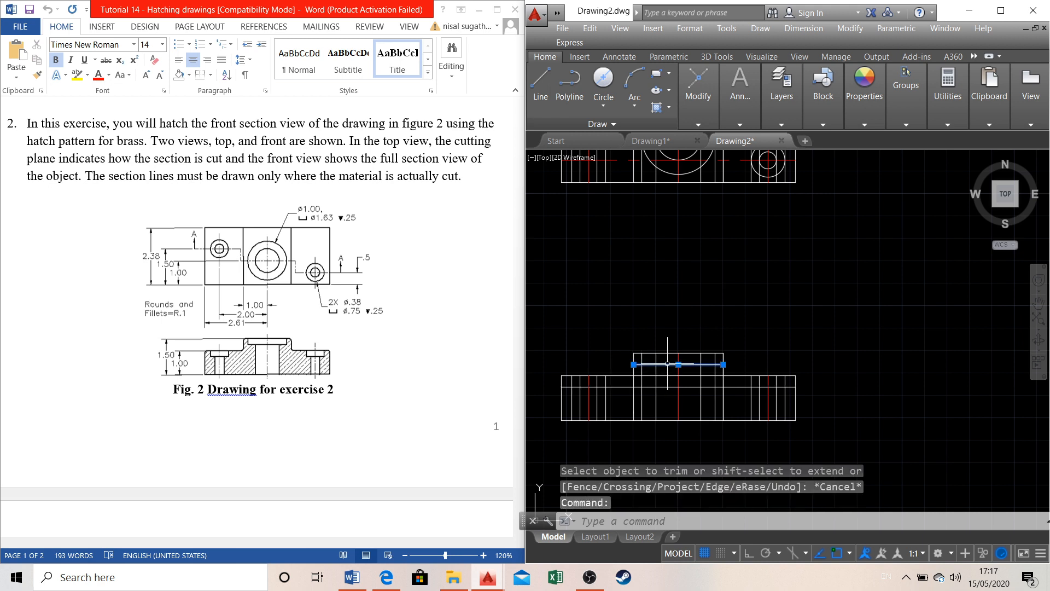
click(641, 375)
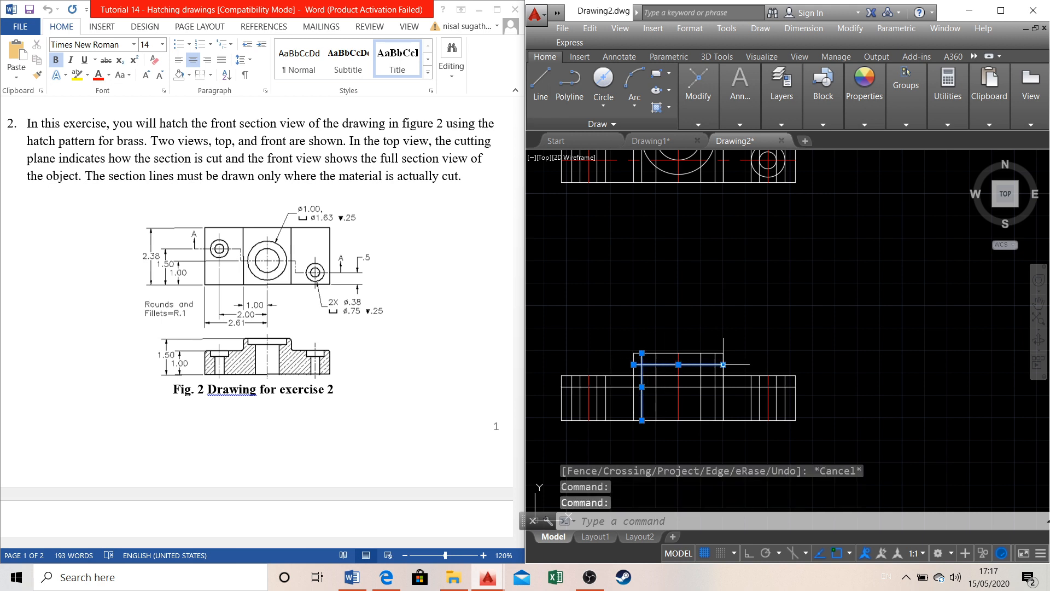
click(714, 369)
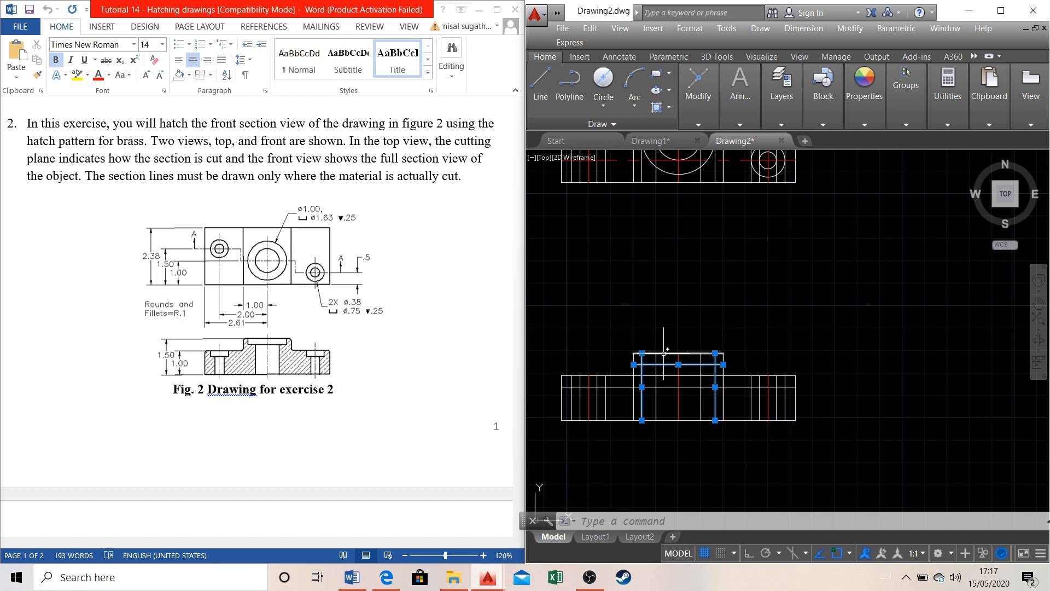
click(706, 121)
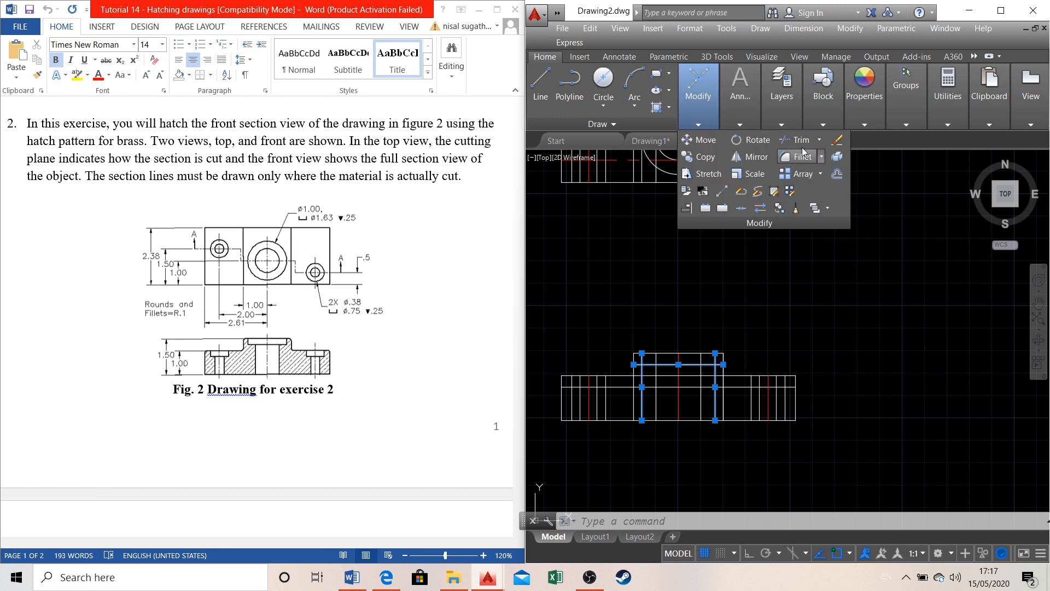
click(797, 140)
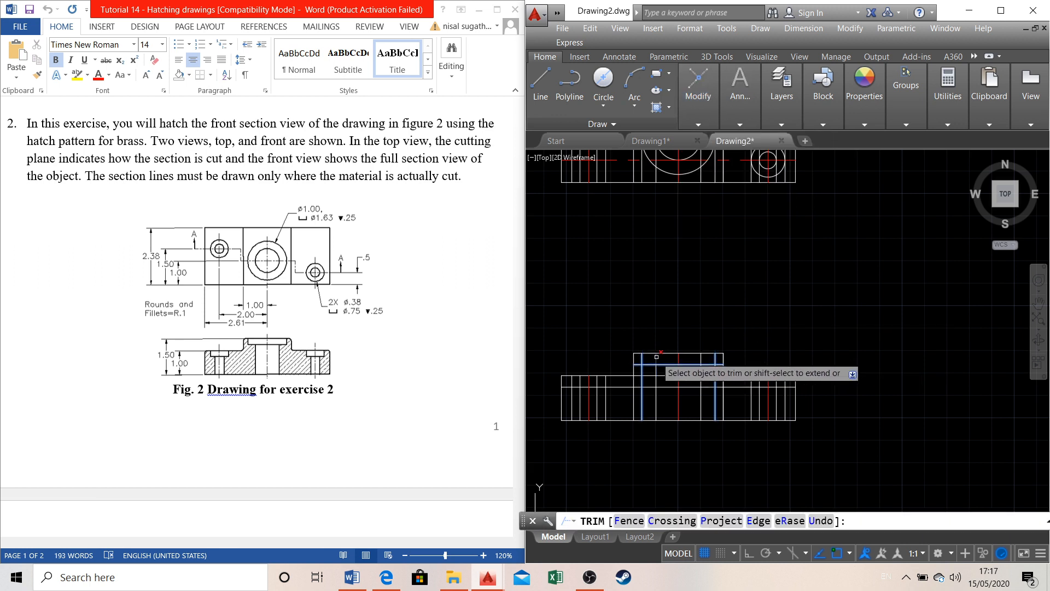
click(656, 357)
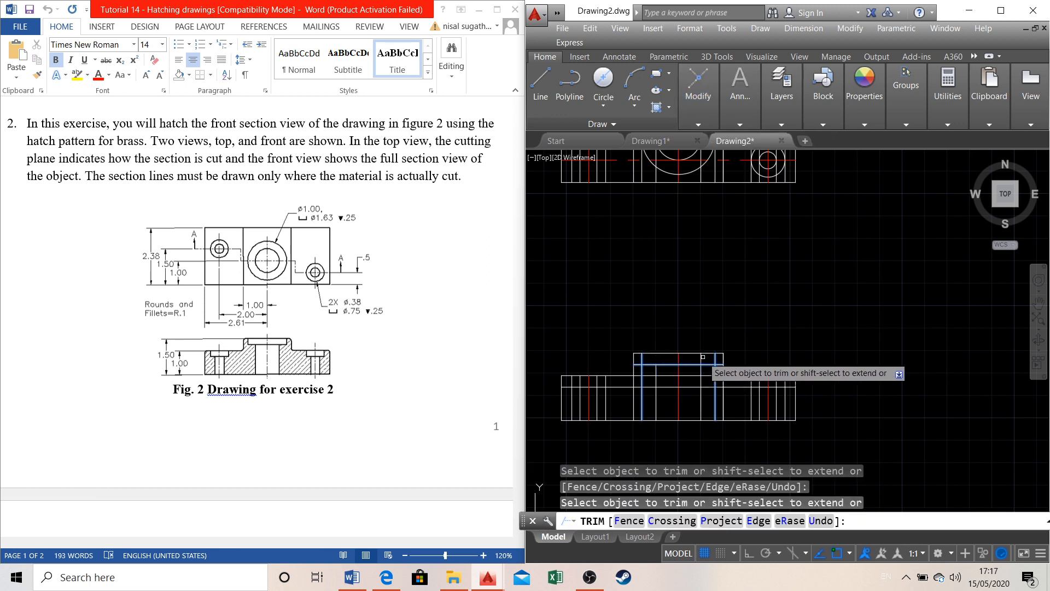
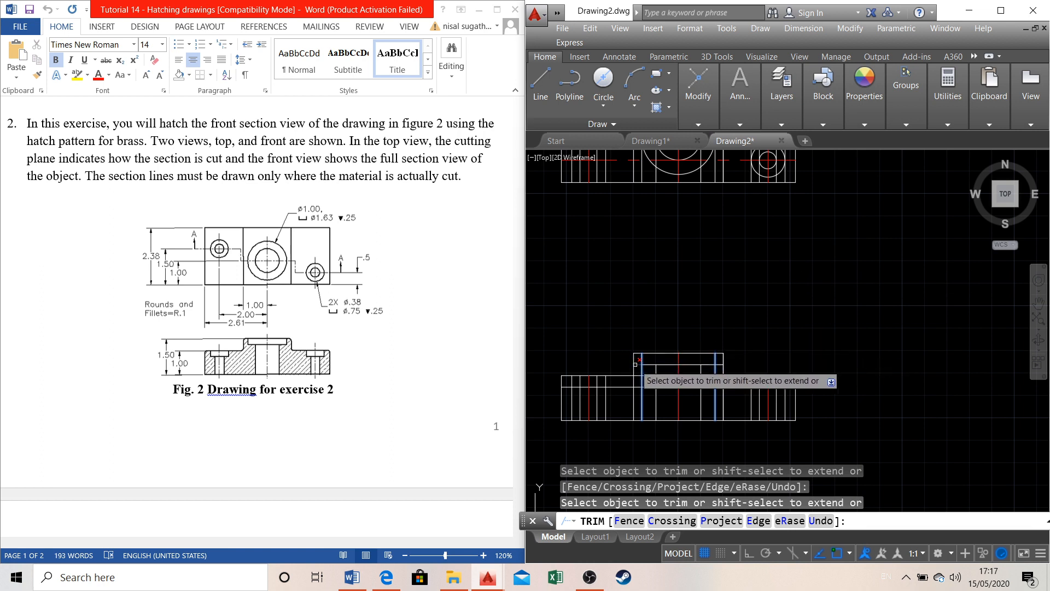
Trim the central counterbore's floor line outside its walls and the wall lines below its floor
click(637, 363)
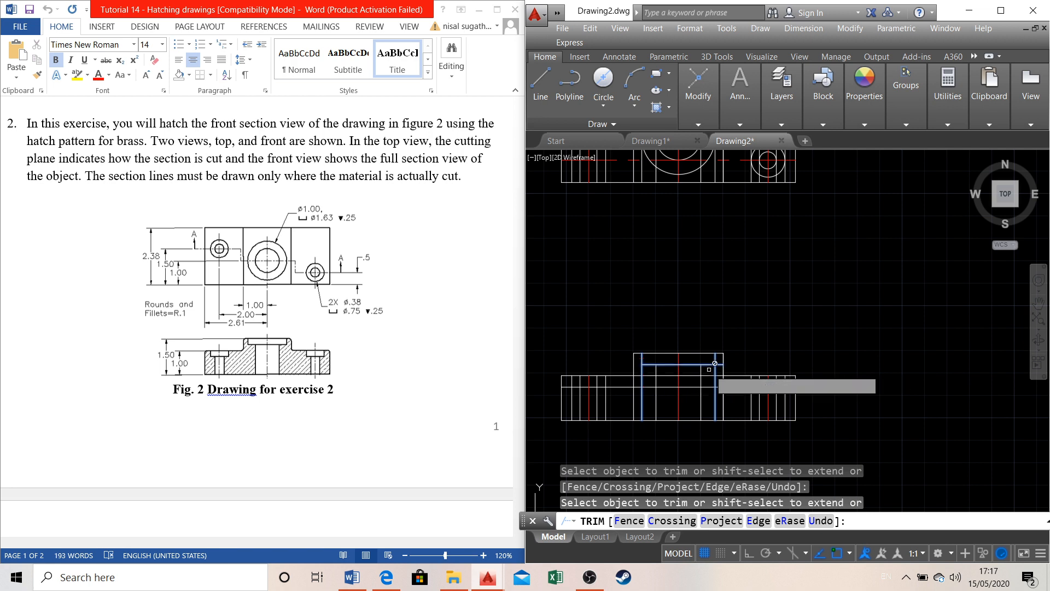
click(721, 366)
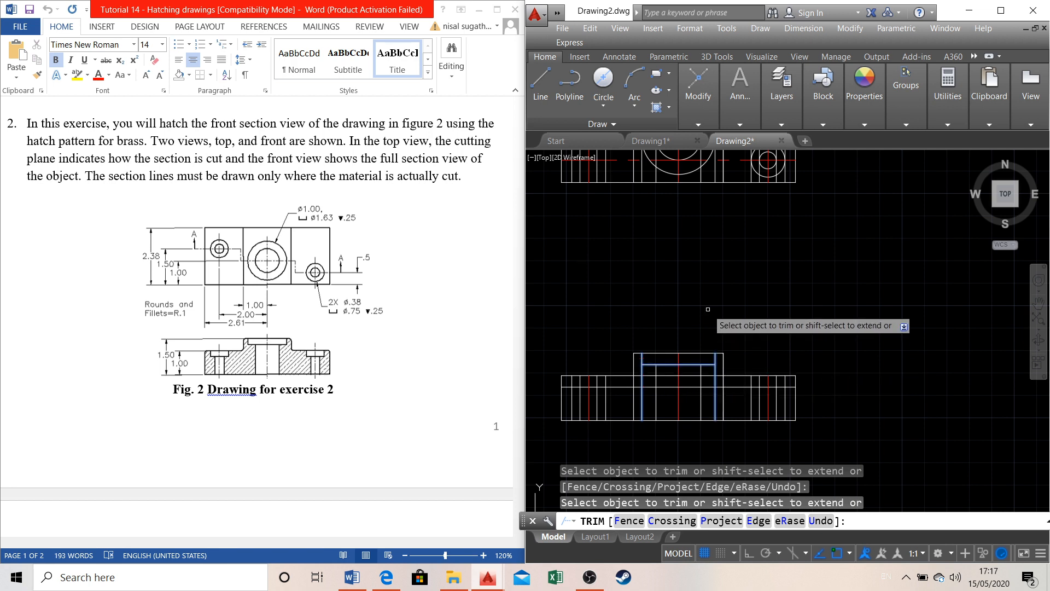
click(641, 370)
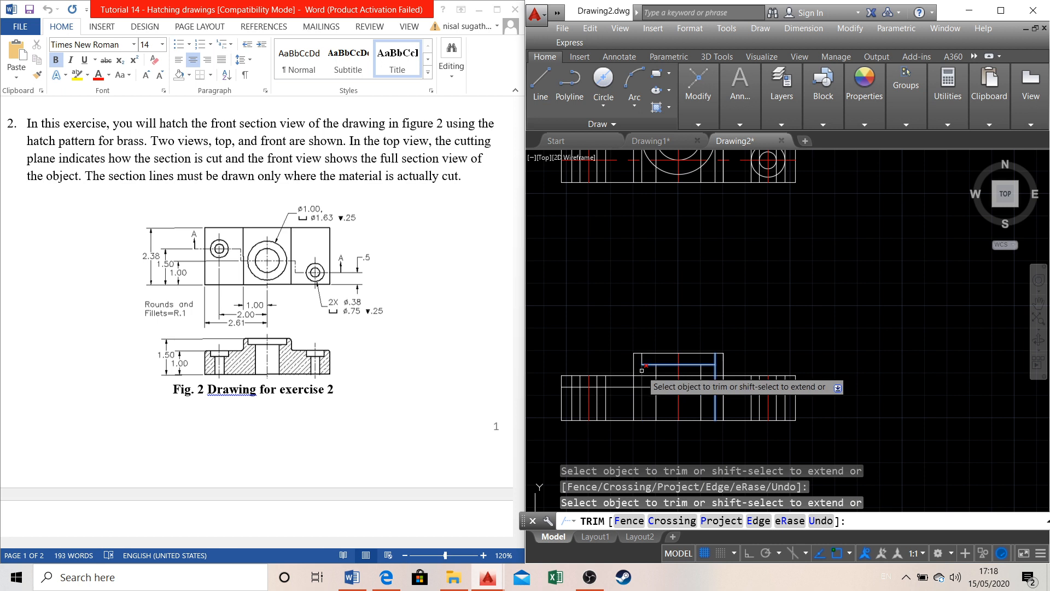
click(715, 370)
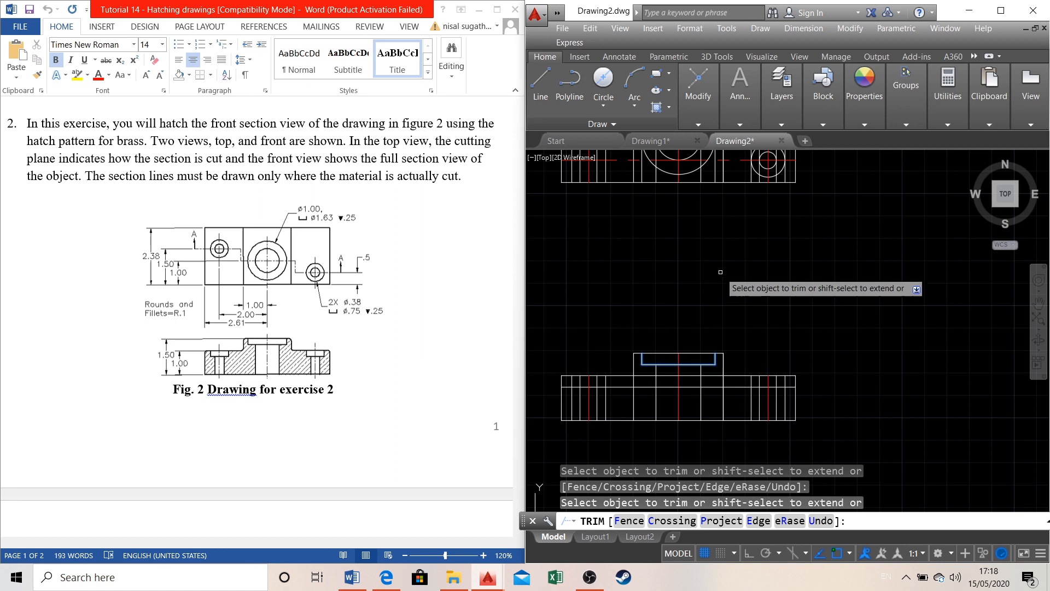
key(Escape)
Start a trim with the base's counterbore depth line and the four vertical lines of each small hole as cutting edges
scroll(731, 326, up, 2)
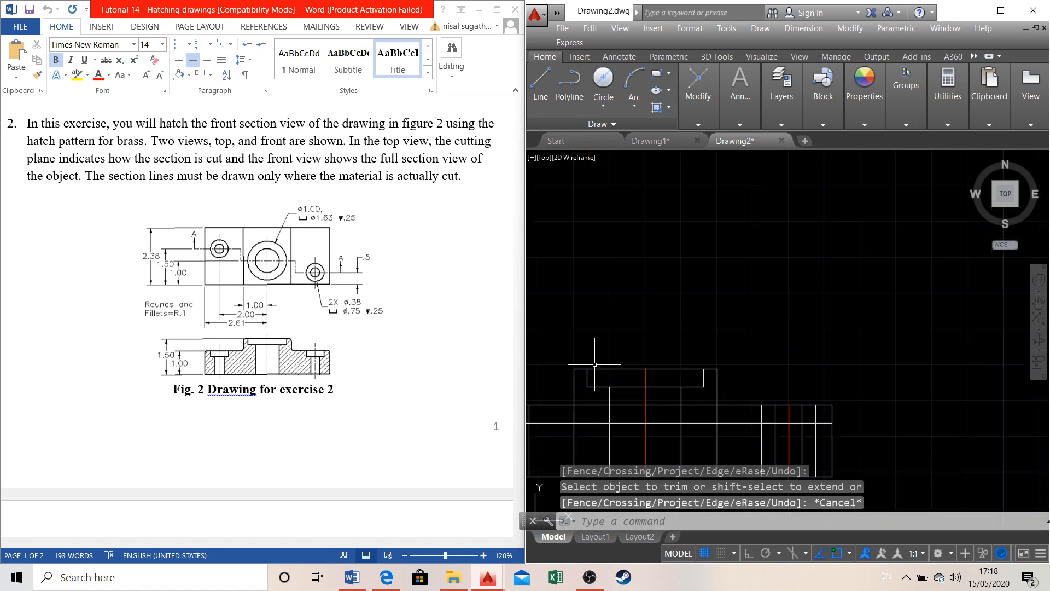
scroll(594, 366, down, 2)
scroll(797, 345, down, 2)
scroll(613, 358, up, 2)
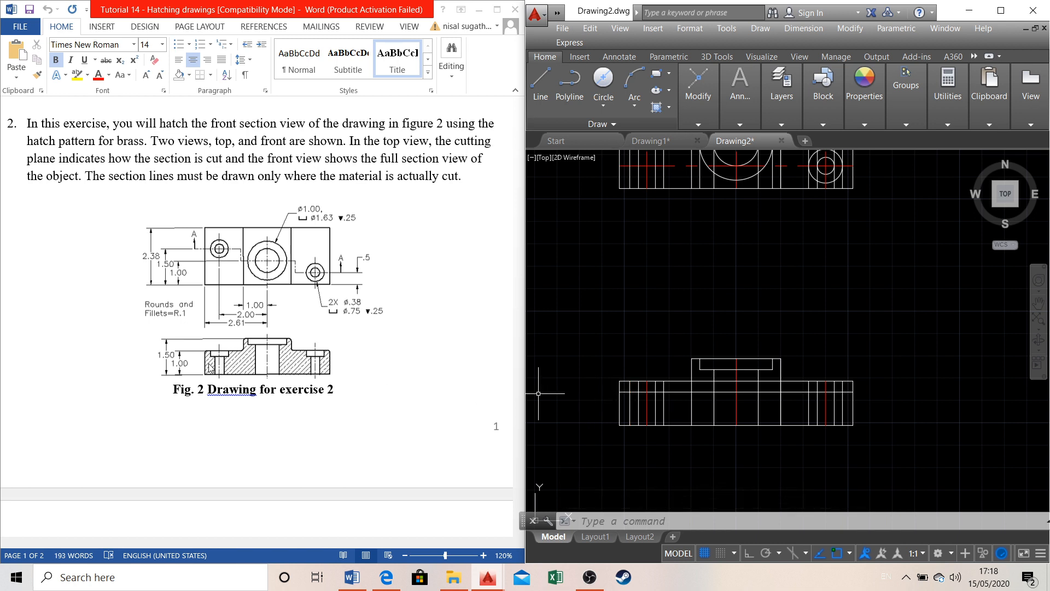
scroll(678, 413, up, 2)
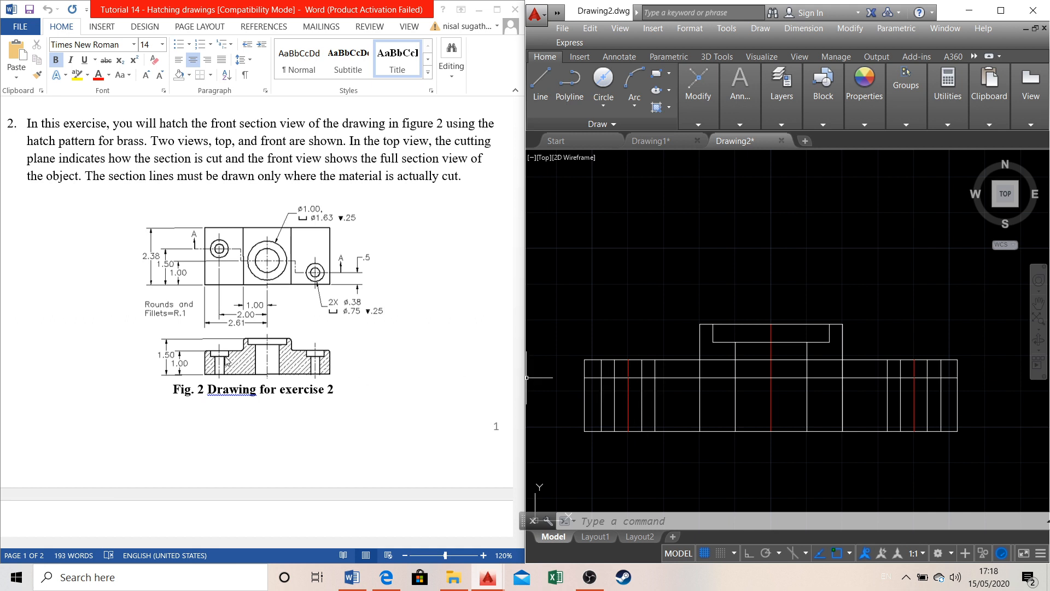
click(637, 376)
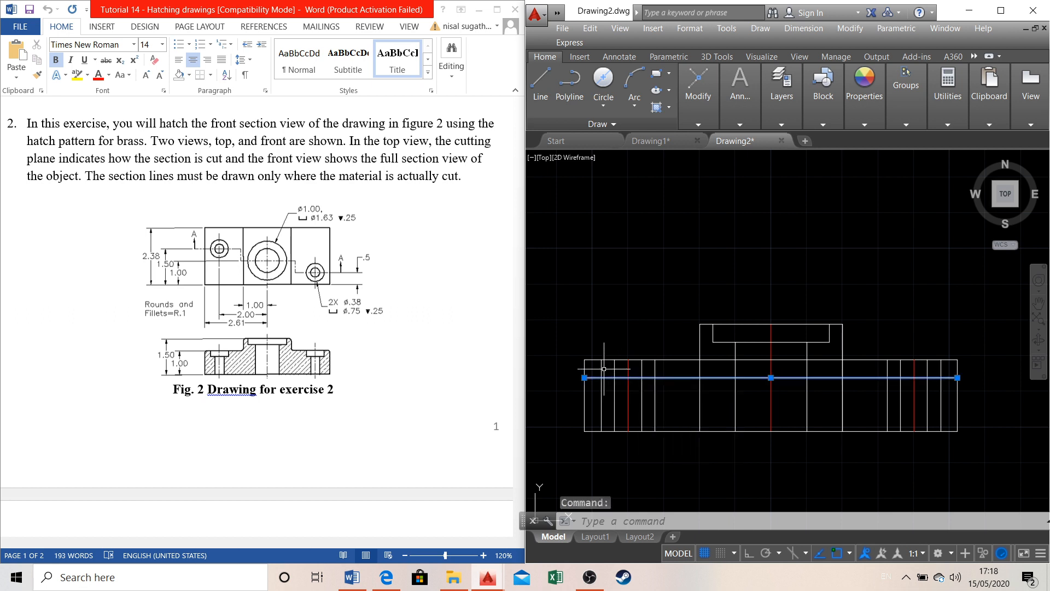
scroll(600, 367, down, 6)
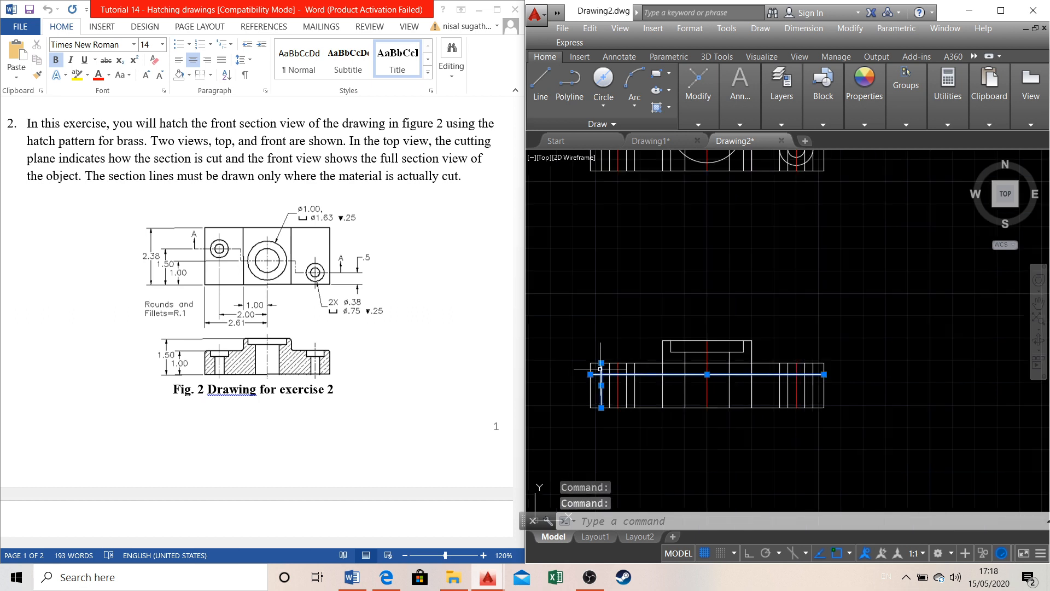
scroll(607, 376, up, 6)
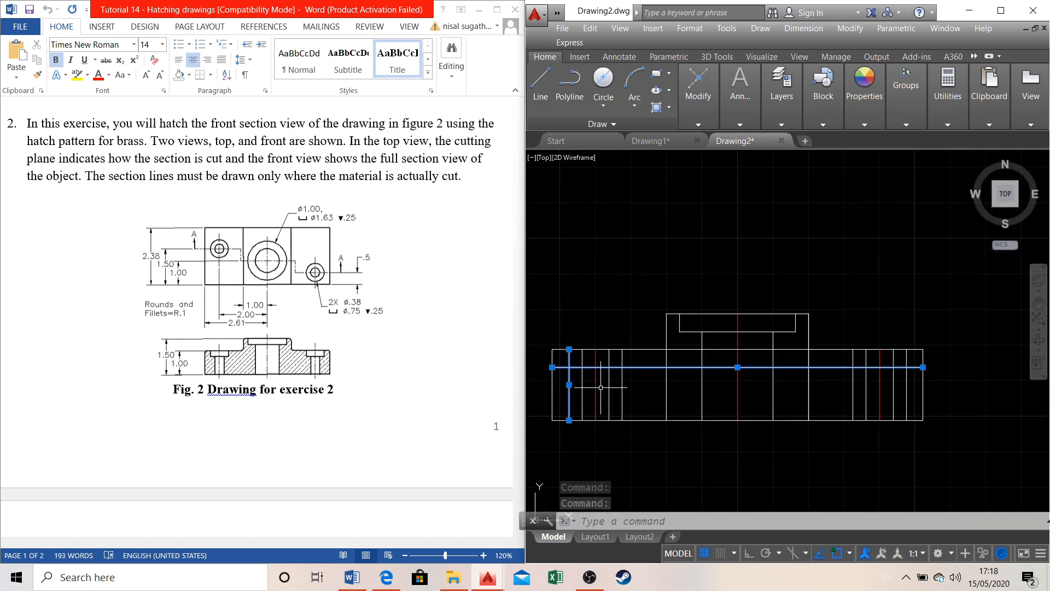
click(622, 362)
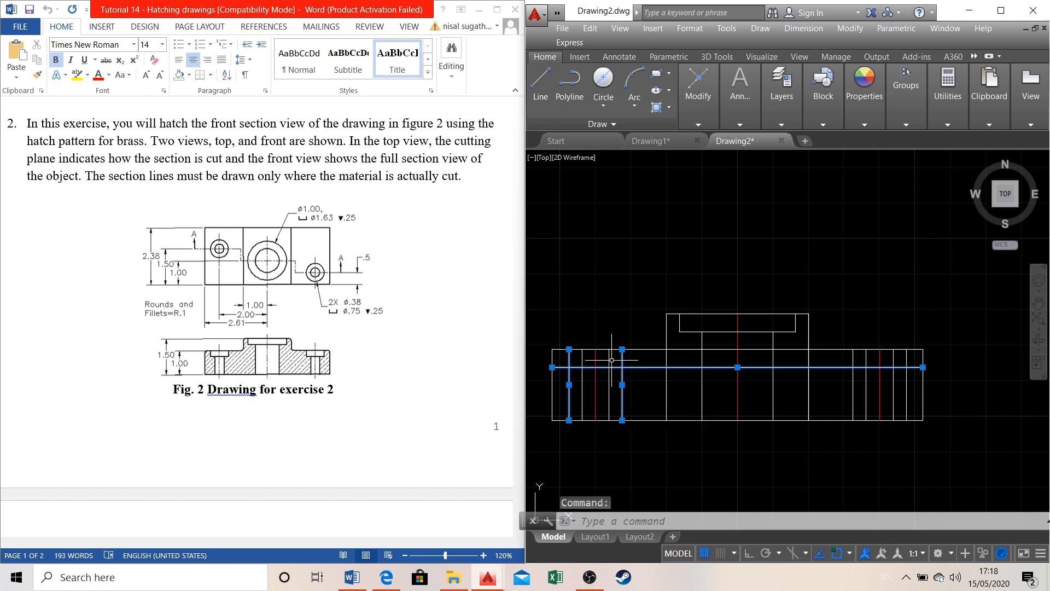
click(609, 360)
click(582, 355)
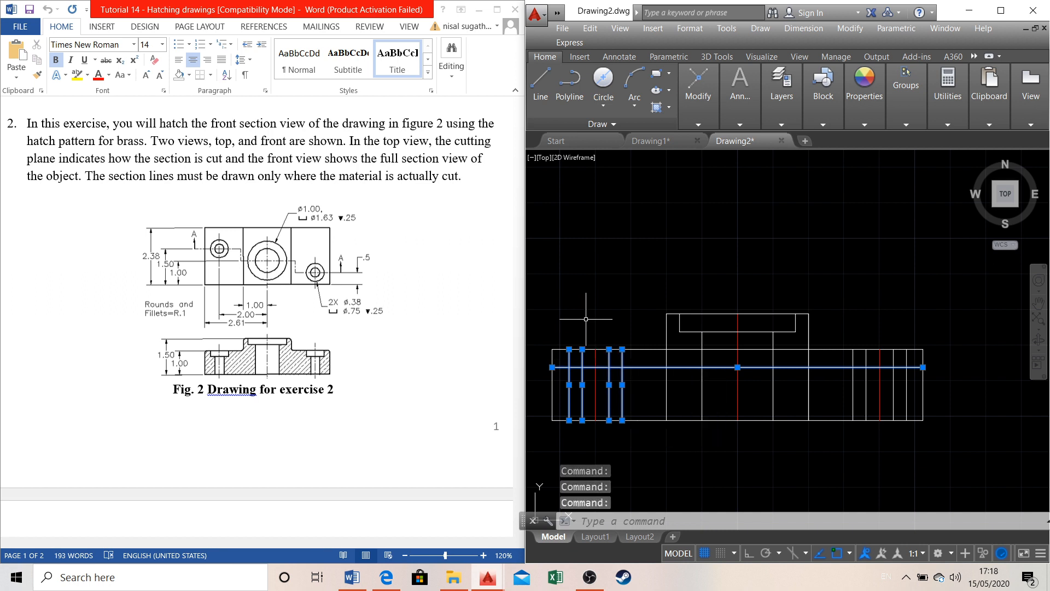
mouse_move(720, 124)
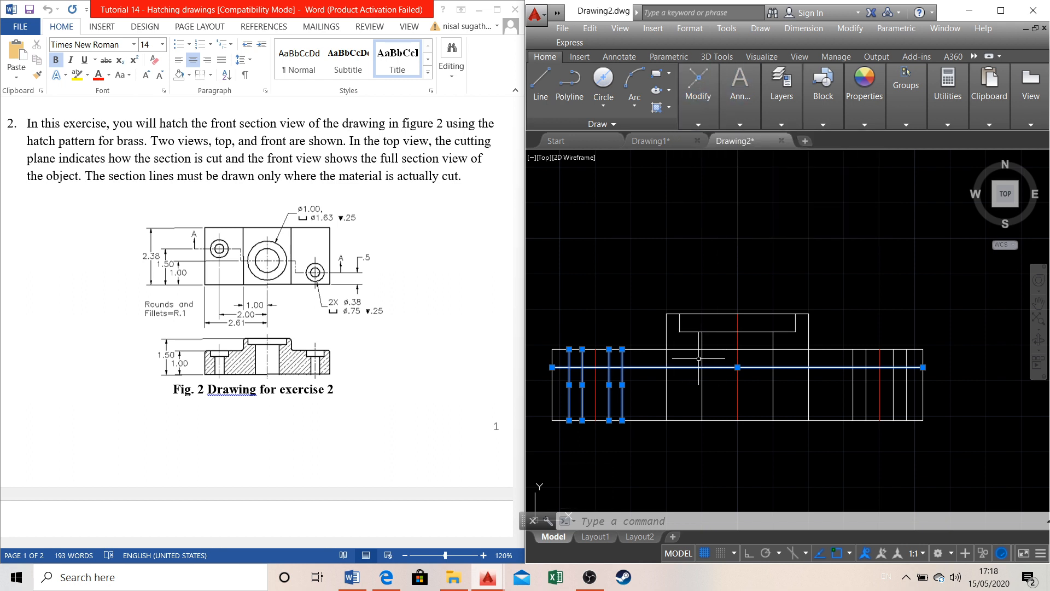
click(853, 358)
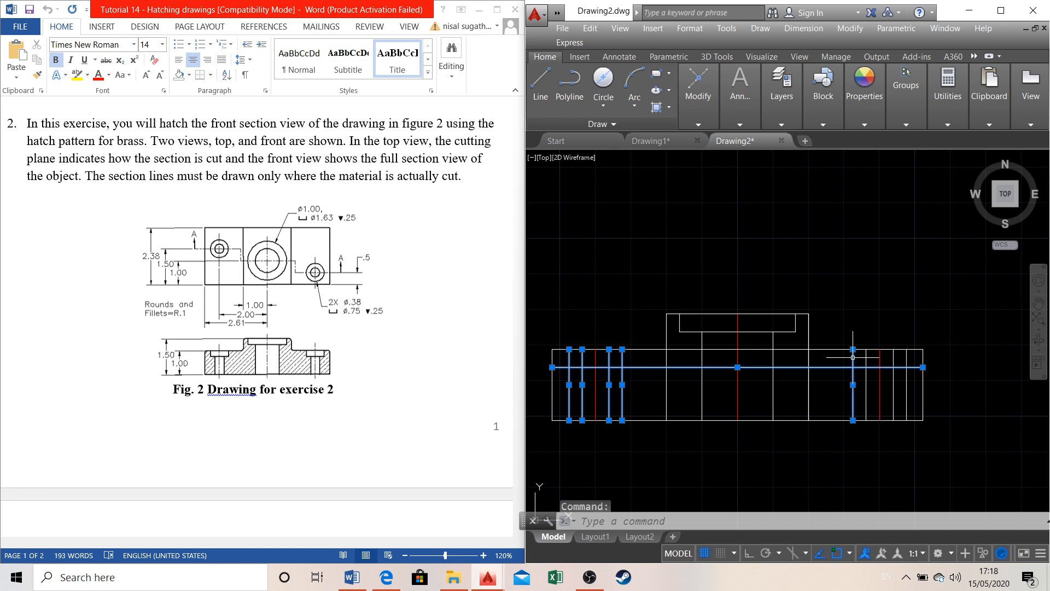
click(906, 356)
click(893, 356)
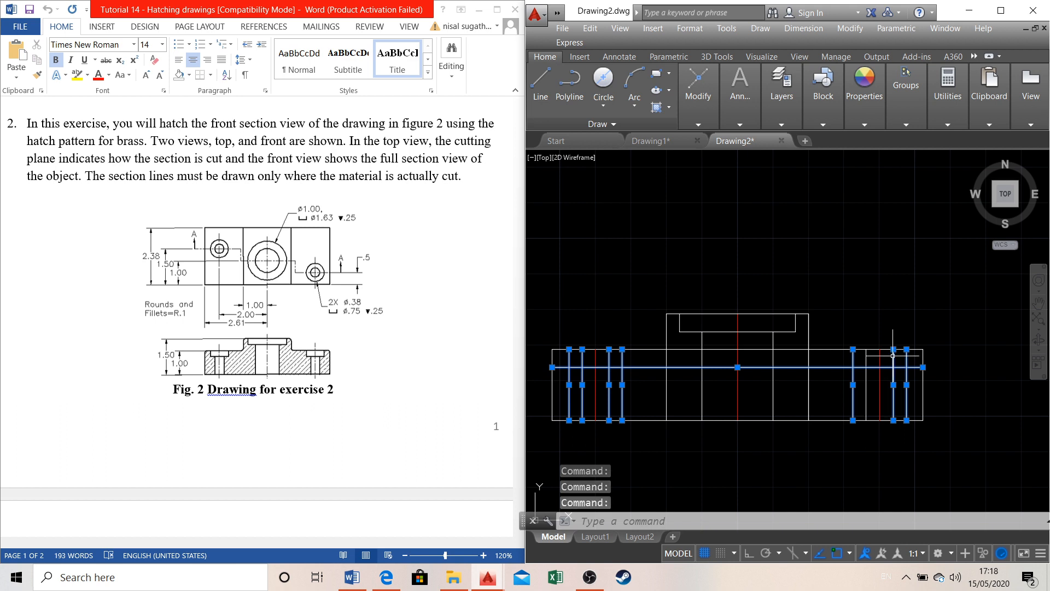
click(865, 360)
click(684, 121)
click(801, 140)
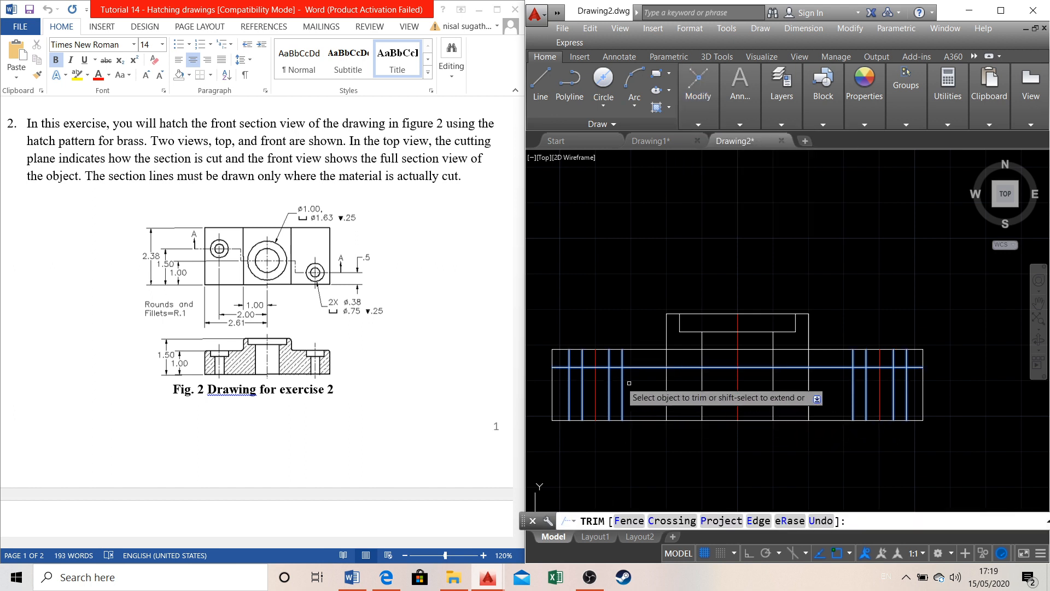
Trim the surplus depth-line and vertical segments around both small holes, leaving only their counterbored outlines in the front view
click(569, 378)
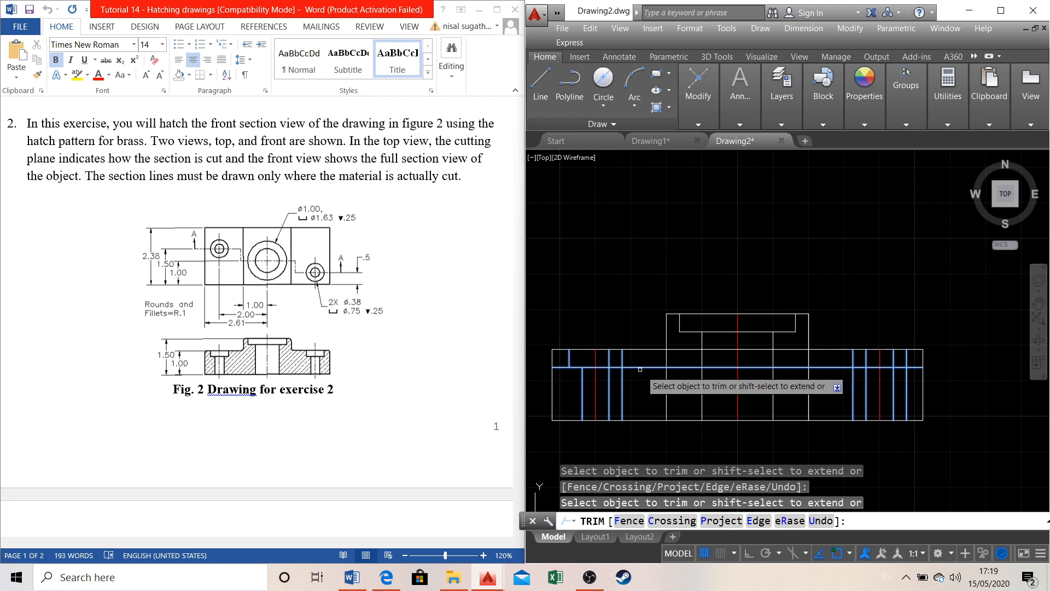
click(612, 356)
click(611, 356)
click(608, 355)
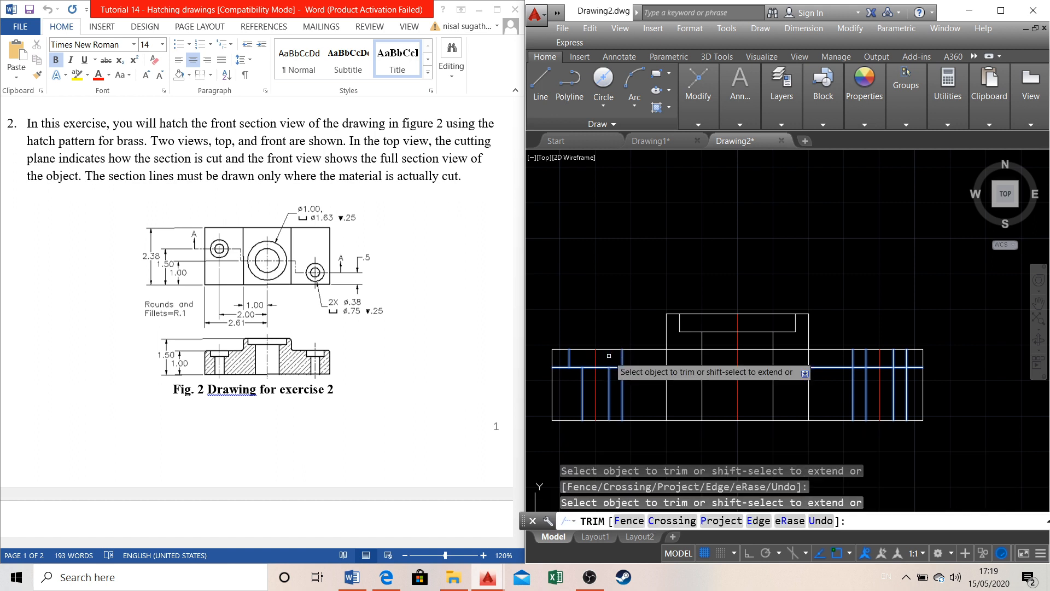
click(622, 380)
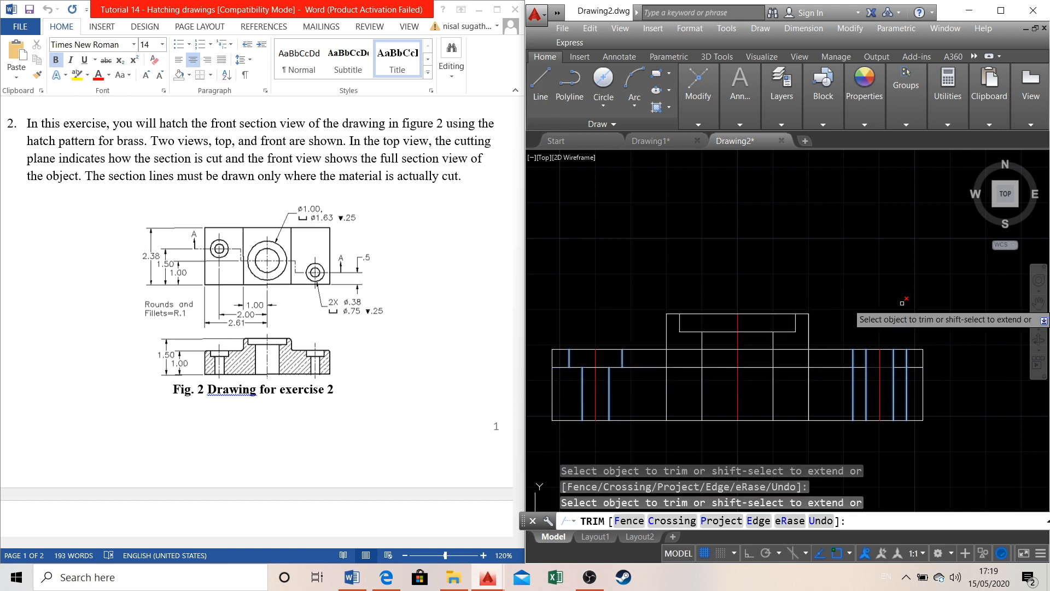
click(558, 368)
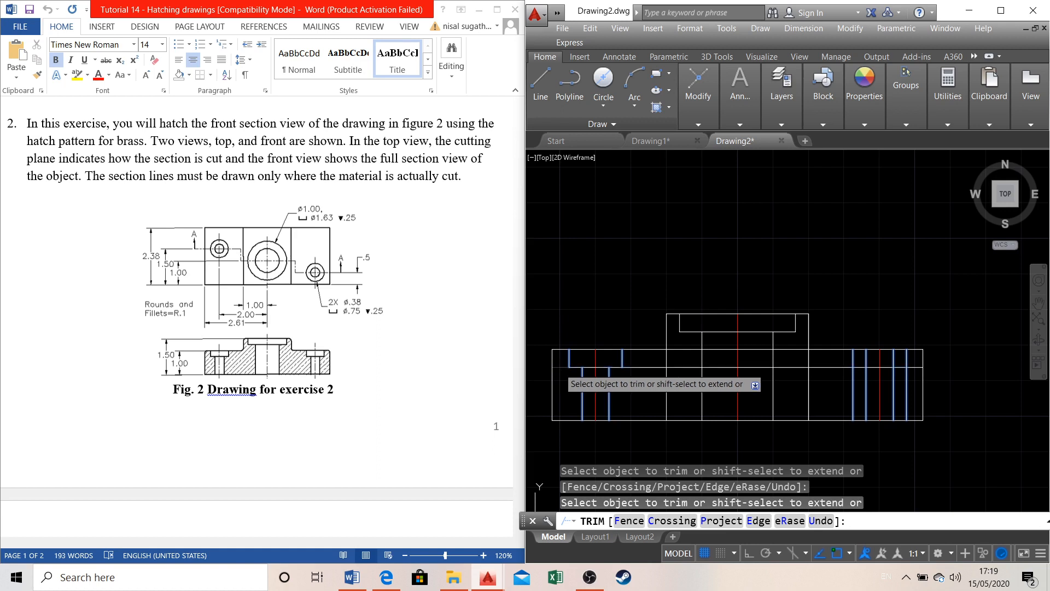
click(636, 365)
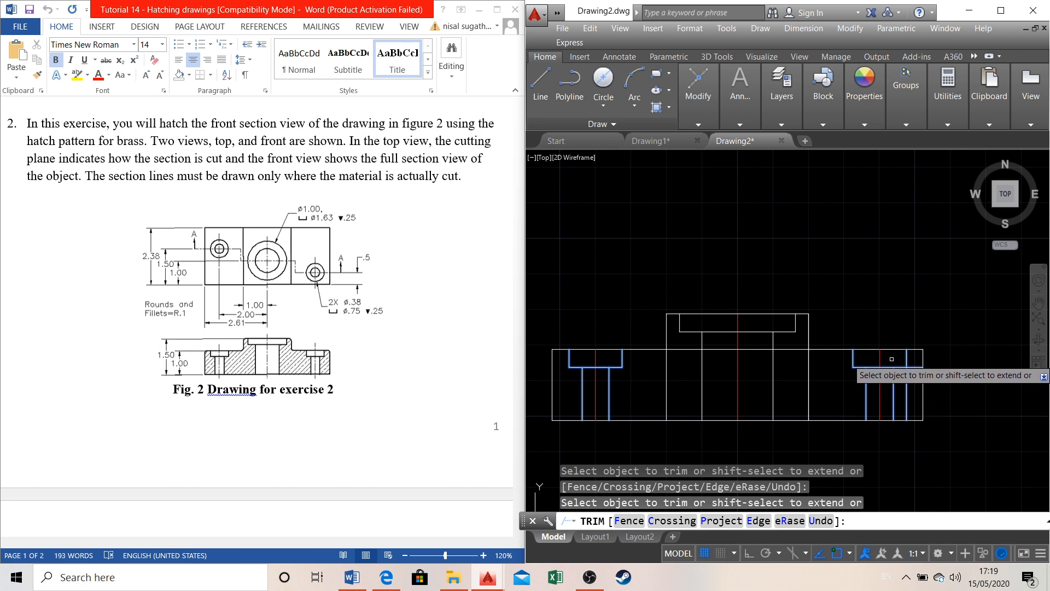
click(907, 374)
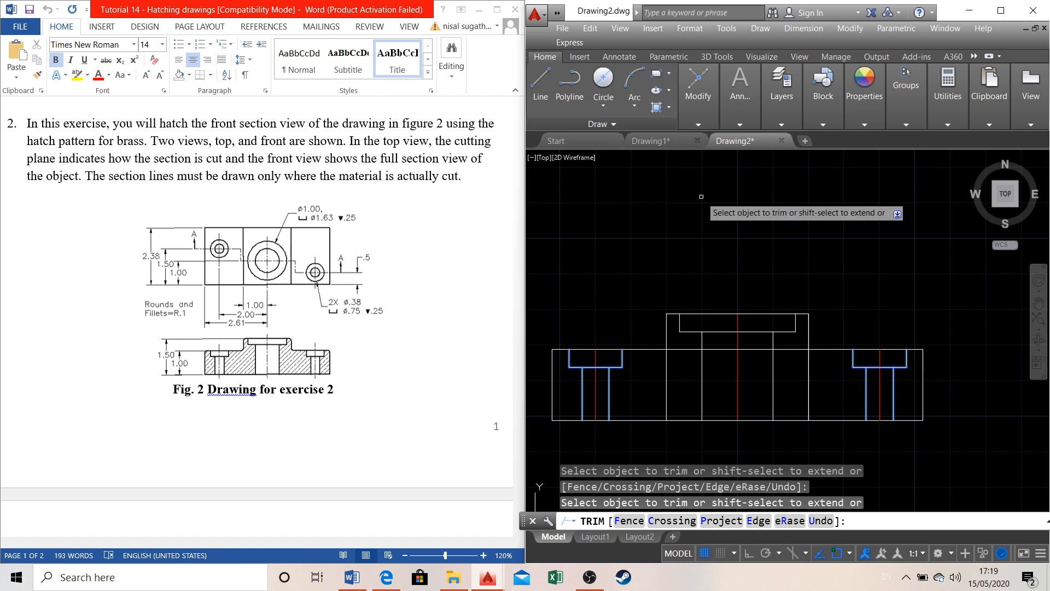
scroll(742, 404, down, 6)
scroll(738, 292, up, 4)
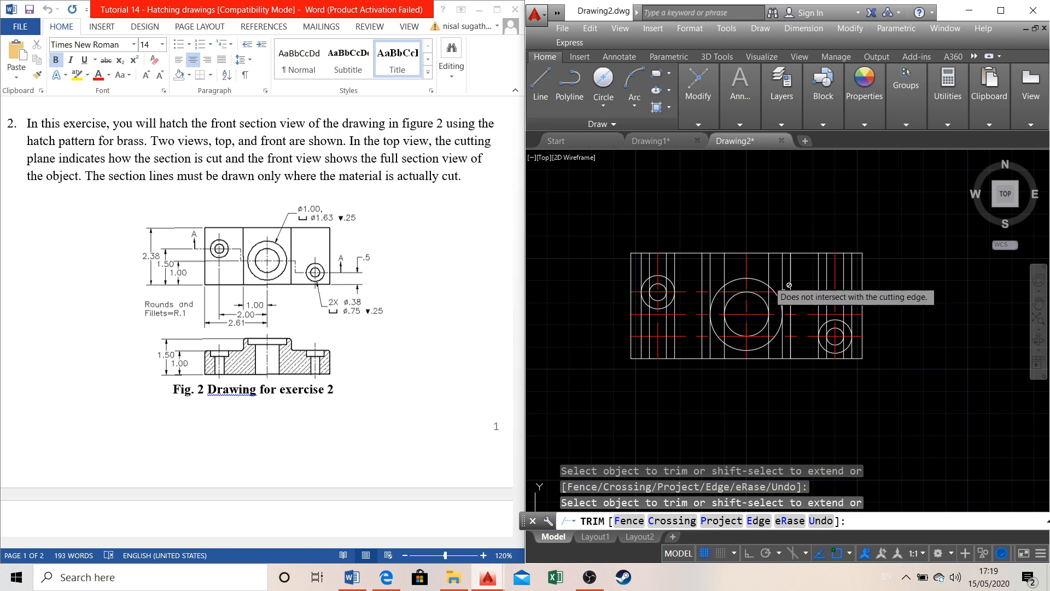
scroll(737, 260, down, 2)
scroll(710, 273, down, 3)
scroll(741, 396, up, 5)
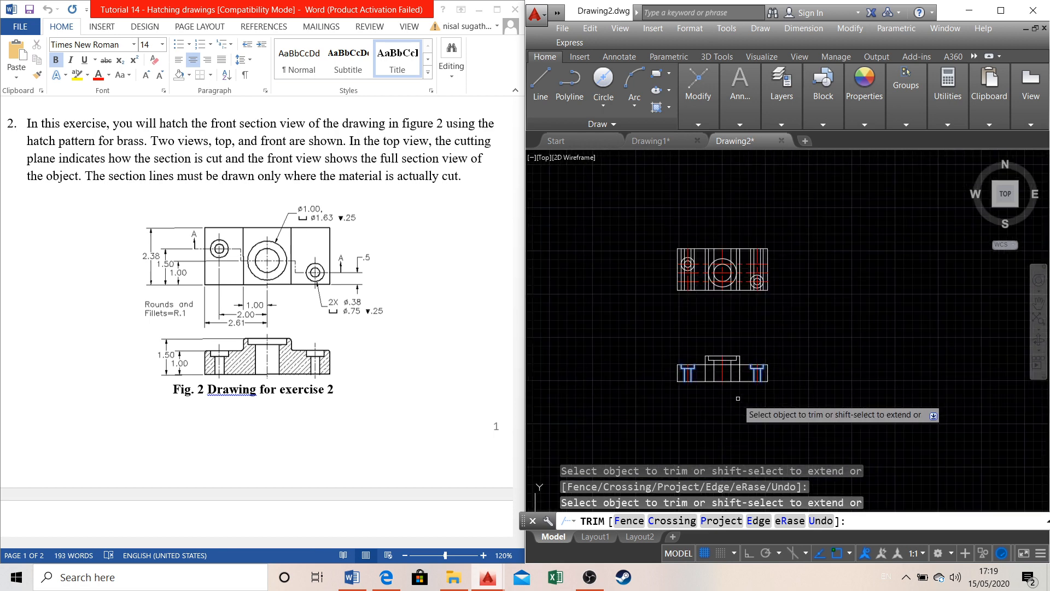
Start a trim with the base's top line and the raised boss's two side lines as cutting edges in the front view
scroll(744, 427, down, 2)
scroll(724, 358, down, 1)
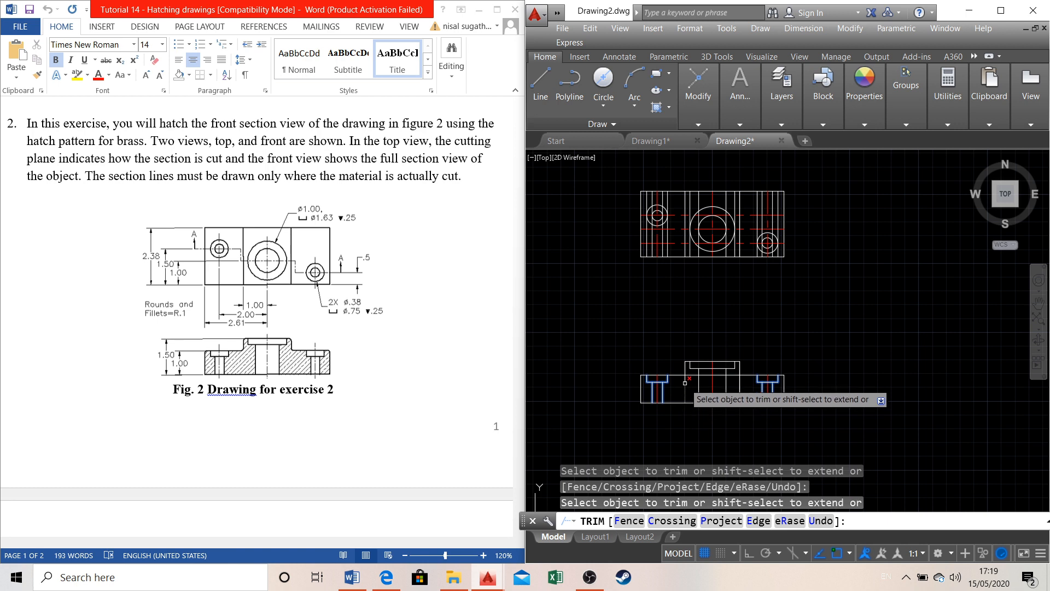
key(Escape)
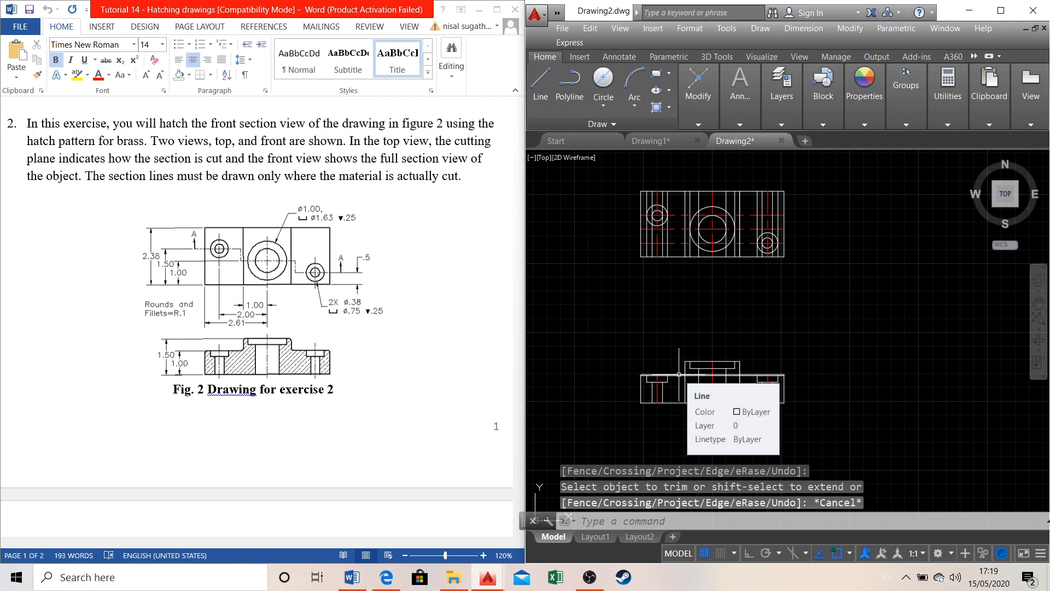
click(679, 374)
click(684, 371)
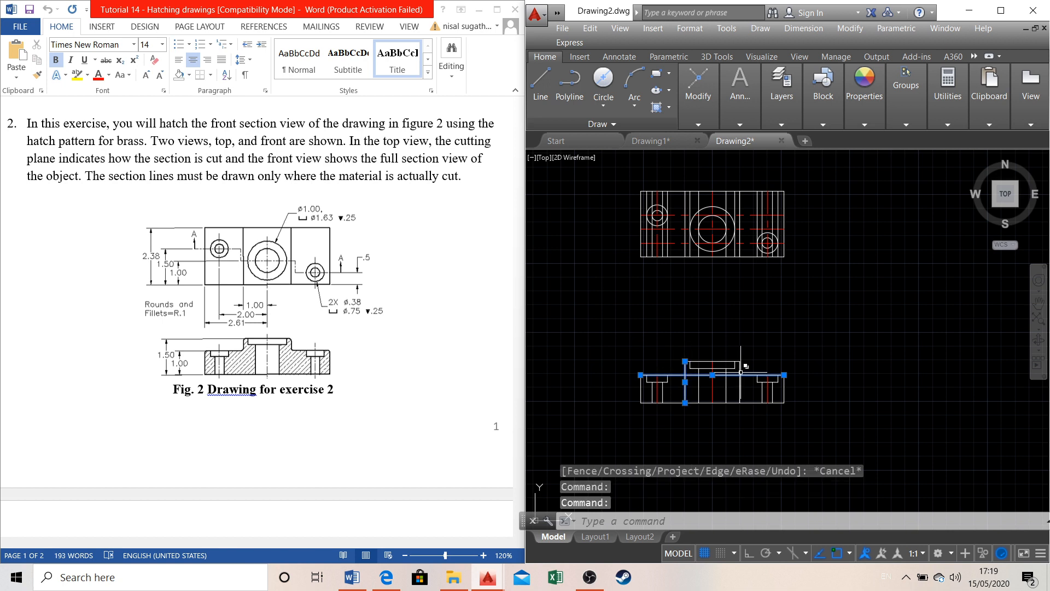
click(740, 372)
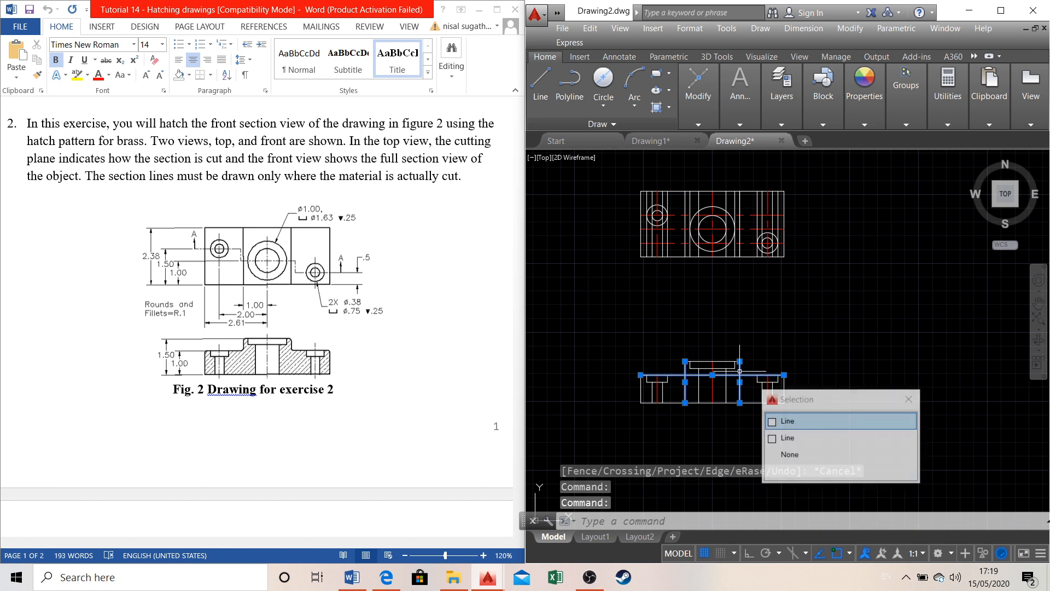
click(795, 422)
click(697, 116)
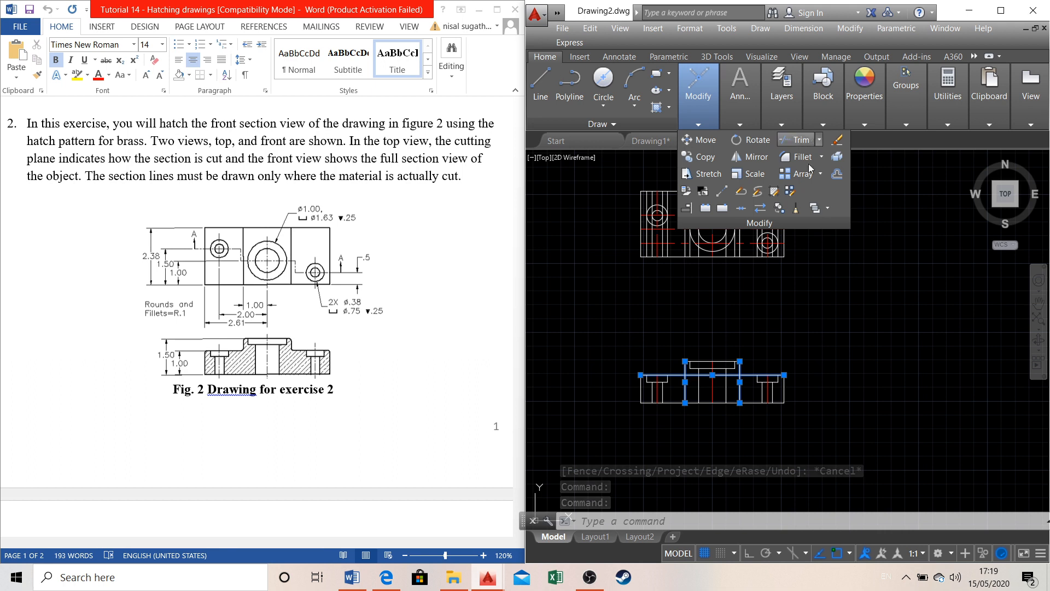
click(798, 140)
Trim the boss side lines below the base's top and the base's top line between them, leaving a stepped outline
click(739, 384)
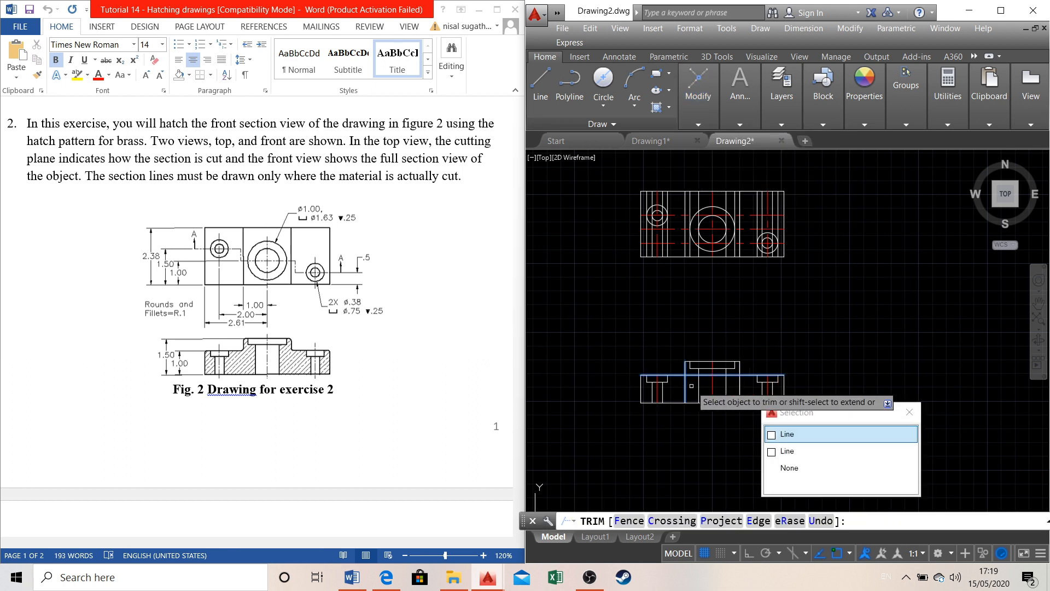
click(780, 434)
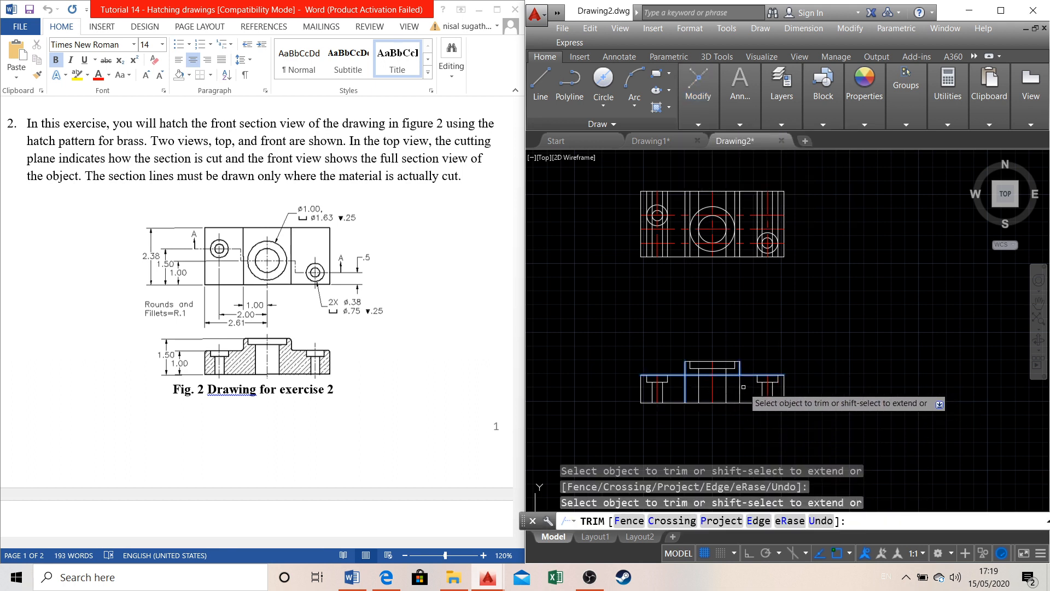
click(685, 389)
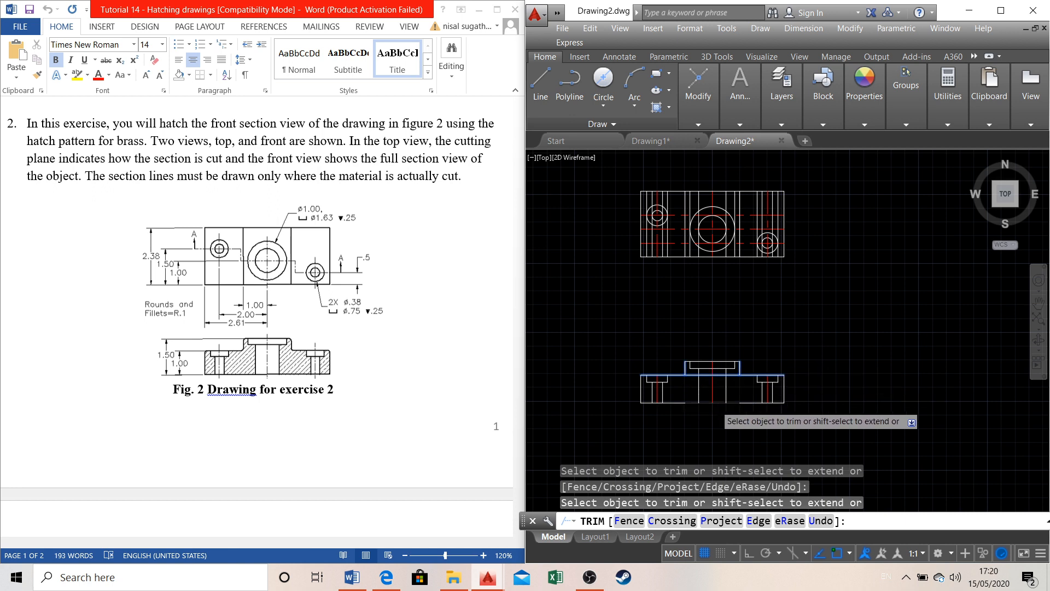
scroll(722, 400, up, 2)
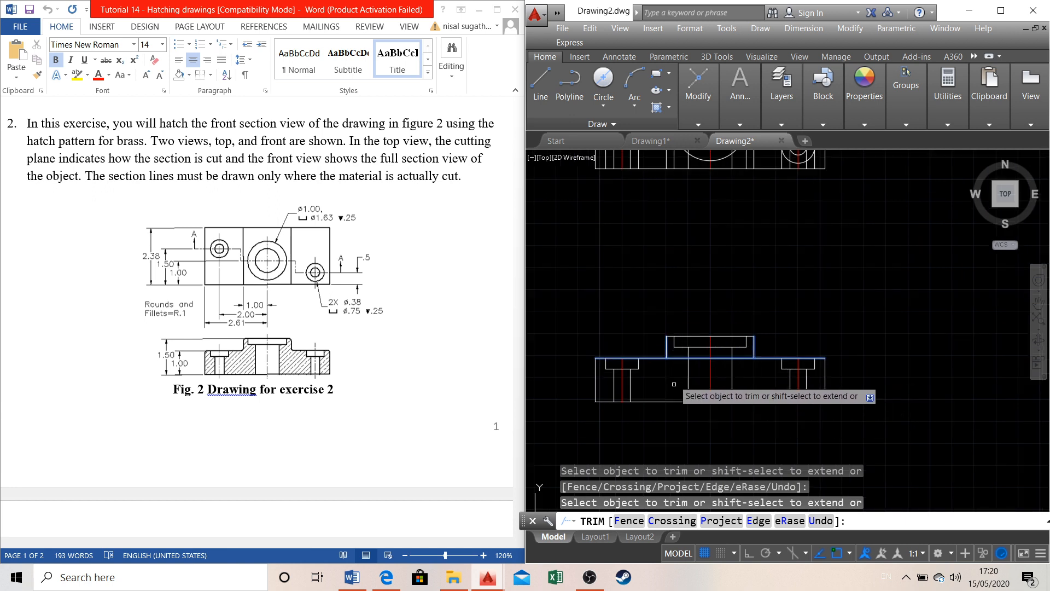
click(677, 357)
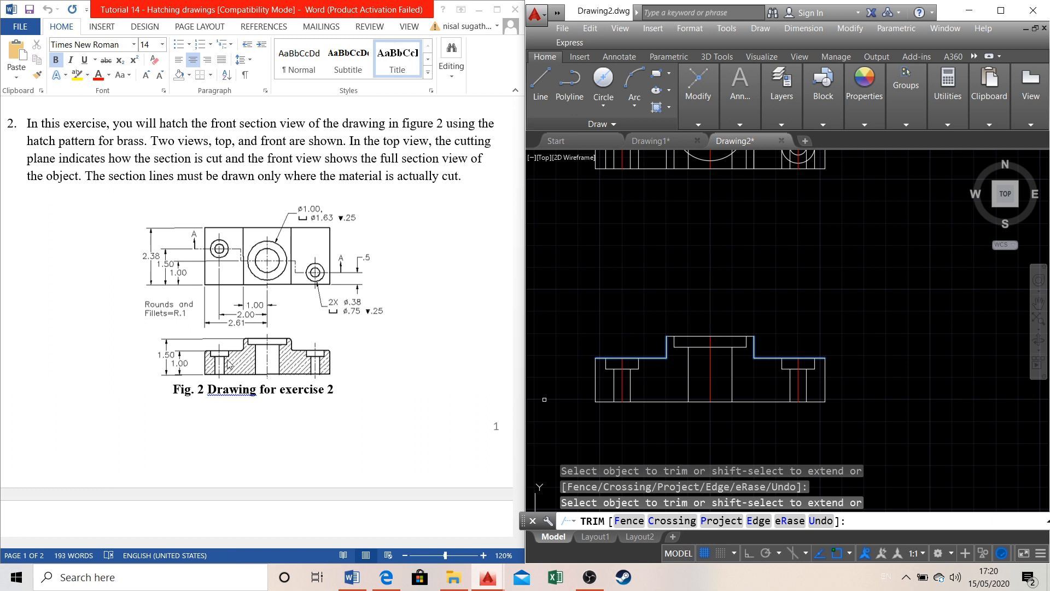
scroll(862, 361, down, 2)
scroll(739, 190, up, 2)
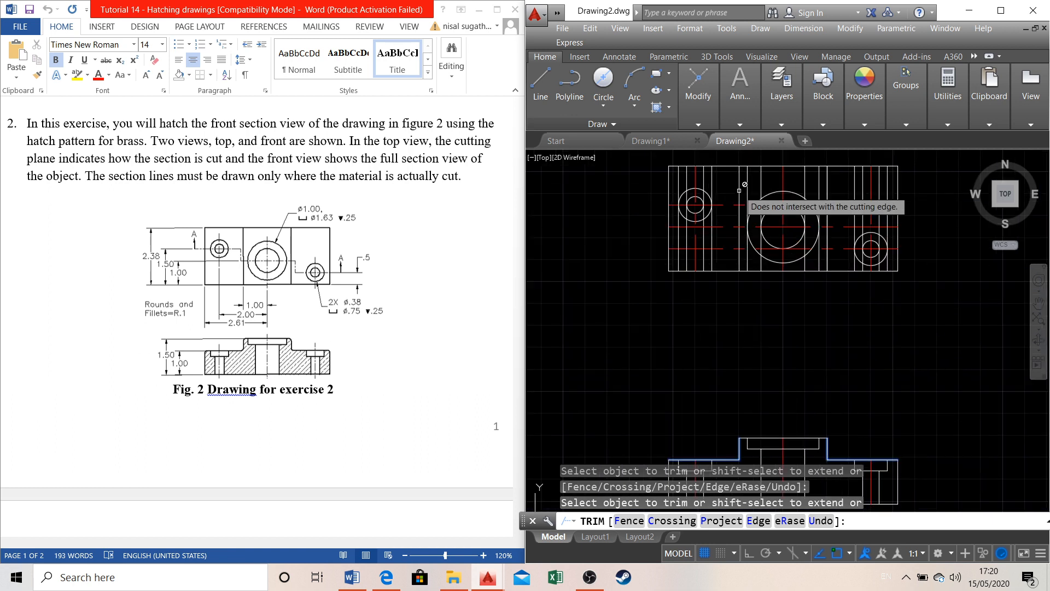
key(Escape)
Erase the twelve vertical projection lines through the two small holes and the central hole in the top view
click(679, 181)
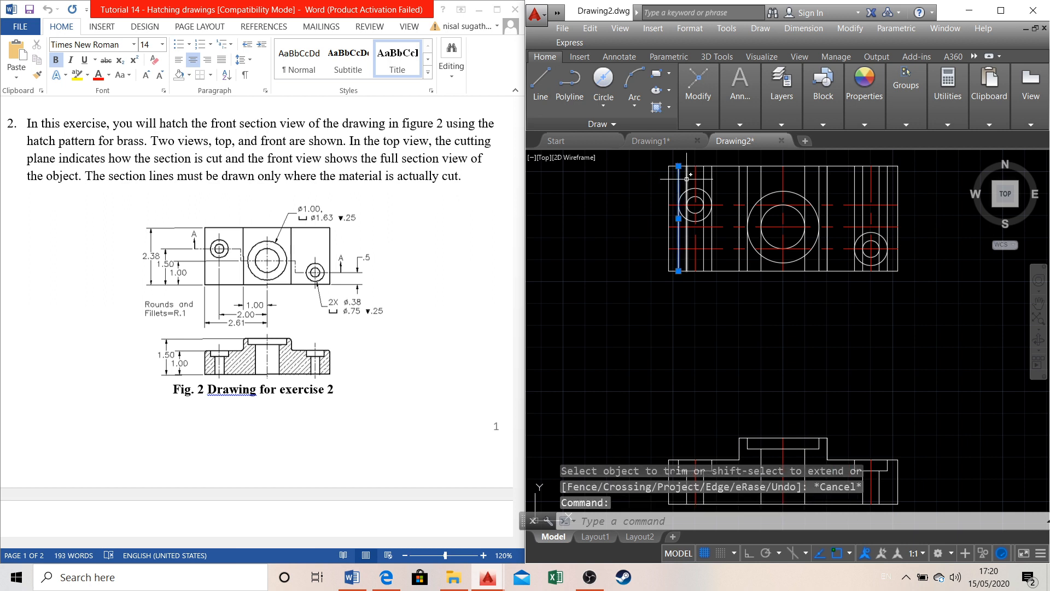
click(686, 179)
click(704, 172)
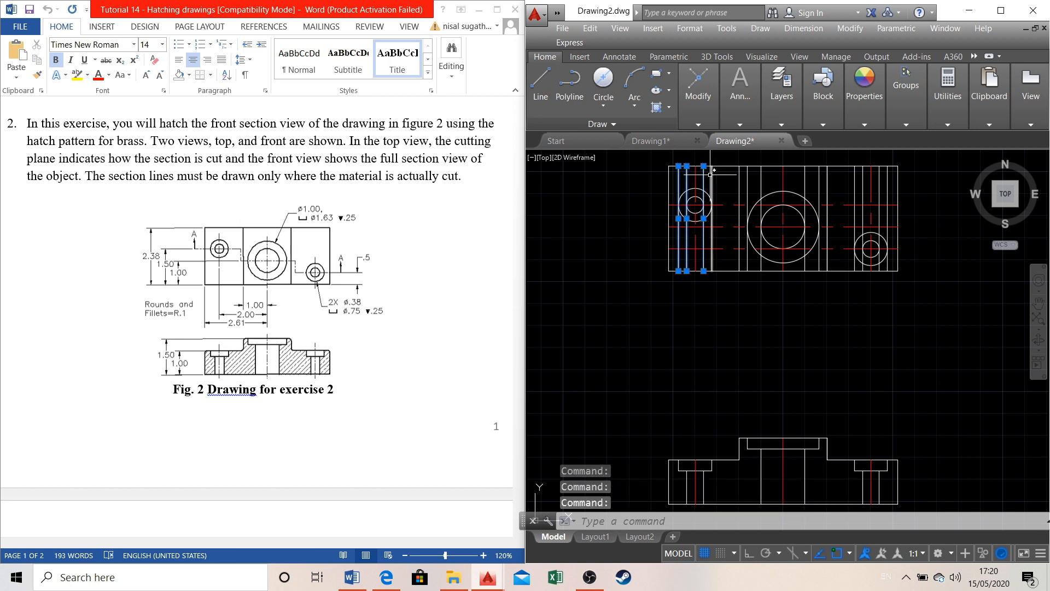
click(712, 174)
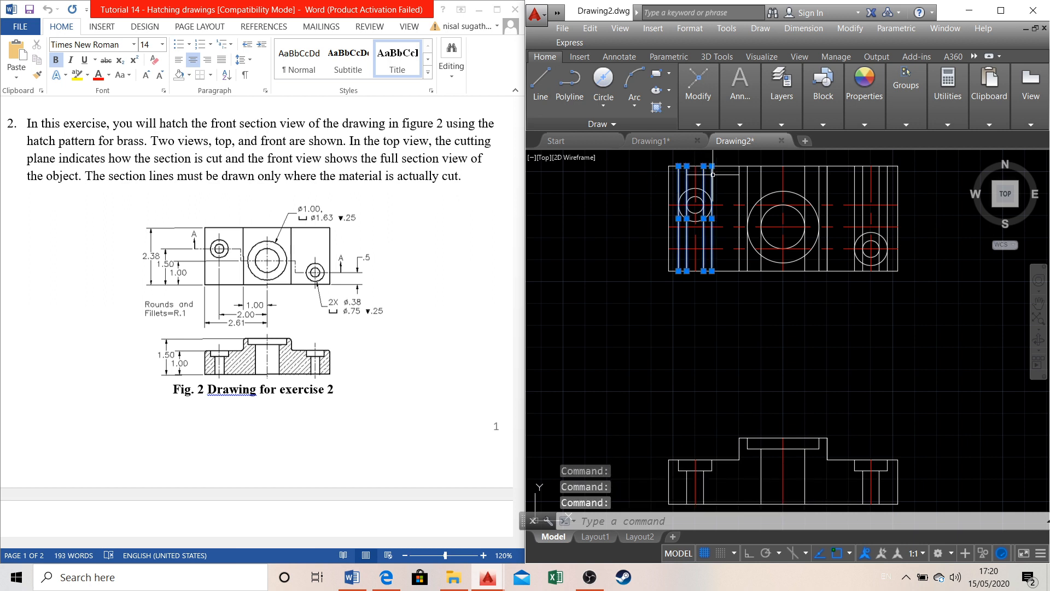
click(747, 170)
click(761, 171)
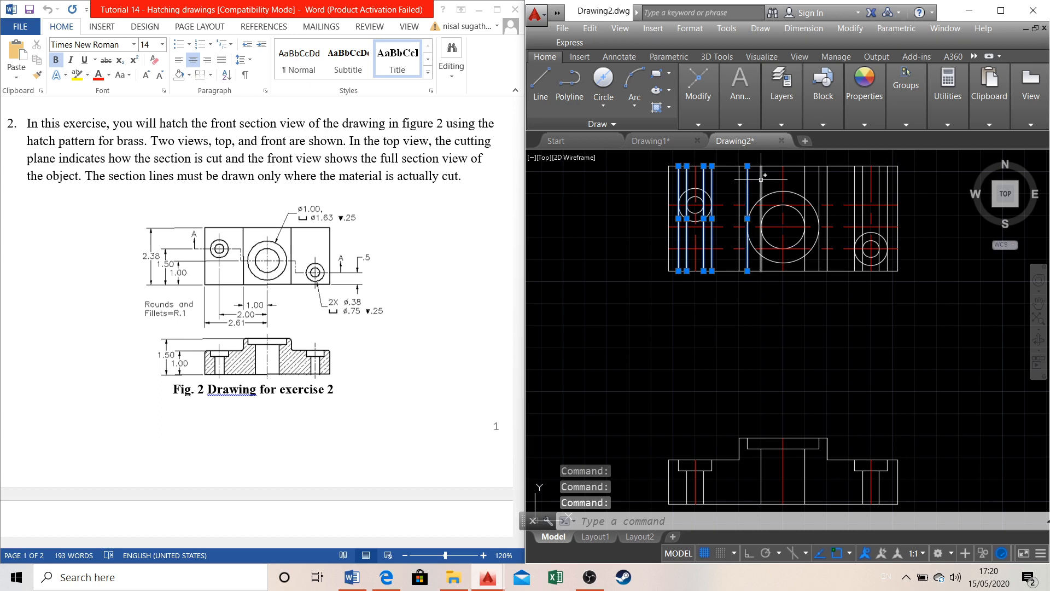
click(804, 175)
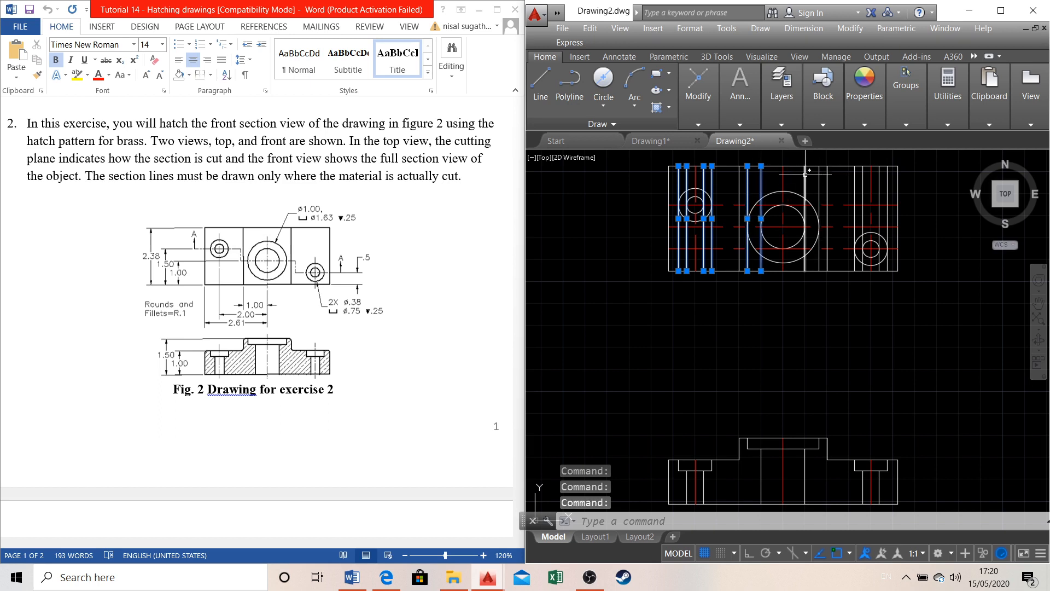
click(818, 175)
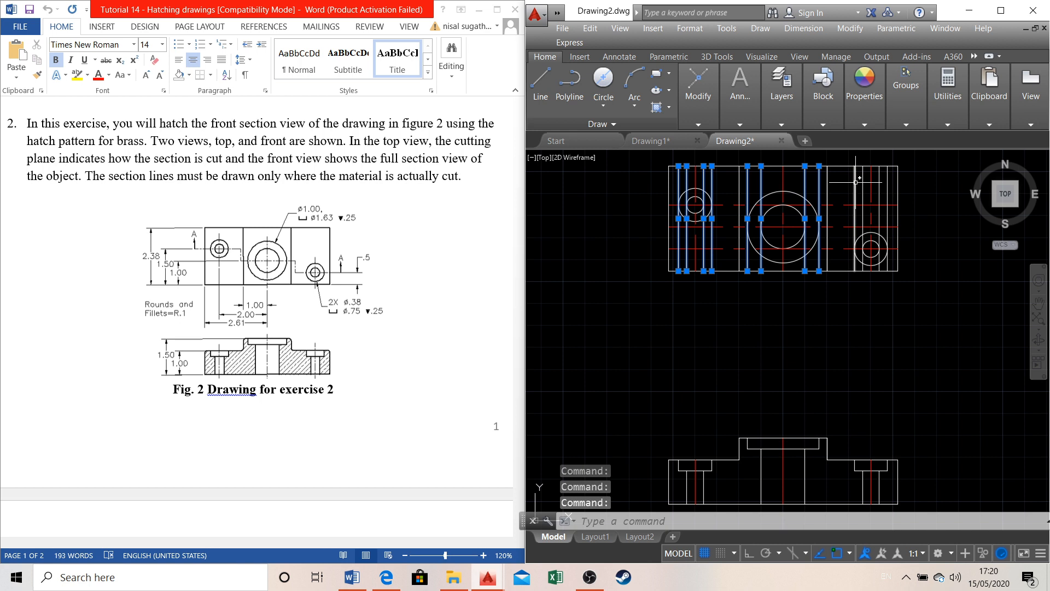
click(863, 180)
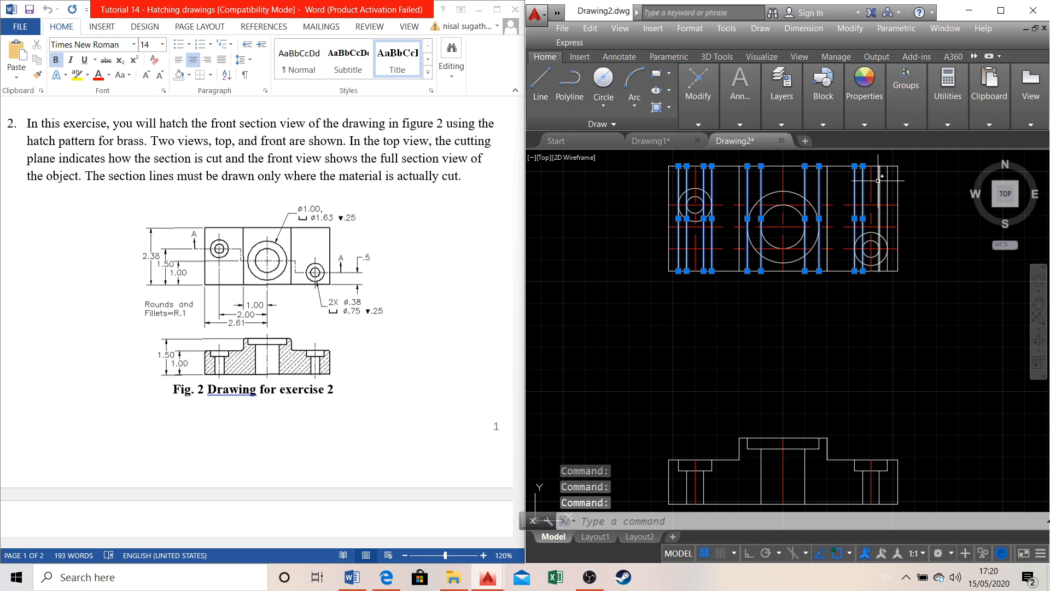
click(879, 179)
click(886, 179)
right_click(886, 179)
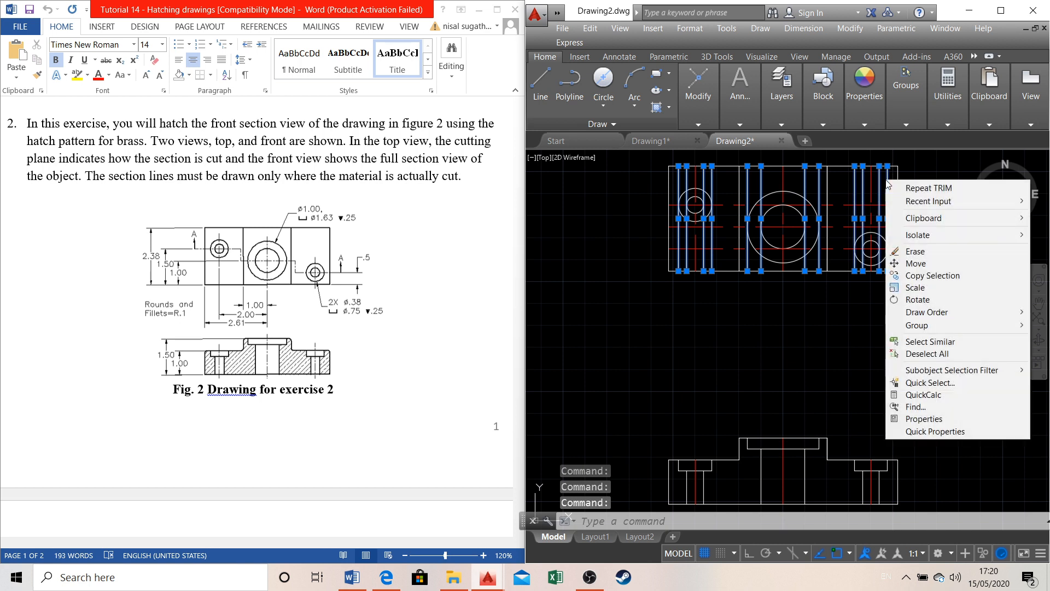
click(919, 248)
scroll(727, 185, down, 2)
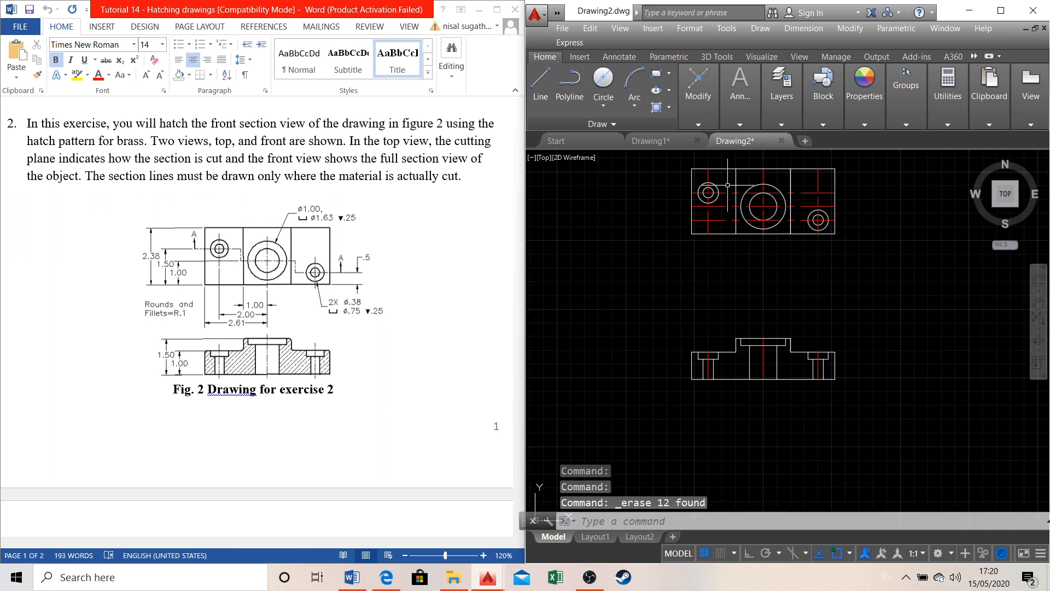
Make the center line layer current
scroll(819, 210, up, 2)
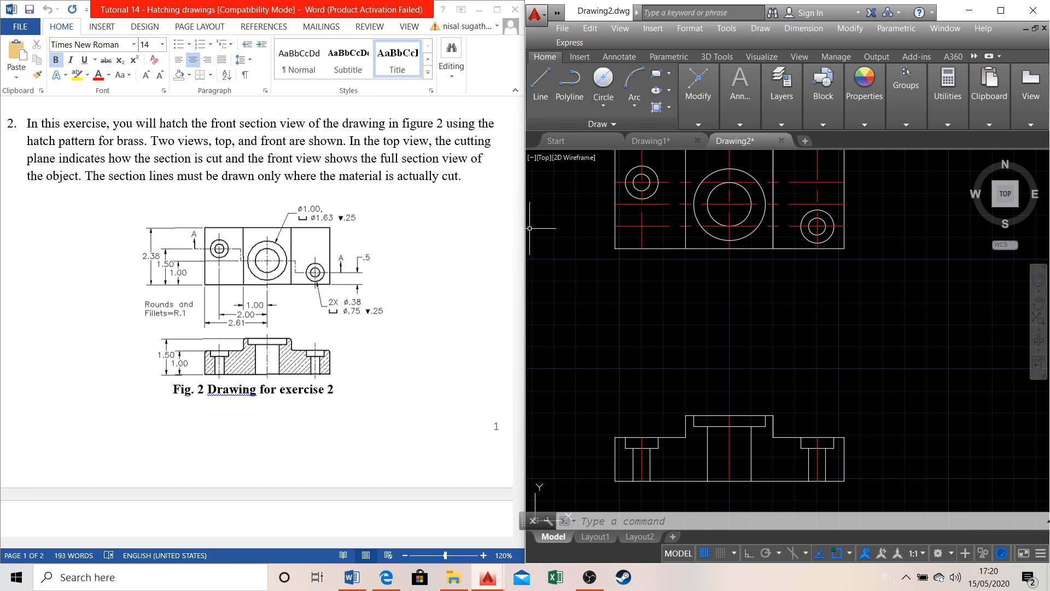
scroll(760, 178, up, 2)
scroll(726, 341, down, 4)
scroll(721, 286, up, 2)
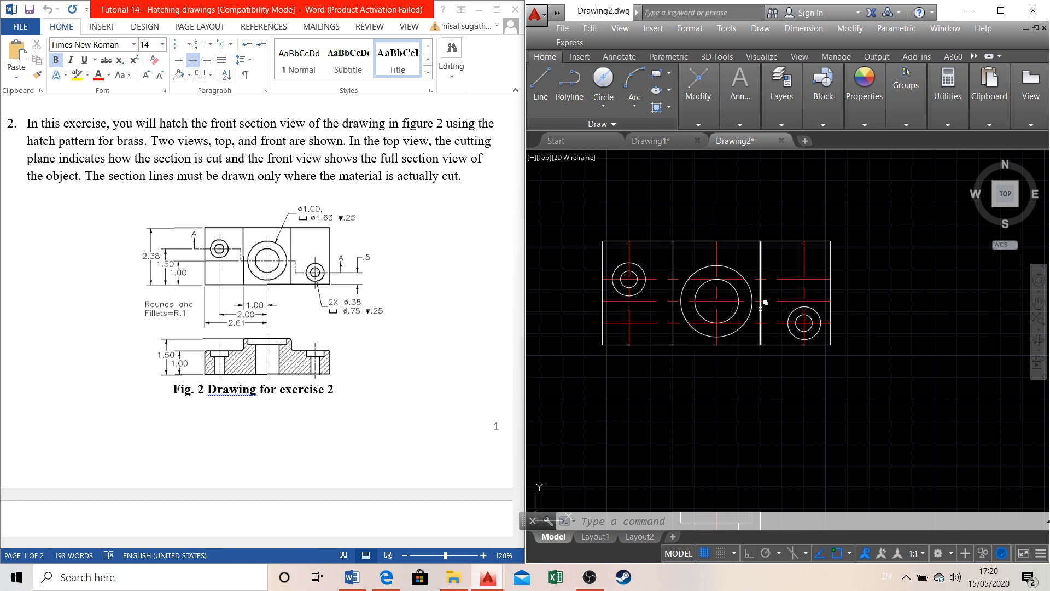
mouse_move(785, 121)
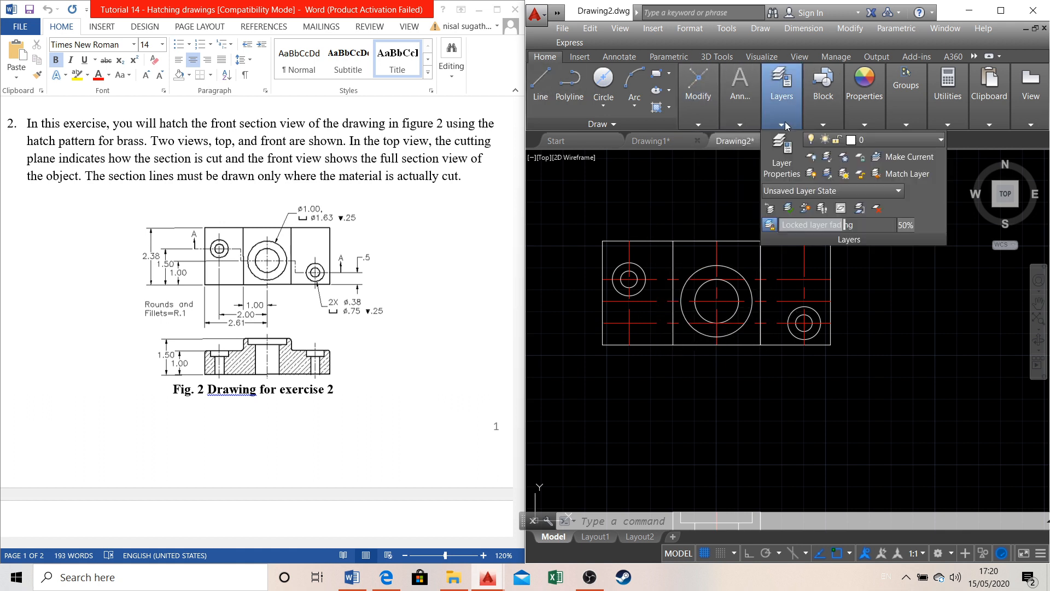
click(860, 140)
click(881, 172)
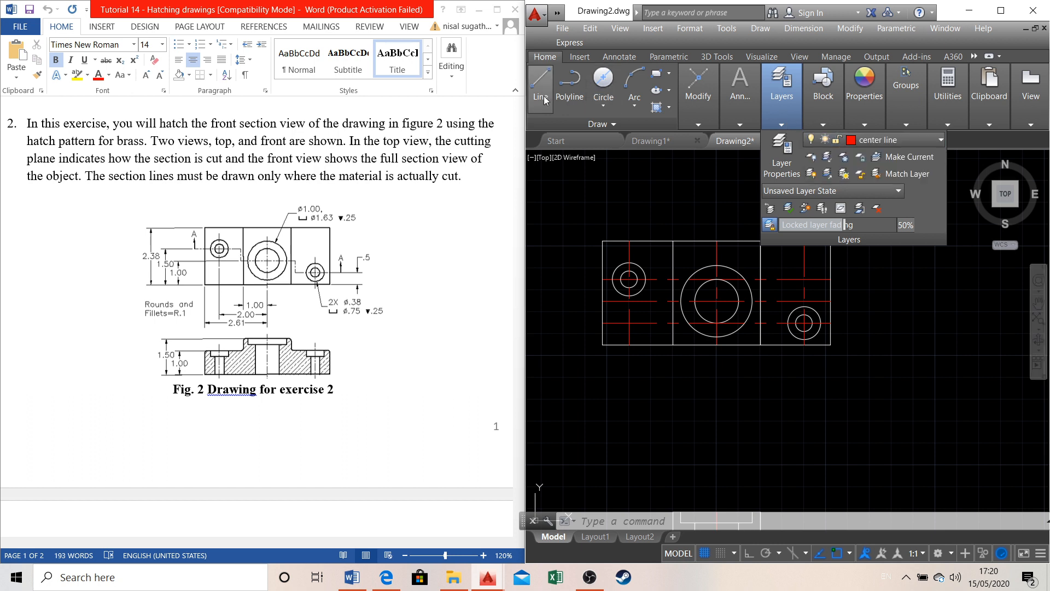
click(540, 82)
scroll(671, 292, up, 4)
scroll(681, 254, up, 2)
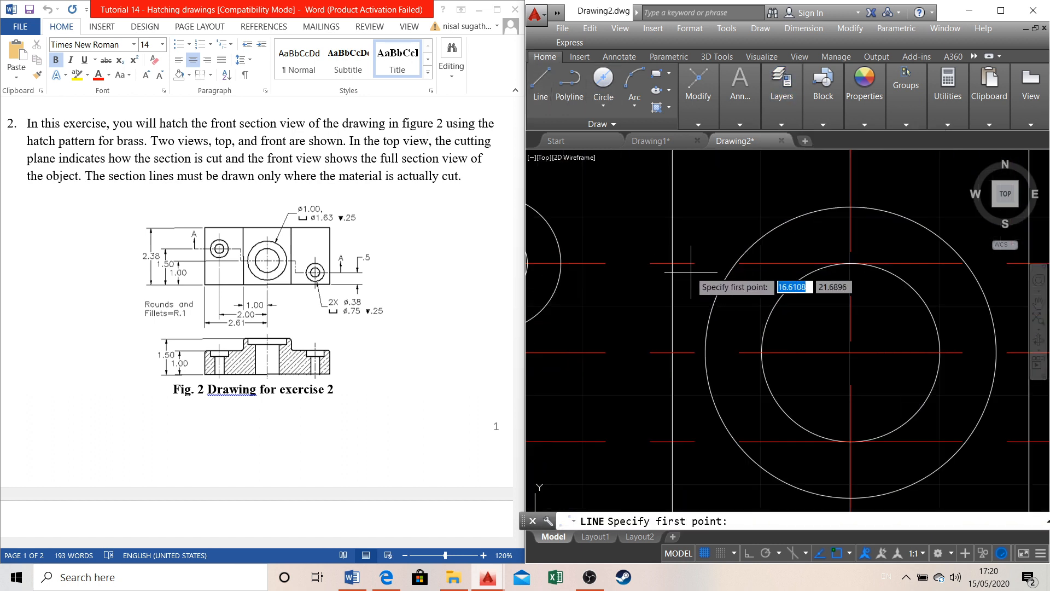
click(684, 263)
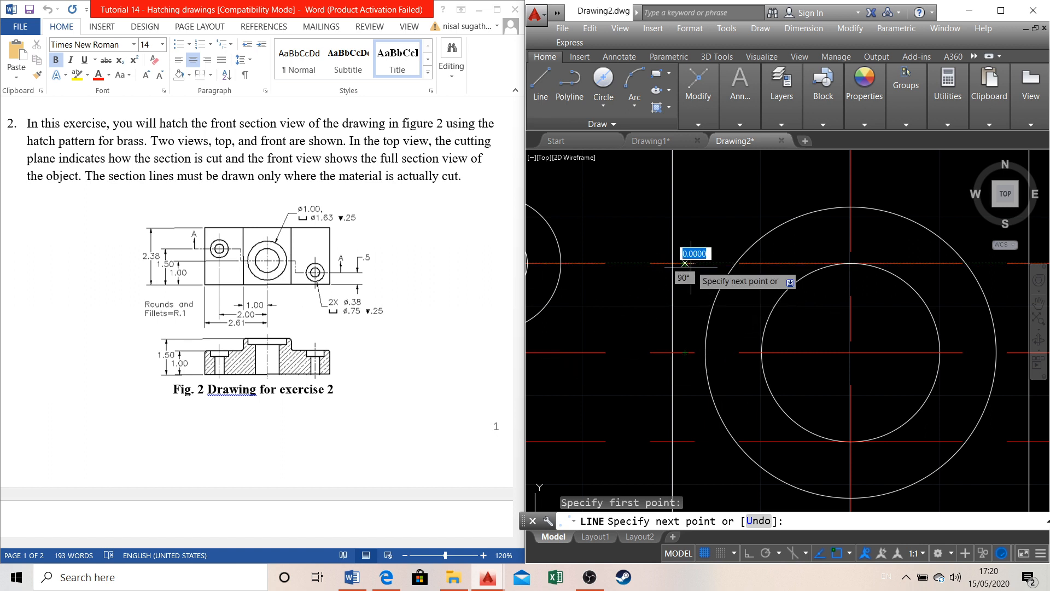
key(Escape)
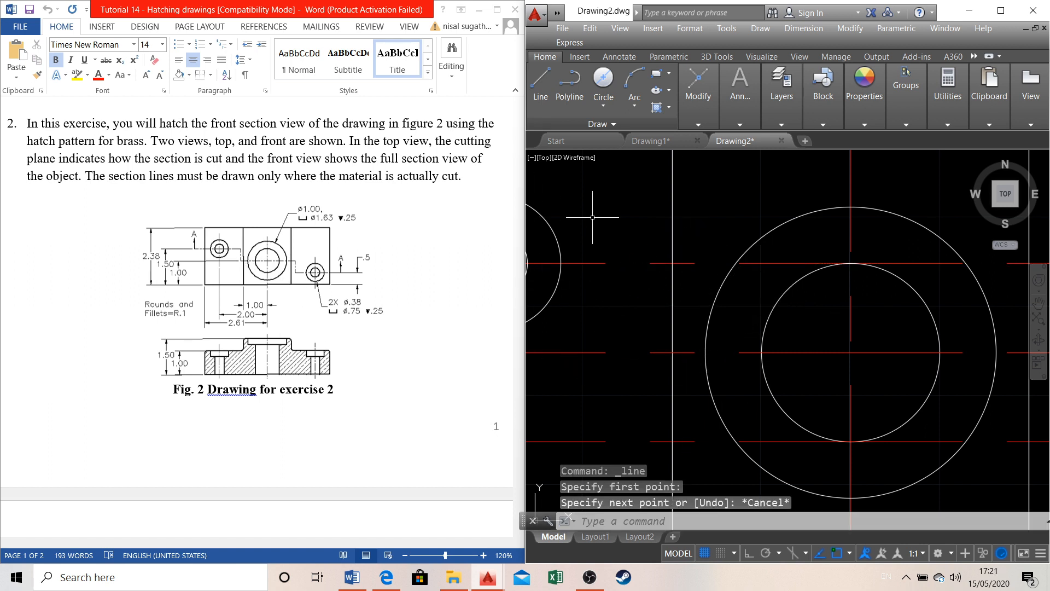
Draw a vertical cutting-plane line joining the upper and middle horizontal center lines just left of the boss's left edge in the top view
click(540, 82)
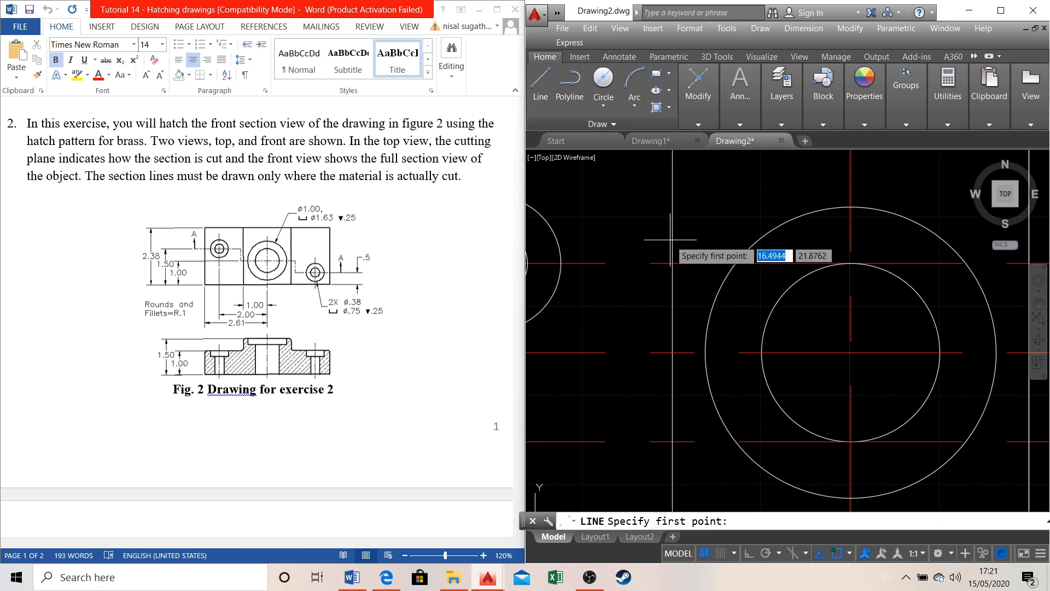
click(655, 263)
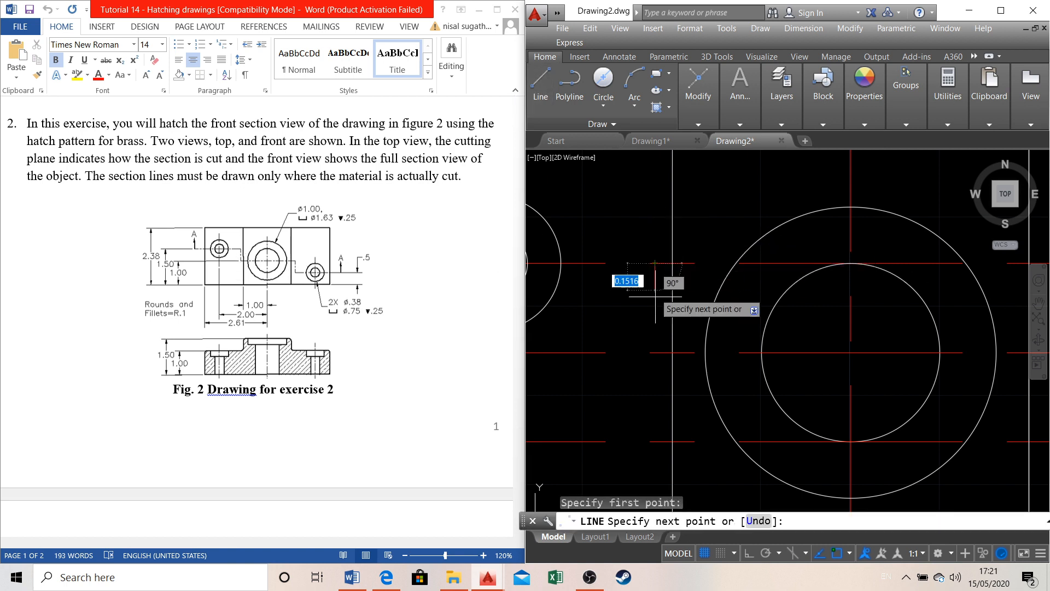
click(656, 351)
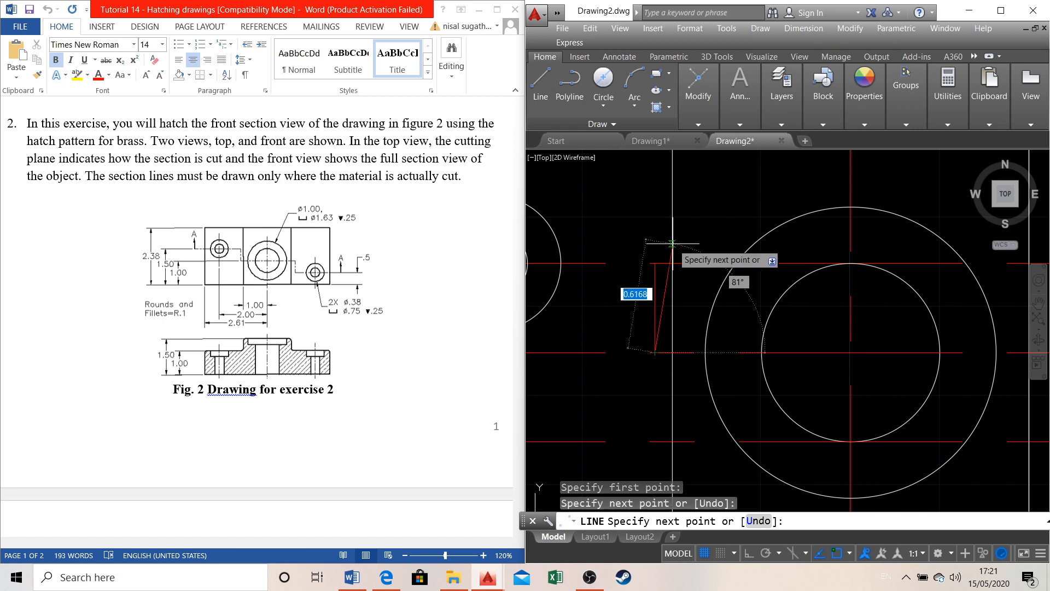
key(Escape)
scroll(727, 247, down, 2)
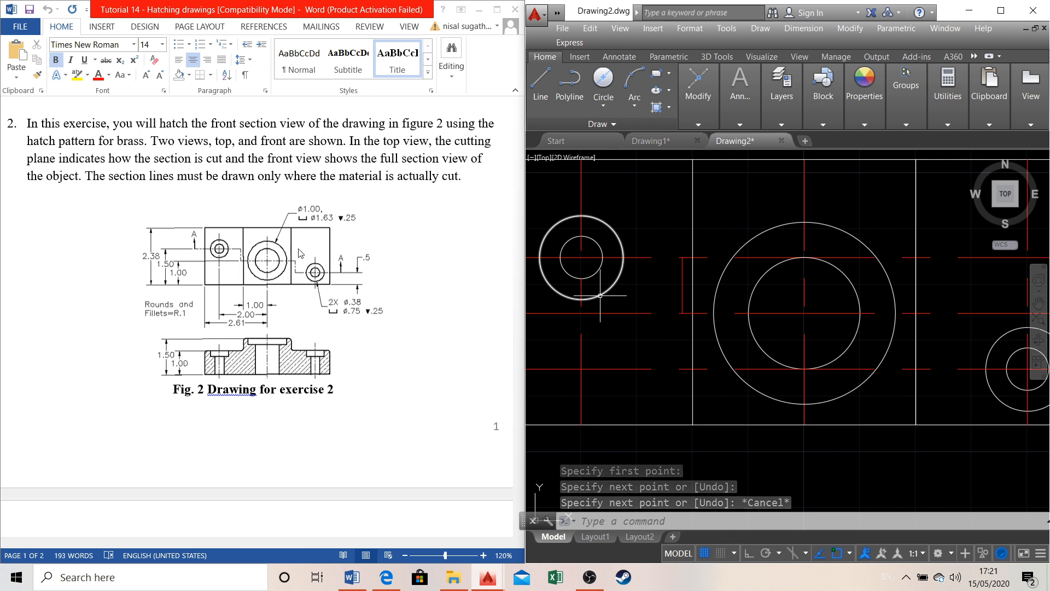
Draw a vertical cutting-plane line joining the middle and lower horizontal center lines just right of the boss's right edge in the top view
click(540, 85)
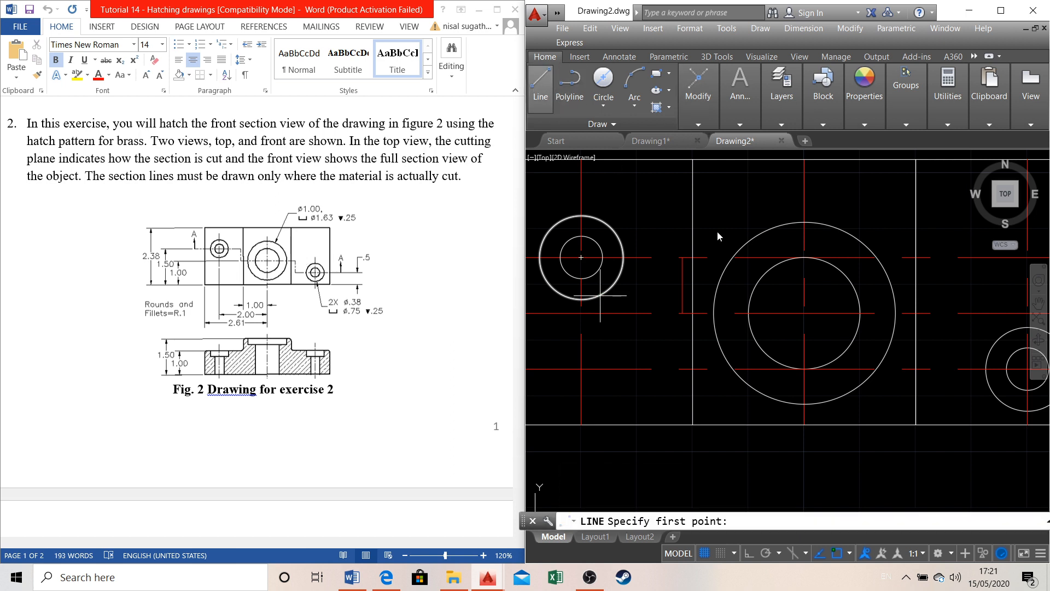
click(923, 312)
click(923, 368)
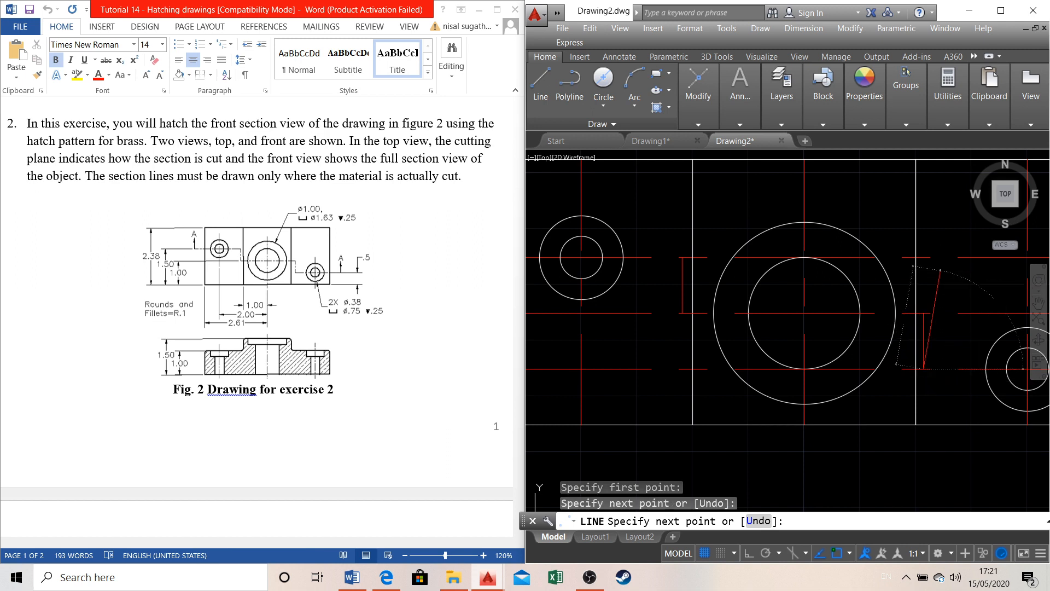
key(Escape)
Trim the three horizontal center lines in the top view to the two vertical cutting-plane lines, leaving a single stepped cutting-plane path
click(682, 282)
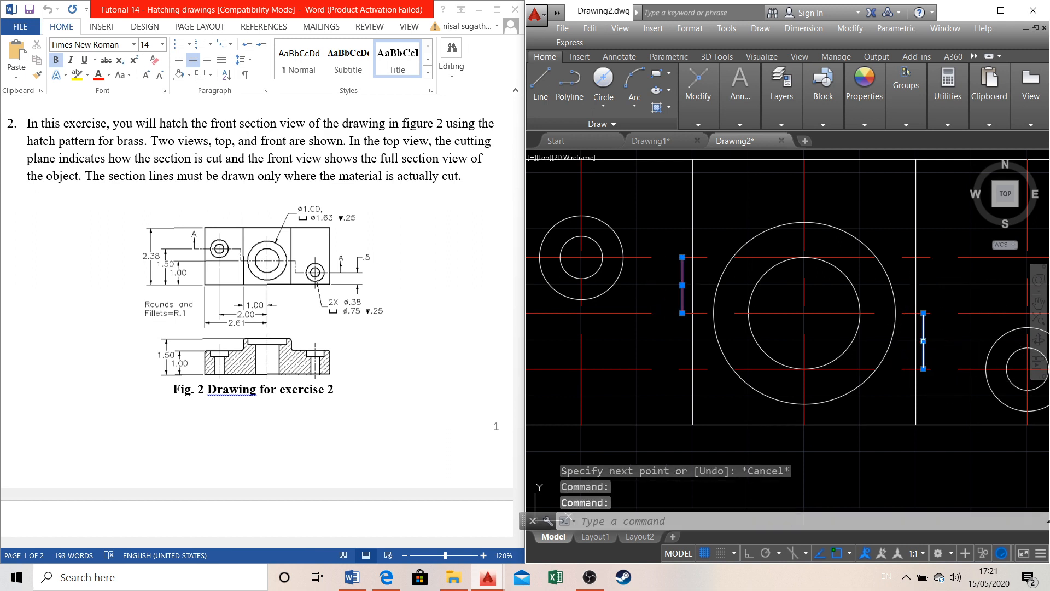
click(697, 95)
click(800, 139)
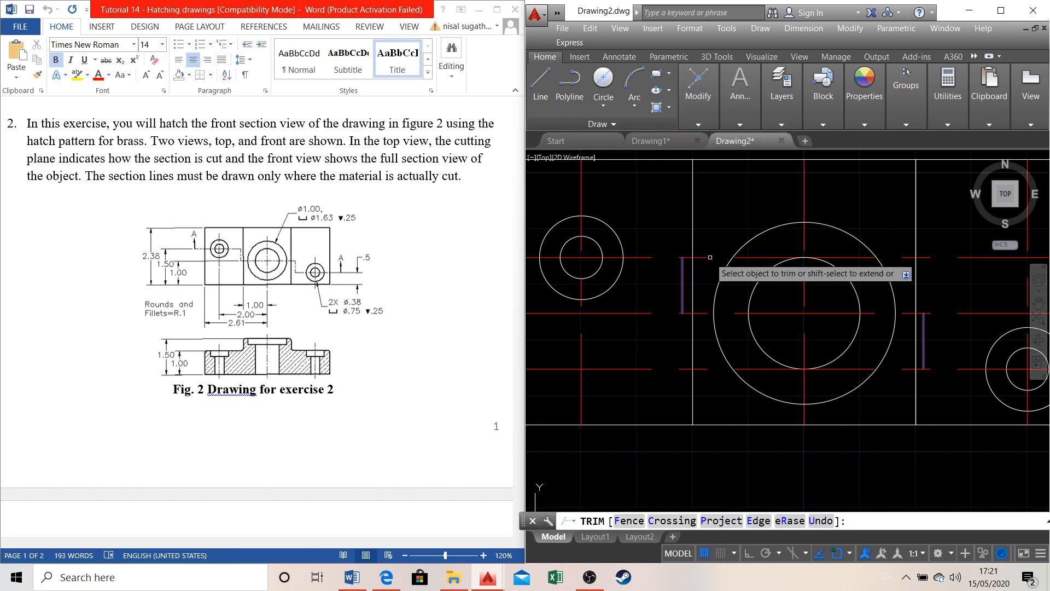
click(704, 368)
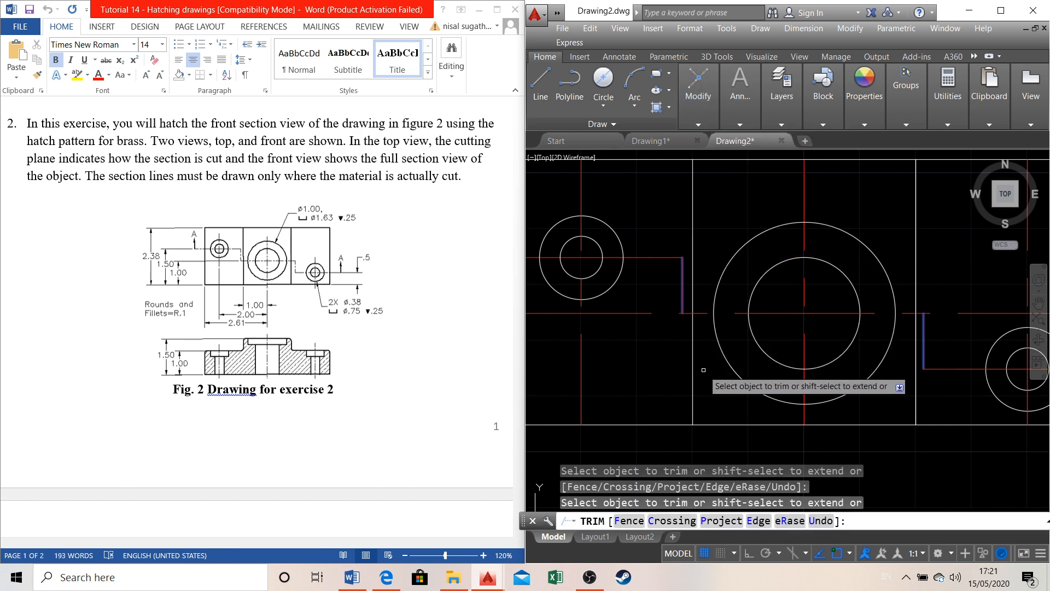
click(635, 313)
click(952, 313)
scroll(798, 284, down, 4)
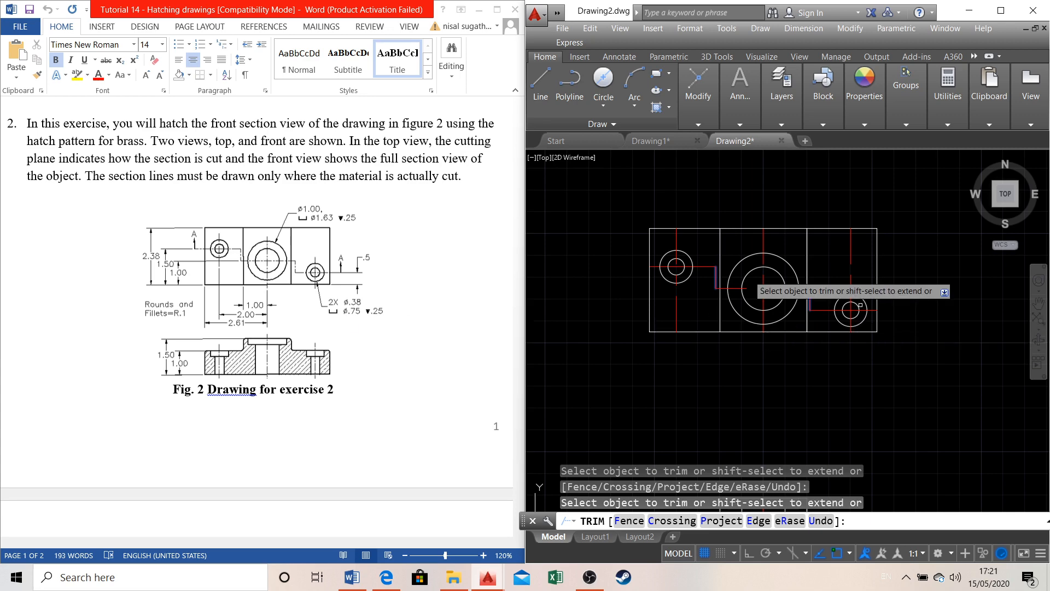
scroll(628, 252, down, 1)
scroll(765, 294, up, 1)
scroll(683, 195, down, 1)
scroll(726, 309, up, 1)
scroll(690, 265, down, 1)
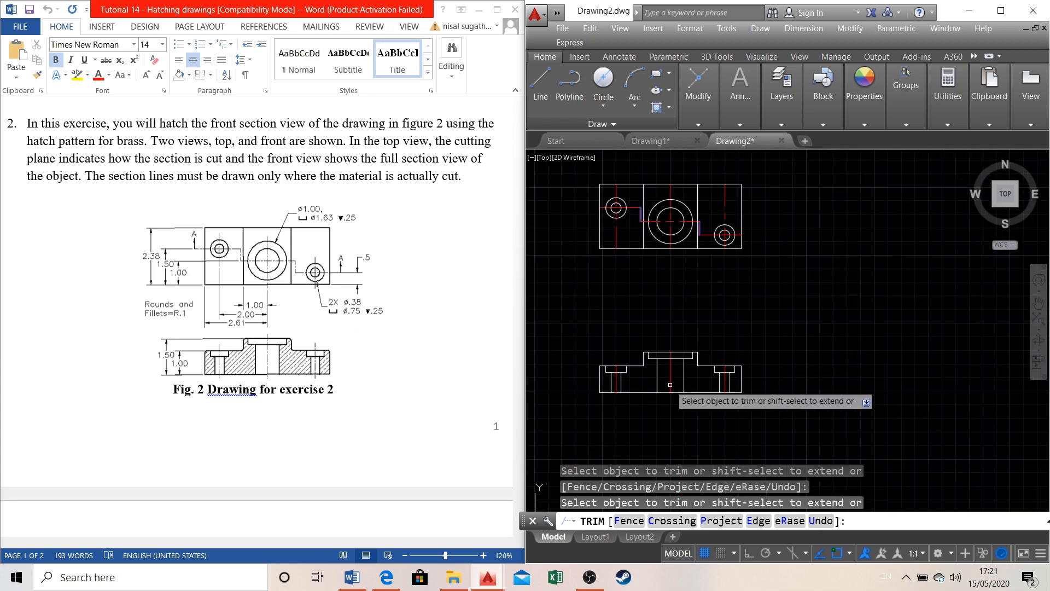
scroll(670, 377, up, 2)
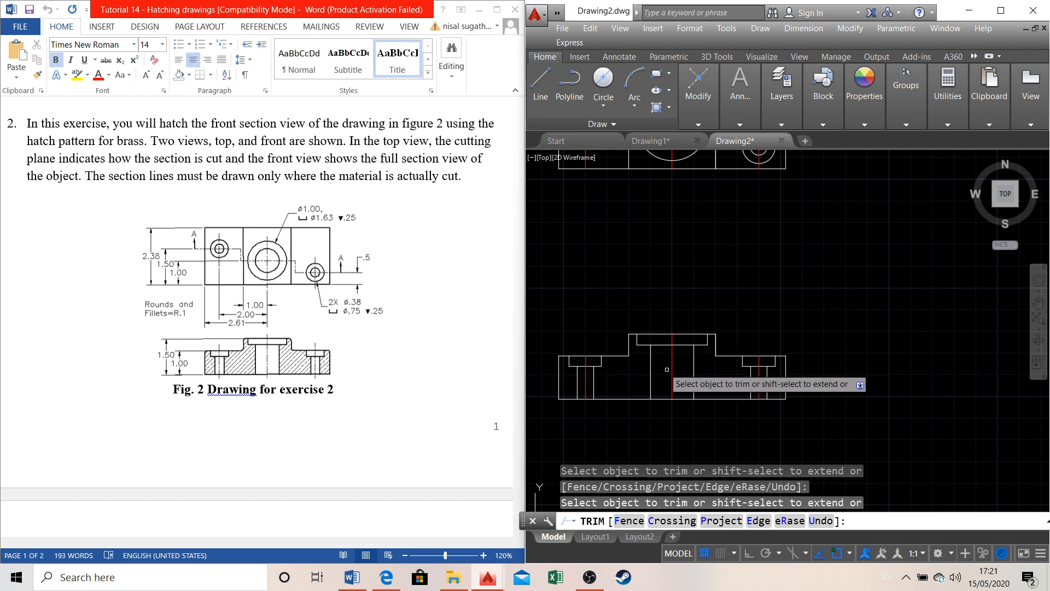
key(Escape)
Set the global linetype scale factor to 0.5 with LTSCALE
click(817, 521)
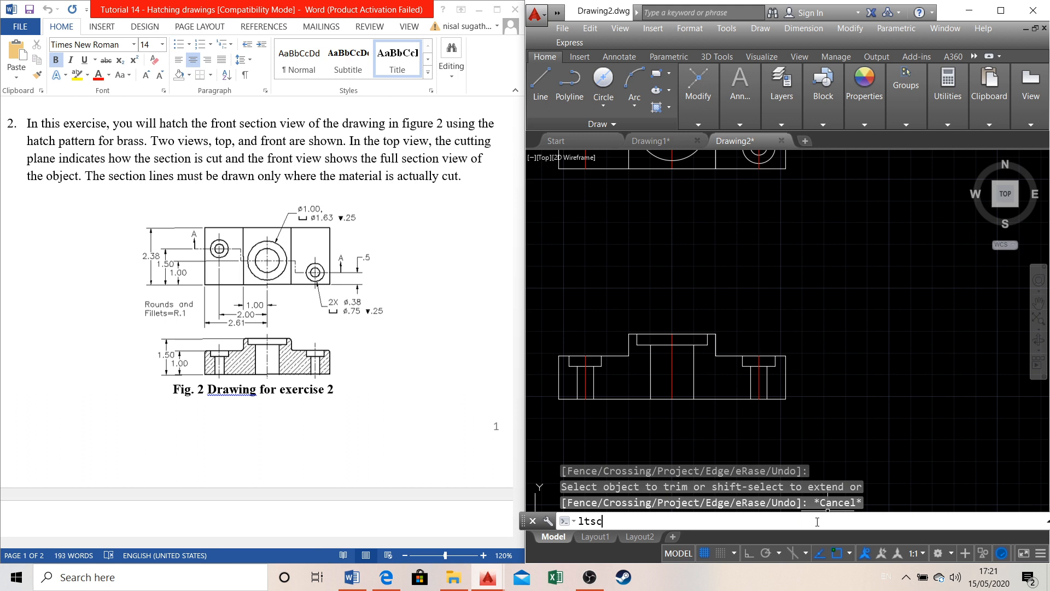
text(ltsca)
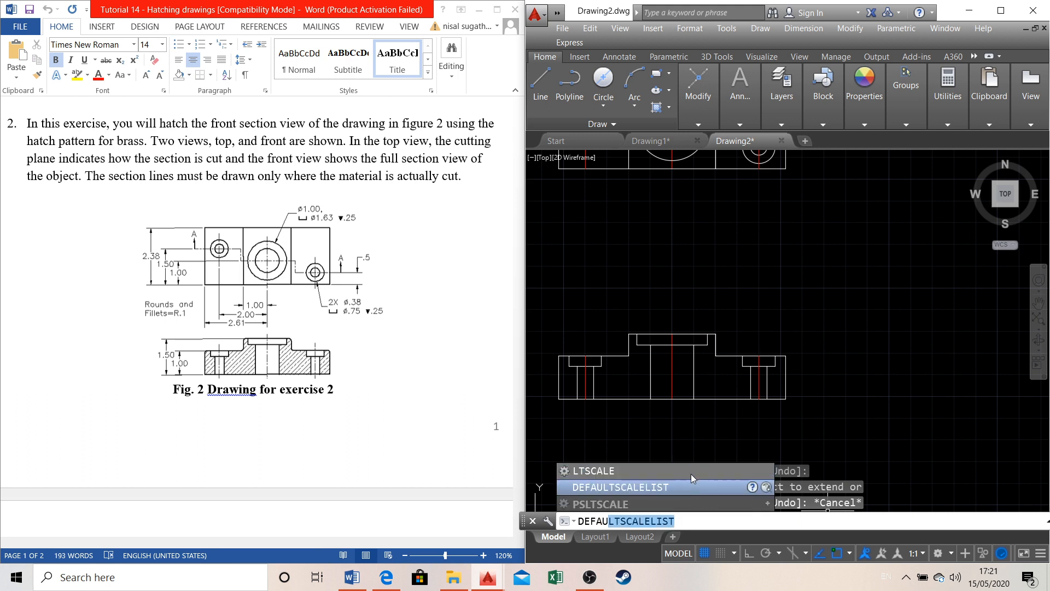
click(690, 472)
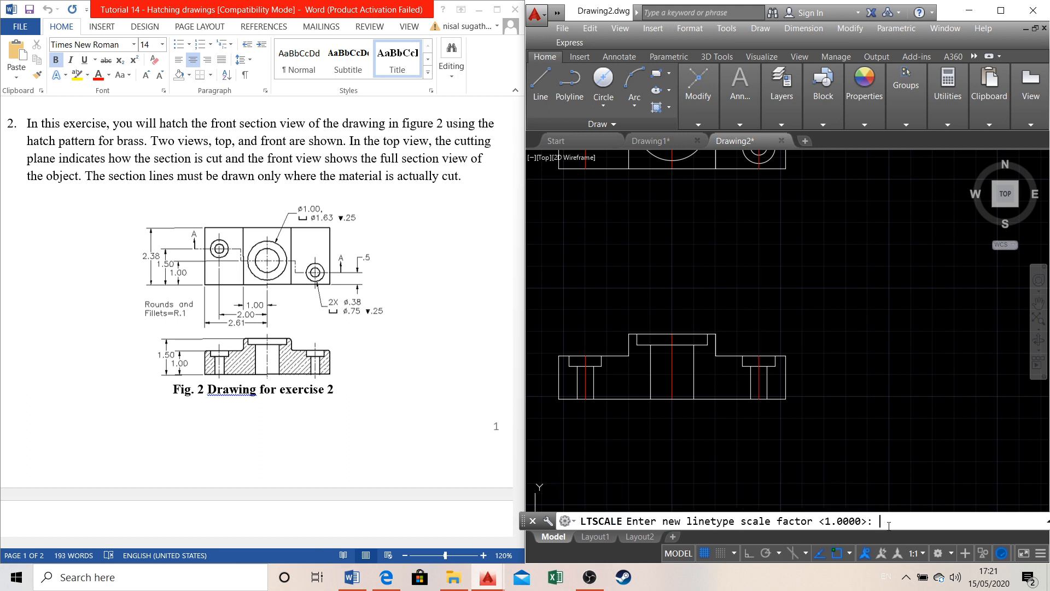
text(0.5)
key(Return)
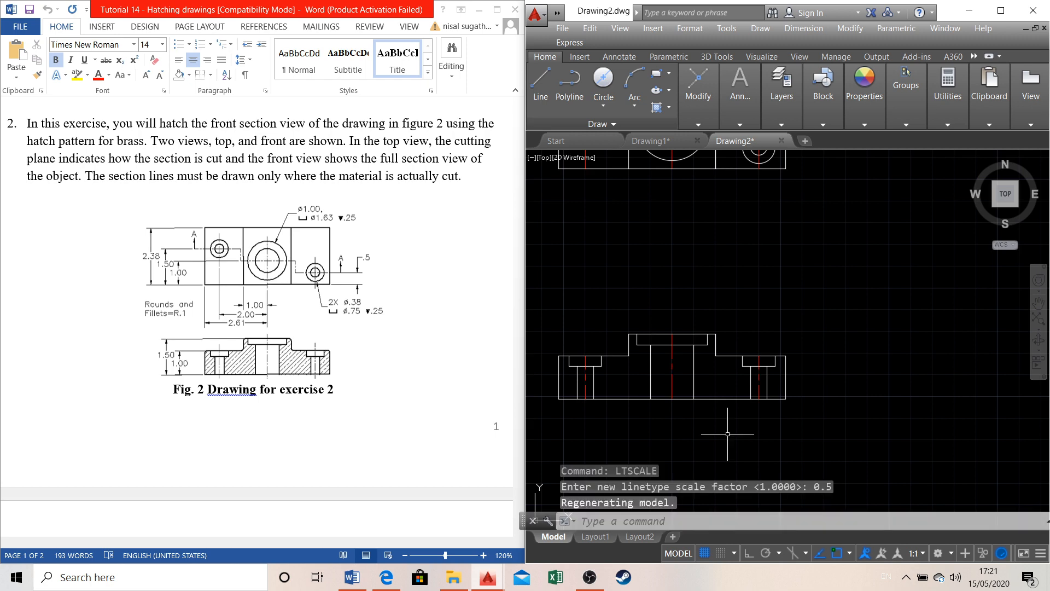
scroll(806, 351, down, 3)
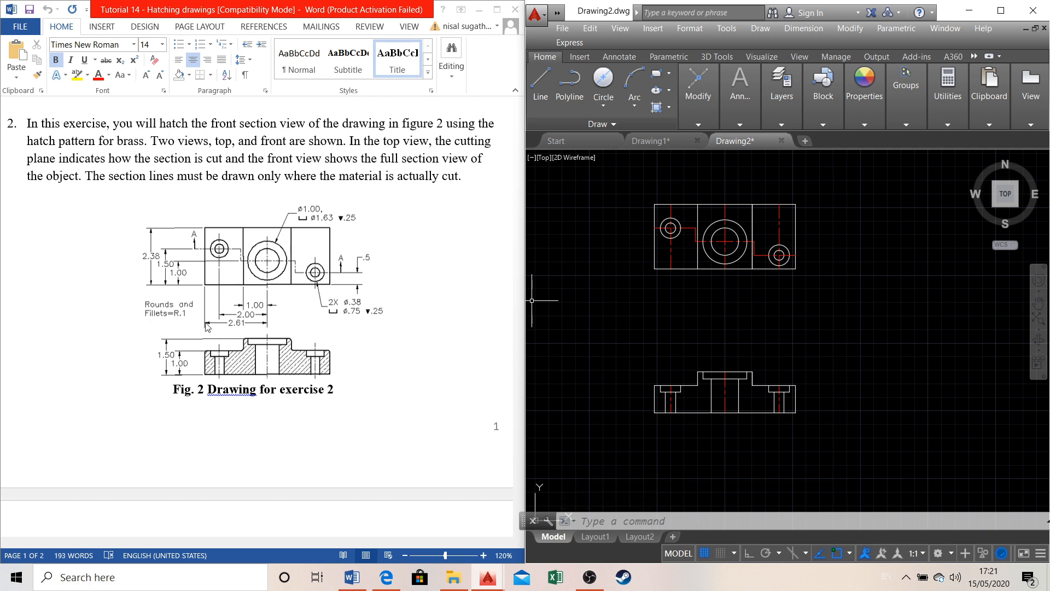
Fillet the front view's upper left outer corner and the inner corner left of the boss with radius 0.1, using the Multiple option
scroll(206, 326, up, 2)
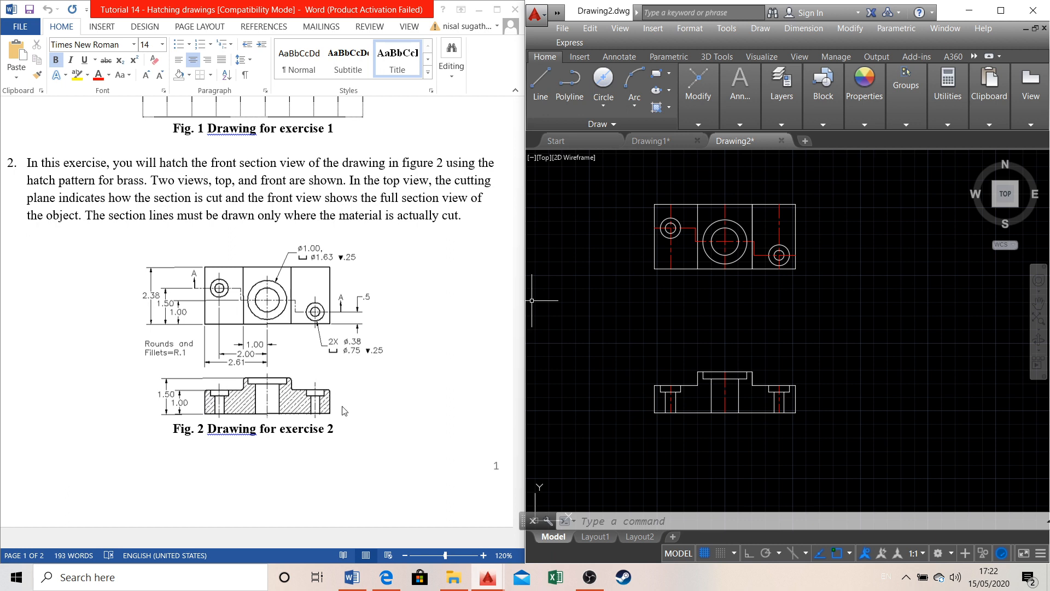
scroll(351, 289, up, 1)
scroll(351, 290, down, 1)
scroll(691, 411, up, 2)
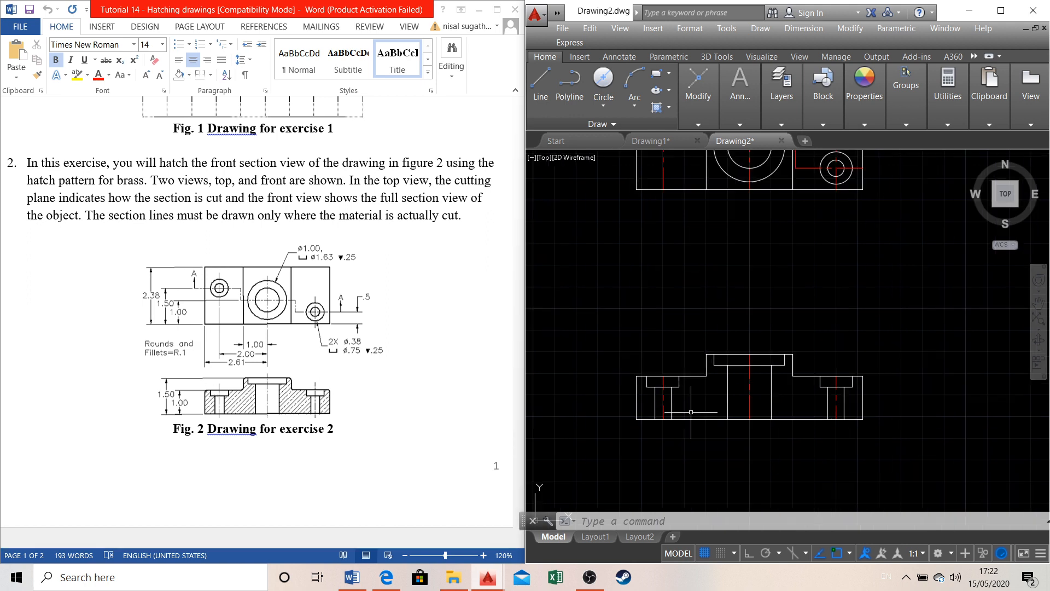
click(703, 119)
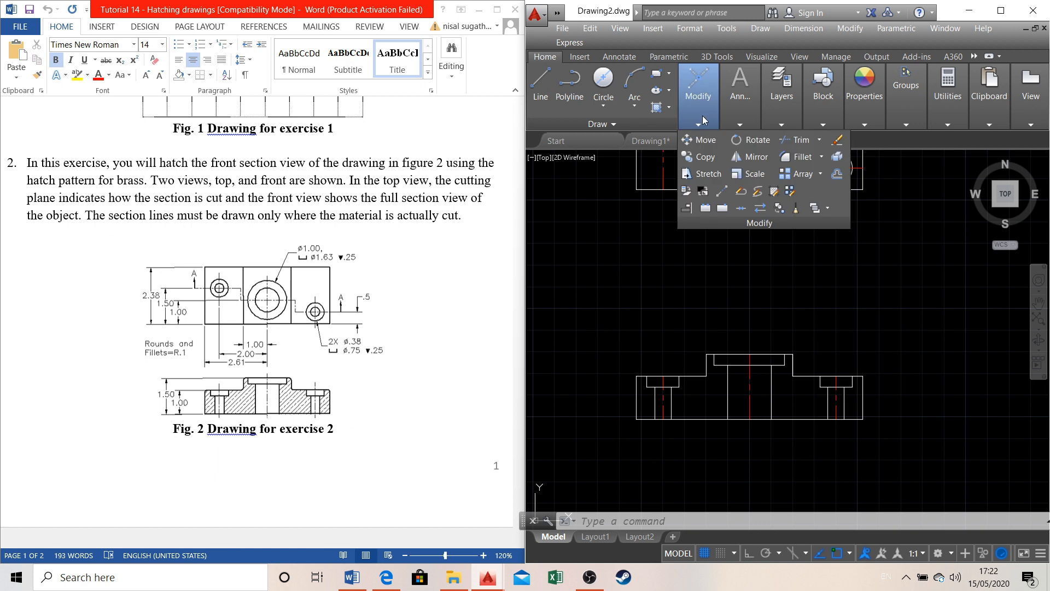
click(798, 157)
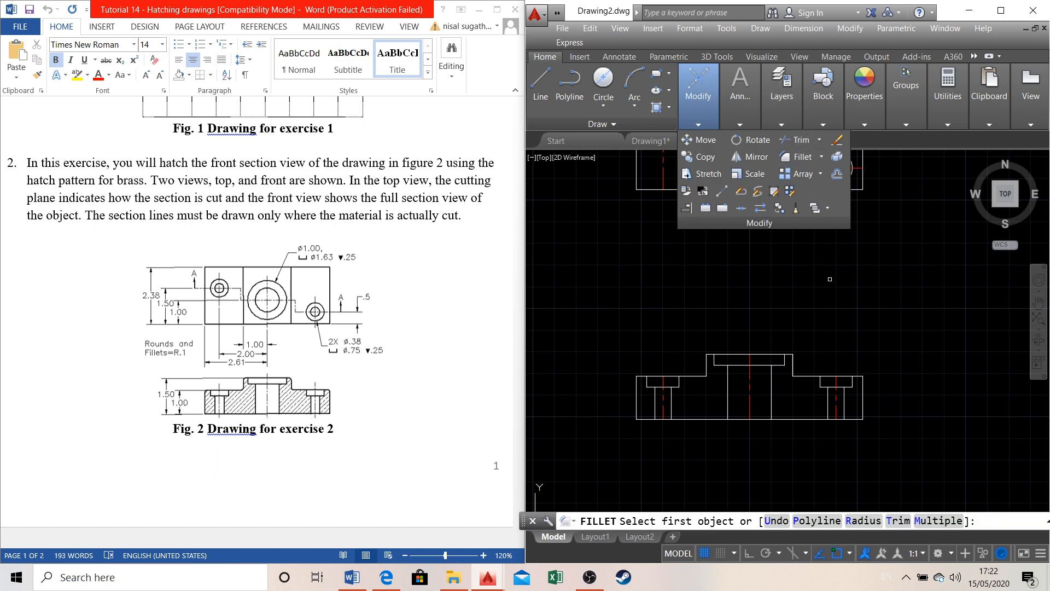
click(862, 522)
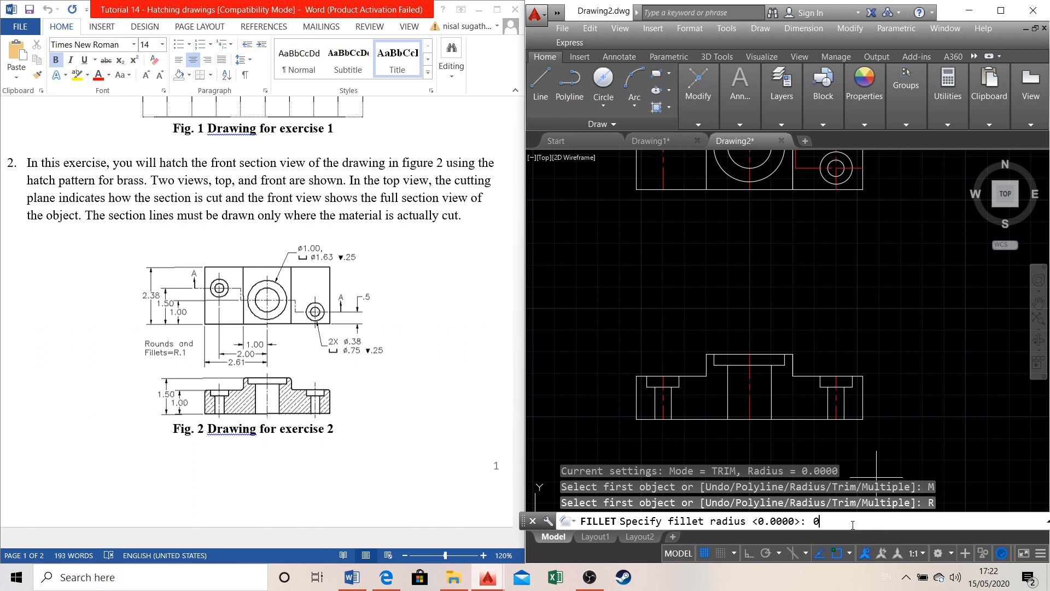
key(Return)
click(953, 521)
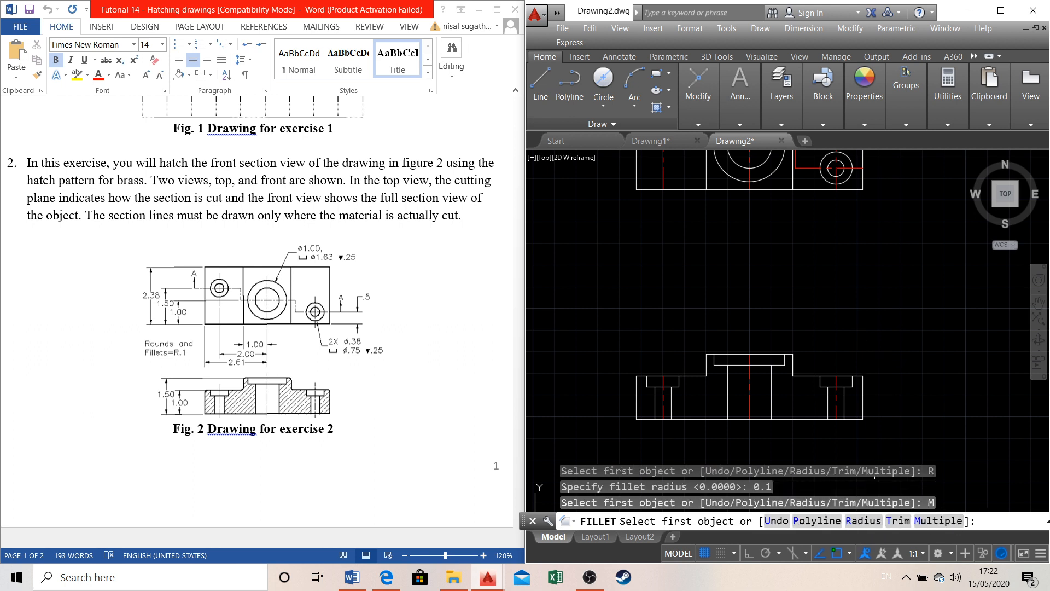
scroll(653, 387, up, 2)
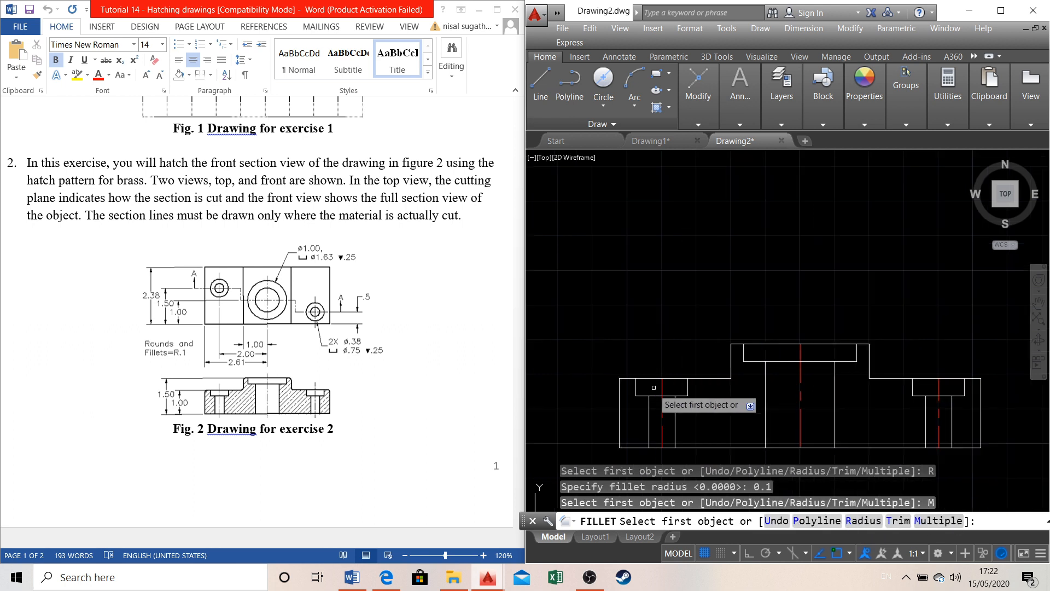
click(620, 395)
click(629, 379)
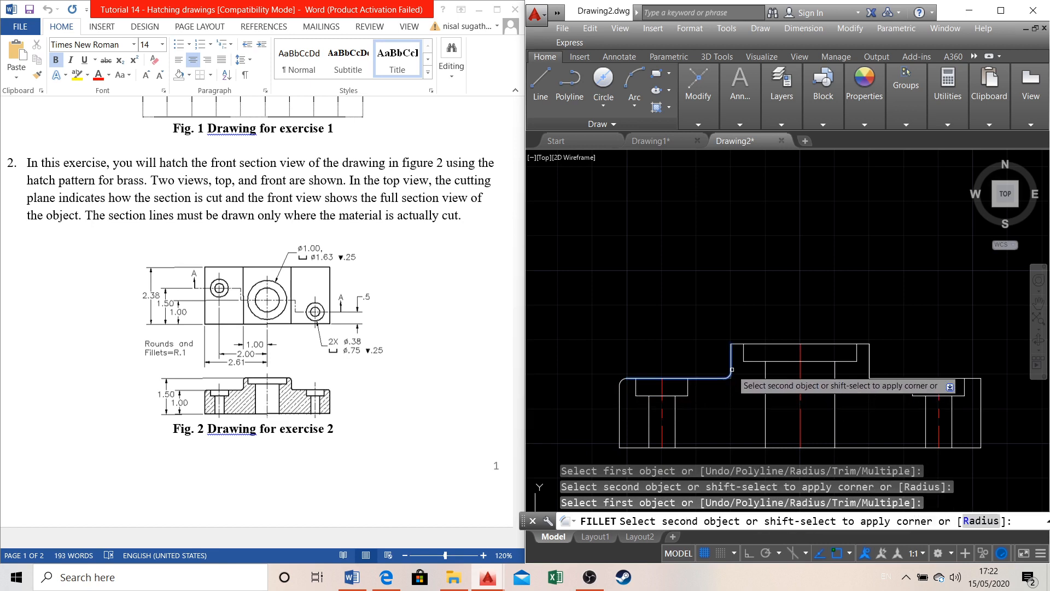
click(731, 370)
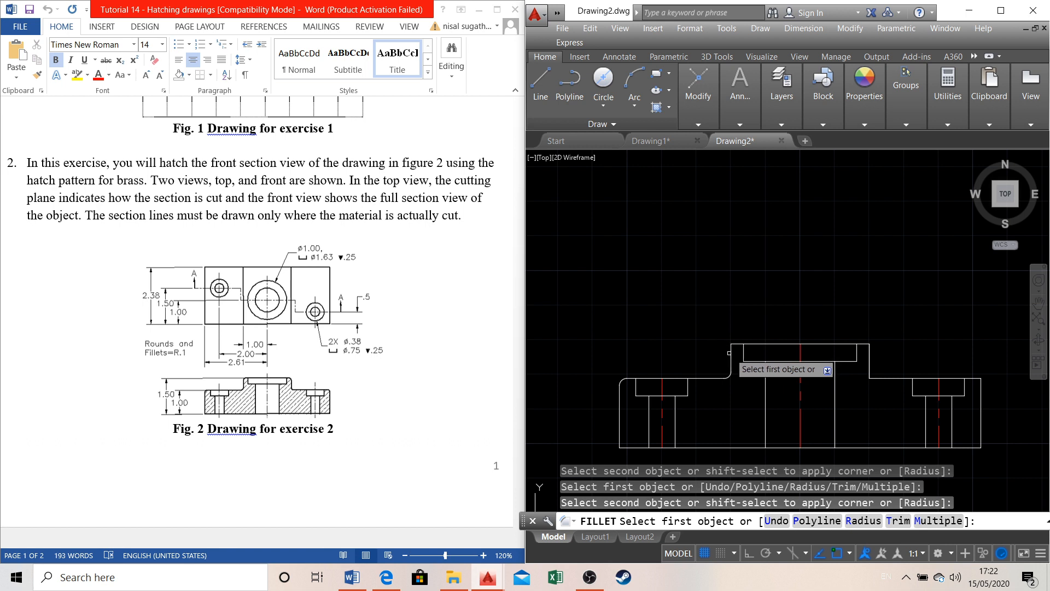
Fillet both top corners of the raised boss in the front view with the 0.1 radius
click(733, 354)
click(733, 352)
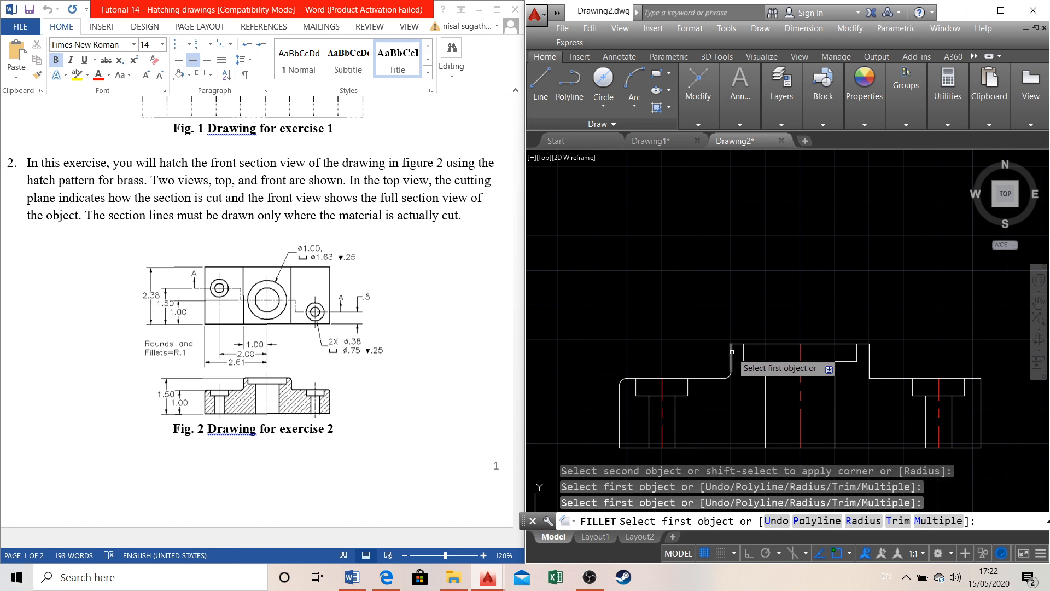
click(733, 351)
click(829, 344)
click(859, 345)
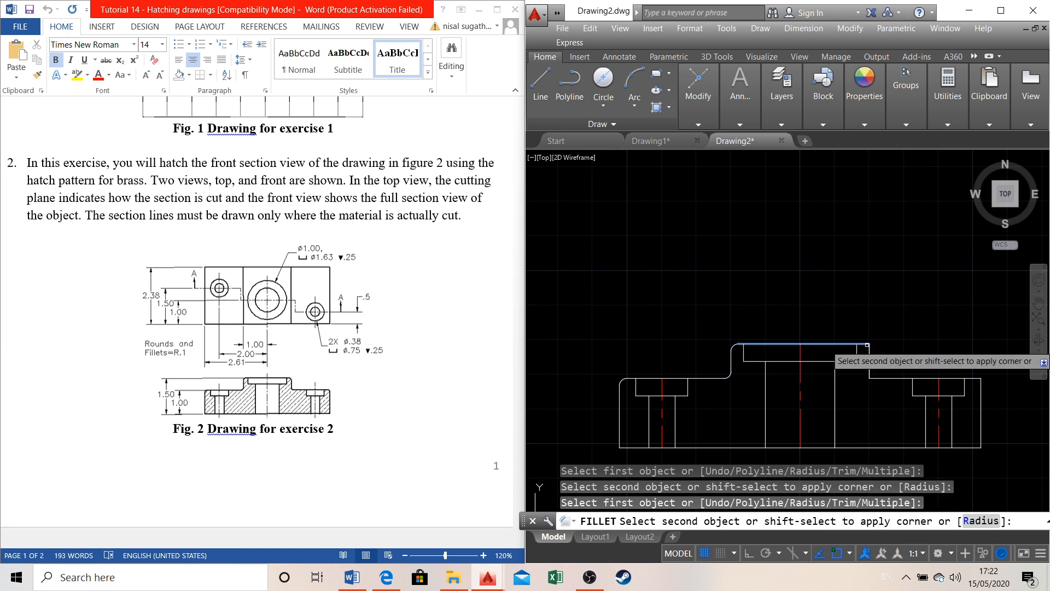
click(875, 345)
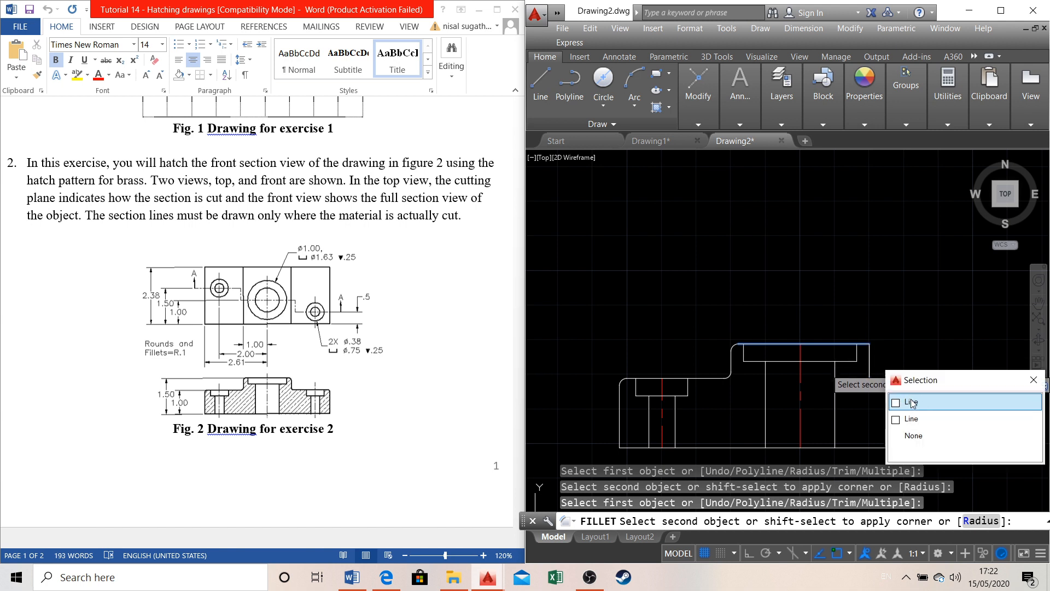
click(911, 403)
scroll(884, 347, up, 4)
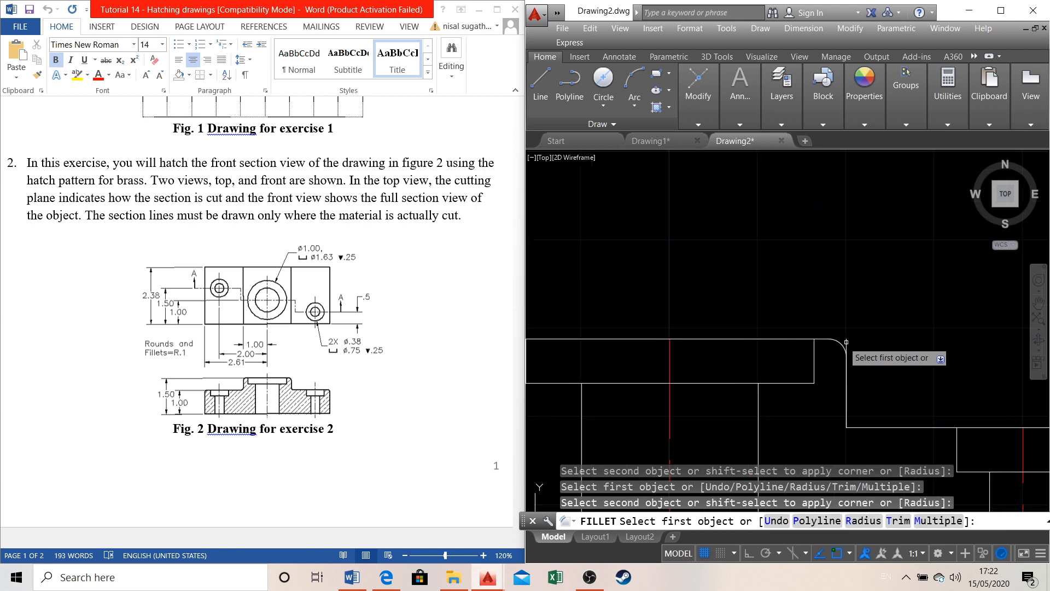
scroll(846, 343, down, 4)
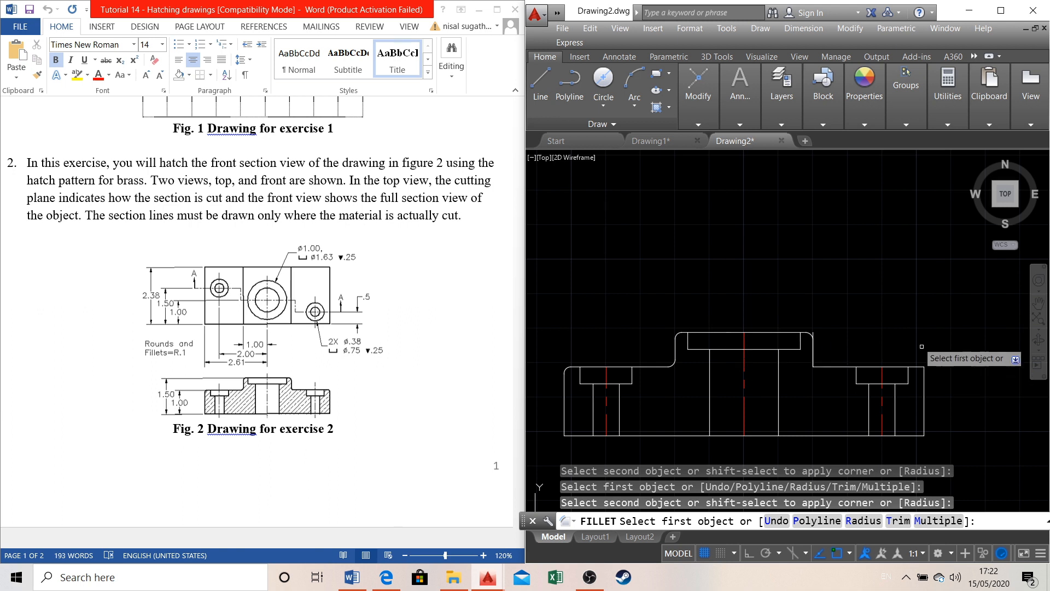
Fillet the inner corner where the boss's right side meets the base's upper edge in the front view, and end the command
click(818, 368)
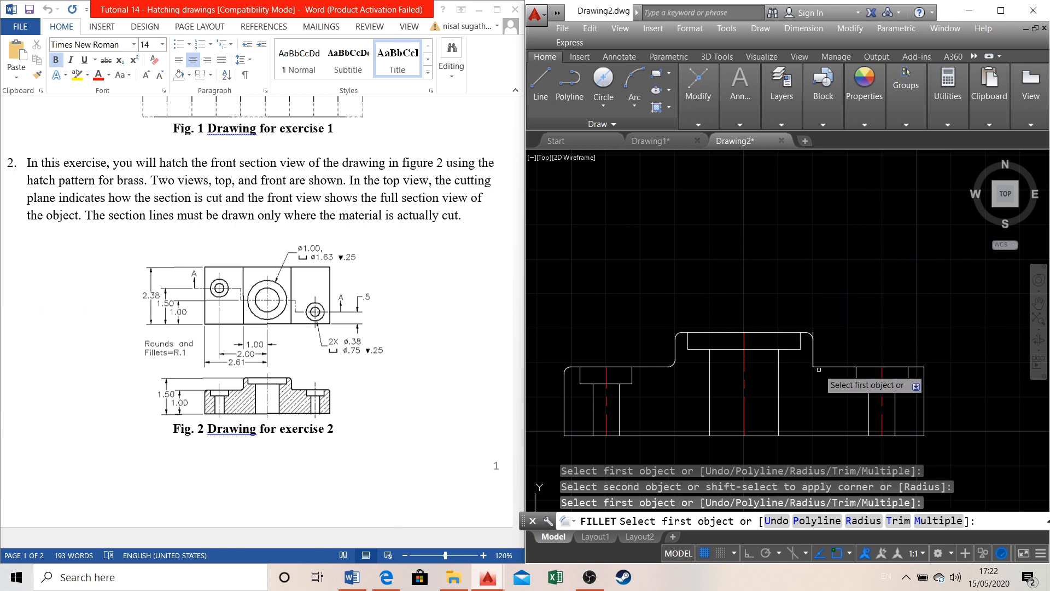
click(818, 368)
click(818, 368)
click(825, 367)
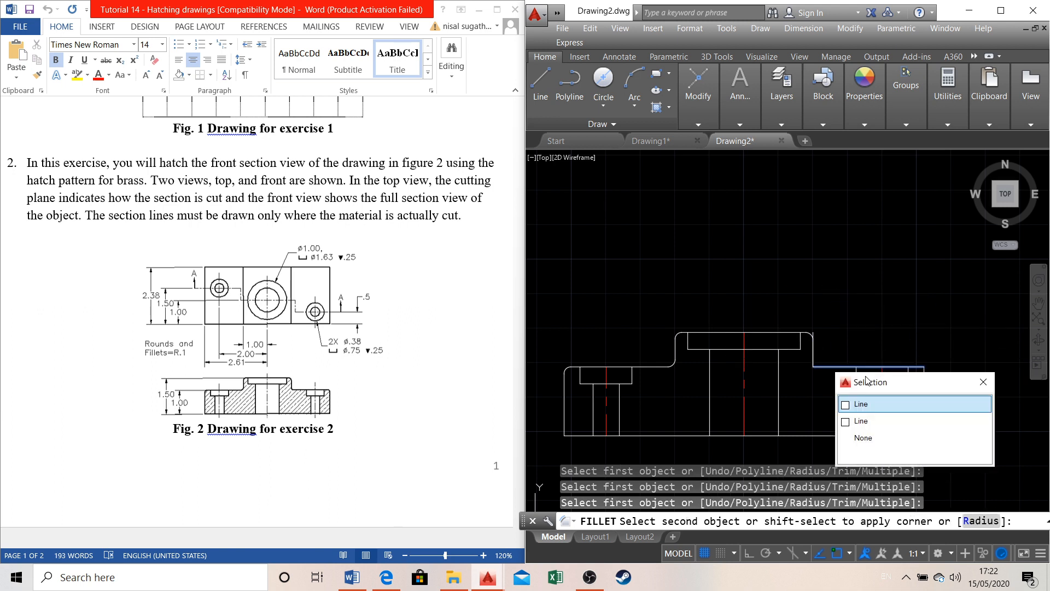
click(875, 413)
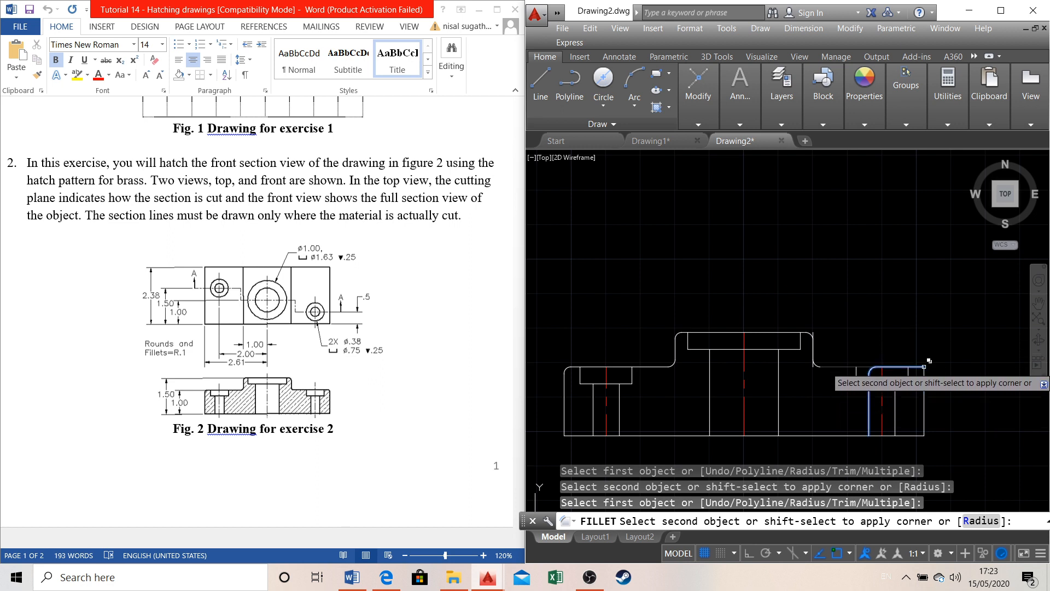
key(Escape)
click(924, 377)
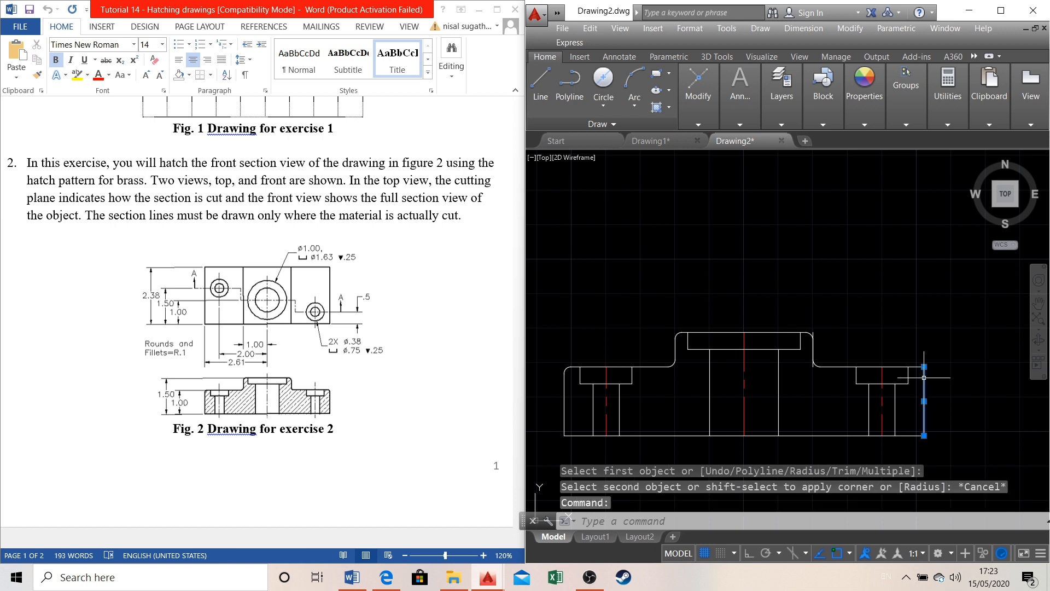
key(Escape)
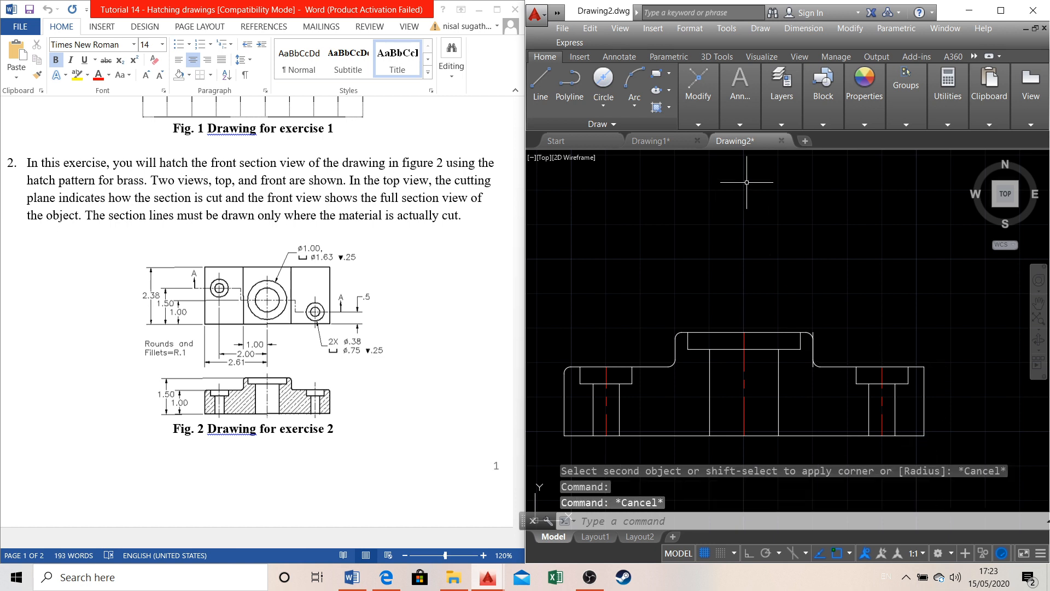
Fillet the base's upper right outer corner in the front view with the 0.1 radius
click(711, 123)
click(794, 158)
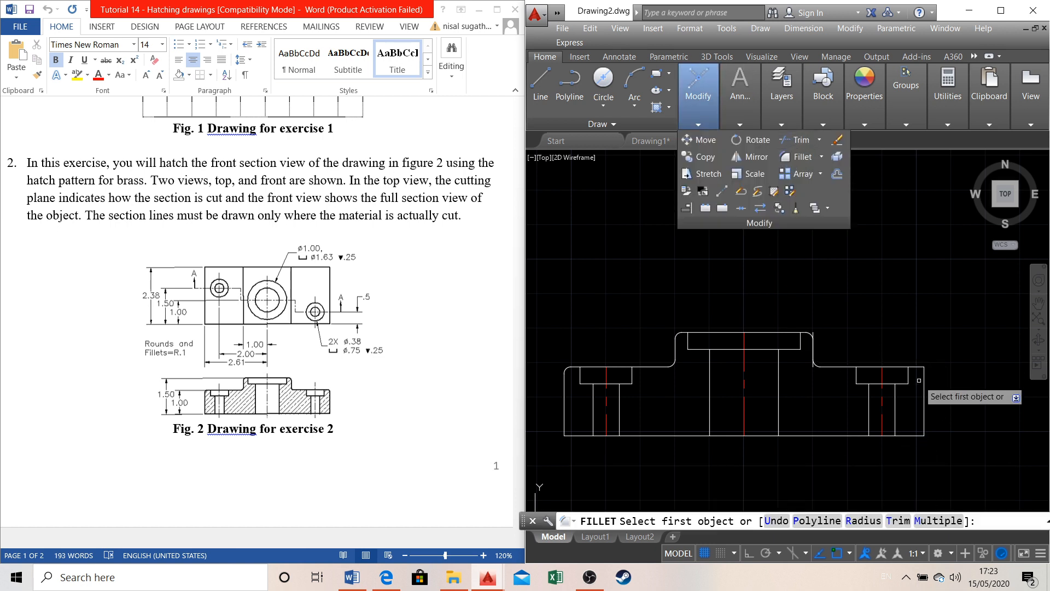
click(916, 367)
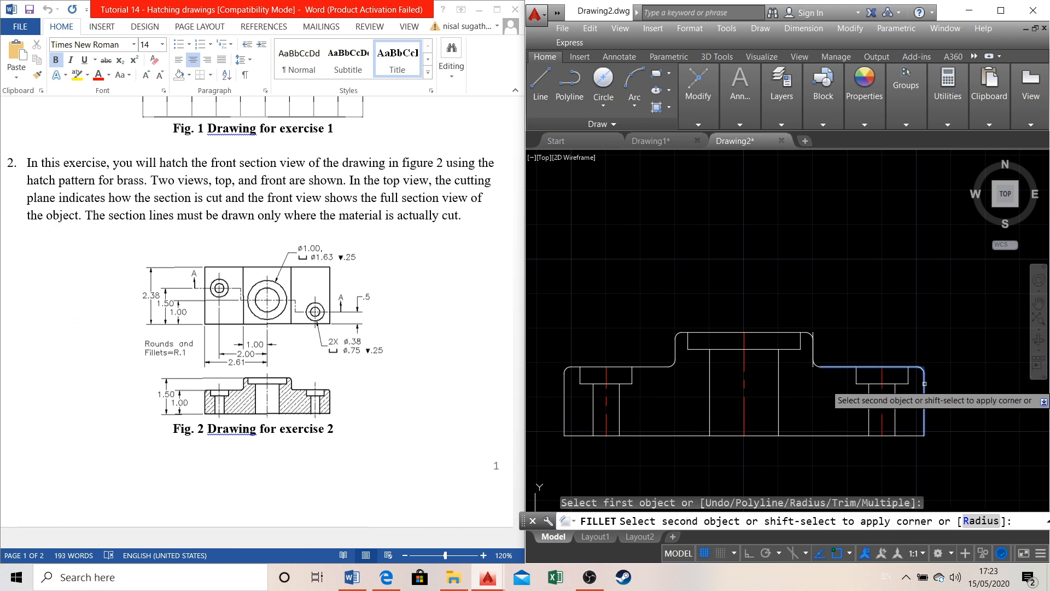
click(925, 383)
Erase the leftover vertical line overlapping the boss's right side in the front view
scroll(852, 330, up, 4)
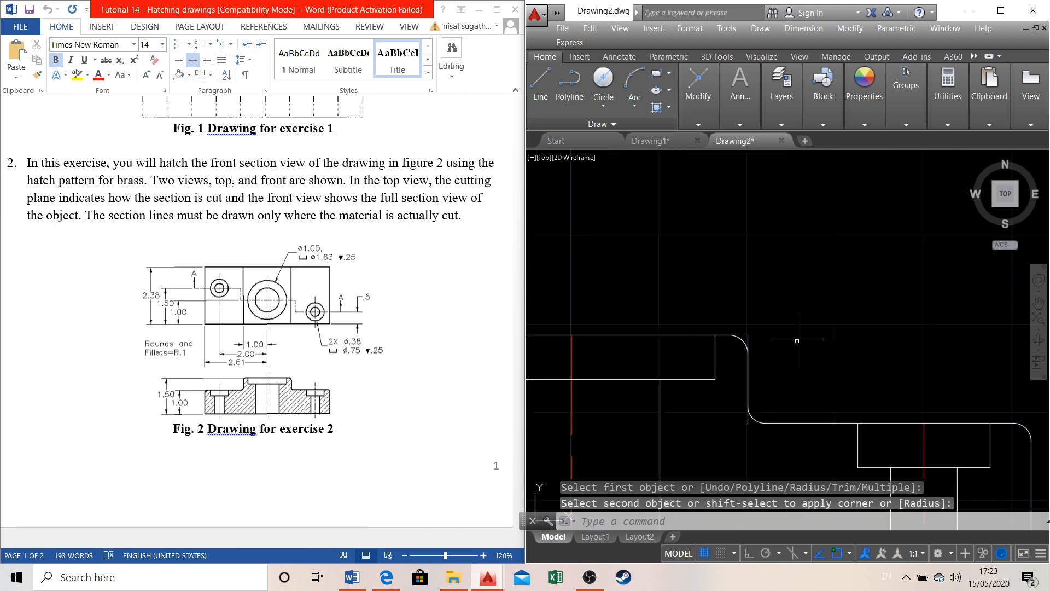
right_click(747, 340)
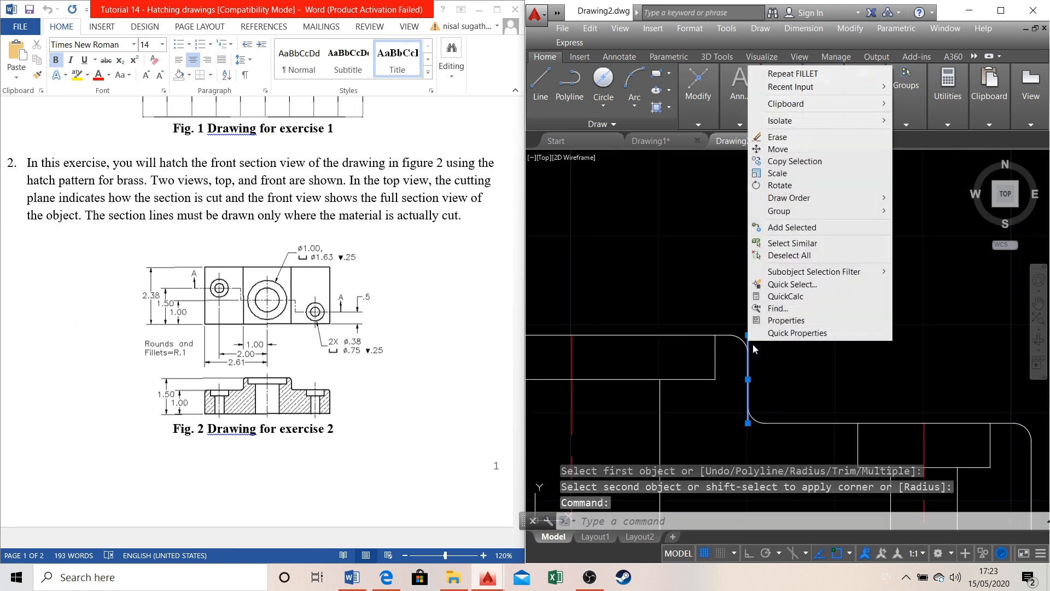
click(774, 148)
scroll(804, 380, down, 8)
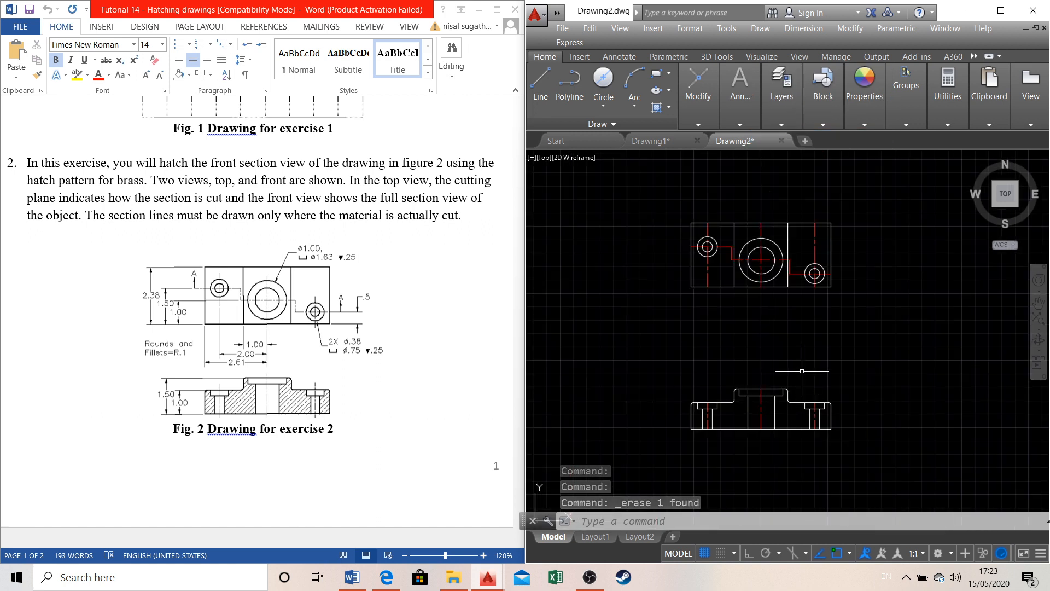
scroll(830, 411, up, 2)
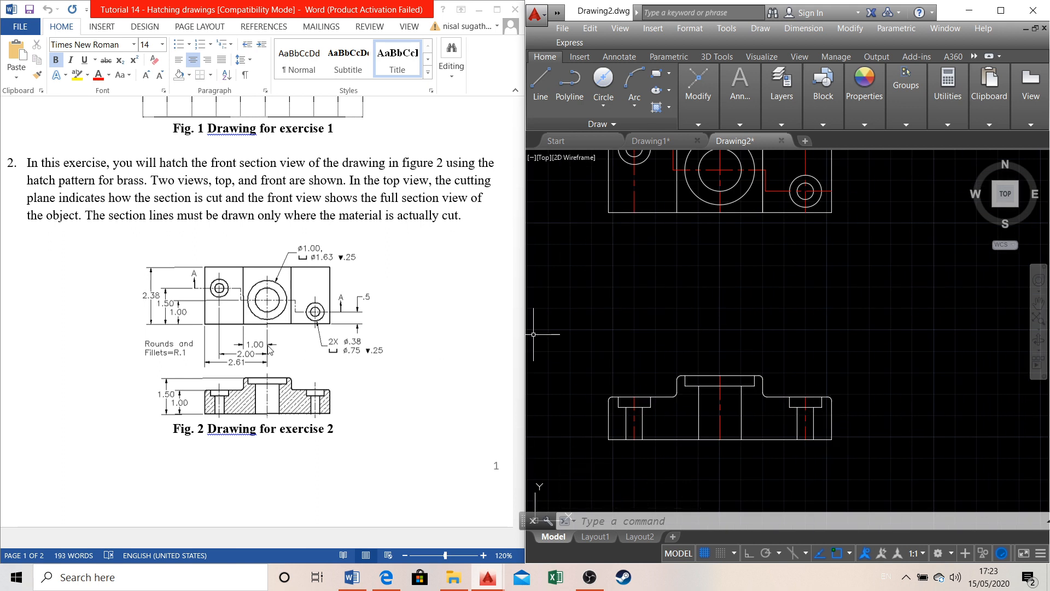
click(725, 121)
click(771, 153)
scroll(616, 381, down, 2)
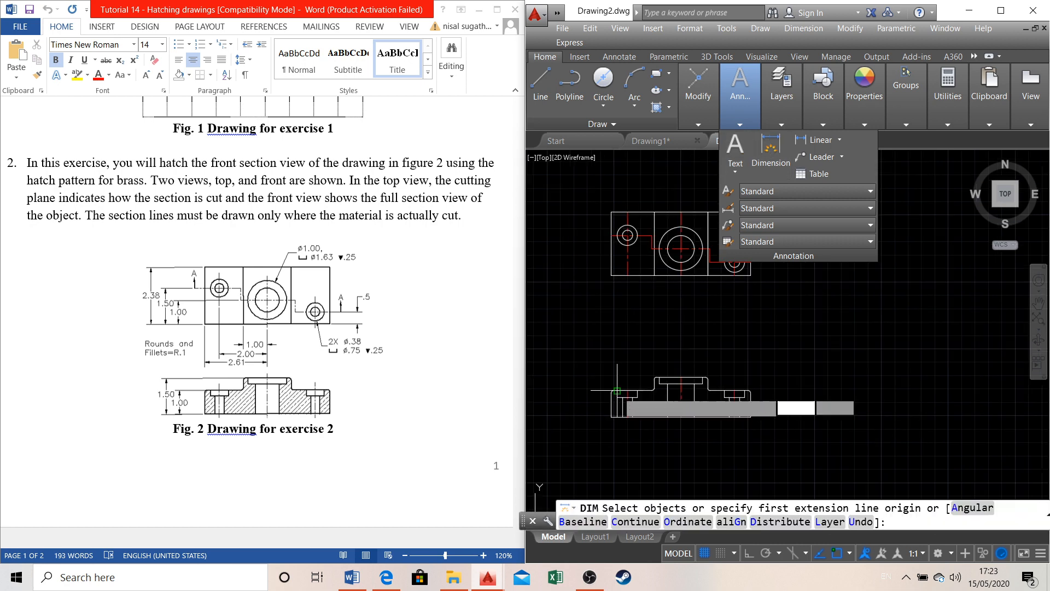
scroll(643, 200, up, 2)
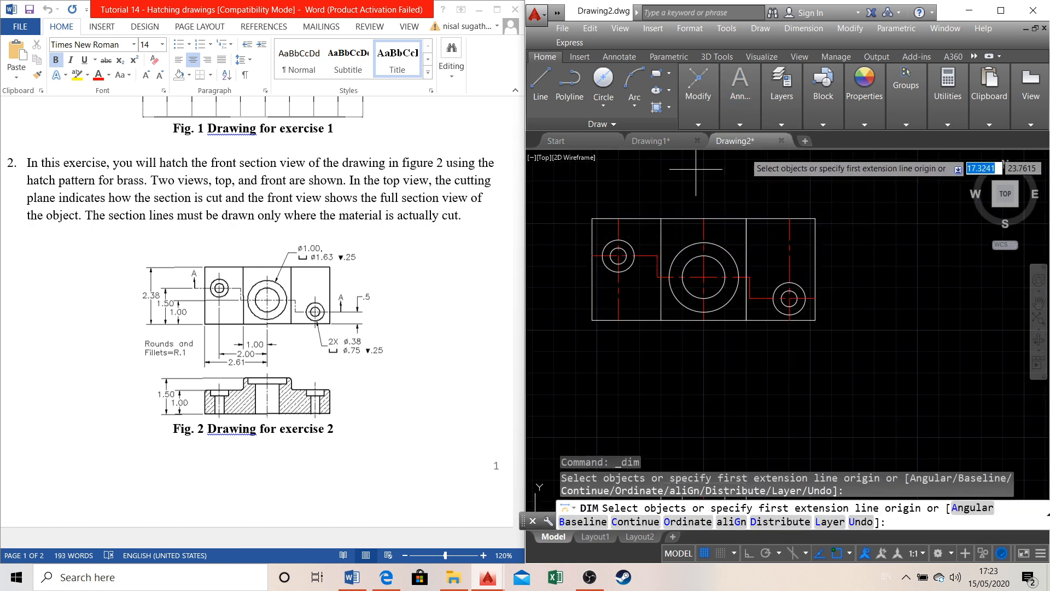
mouse_move(787, 126)
mouse_move(743, 109)
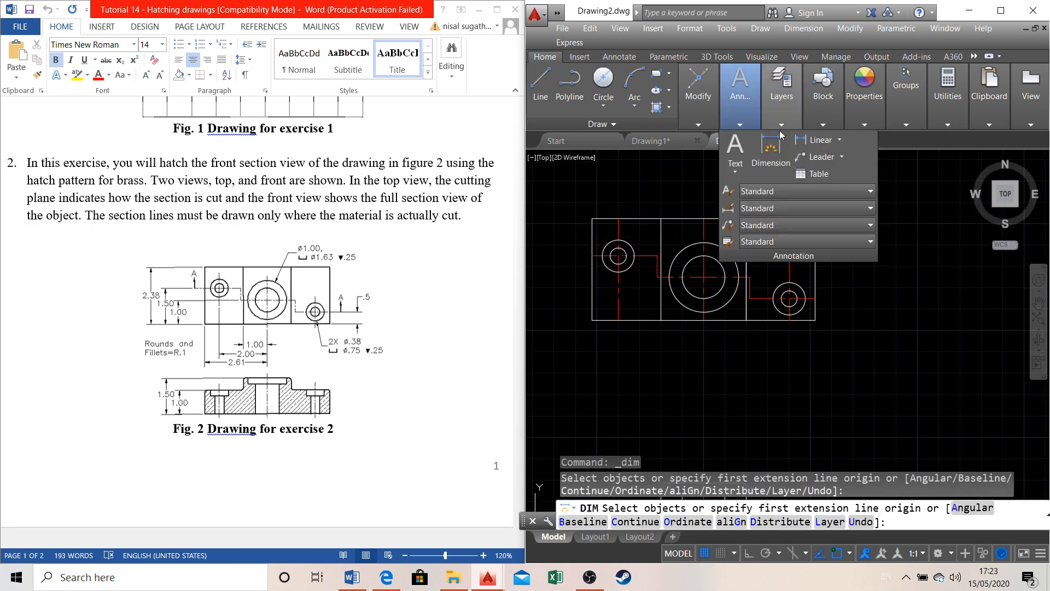
click(818, 139)
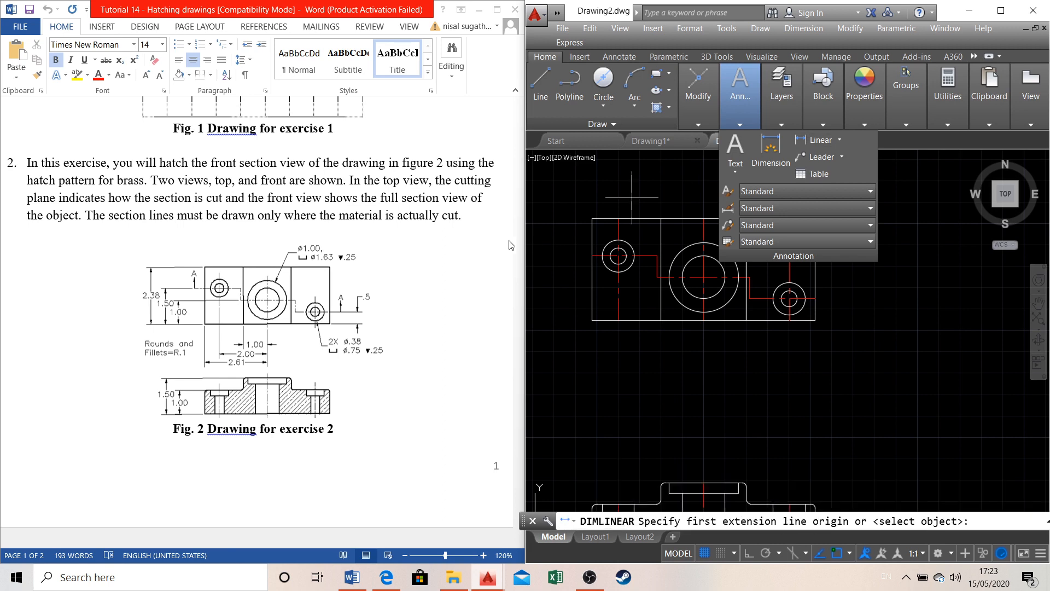
click(592, 218)
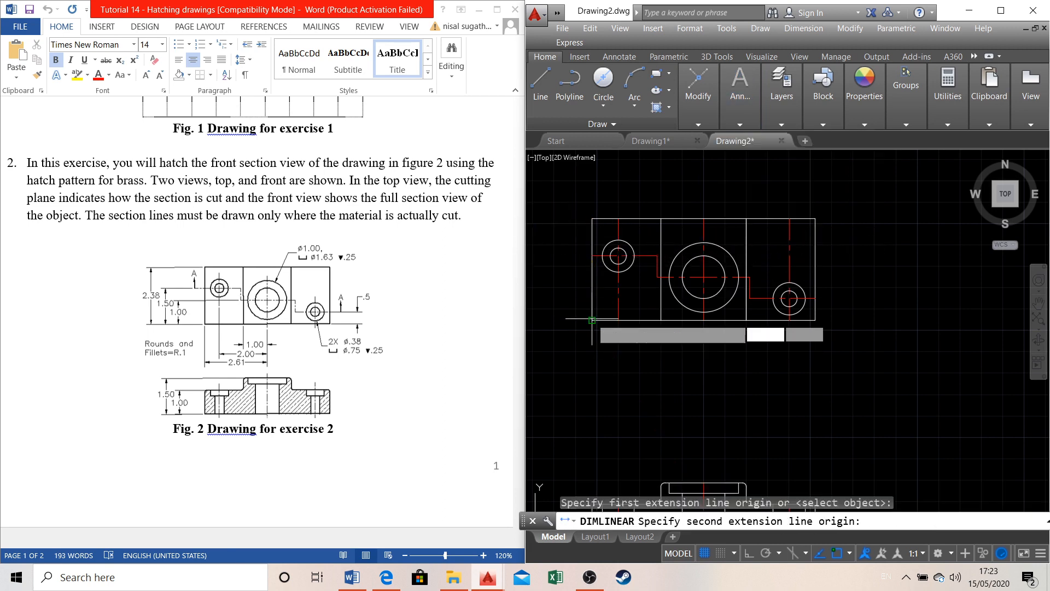
click(591, 319)
key(Escape)
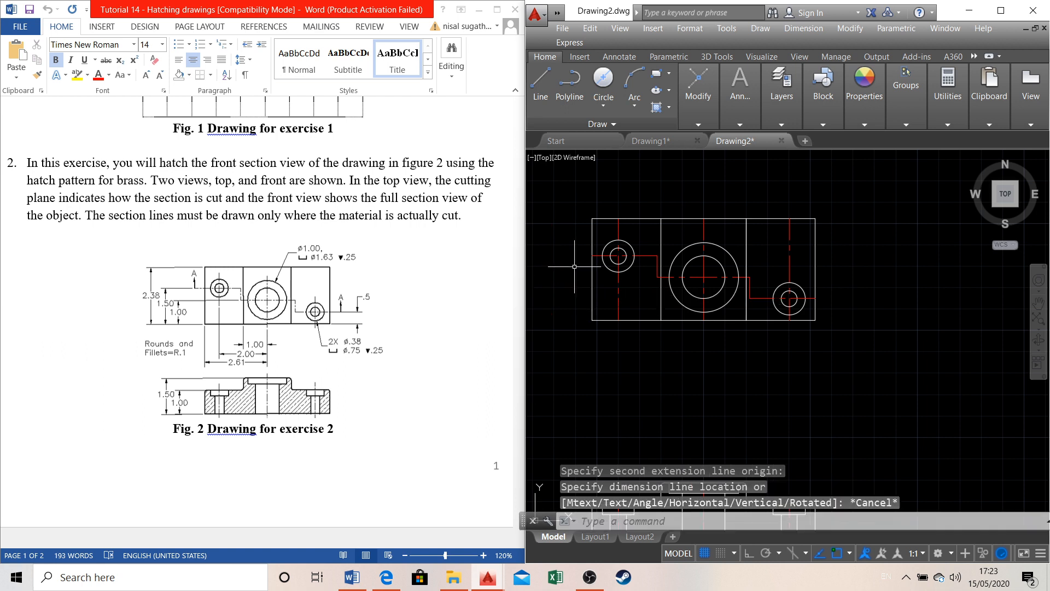
Make layer 0 current and dimension the top view's overall height, placing the dimension line well outside its left edge
click(792, 118)
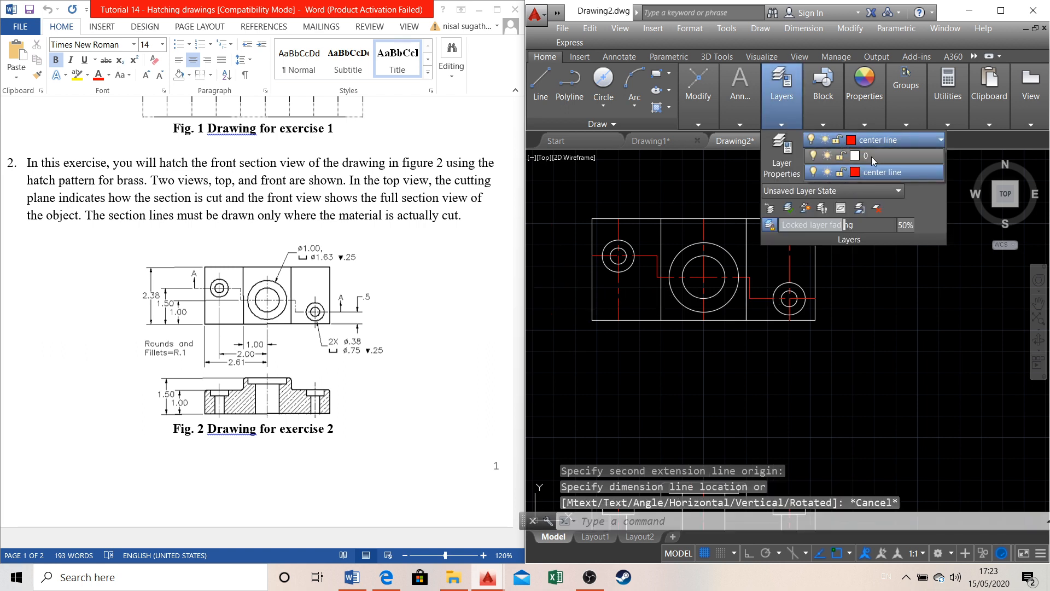
click(871, 156)
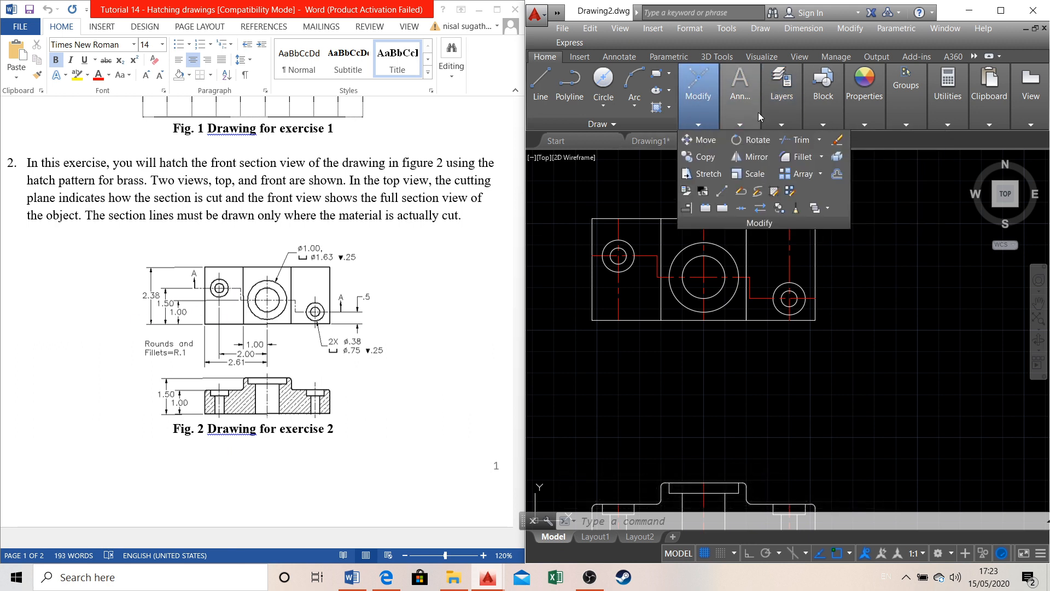
mouse_move(739, 98)
click(771, 151)
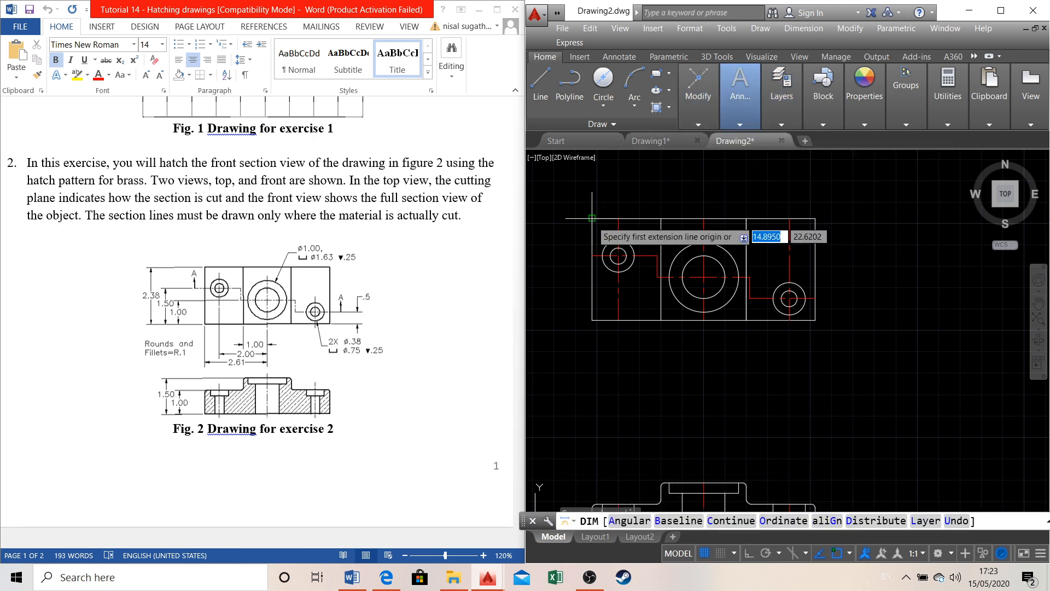
click(592, 218)
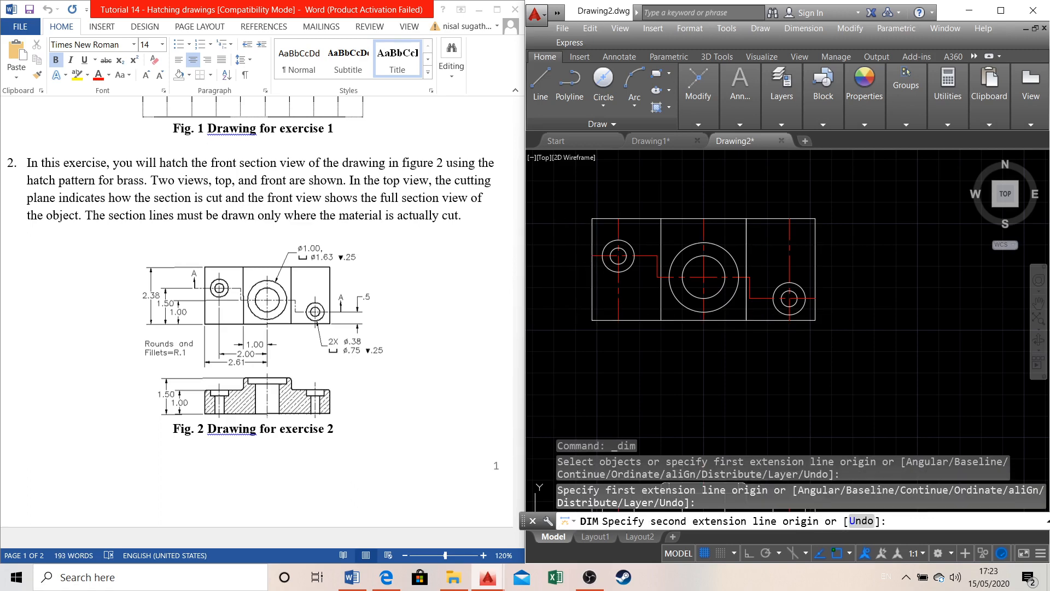
click(592, 320)
scroll(543, 307, down, 2)
scroll(714, 287, down, 2)
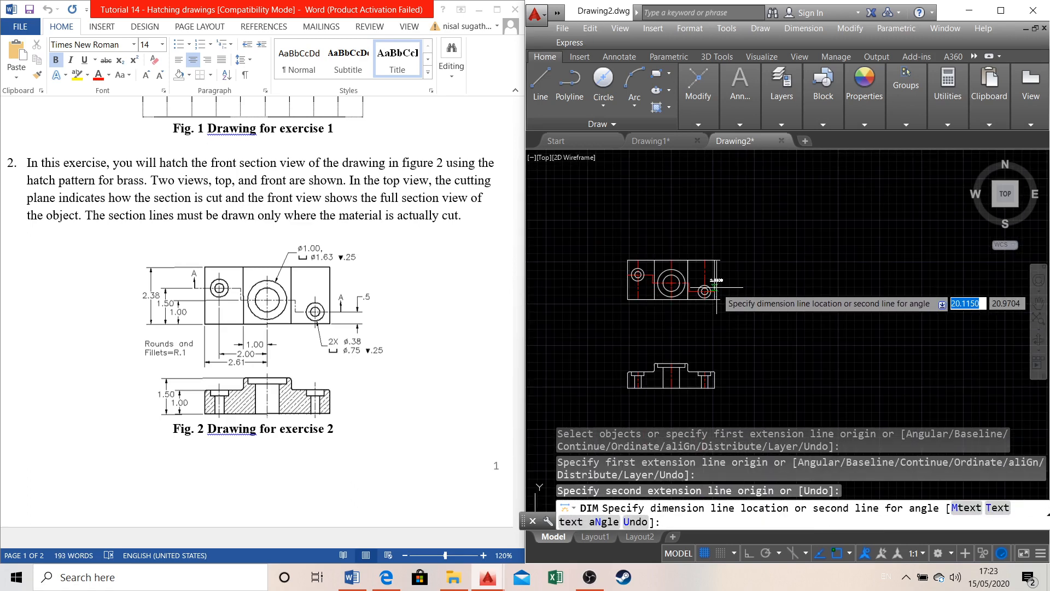
scroll(598, 285, up, 4)
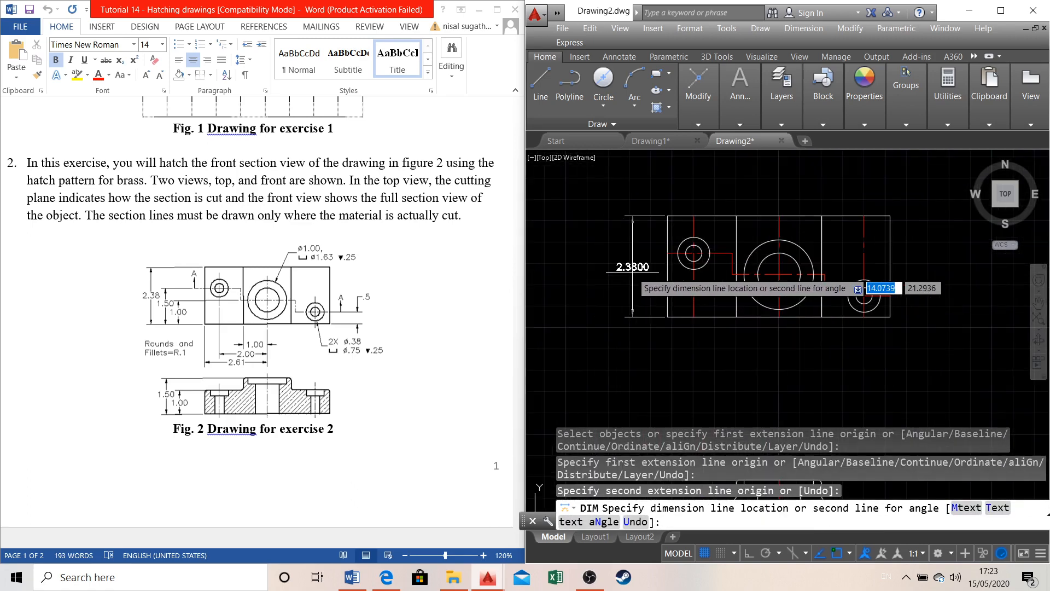
click(569, 279)
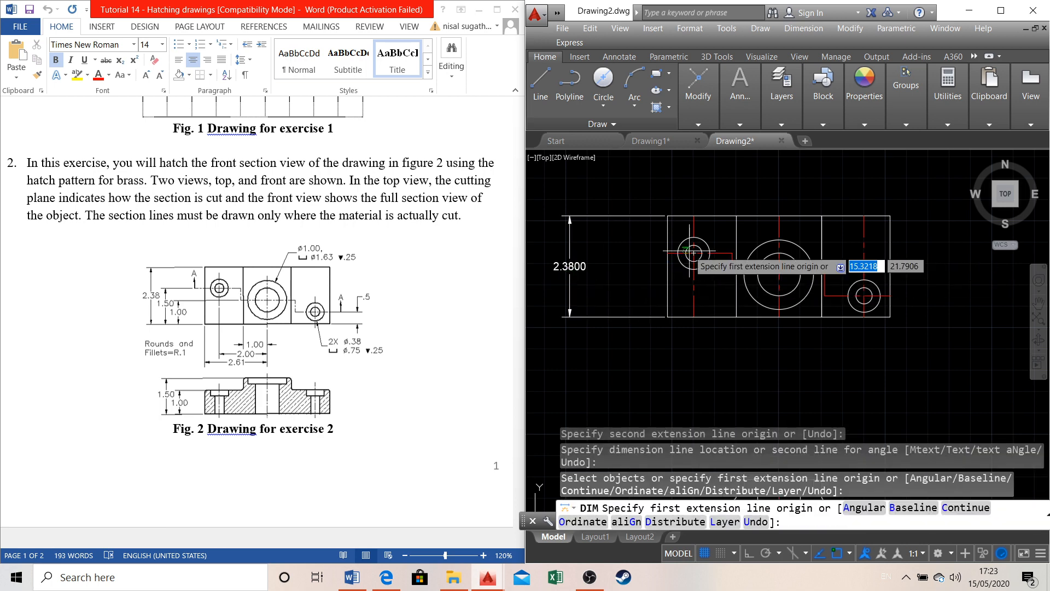
Add a vertical linear dimension from the left small hole's centre to the top view's lower edge, inside the overall height dimension
scroll(693, 253, up, 4)
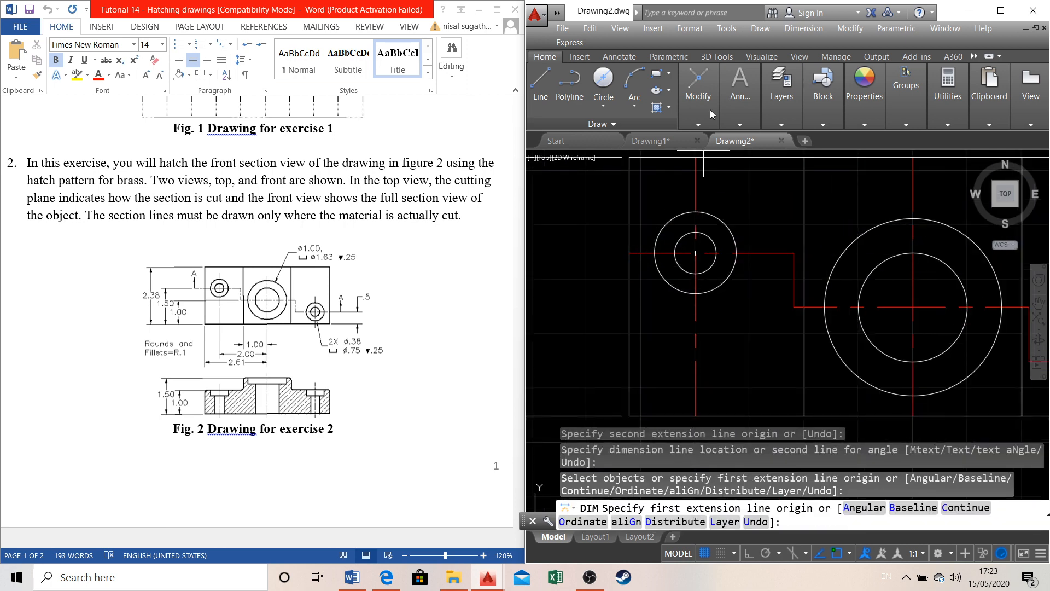
click(745, 123)
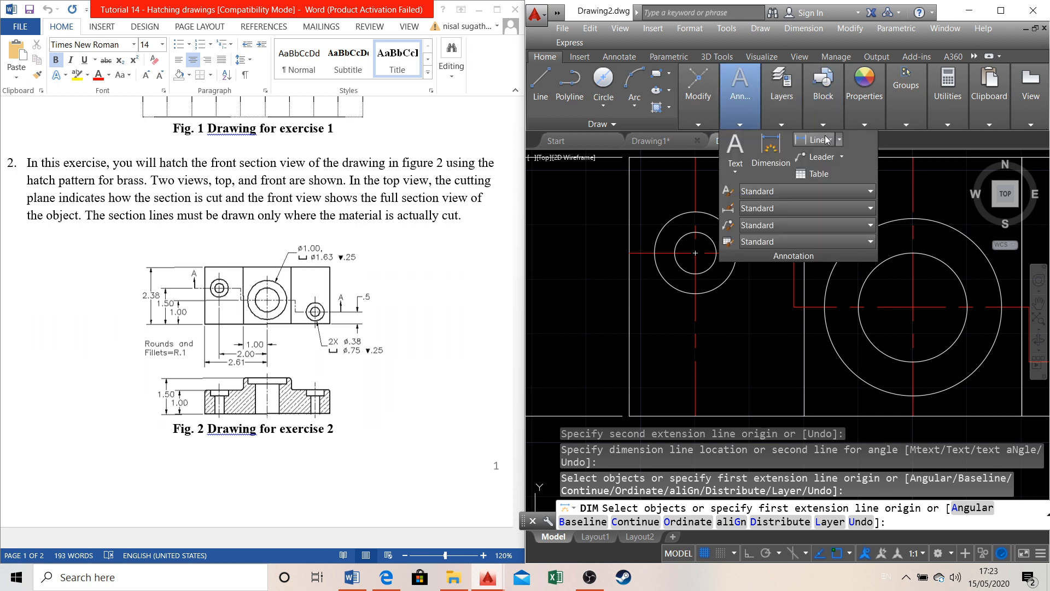
click(809, 144)
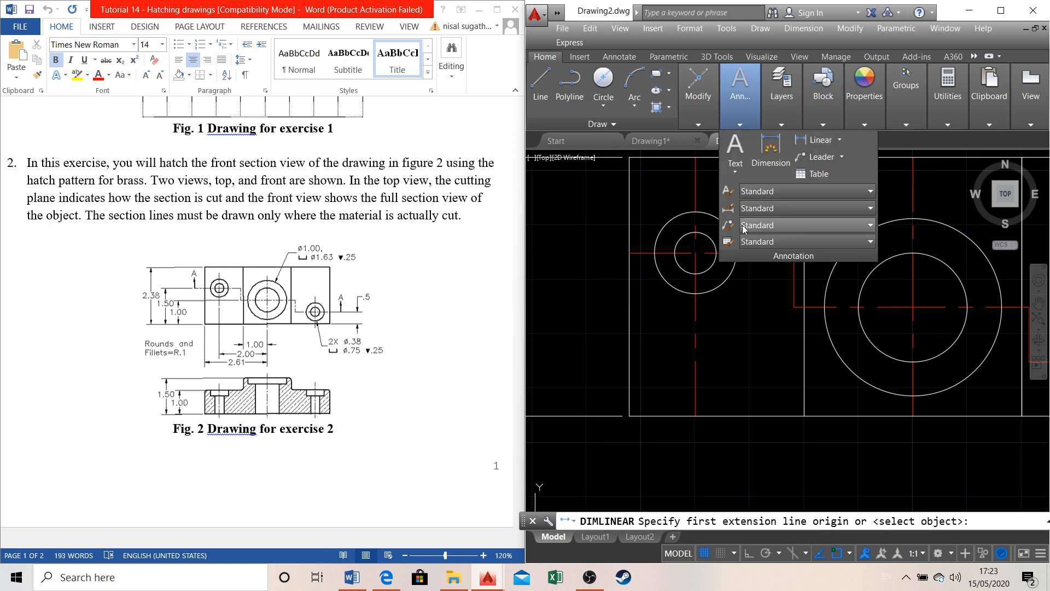
click(695, 252)
click(803, 416)
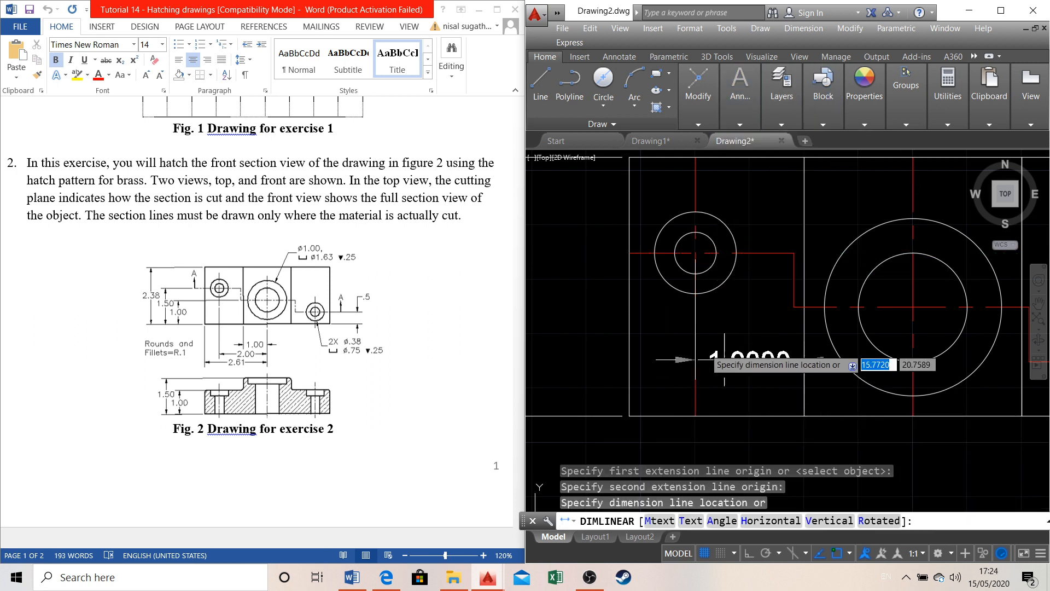
scroll(568, 323, down, 2)
scroll(568, 328, down, 1)
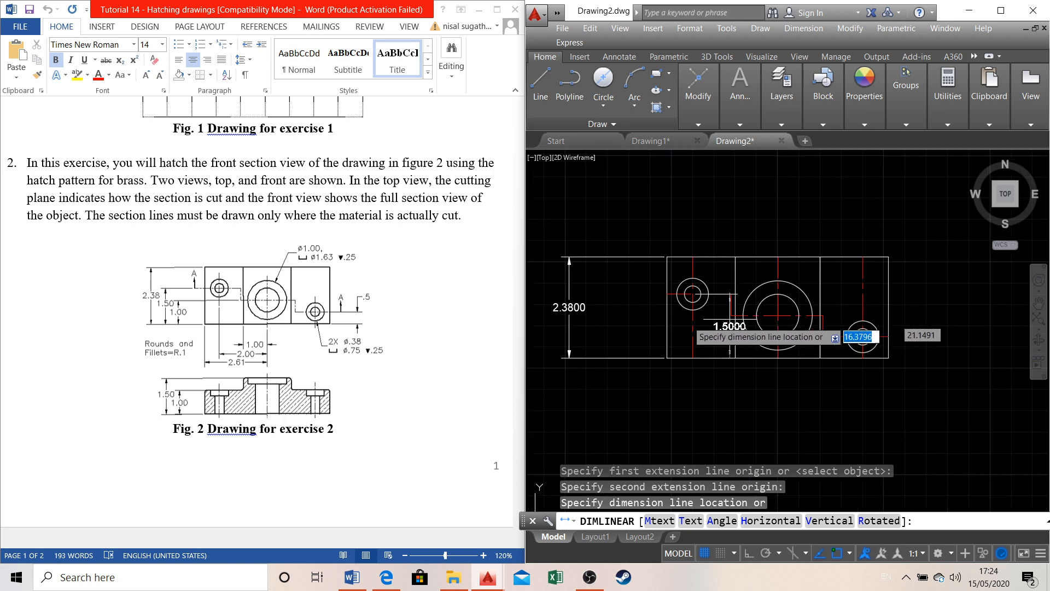
click(600, 307)
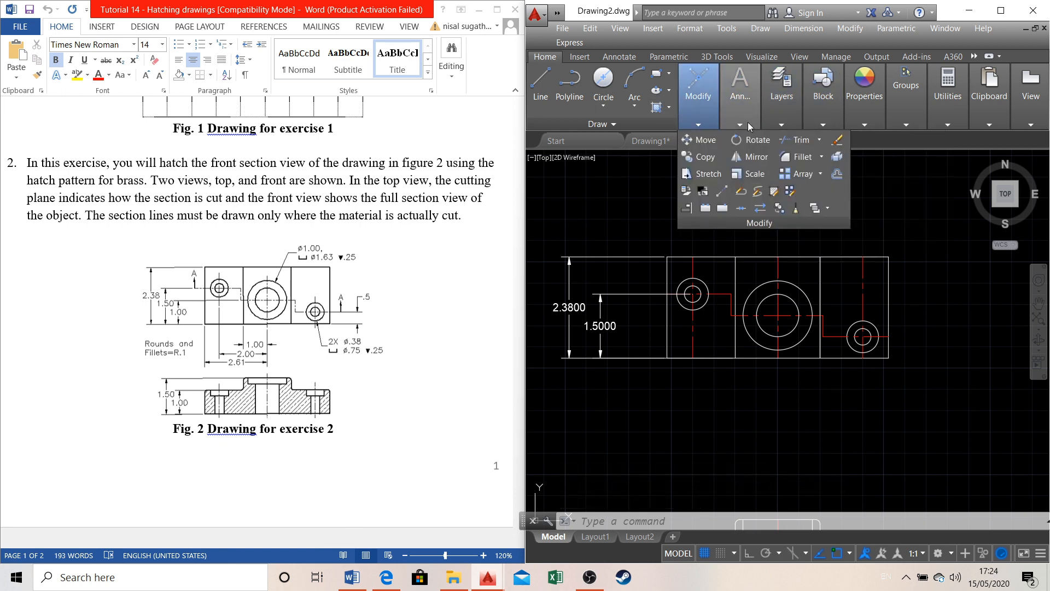
Add a vertical linear dimension from the large middle hole's centre to the top view's lower edge, placed closest to the left edge
mouse_move(747, 122)
click(810, 141)
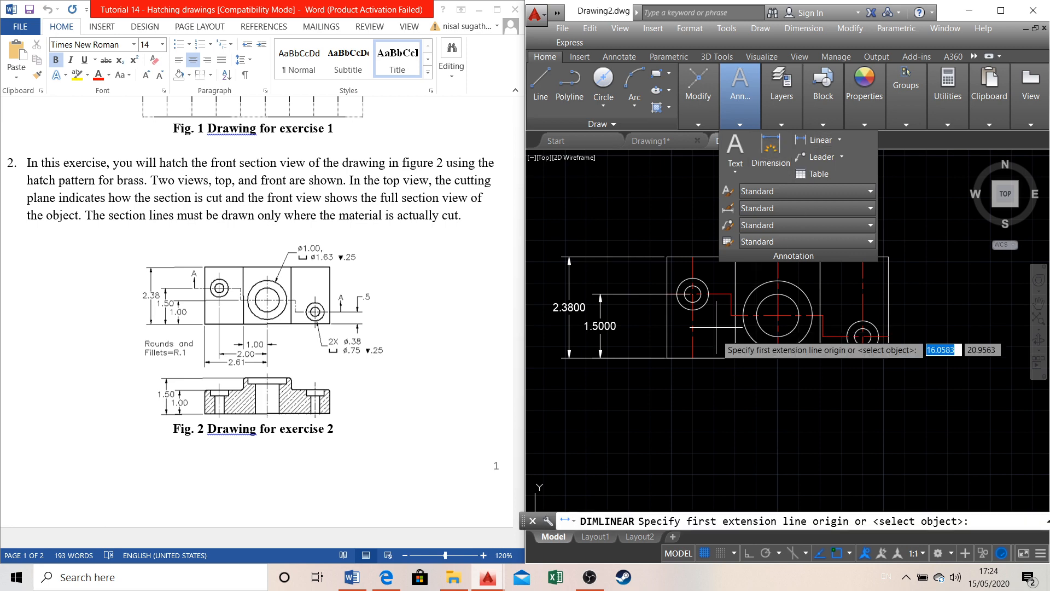
scroll(793, 328, up, 2)
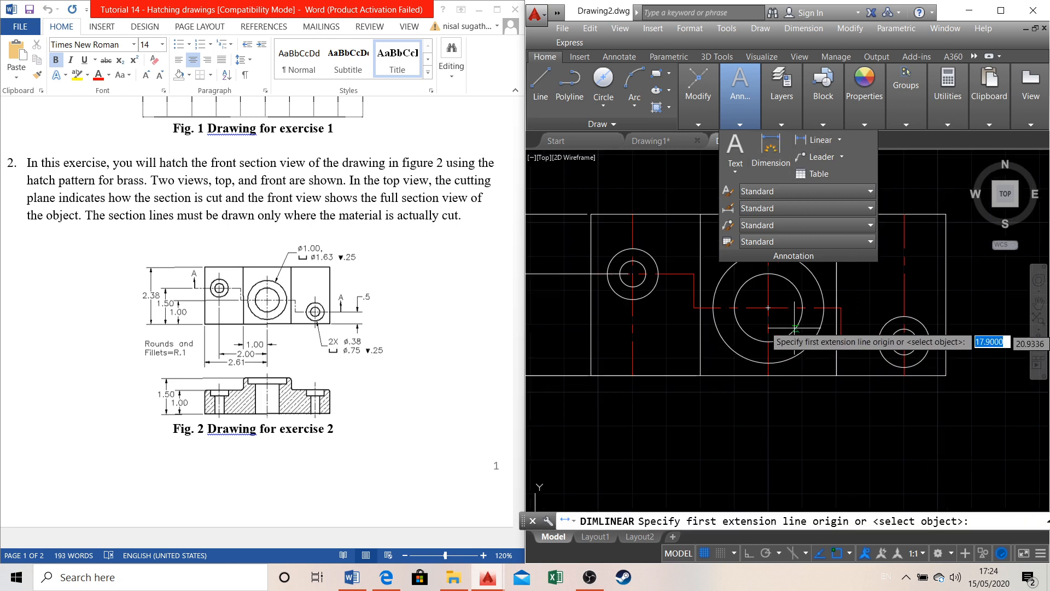
click(768, 307)
click(768, 375)
scroll(651, 355, down, 4)
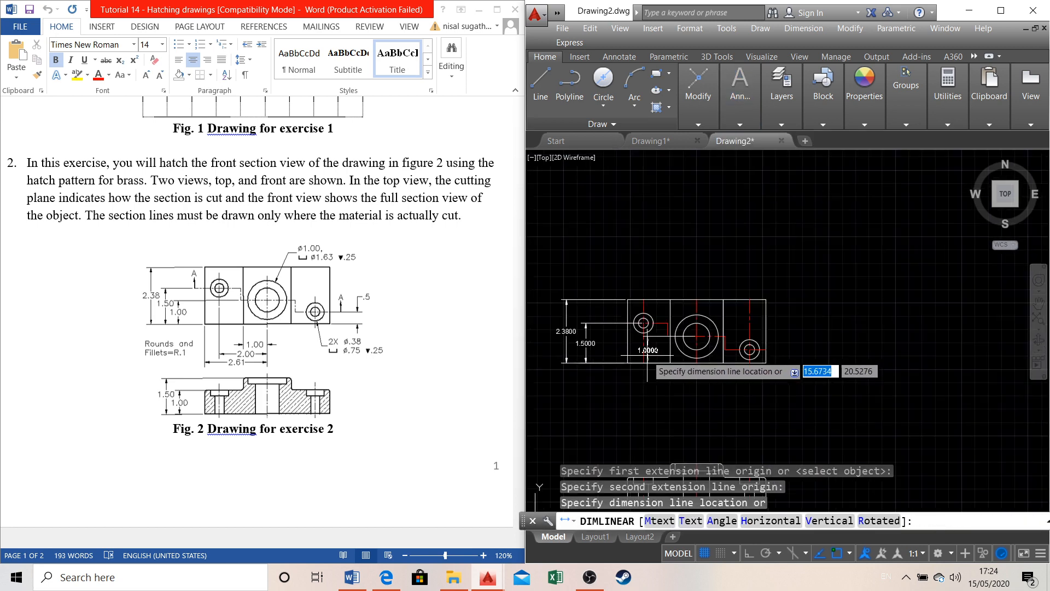
click(606, 350)
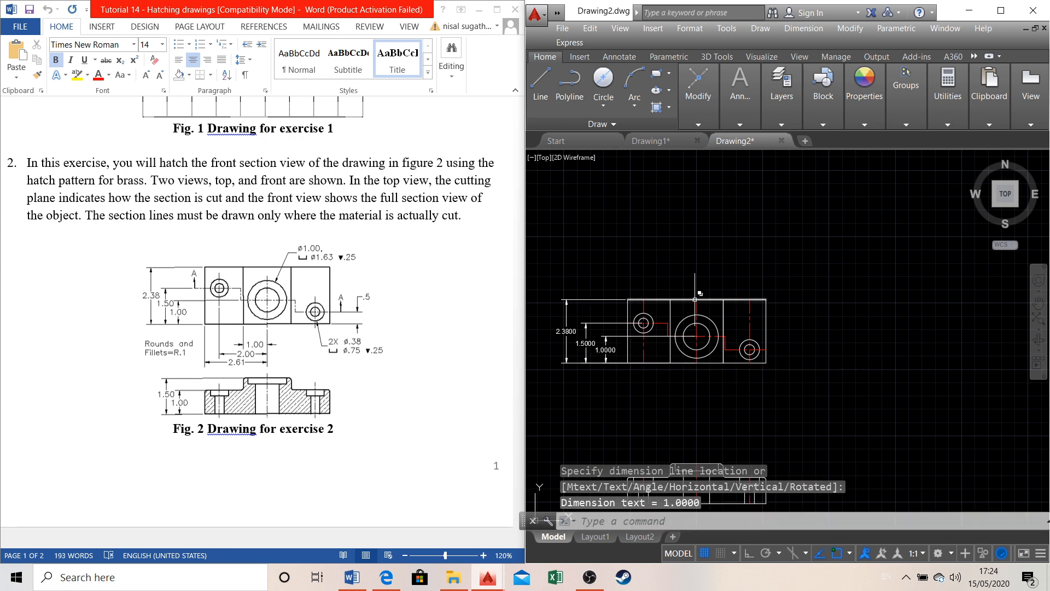
Dimension the horizontal distance from the top view's lower left corner to the large hole's centre line, placing it well below the view
scroll(679, 302, down, 2)
scroll(703, 374, up, 2)
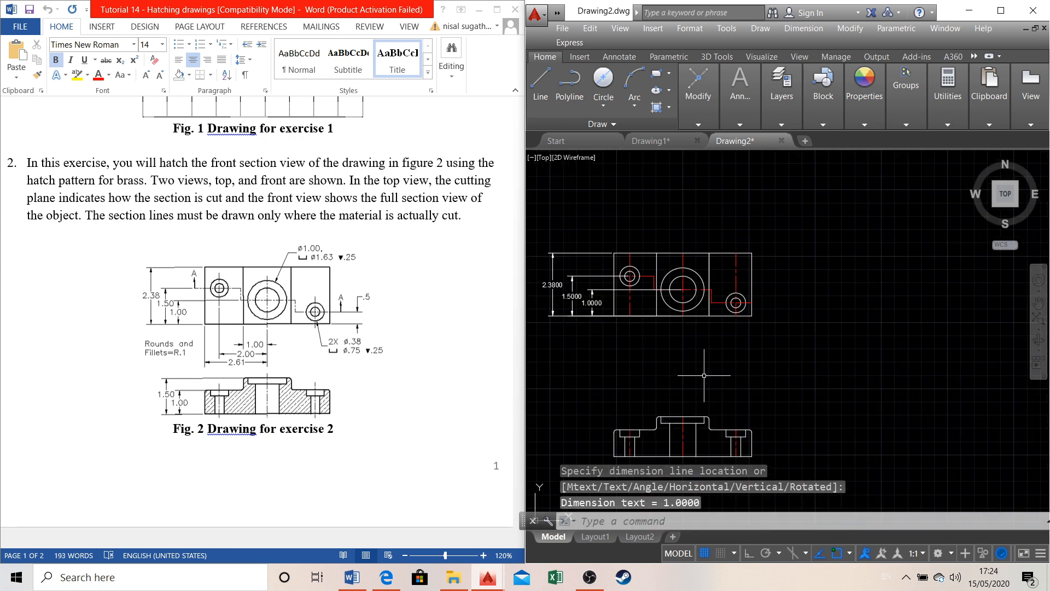
scroll(816, 314, down, 2)
scroll(710, 318, up, 2)
scroll(710, 318, up, 2)
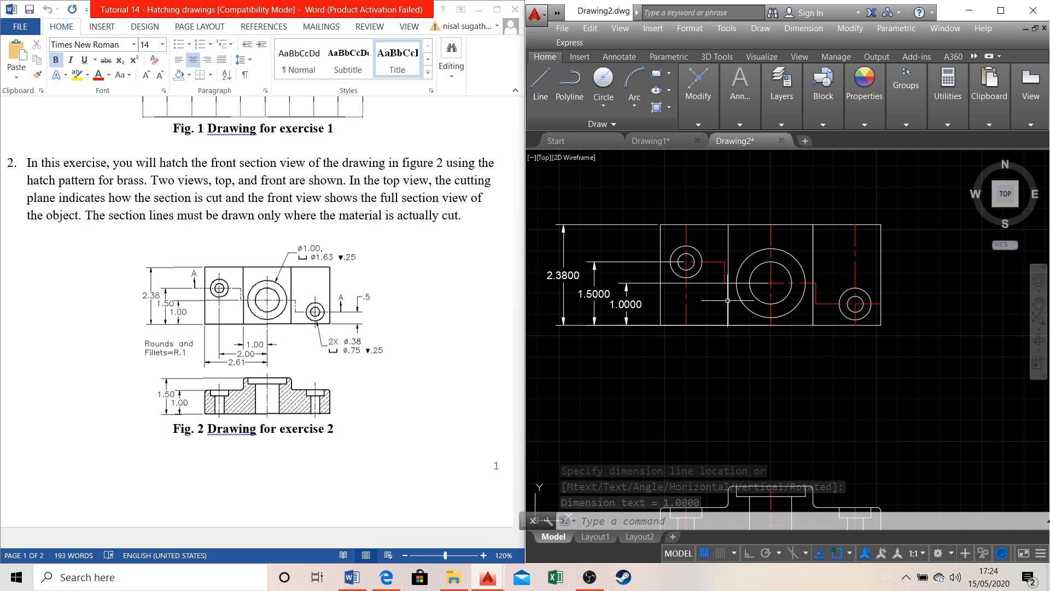
click(736, 114)
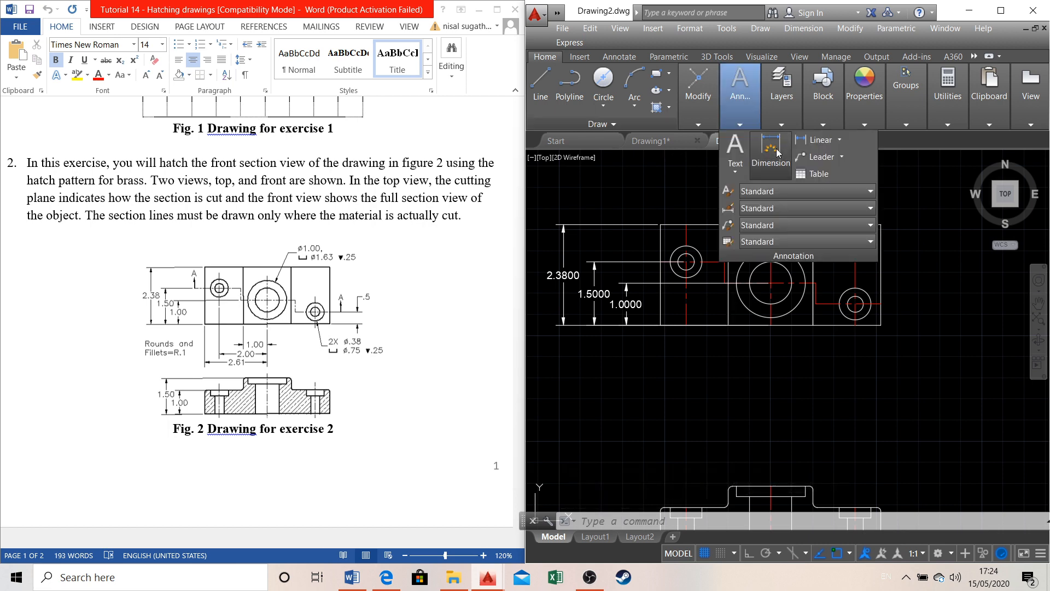
click(770, 156)
scroll(663, 335, up, 3)
key(Return)
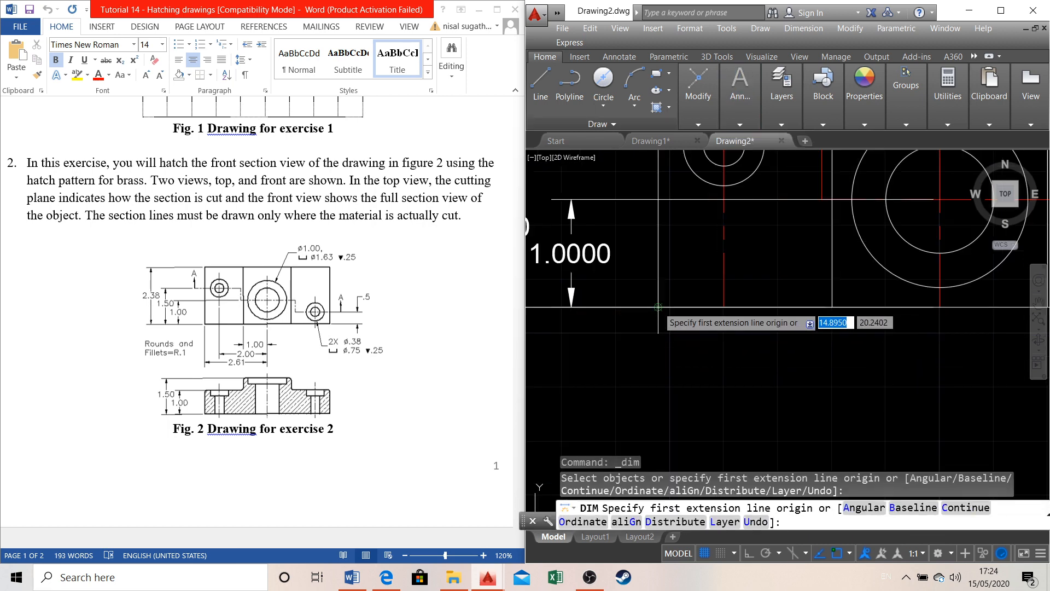
click(658, 307)
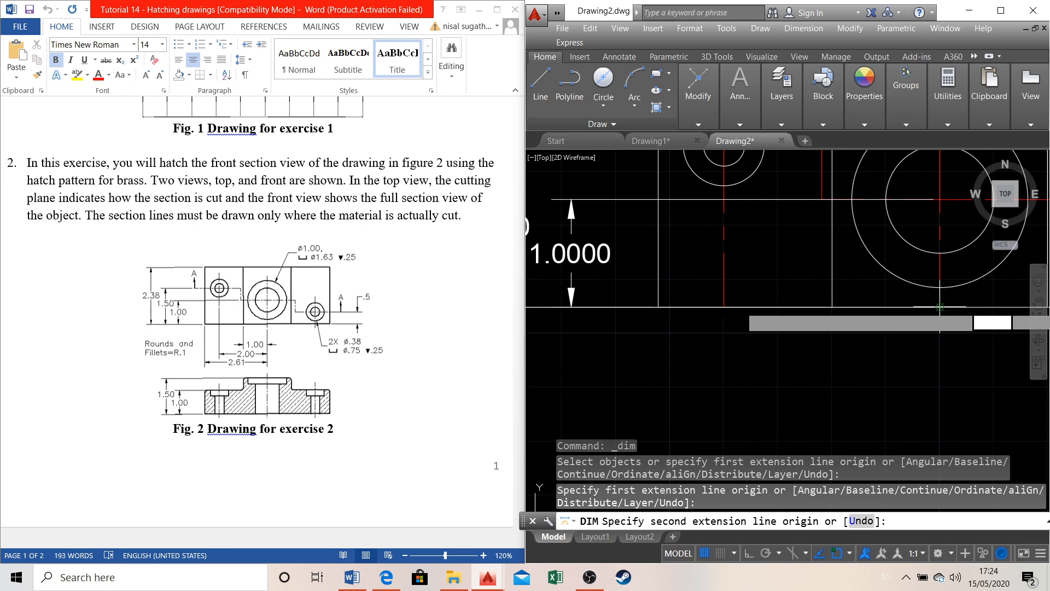
click(939, 307)
scroll(857, 224, down, 2)
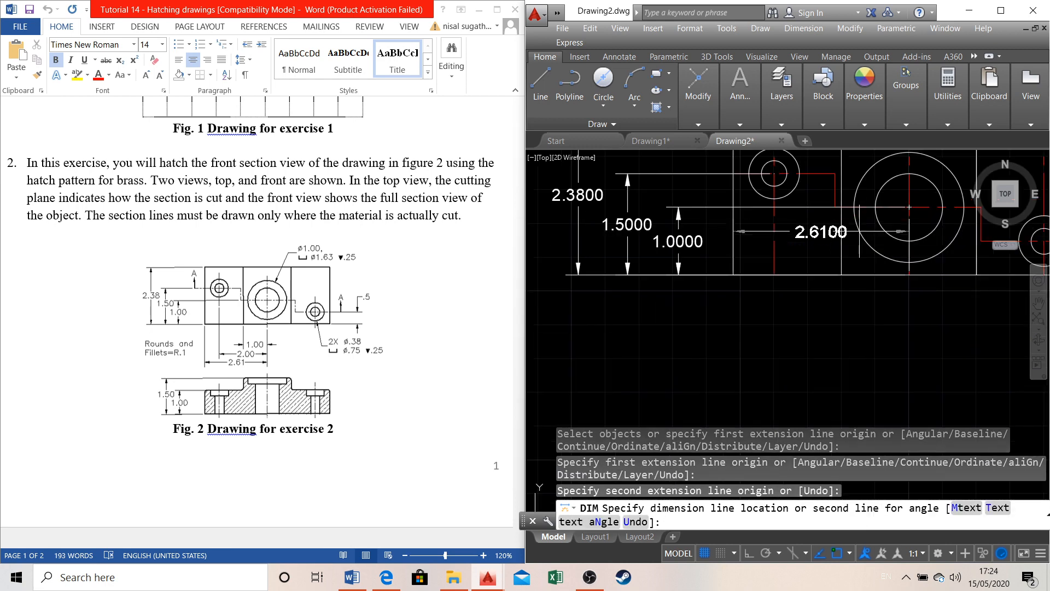
click(878, 405)
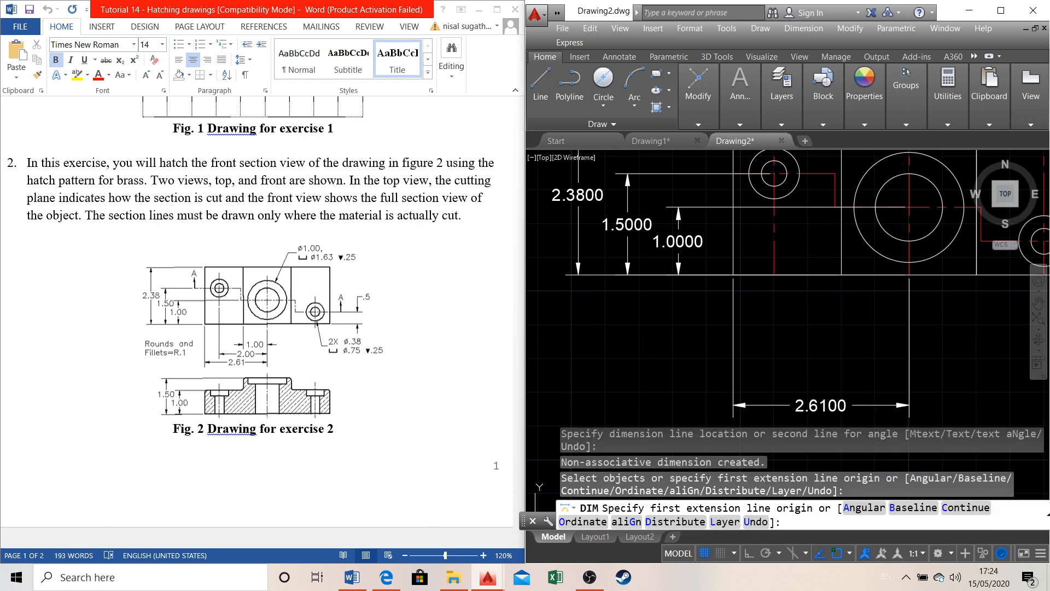
Dimension the horizontal distance between the left small hole's and large hole's centre lines, placing it above the lowest horizontal dimension
mouse_move(734, 96)
click(772, 148)
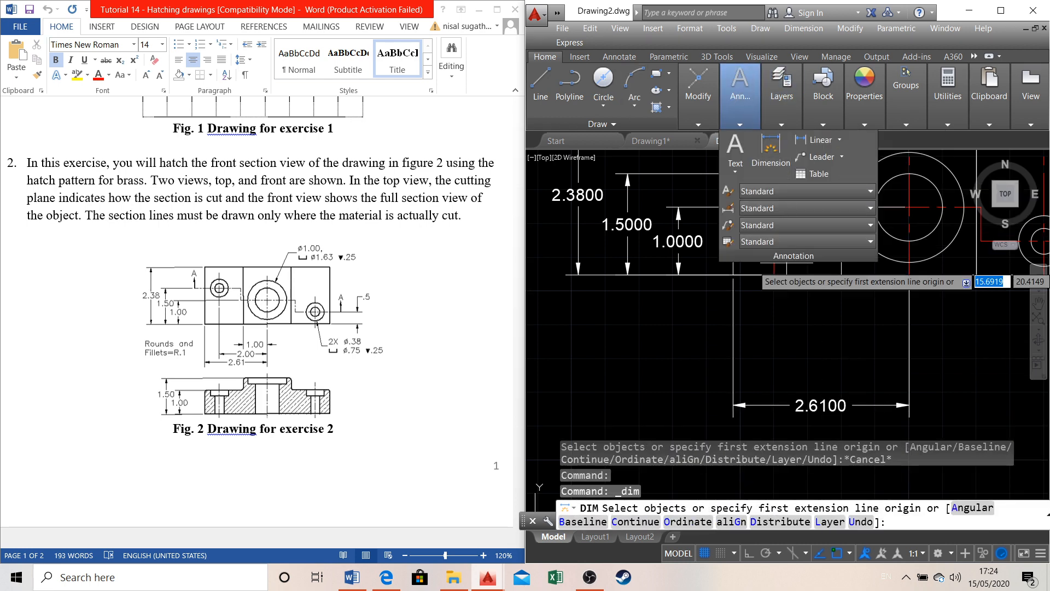
click(774, 274)
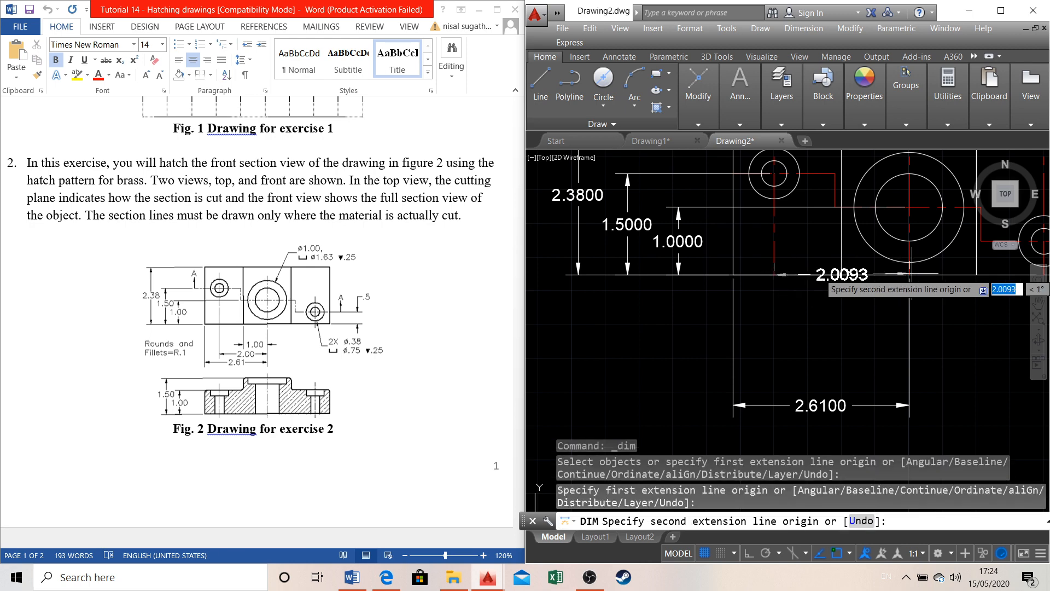
click(909, 275)
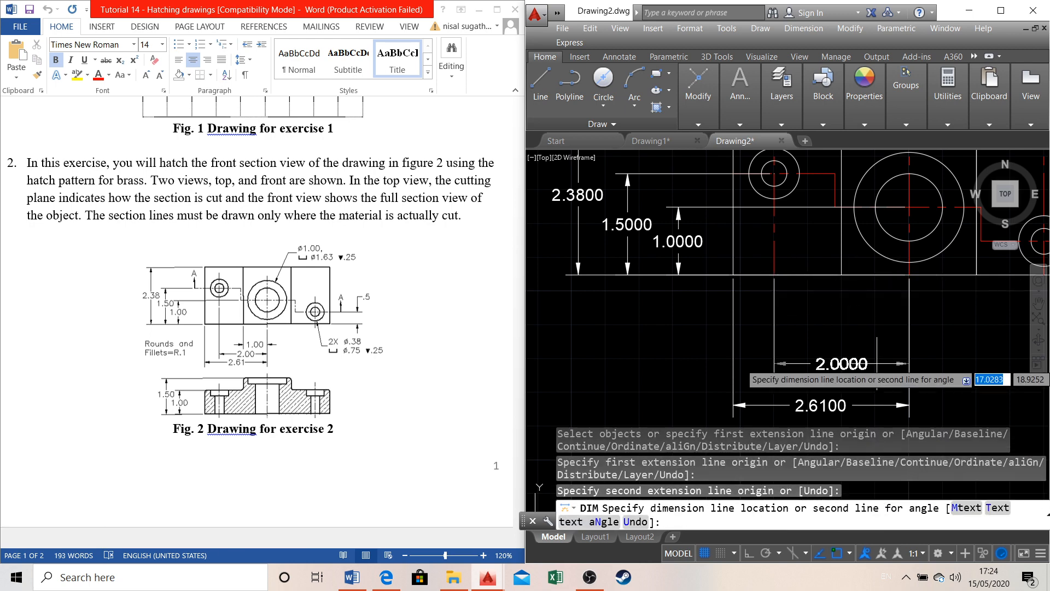
click(853, 363)
Dimension the horizontal distance from the left inner vertical line to the large hole's centre line, placing it closest below the top view
click(740, 94)
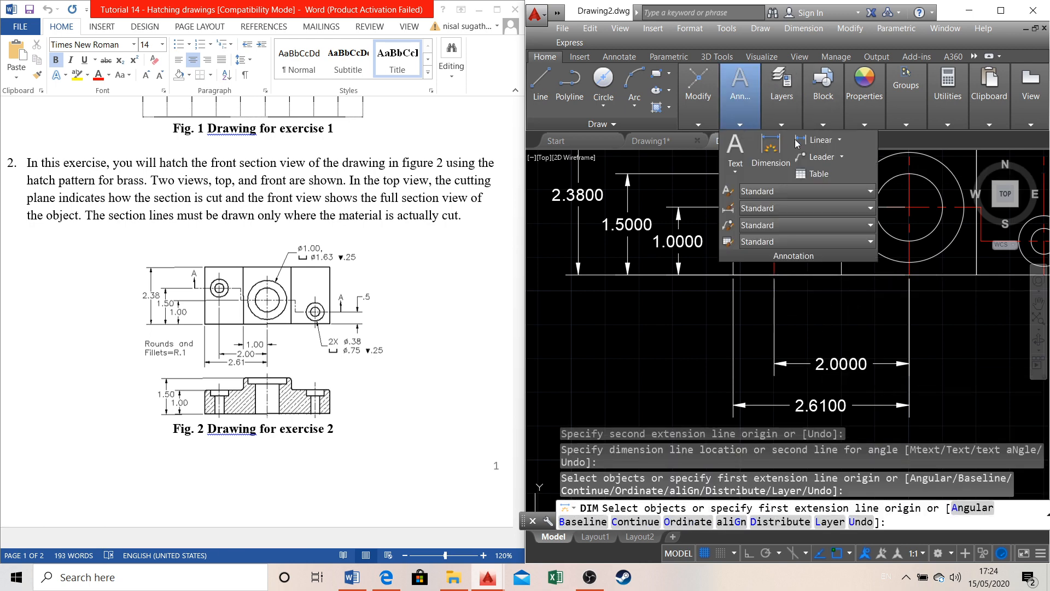
click(770, 147)
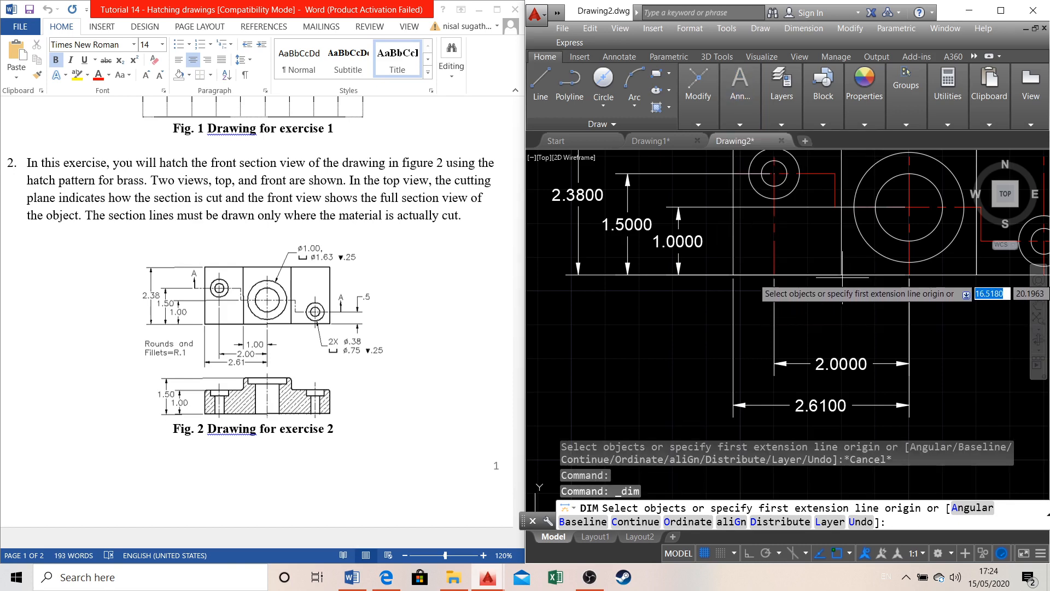
click(841, 274)
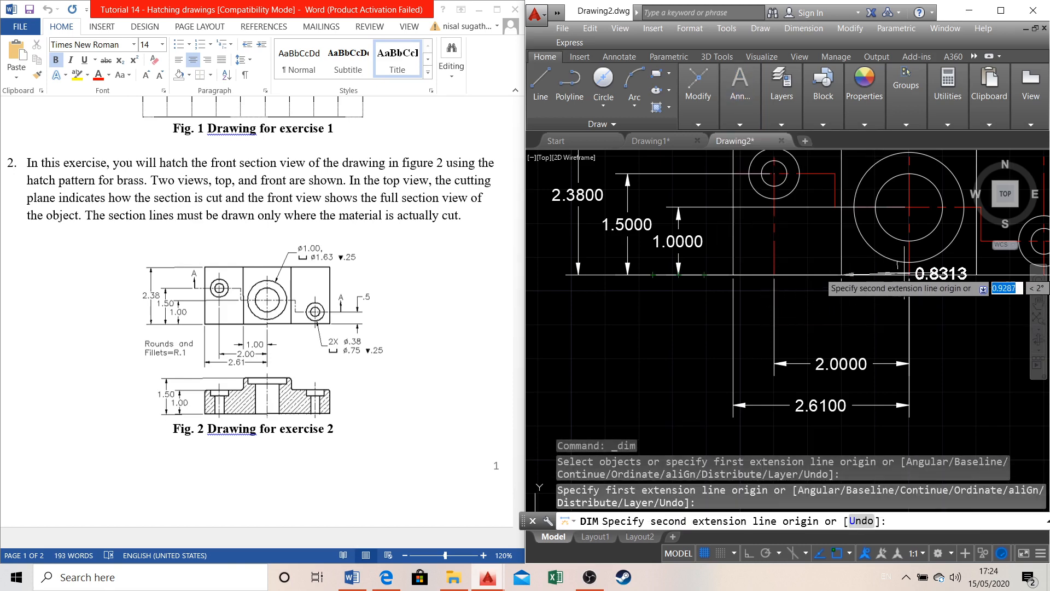
click(909, 274)
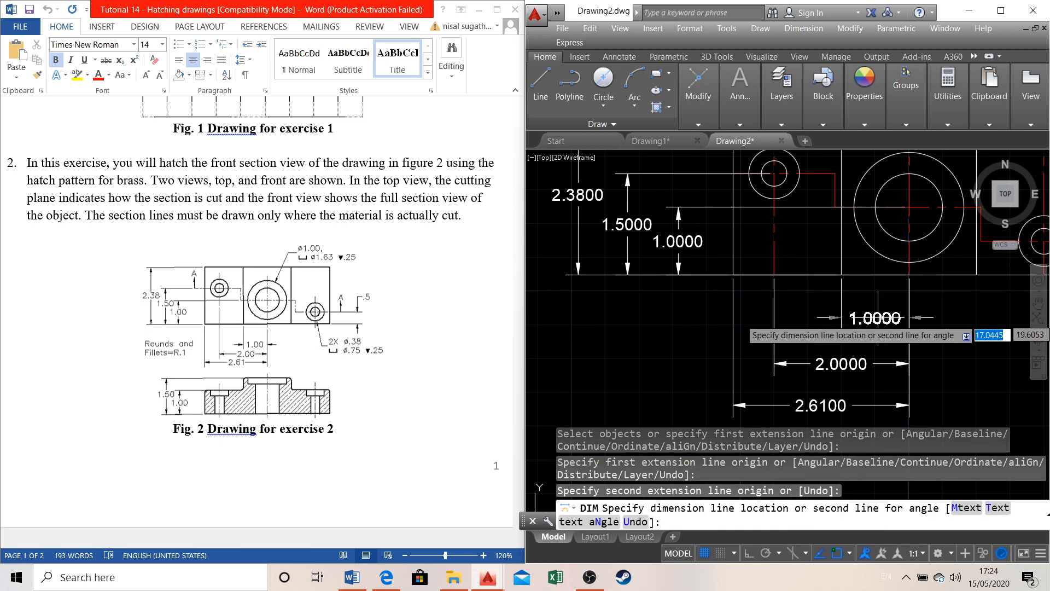
click(849, 324)
Add a vertical linear dimension from the right small hole's centre to the top view's lower edge, placed just outside the right edge
scroll(850, 306, down, 4)
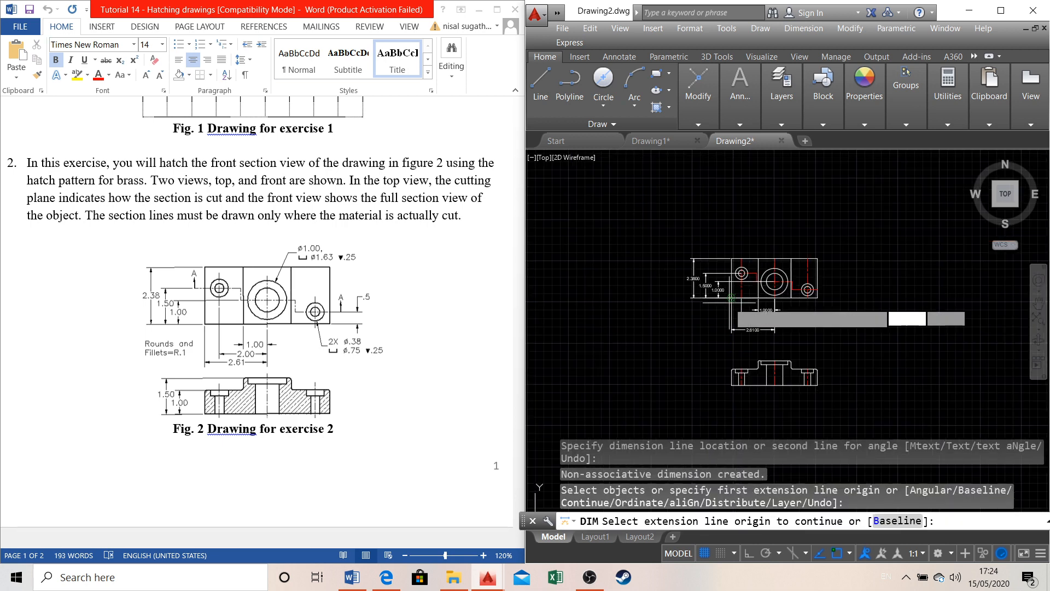
scroll(821, 278, up, 2)
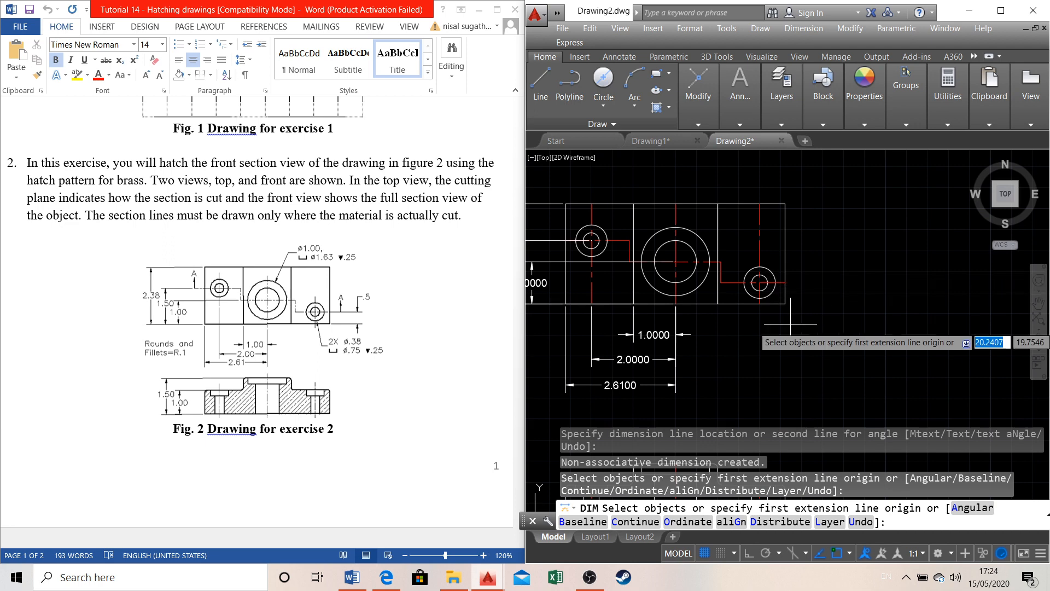
scroll(816, 276, up, 2)
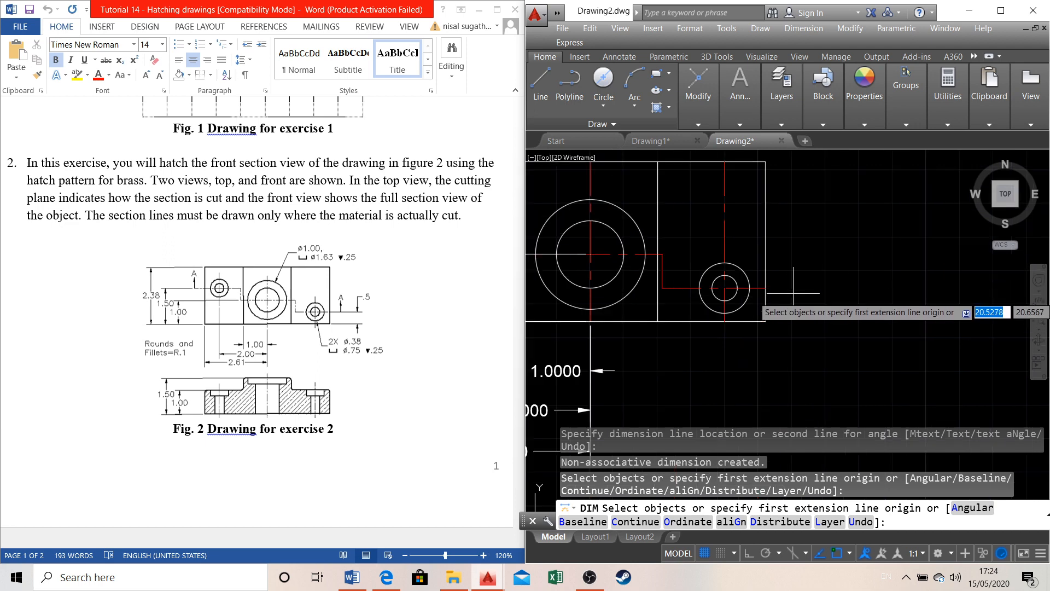
click(725, 287)
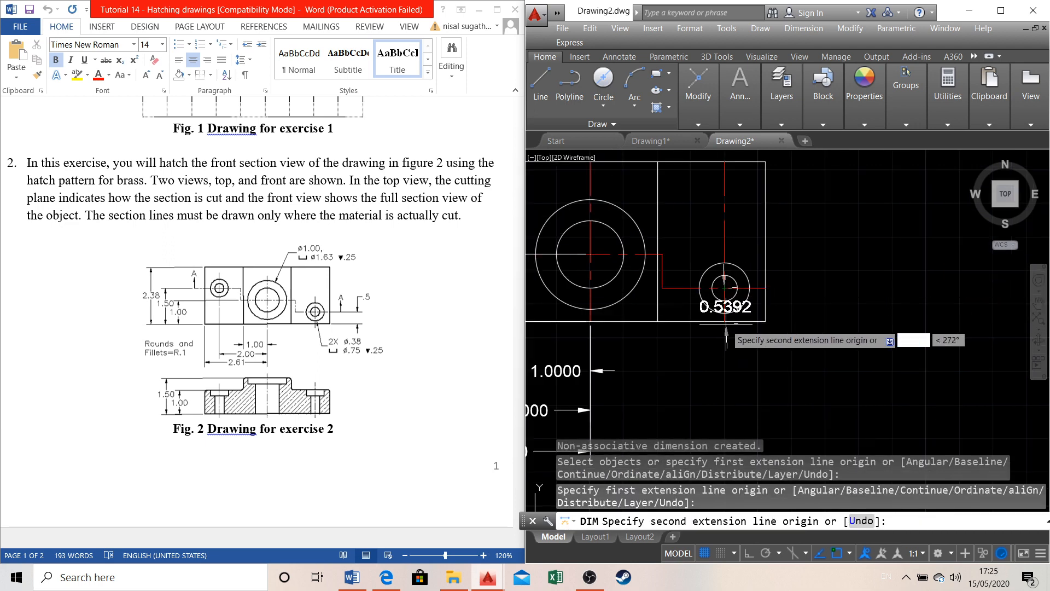
click(724, 321)
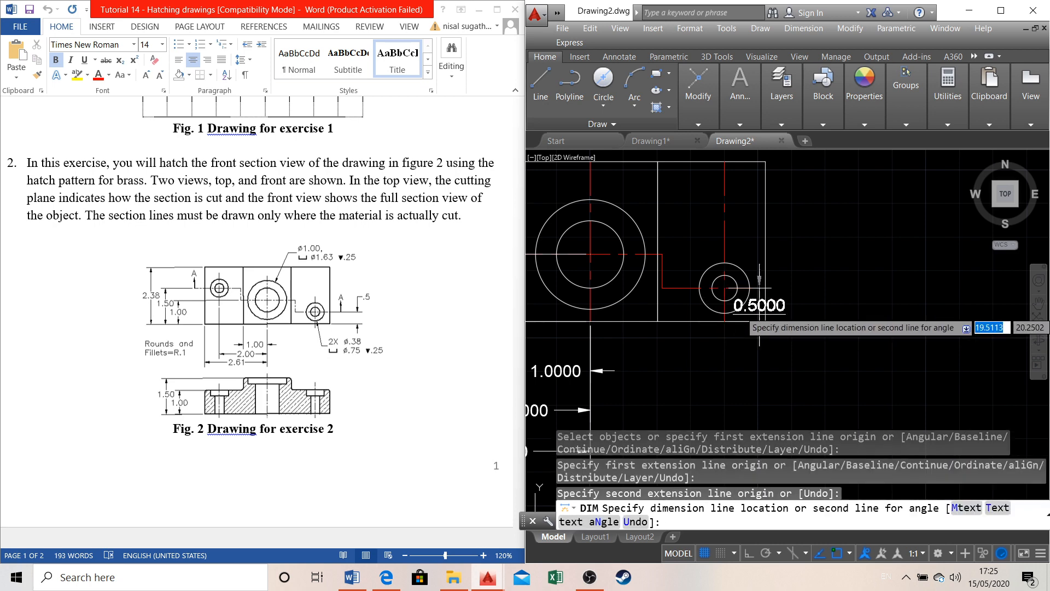
click(799, 318)
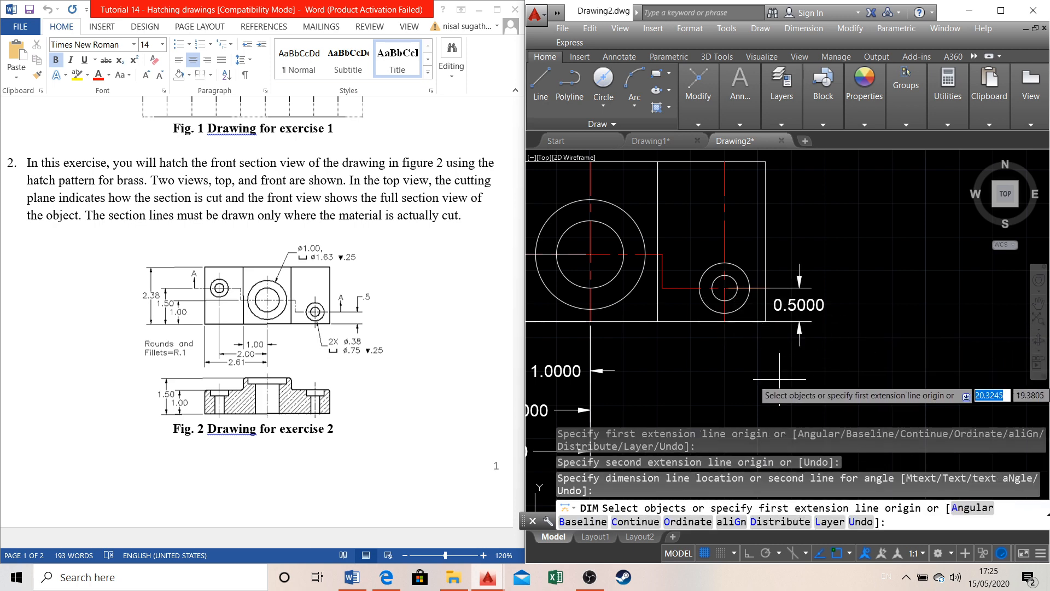
Add a diameter dimension to the large middle hole's outer circle with its text above the top view, and open that text for editing
scroll(752, 409, down, 2)
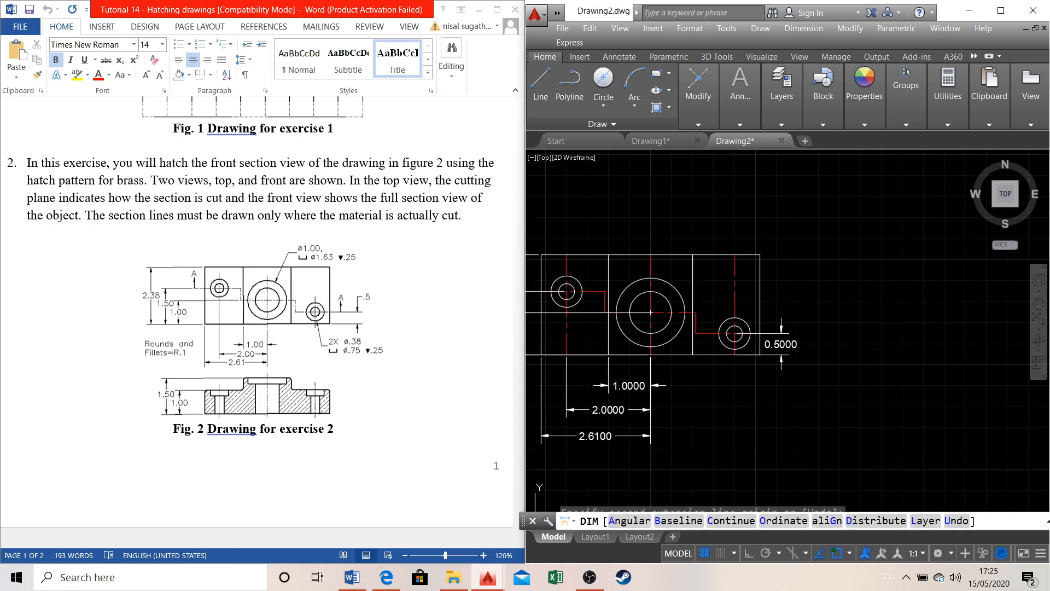
click(626, 288)
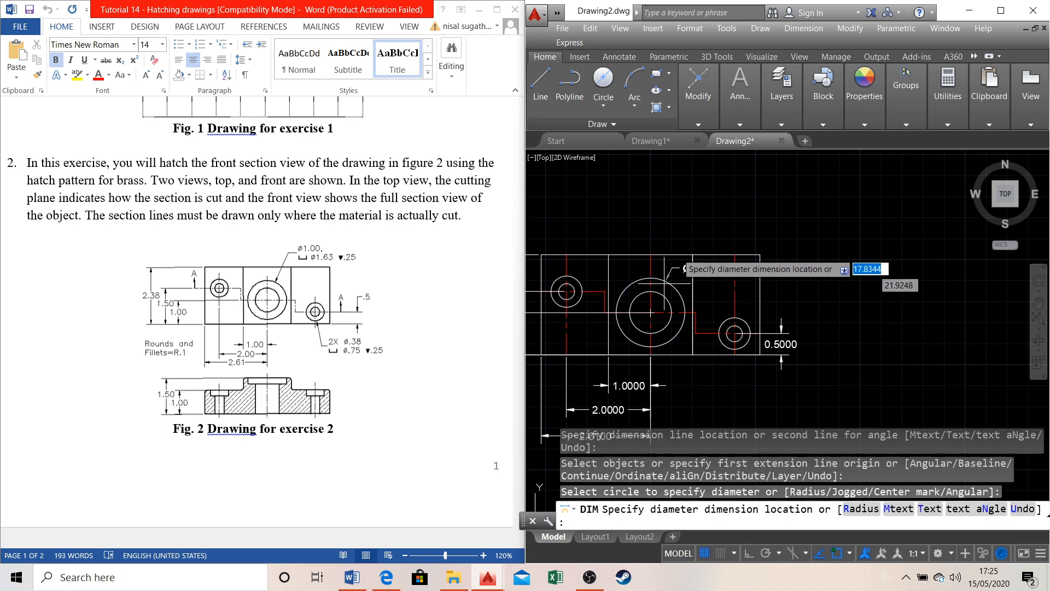
click(680, 217)
key(Escape)
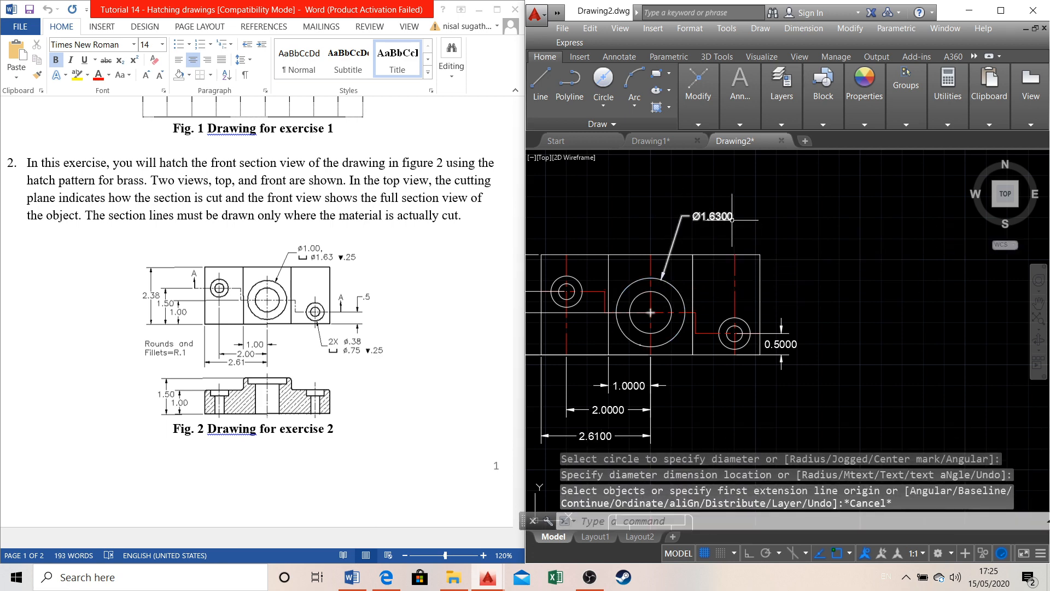
click(732, 217)
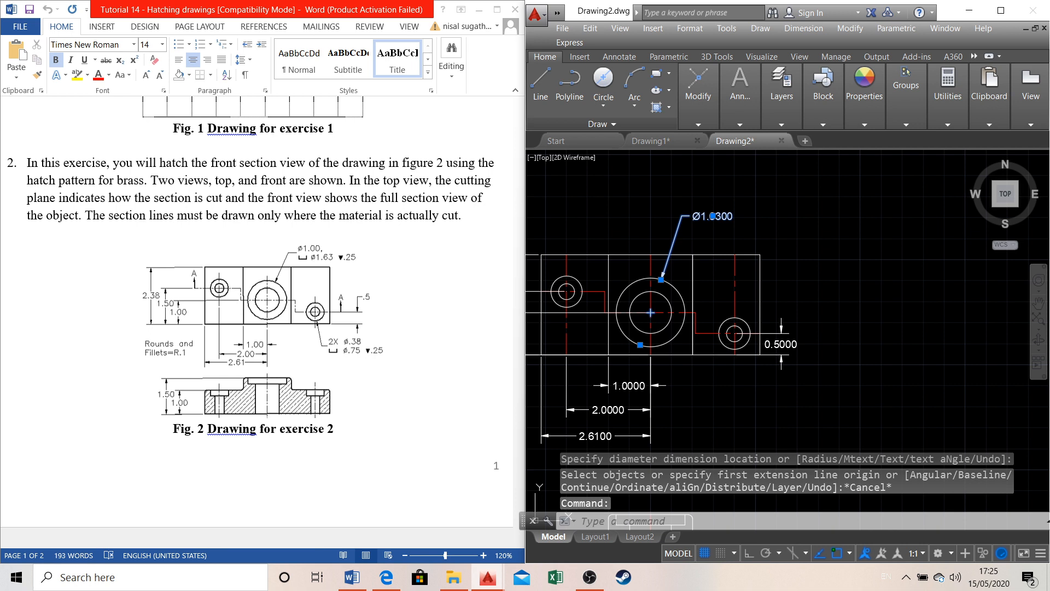
double_click(712, 217)
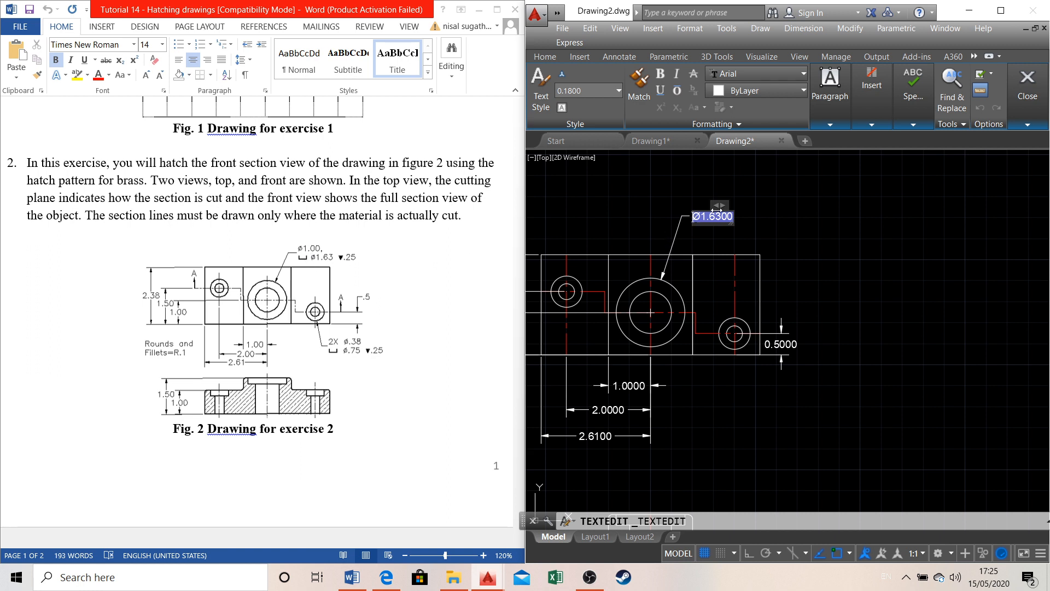
click(873, 126)
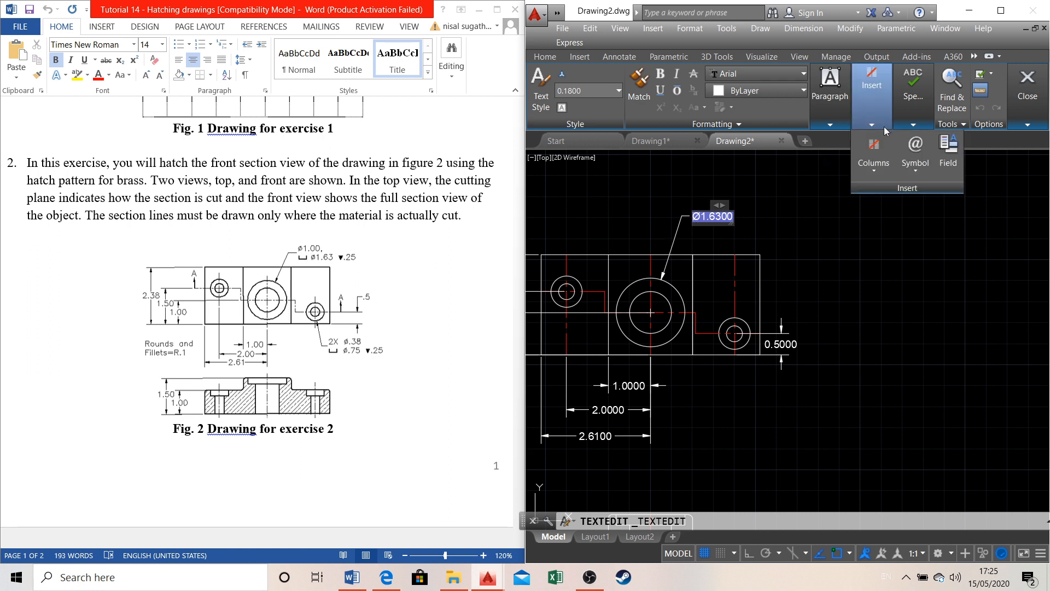
click(914, 172)
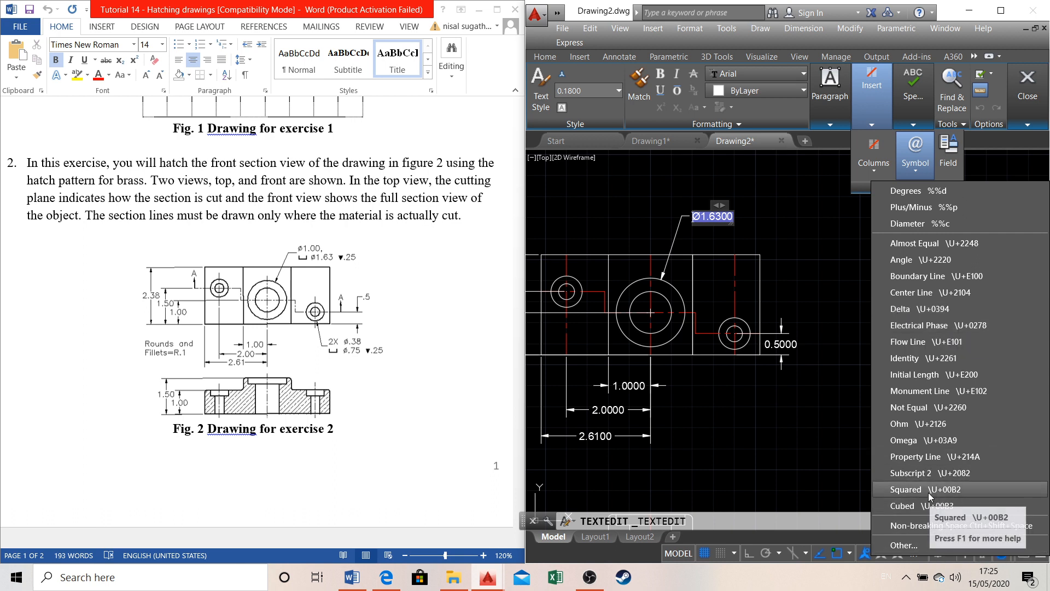
click(916, 191)
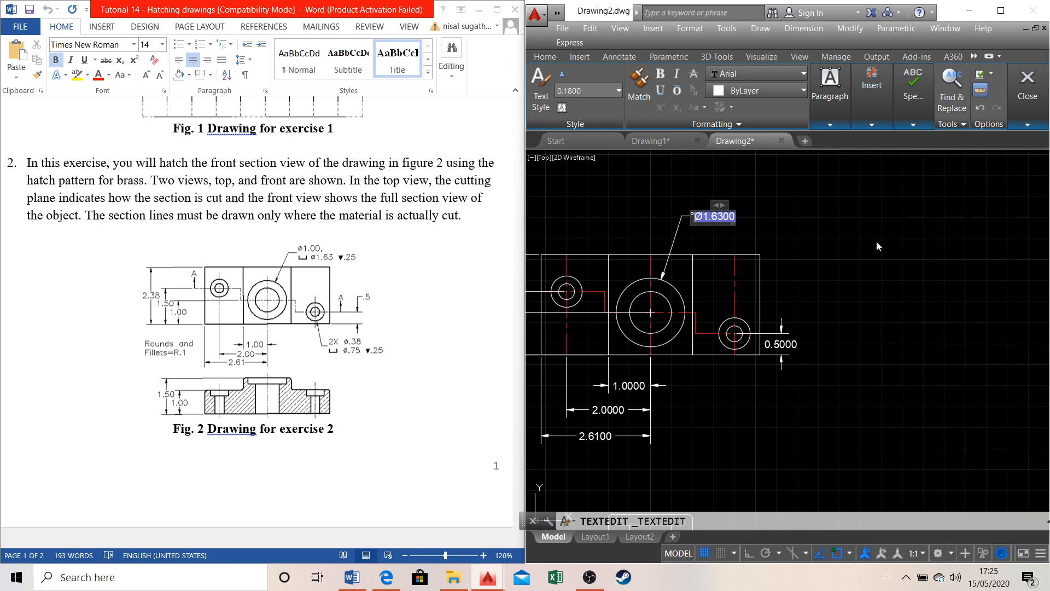
key(BackSpace)
Insert "Ø1.00," with the diameter symbol as a separate first line above the large hole's diameter value
click(877, 122)
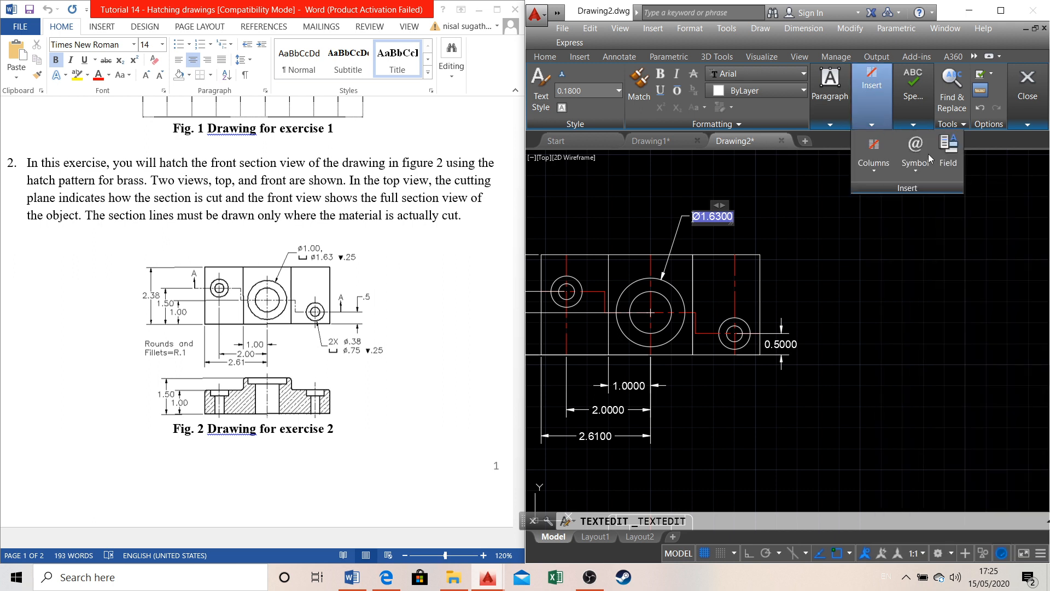
click(909, 164)
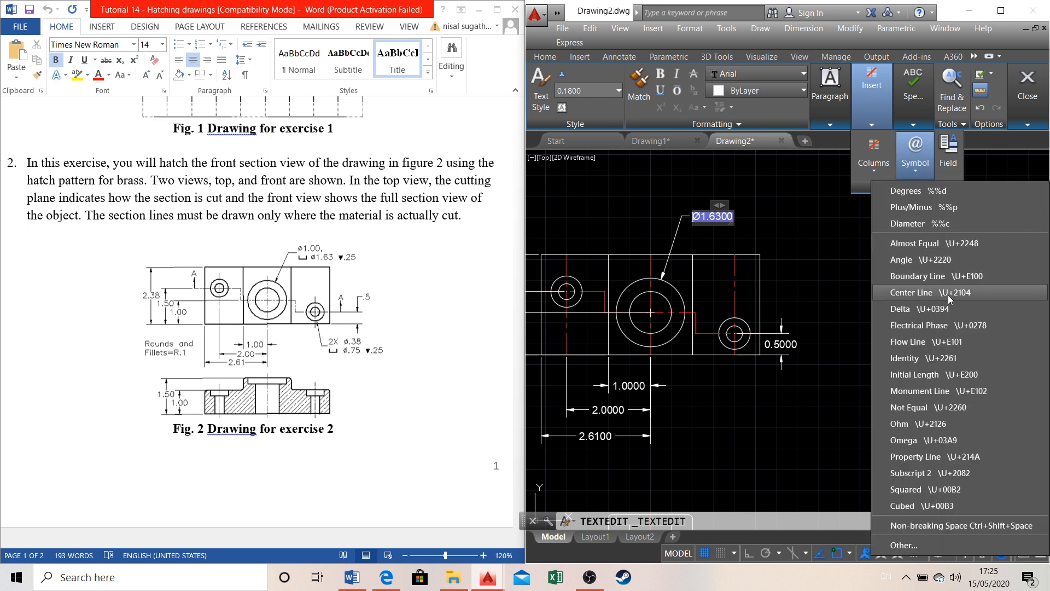
click(937, 223)
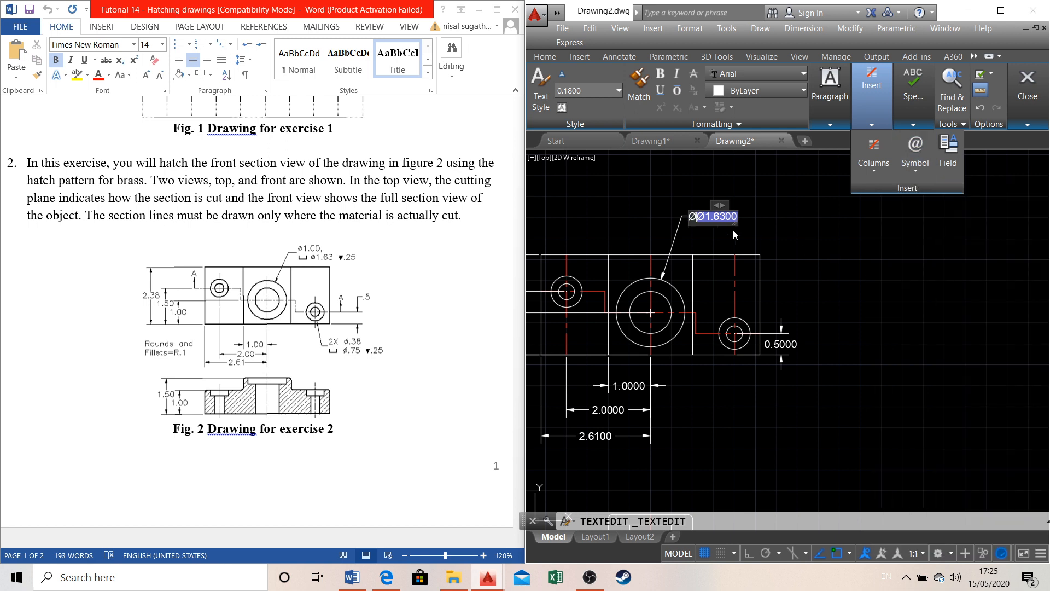
text(00)
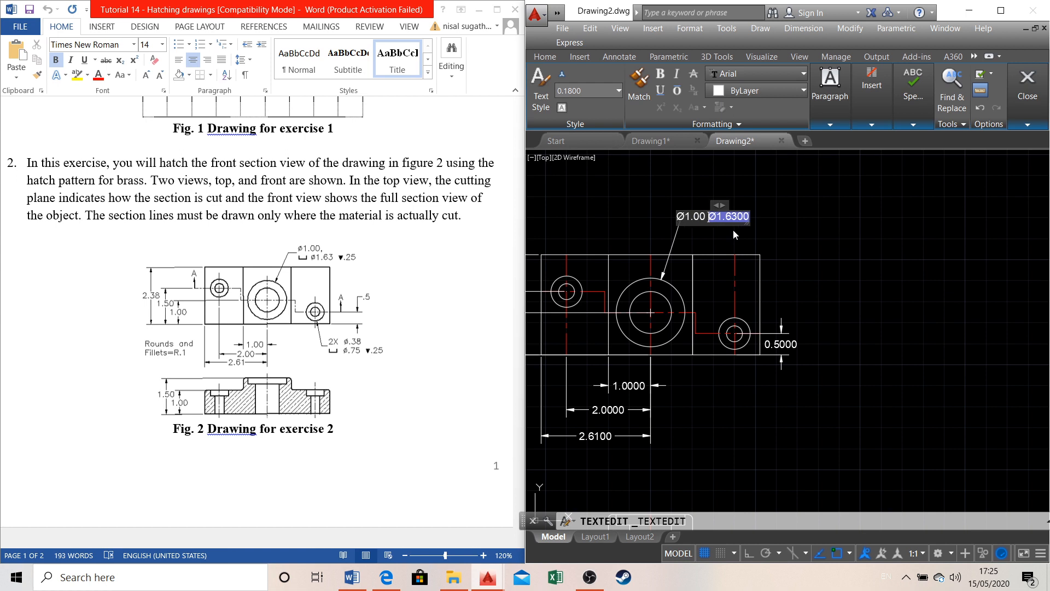
key(BackSpace)
text(,)
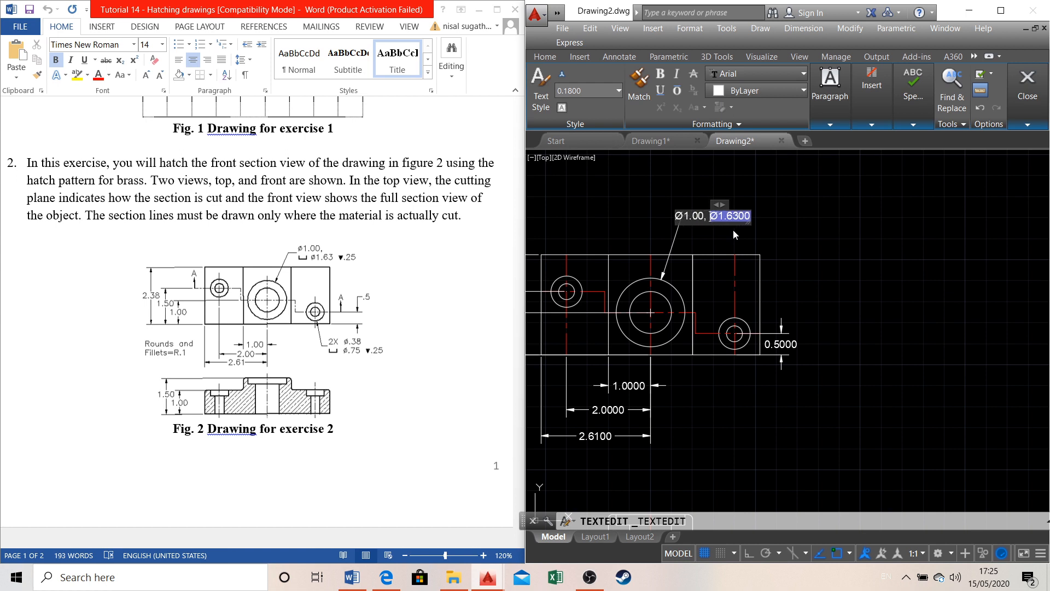
key(Return)
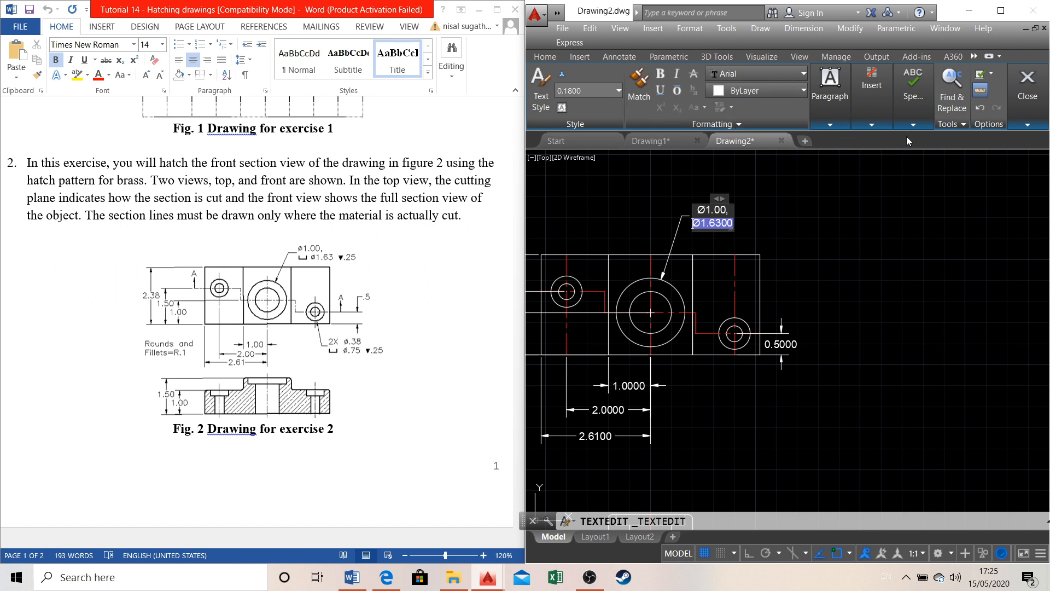
Copy the Black Down-Pointing Triangle (U+25BC) in the Arial font from Character Map and close the map
click(872, 124)
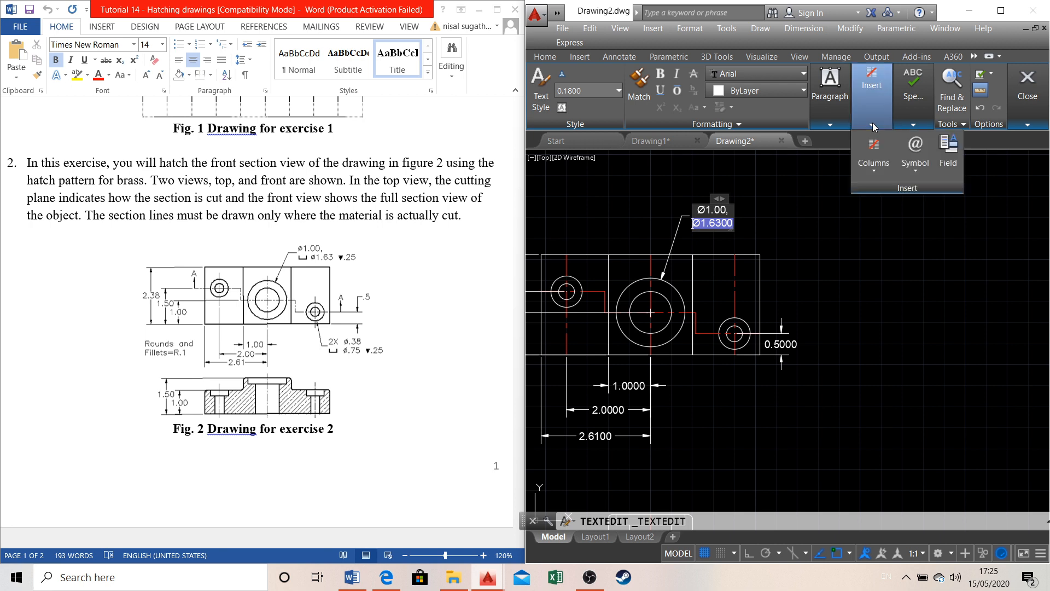
click(916, 159)
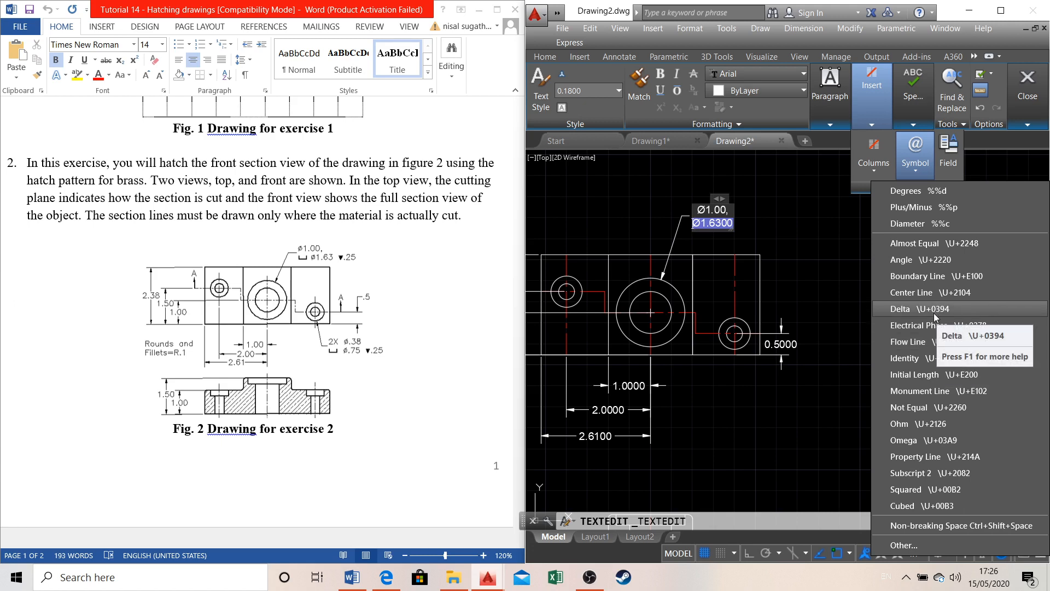
click(903, 545)
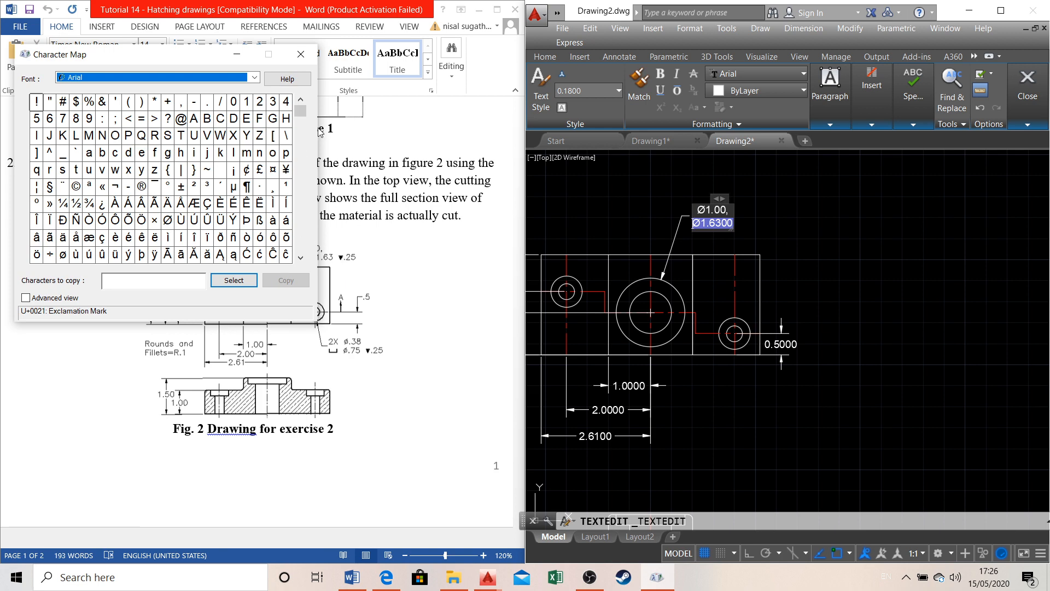
click(303, 125)
drag(303, 126, 306, 226)
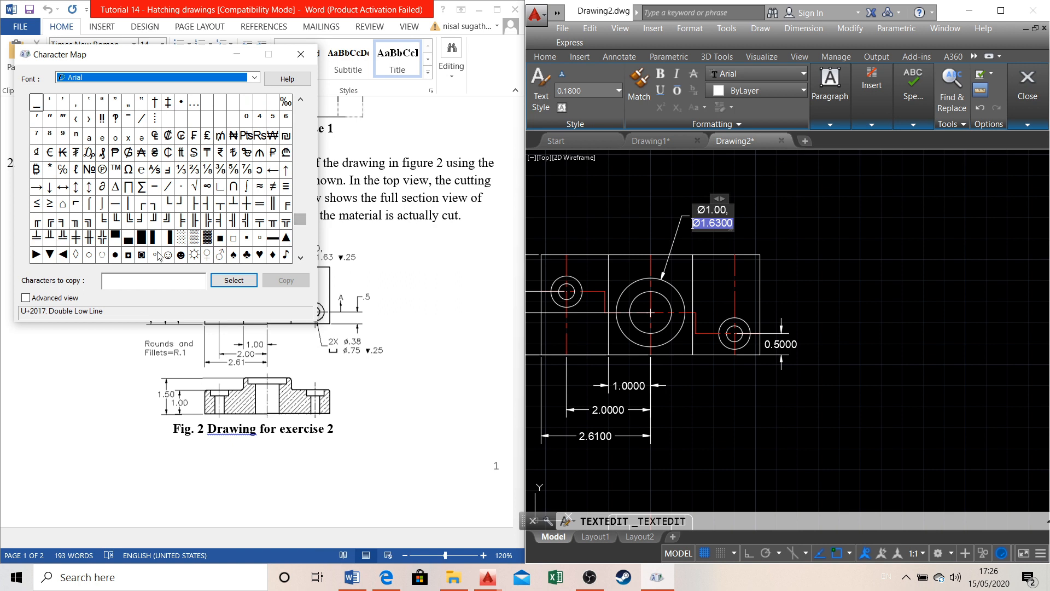
click(52, 255)
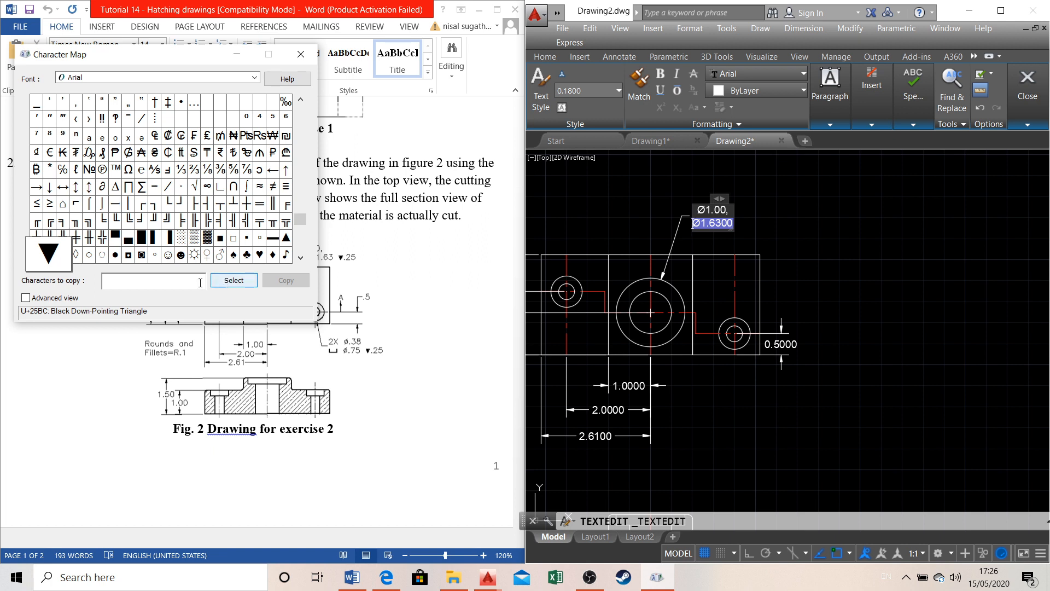
click(236, 288)
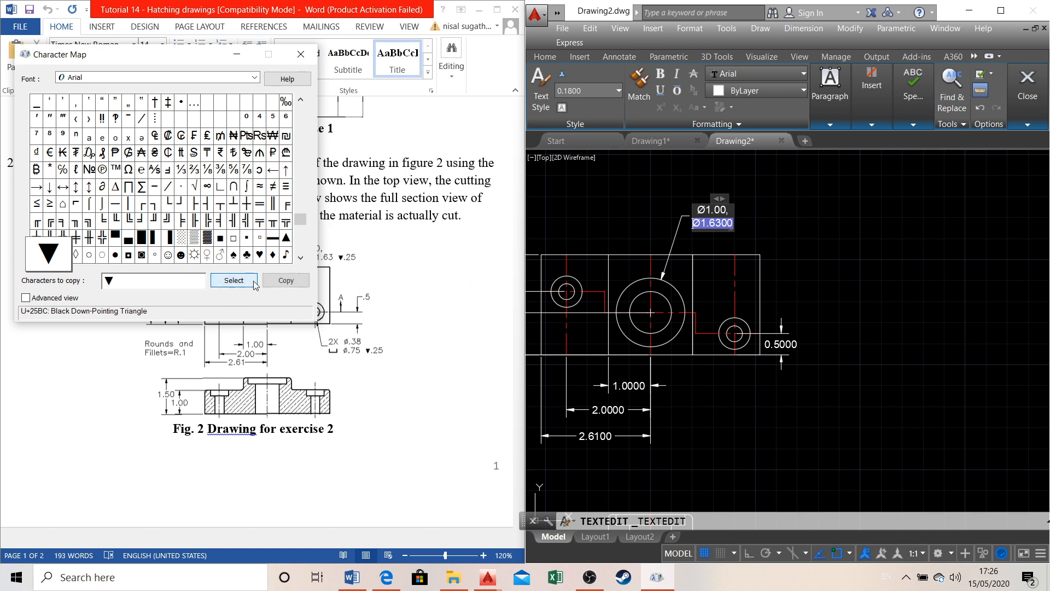
click(286, 280)
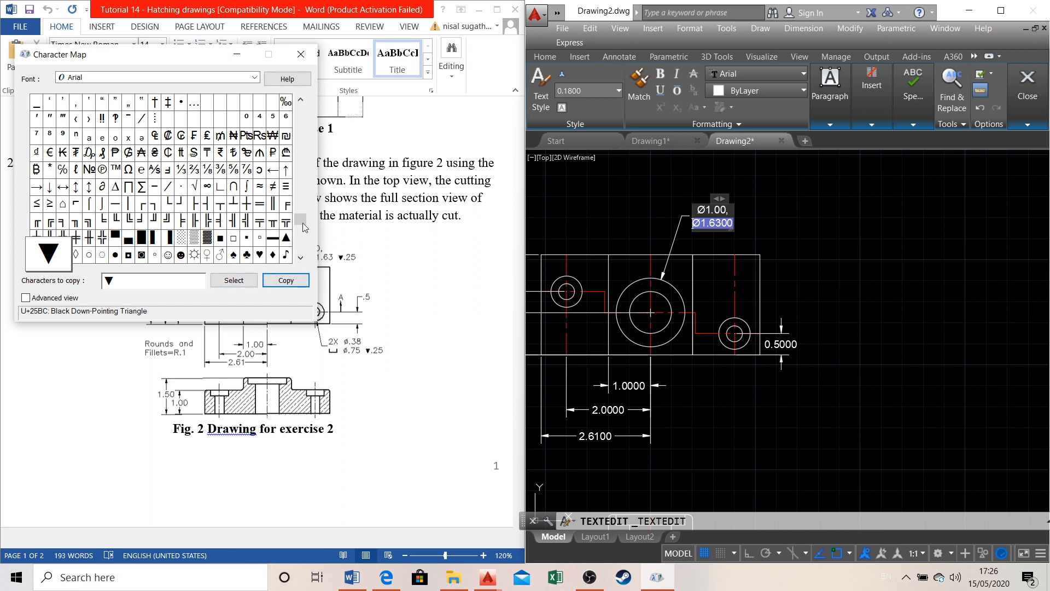
drag(149, 280, 92, 282)
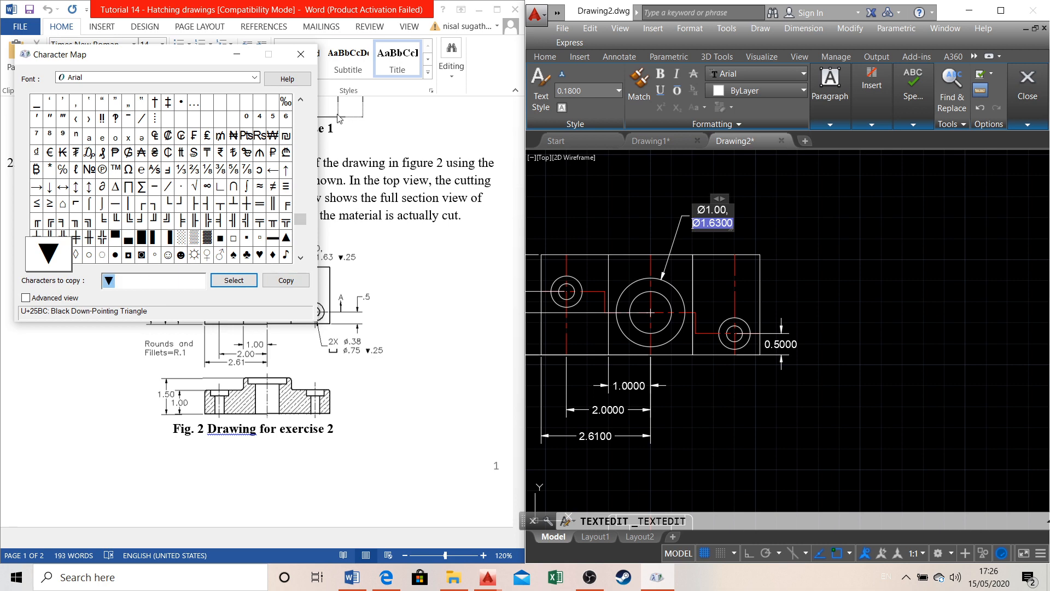
click(233, 280)
click(312, 55)
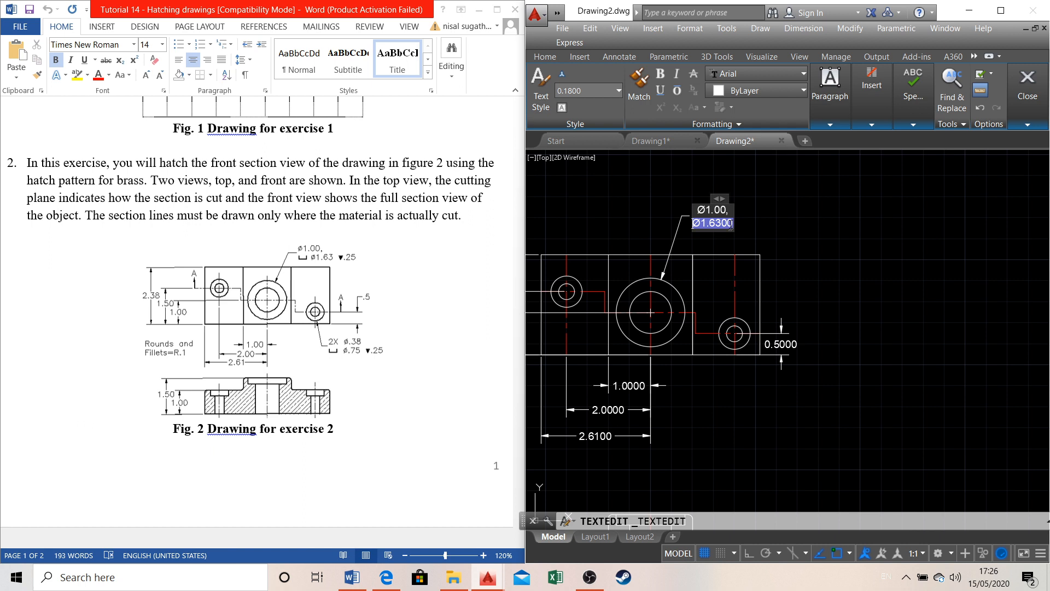
Replace the diameter value on the callout's second line with the copied down-pointing triangle
double_click(731, 225)
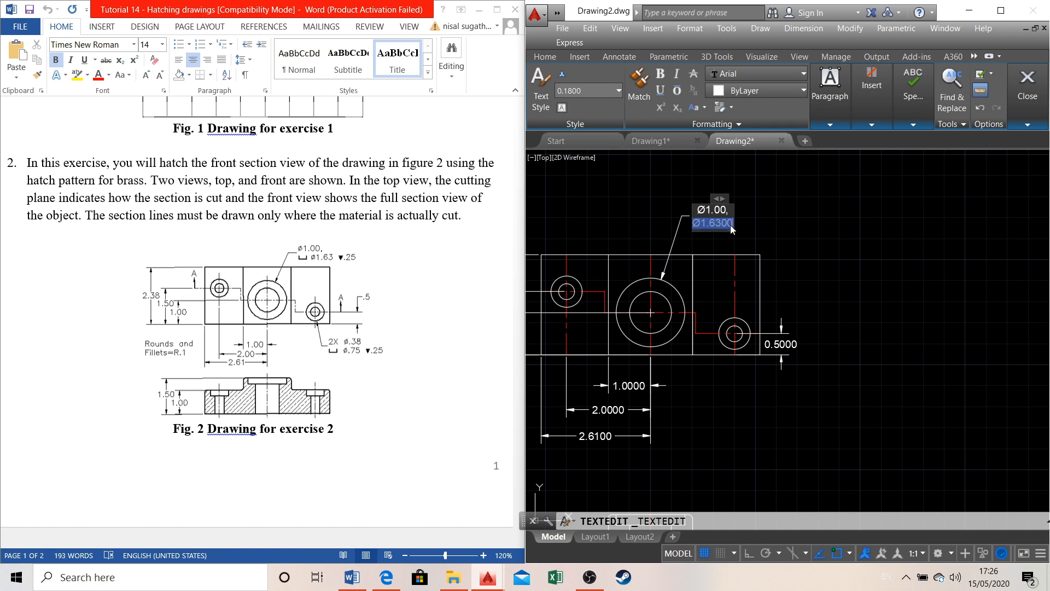
click(692, 222)
double_click(694, 223)
key(BackSpace)
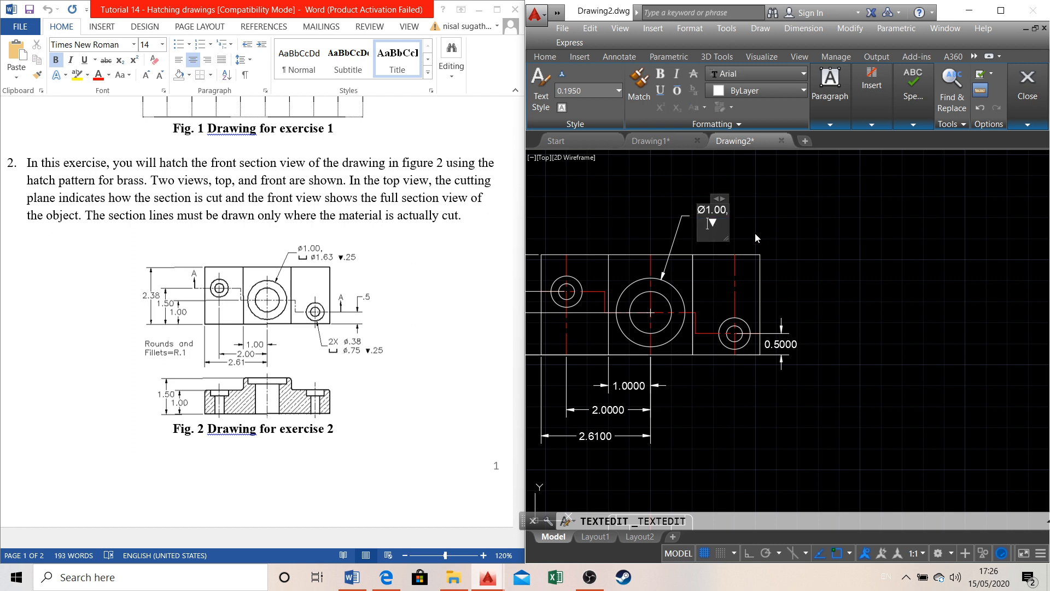
Complete the large hole callout's second line as "Ø1.63 ▼.25", using the diameter symbol, and finish editing the text
click(871, 93)
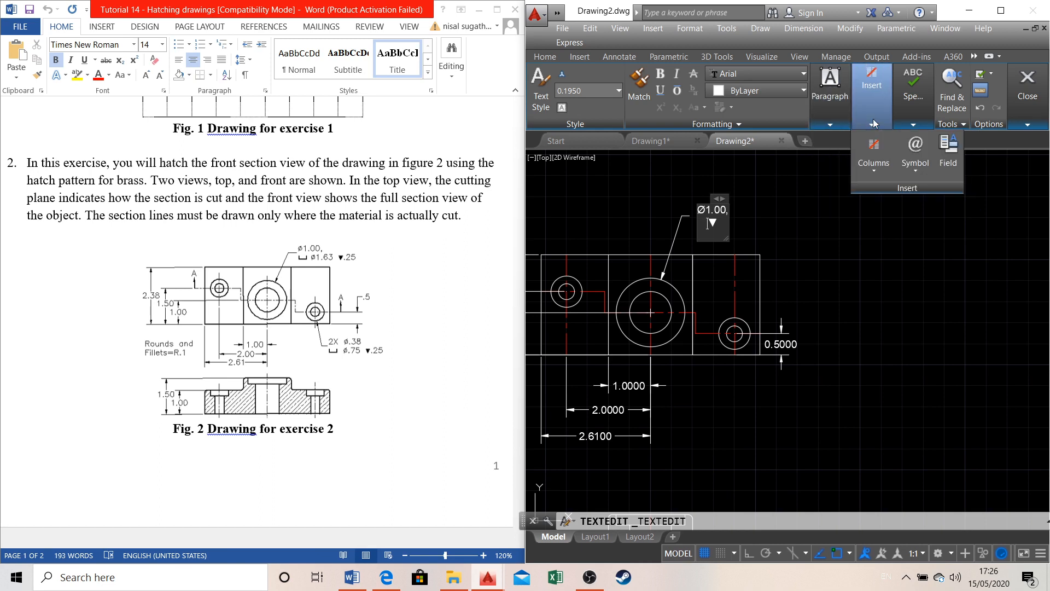
click(956, 220)
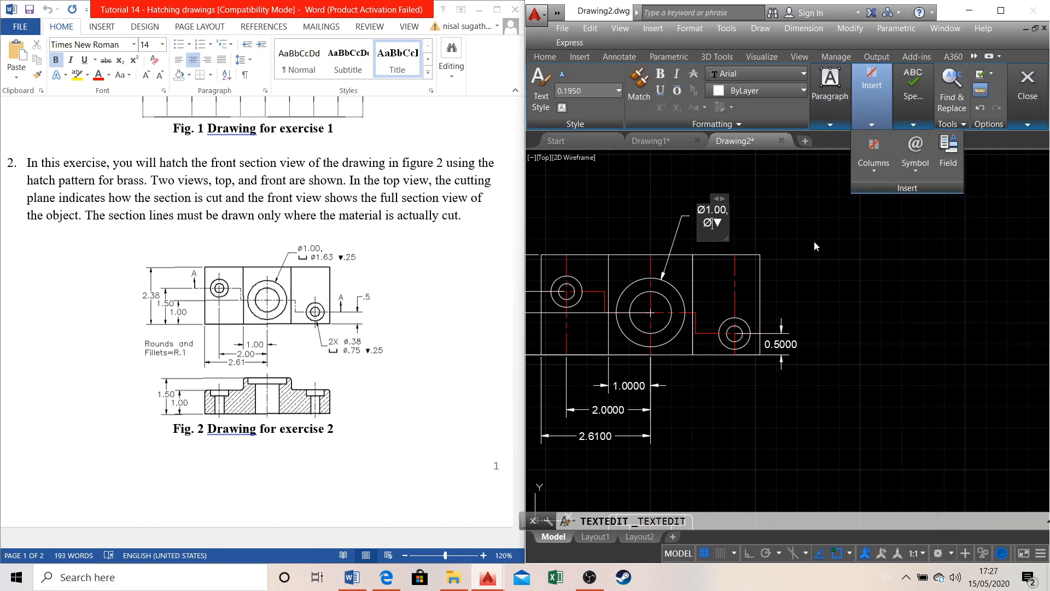
text(1.6)
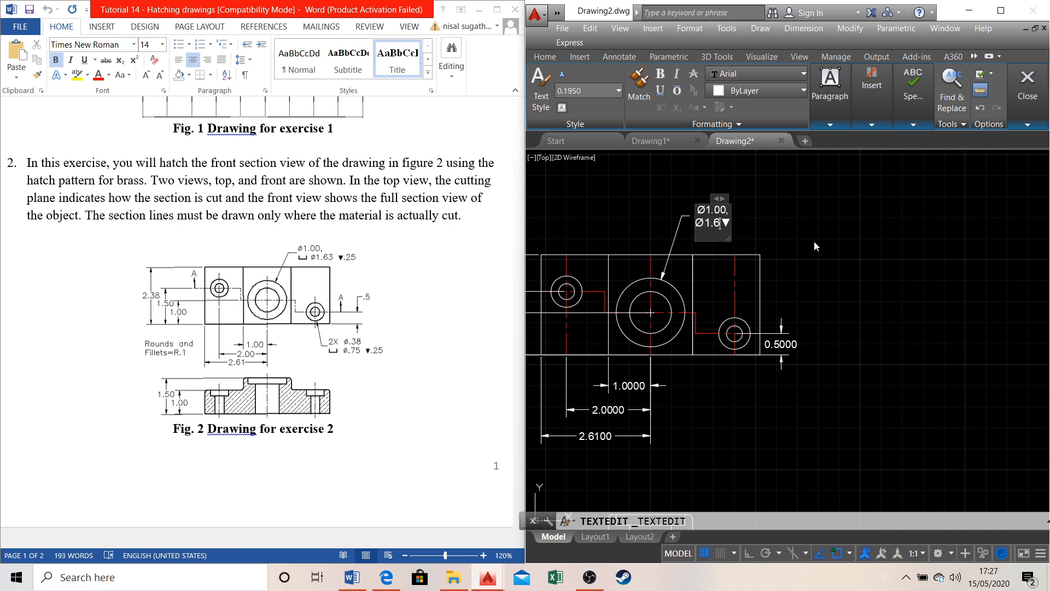
text(3 ▼)
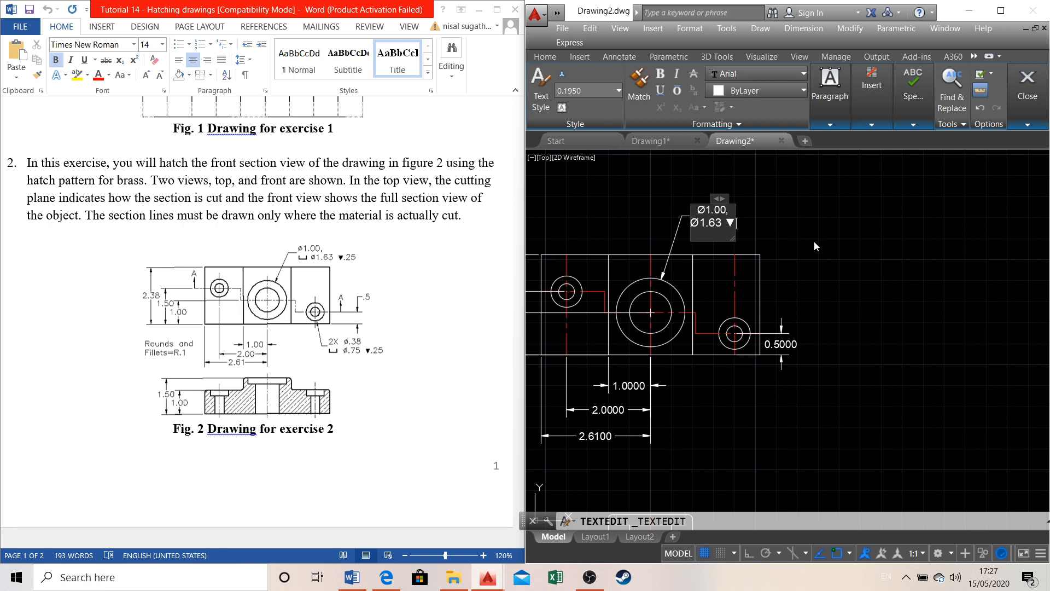
text(.25)
click(814, 246)
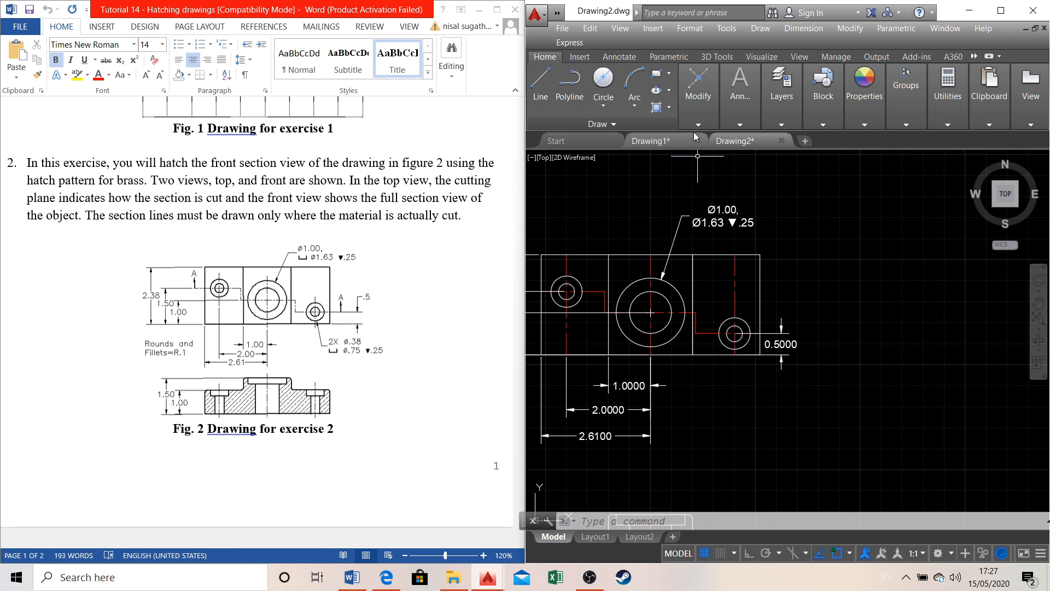
Add a diameter dimension to the outer circle of the small right-hand hole, with its text below and right of the top view
mouse_move(741, 90)
click(768, 146)
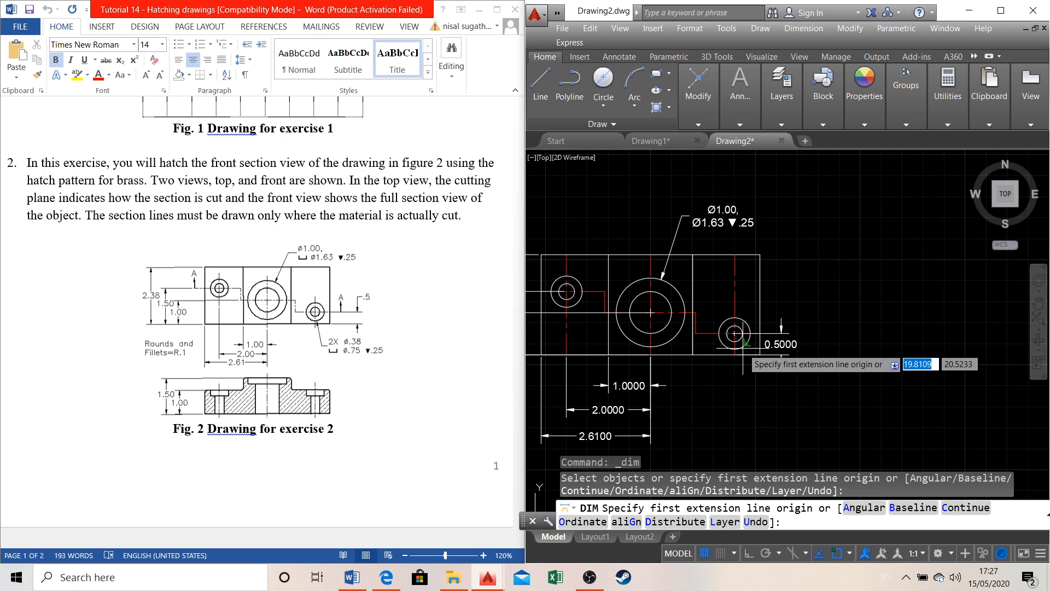
scroll(739, 347, up, 3)
scroll(745, 343, up, 3)
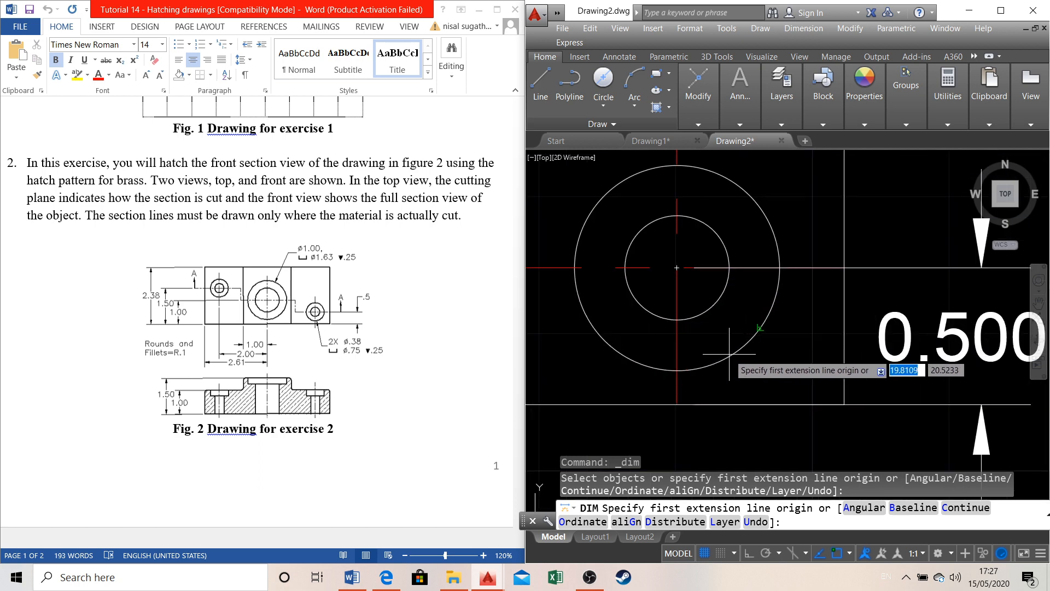
click(694, 371)
scroll(738, 250, down, 4)
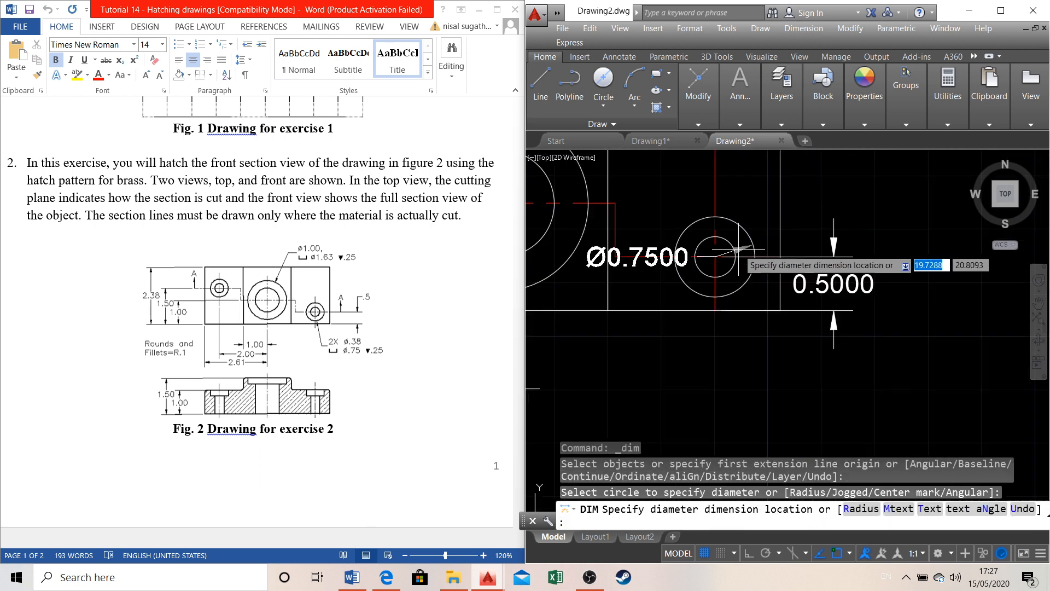
scroll(791, 387, down, 3)
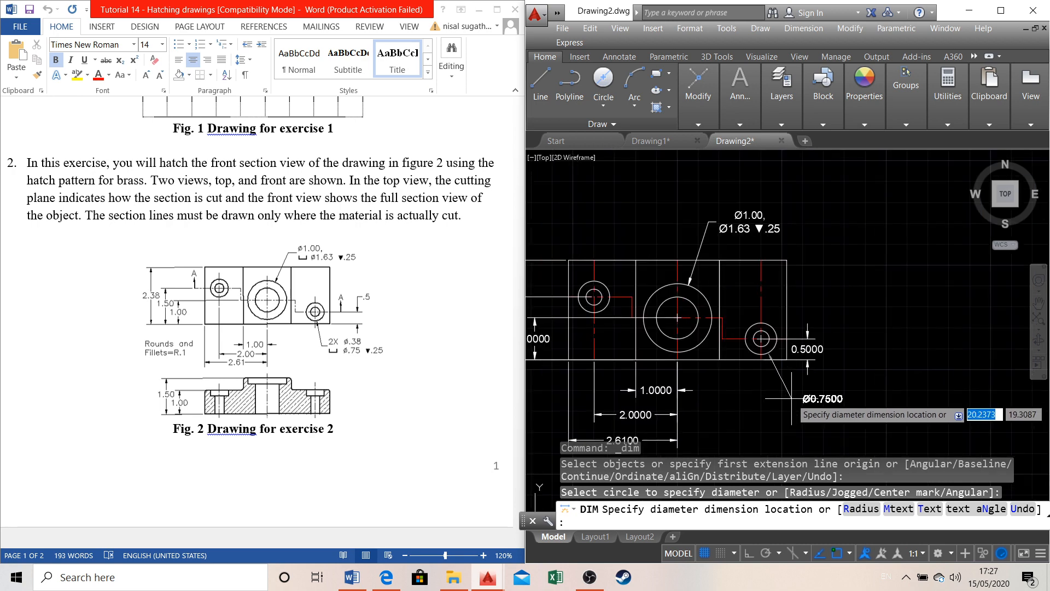
click(789, 401)
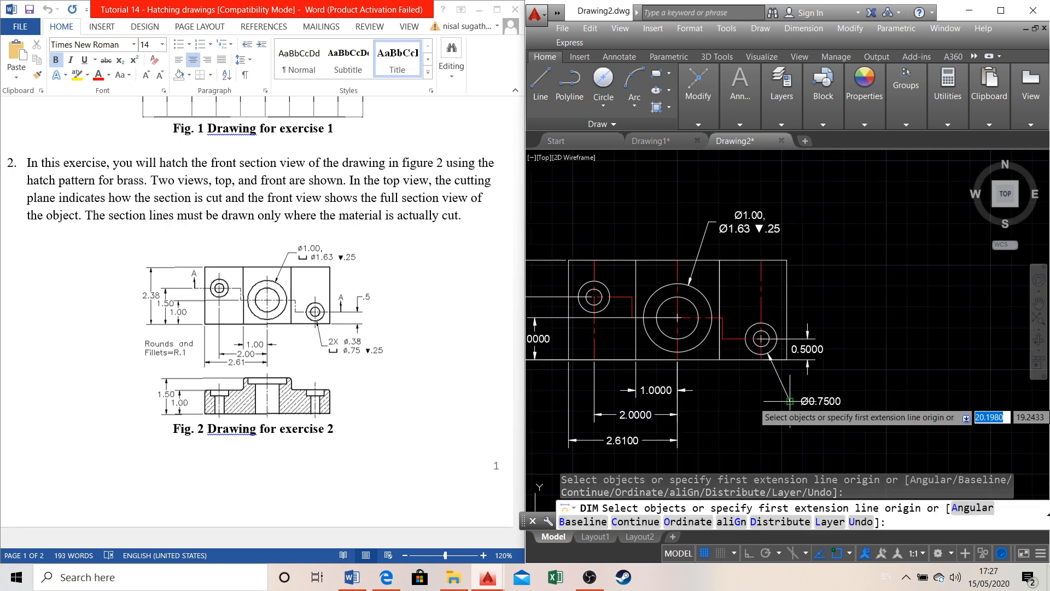
middle_drag(802, 401, 763, 310)
key(Escape)
Insert "2x Ø.38" with the diameter symbol as a separate first line above the small hole's diameter value
double_click(768, 310)
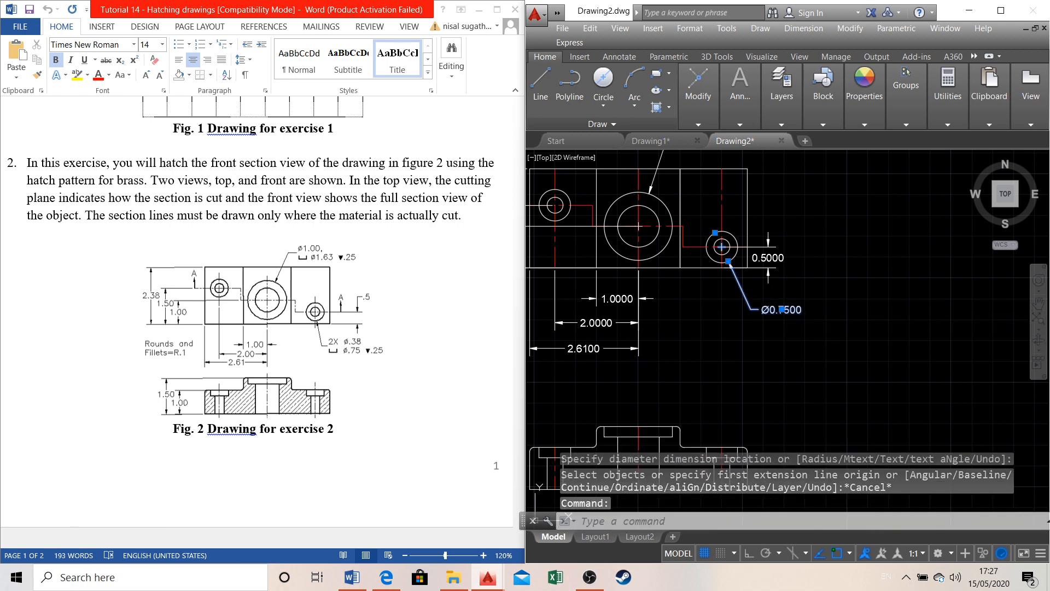
text(2)
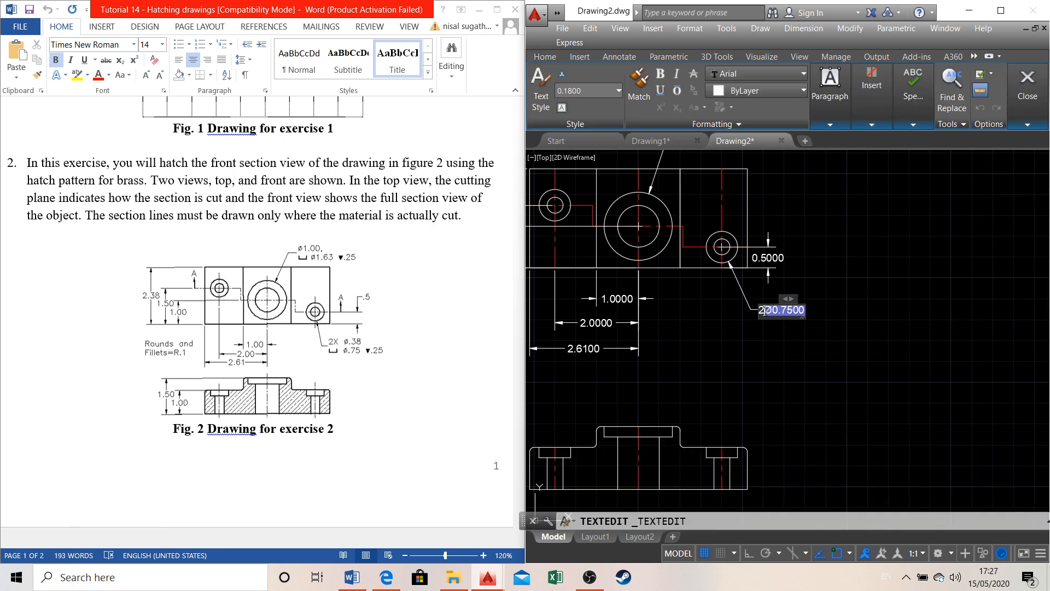
text(x)
click(871, 125)
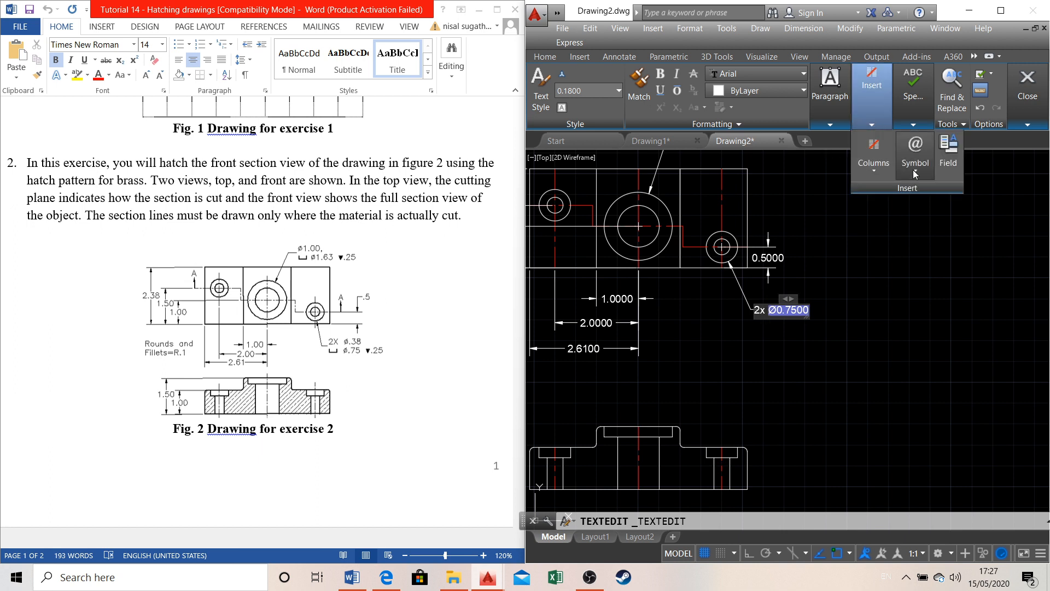
click(915, 159)
click(931, 228)
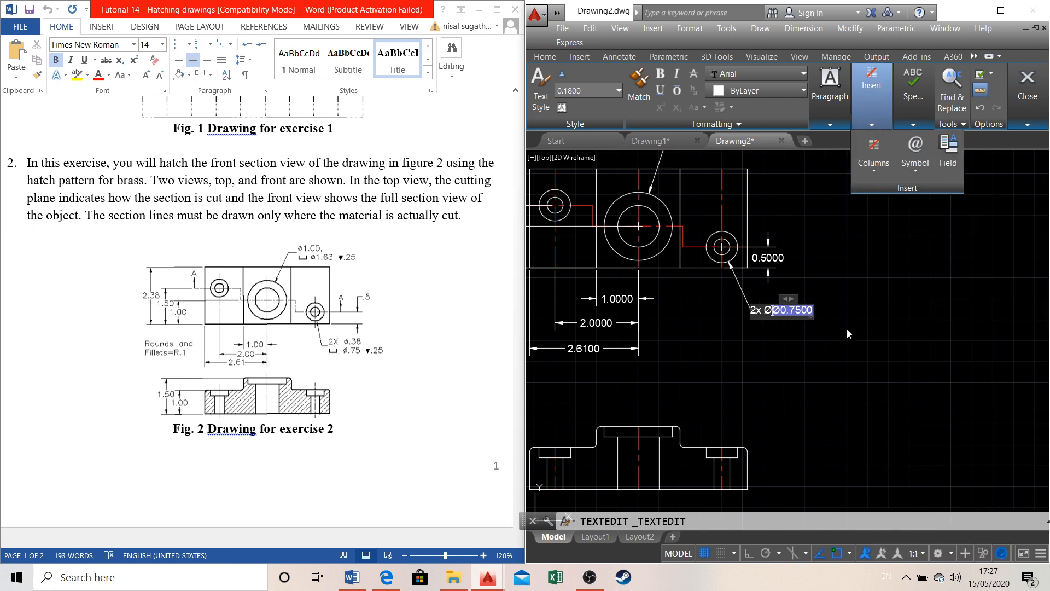
text(.)
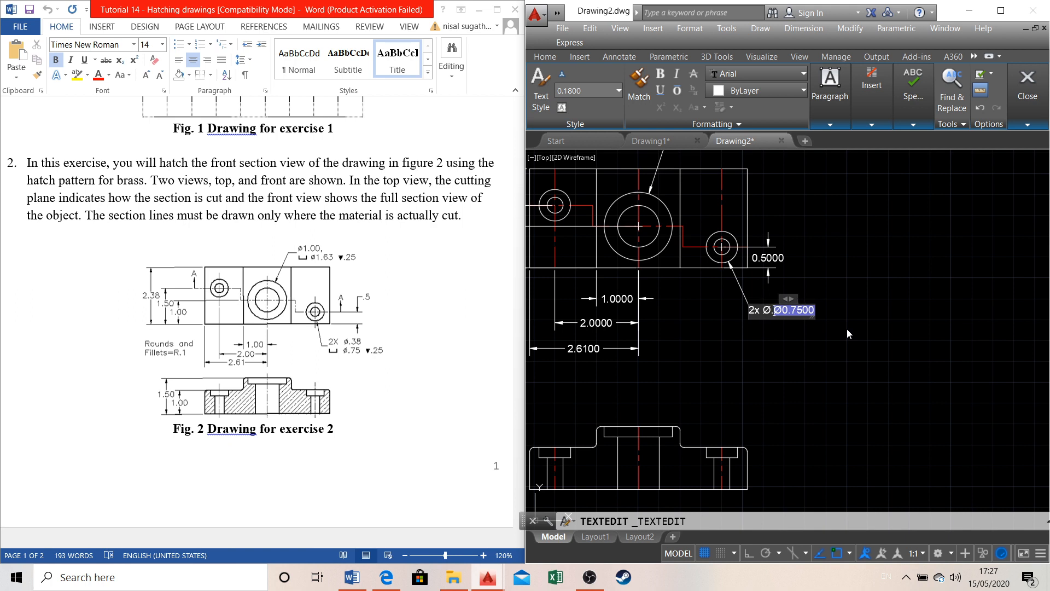
text(38)
key(Return)
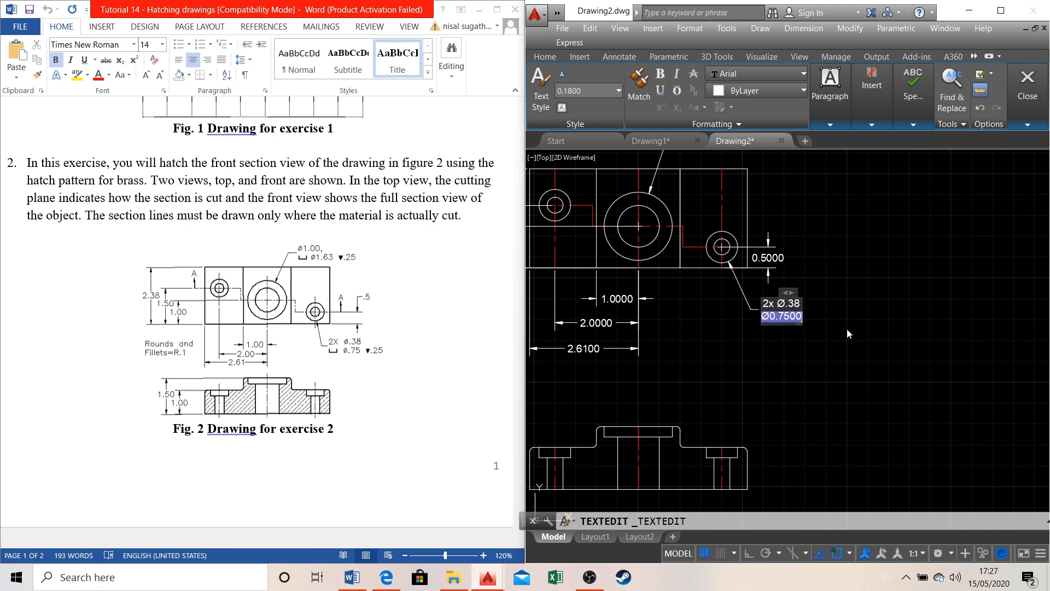
Append "▼.25" after the small hole's diameter value, widen the text frame to keep it on one line, and finish editing
text(▼)
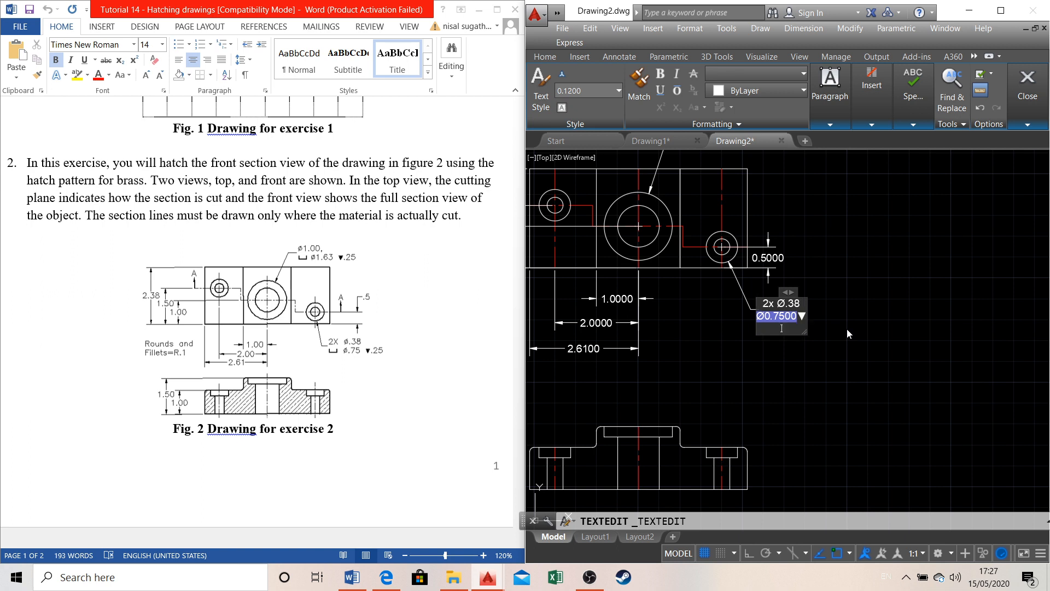
click(801, 312)
click(807, 317)
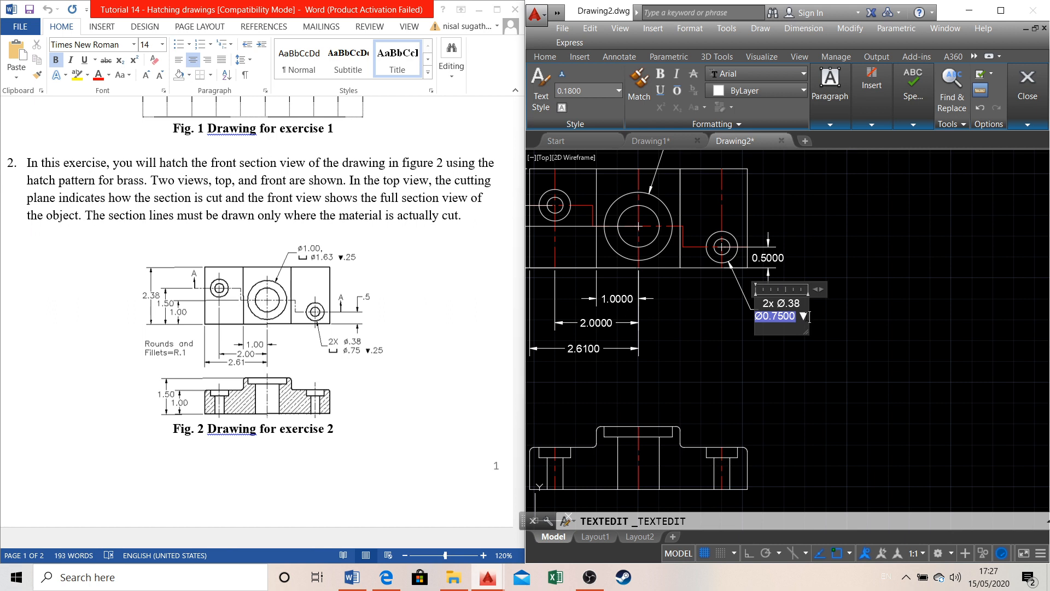
text(.25)
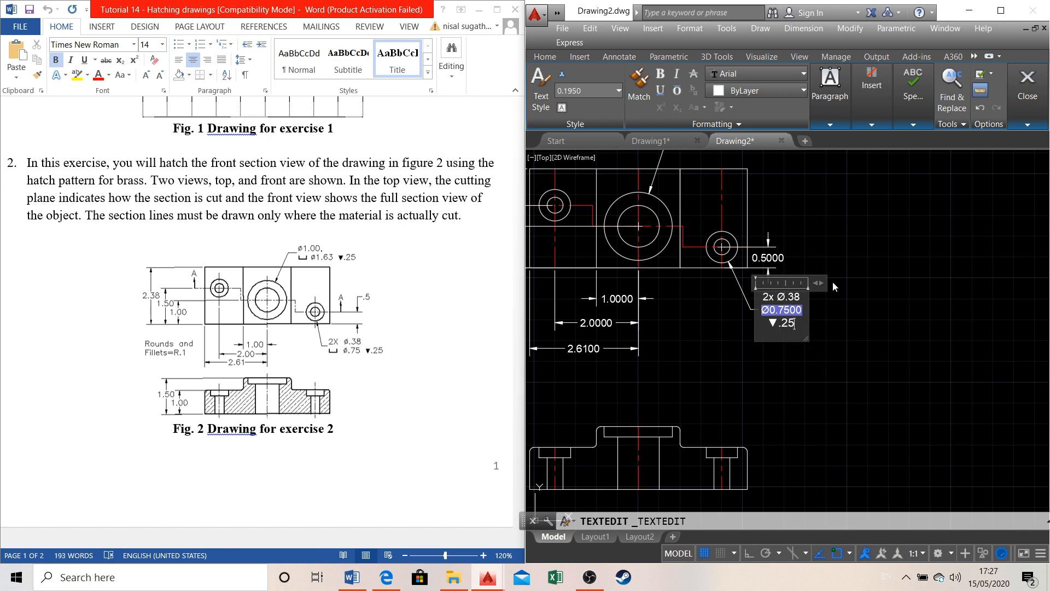
drag(807, 304, 868, 304)
click(849, 331)
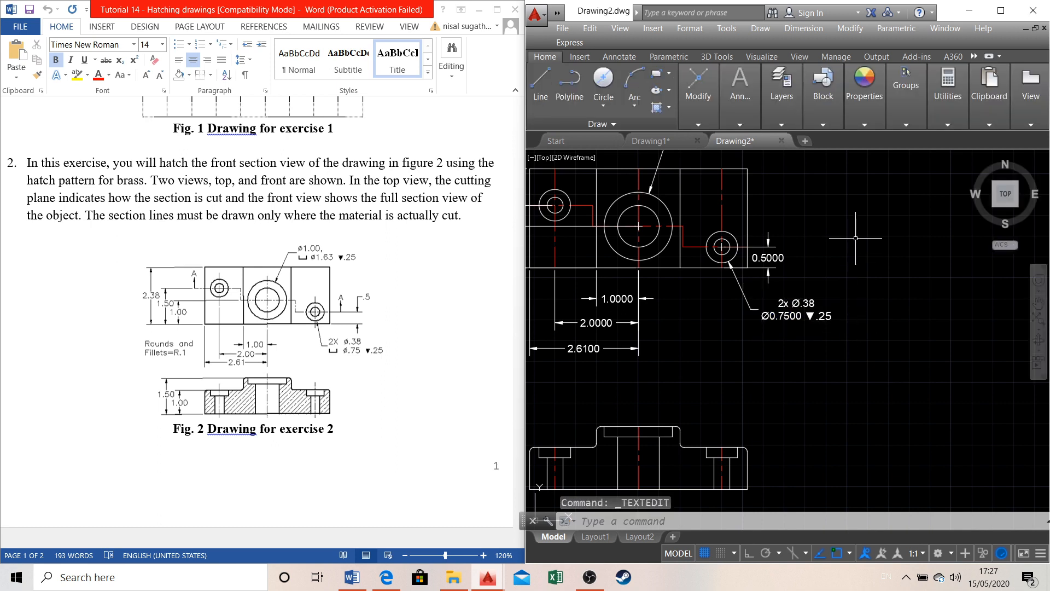
scroll(871, 284, down, 2)
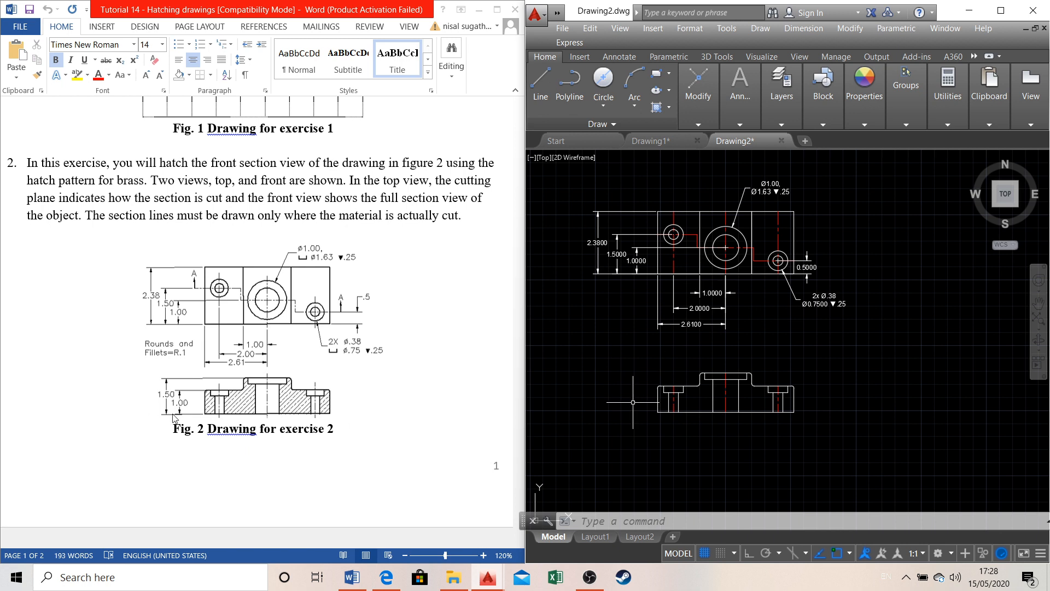
scroll(749, 405, up, 2)
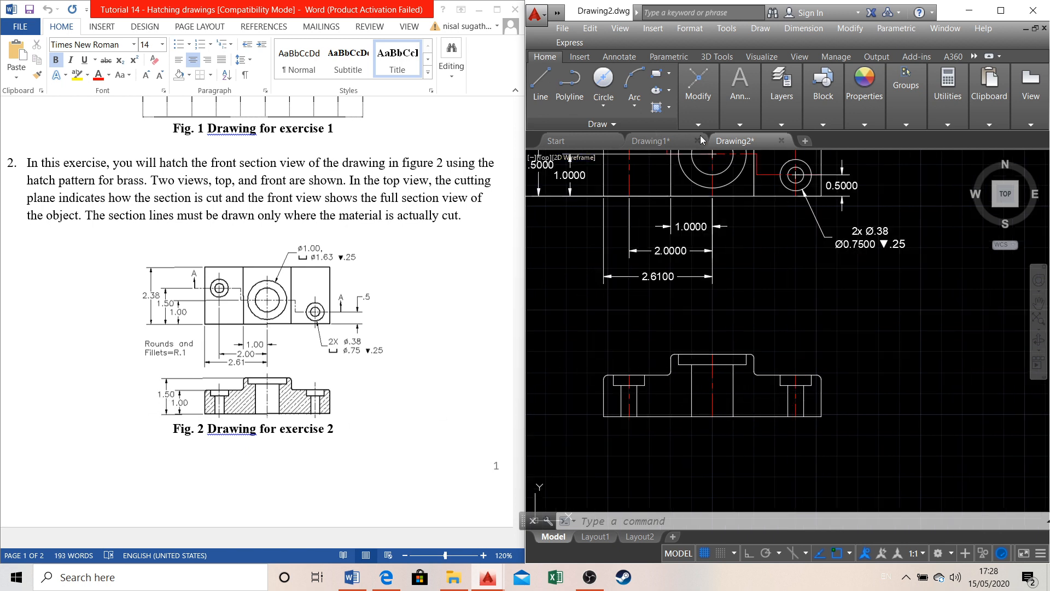
click(740, 95)
click(770, 152)
scroll(599, 438, up, 2)
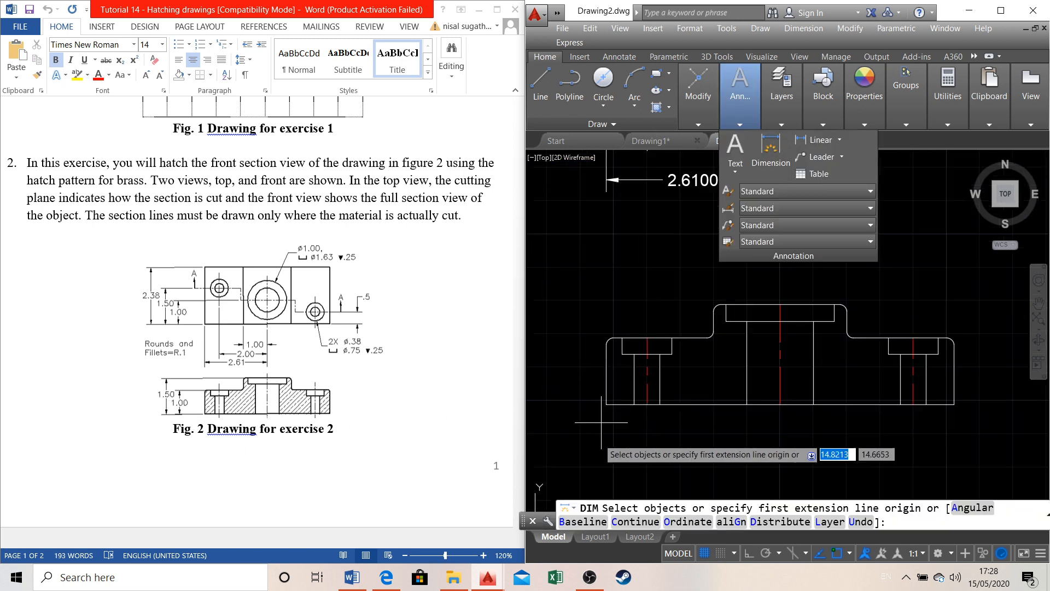
key(Return)
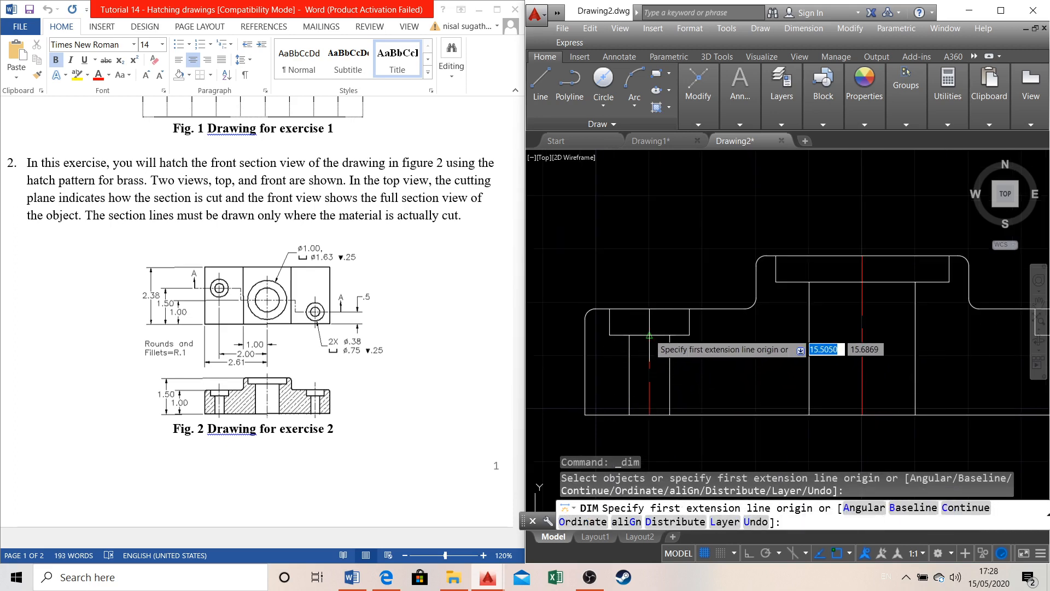
click(647, 354)
scroll(643, 386, up, 2)
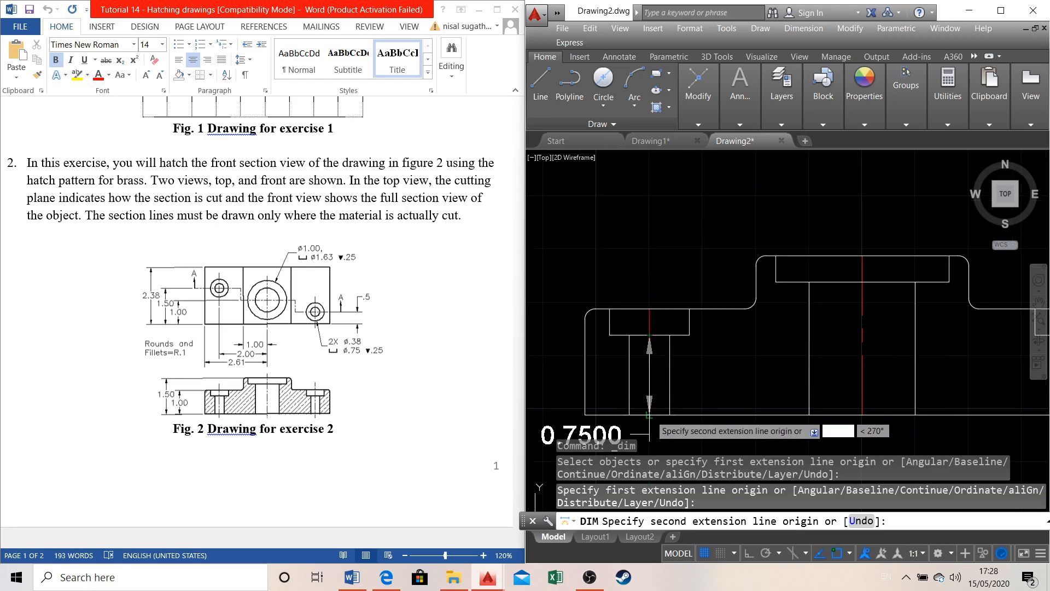
click(649, 414)
scroll(881, 372, down, 2)
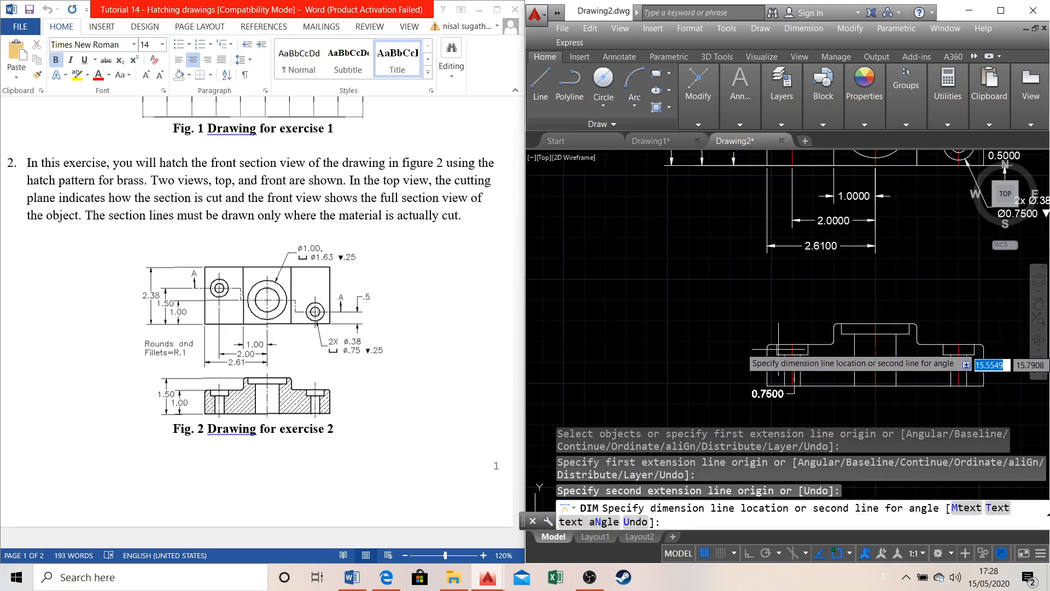
key(Escape)
Add a vertical linear dimension for the height of the front view's lower left step, placed left of the view
mouse_move(742, 106)
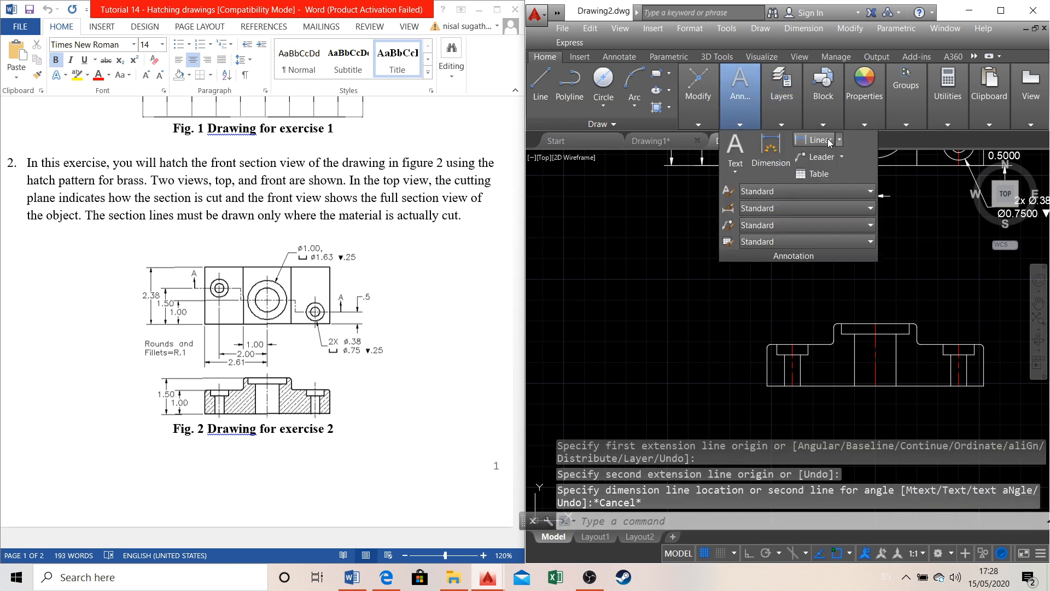
click(827, 141)
scroll(778, 339, up, 2)
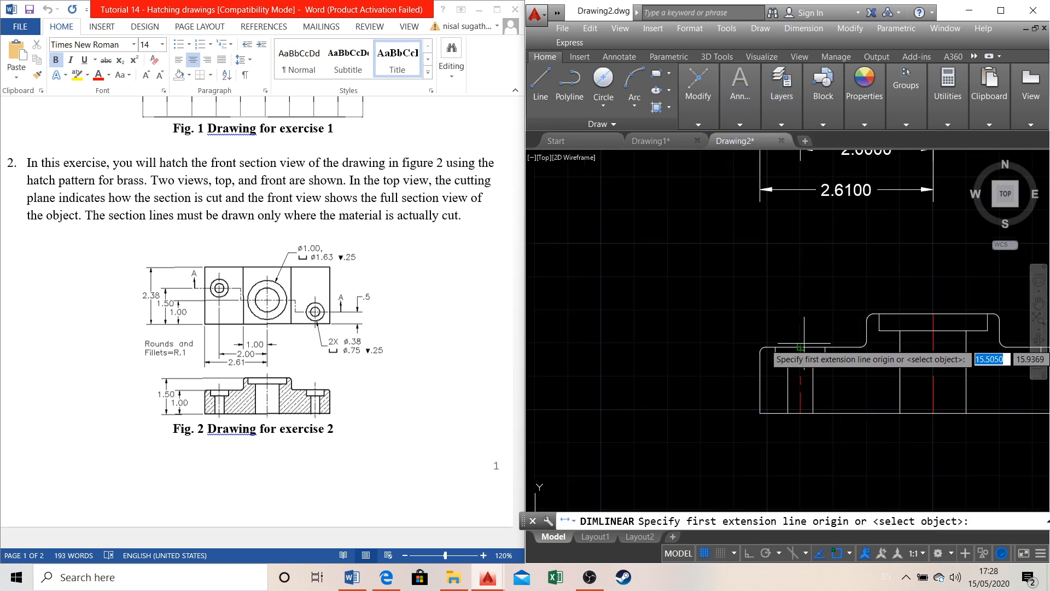
click(800, 384)
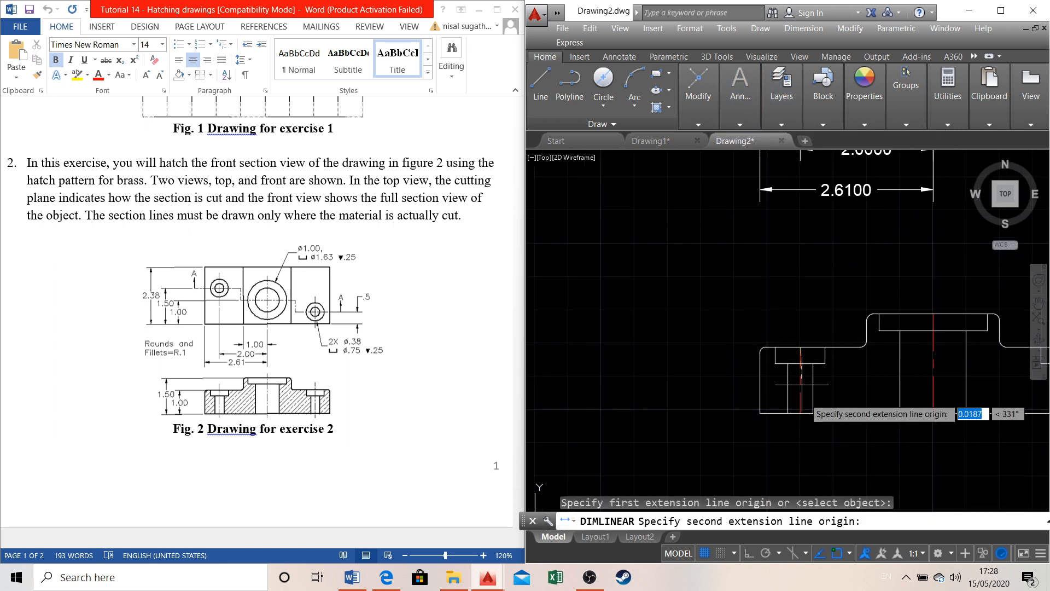
click(800, 413)
click(712, 394)
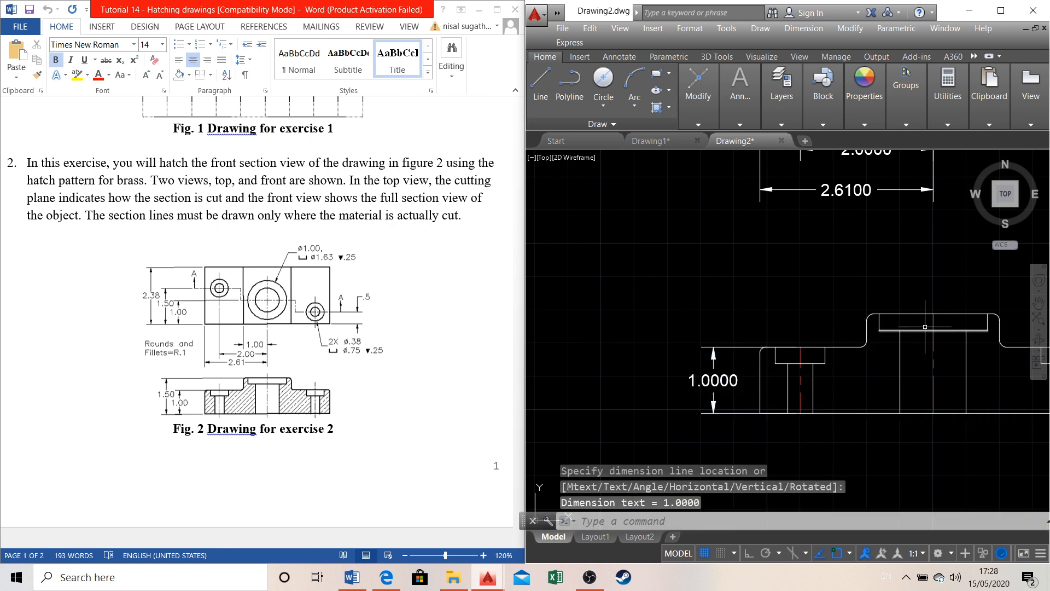
Dimension the front view's overall height at the middle hole's centerline, placing it outside the step height dimension on the left
mouse_move(779, 126)
mouse_move(740, 125)
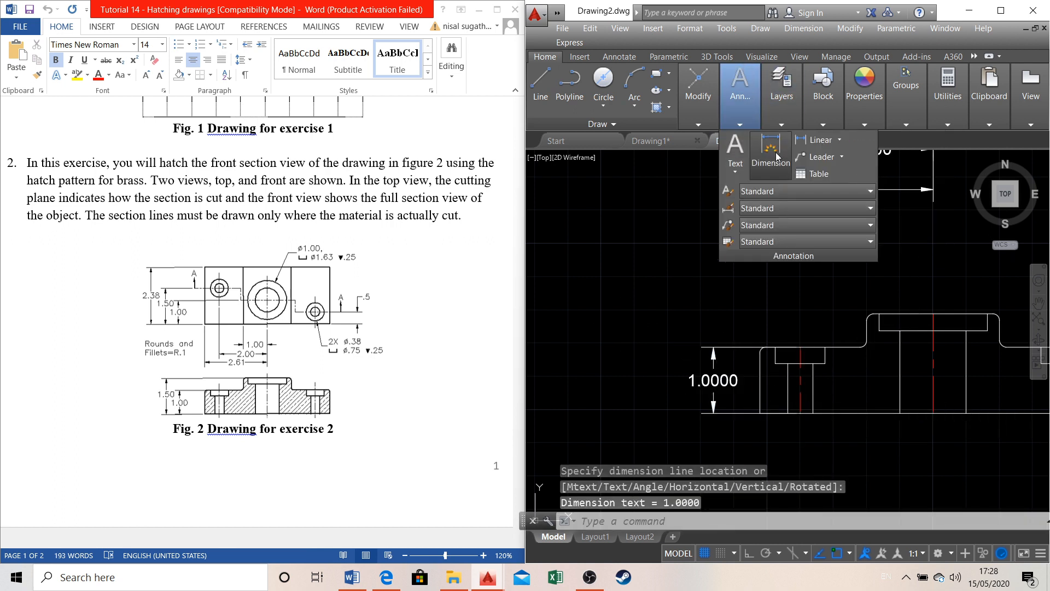
click(771, 154)
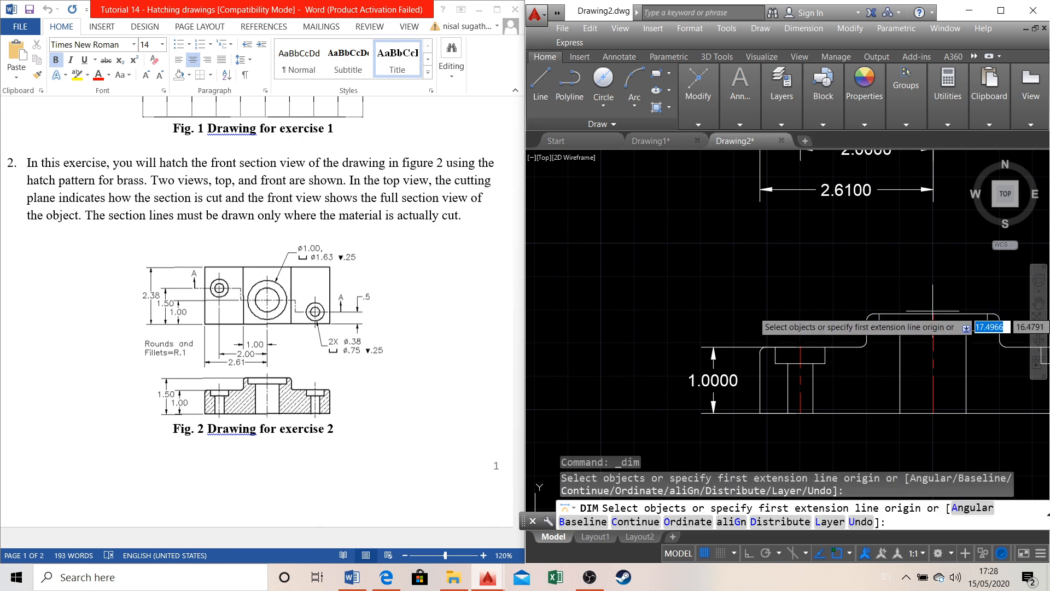
click(935, 314)
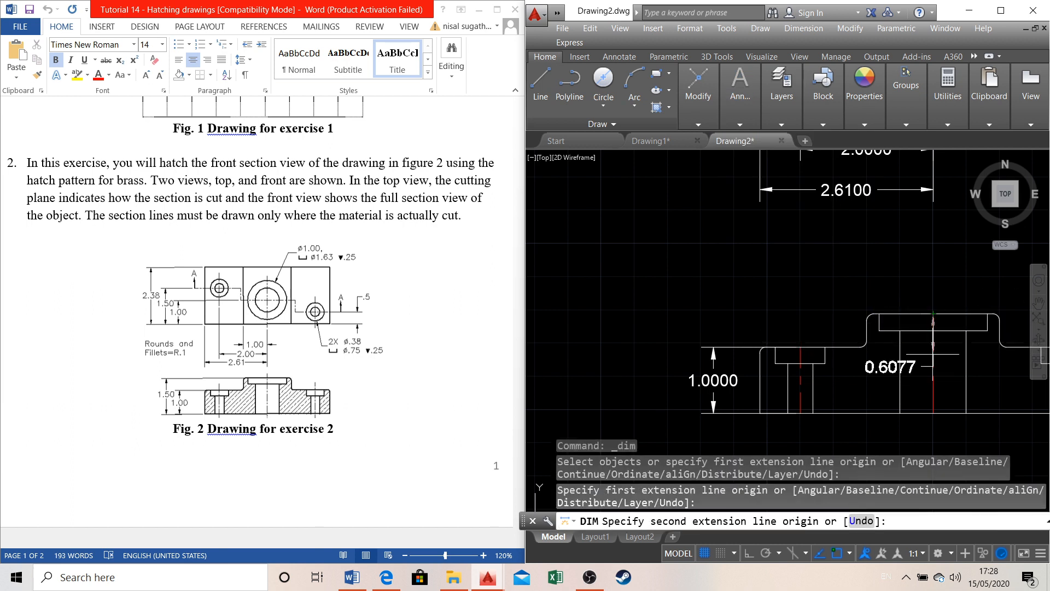
click(933, 411)
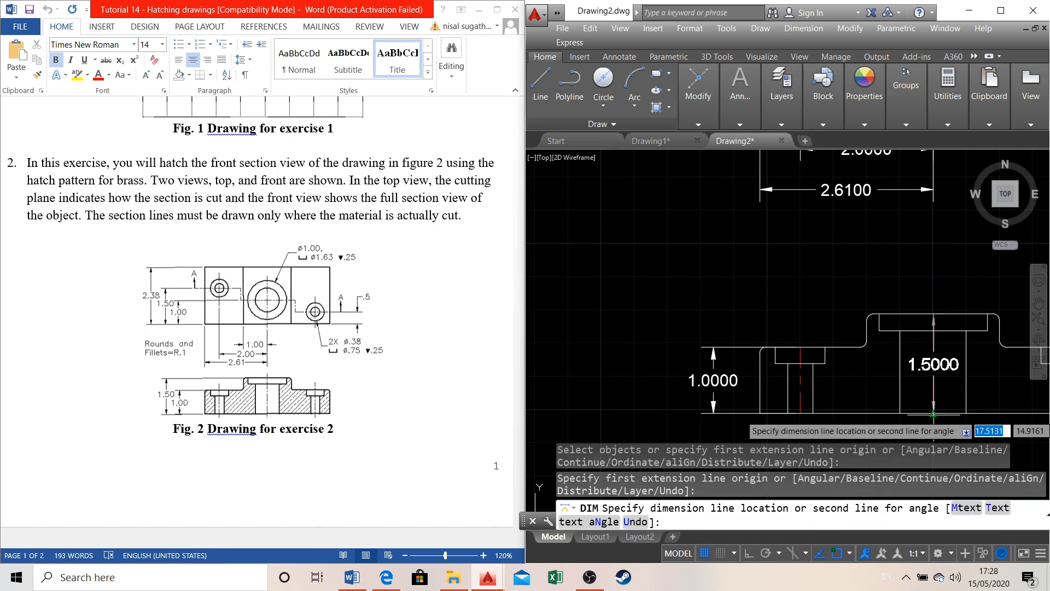
click(661, 385)
scroll(653, 338, down, 4)
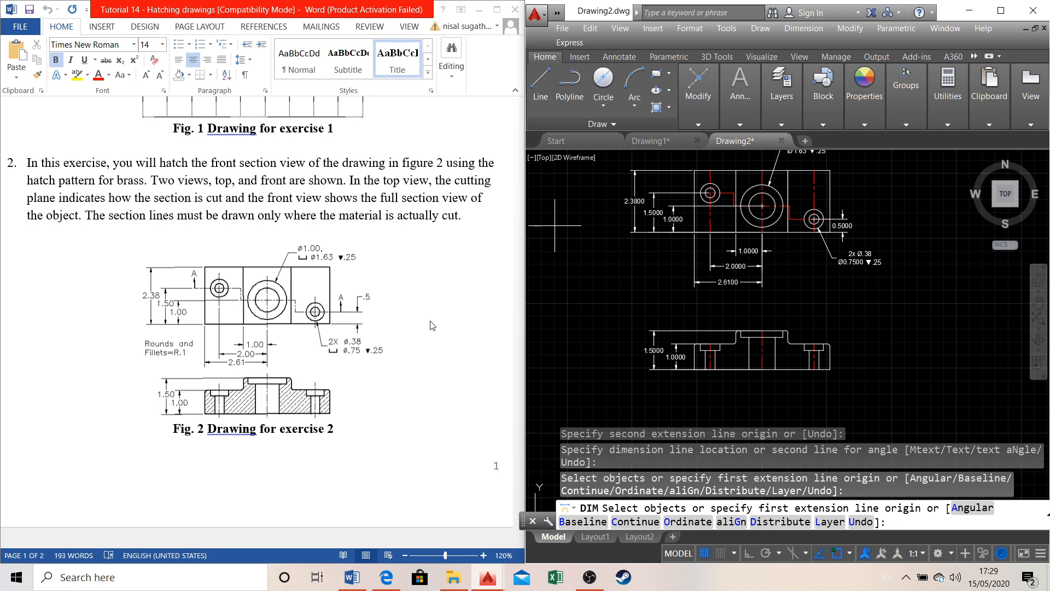
Hatch the four cut areas of the front section view with the ANSI31 pattern, leaving the holes and counterbores empty
click(668, 108)
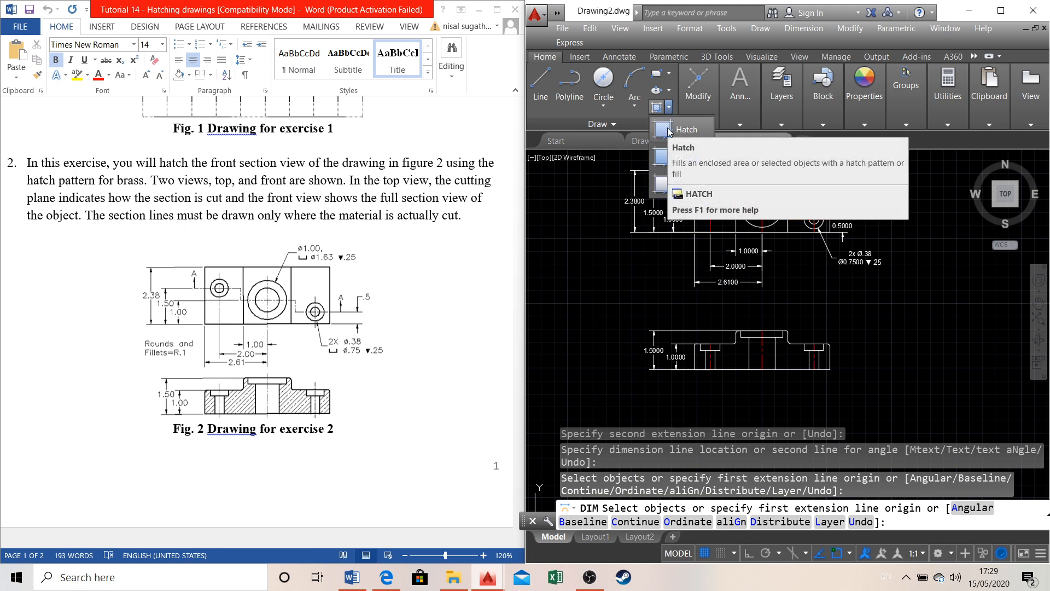
click(668, 129)
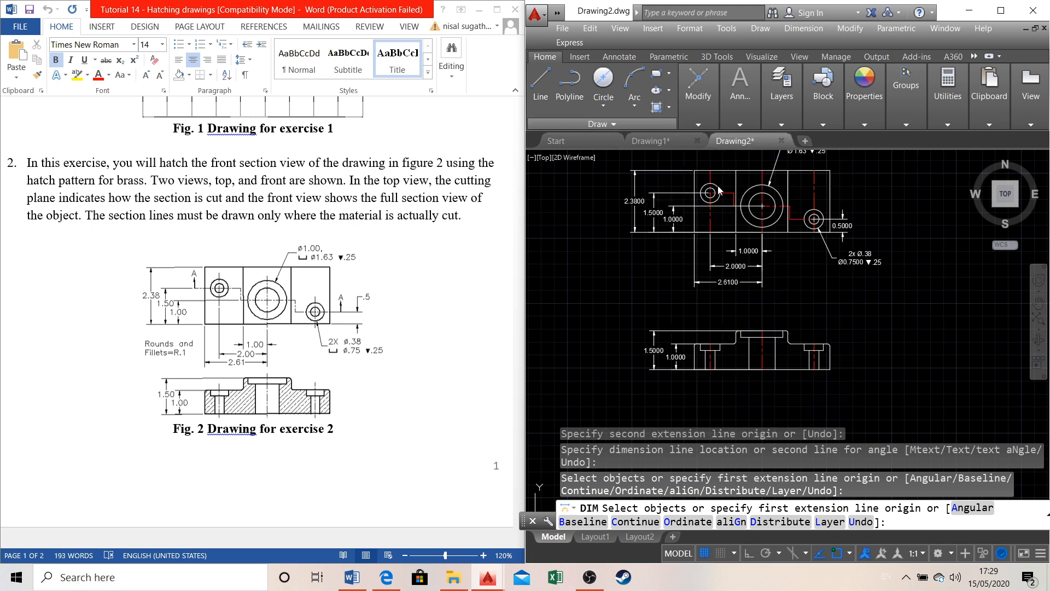
scroll(711, 416, up, 6)
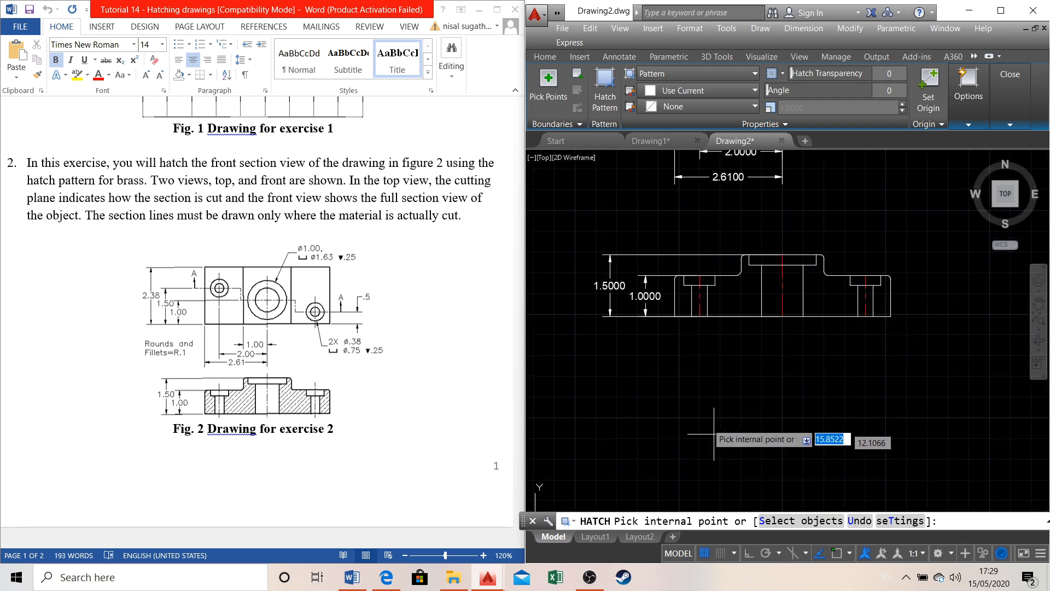
scroll(629, 285, down, 3)
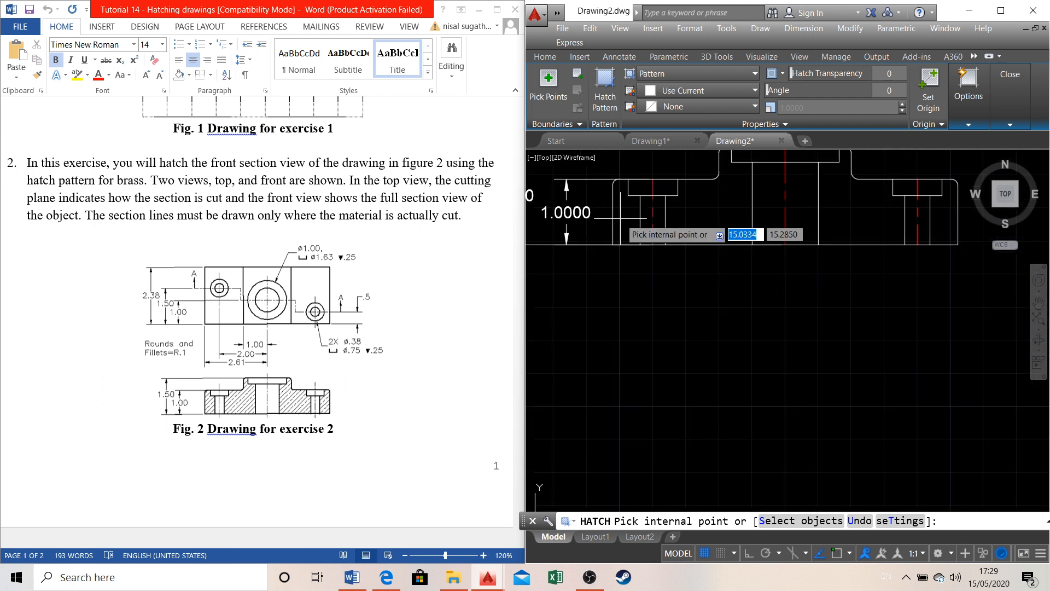
scroll(635, 308, down, 2)
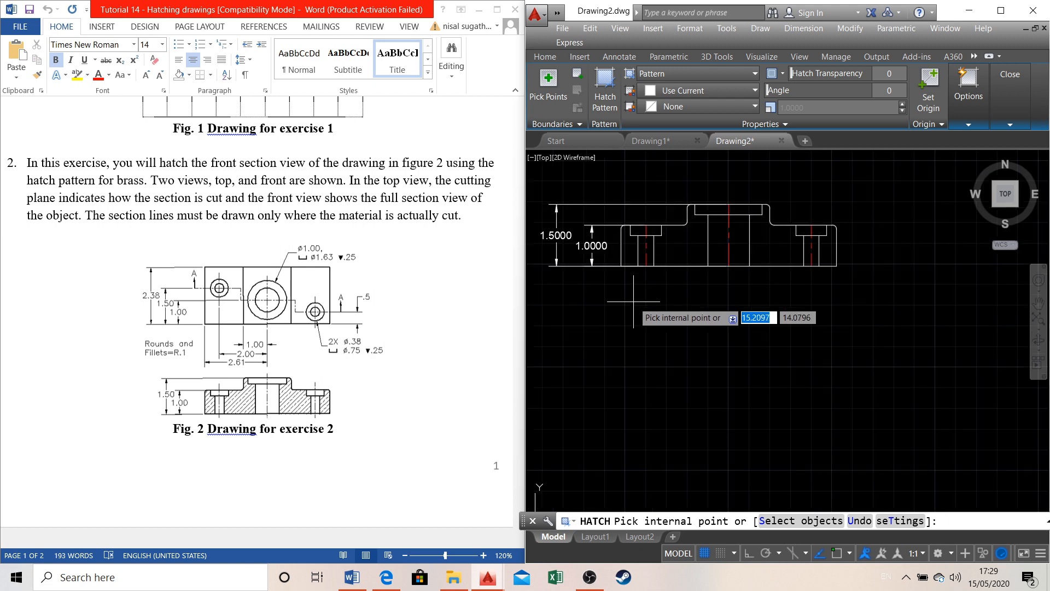
scroll(630, 256, up, 2)
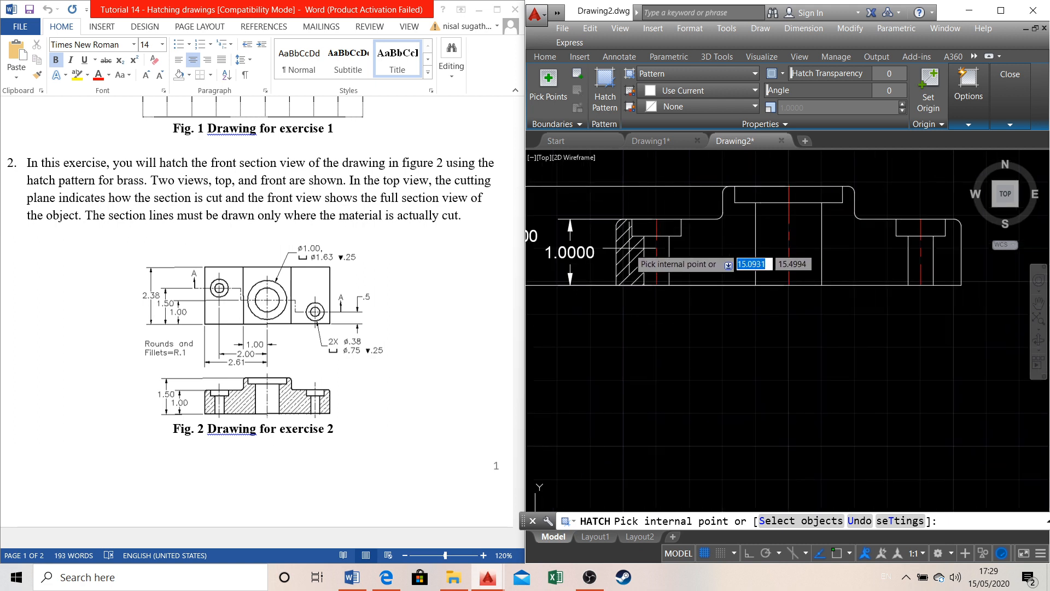
click(629, 248)
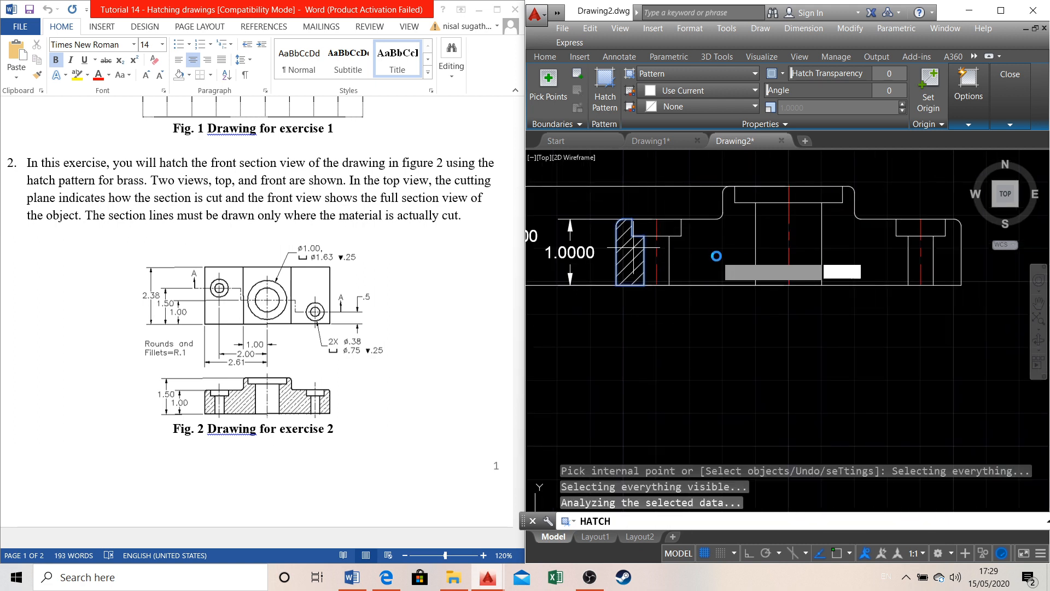
click(699, 248)
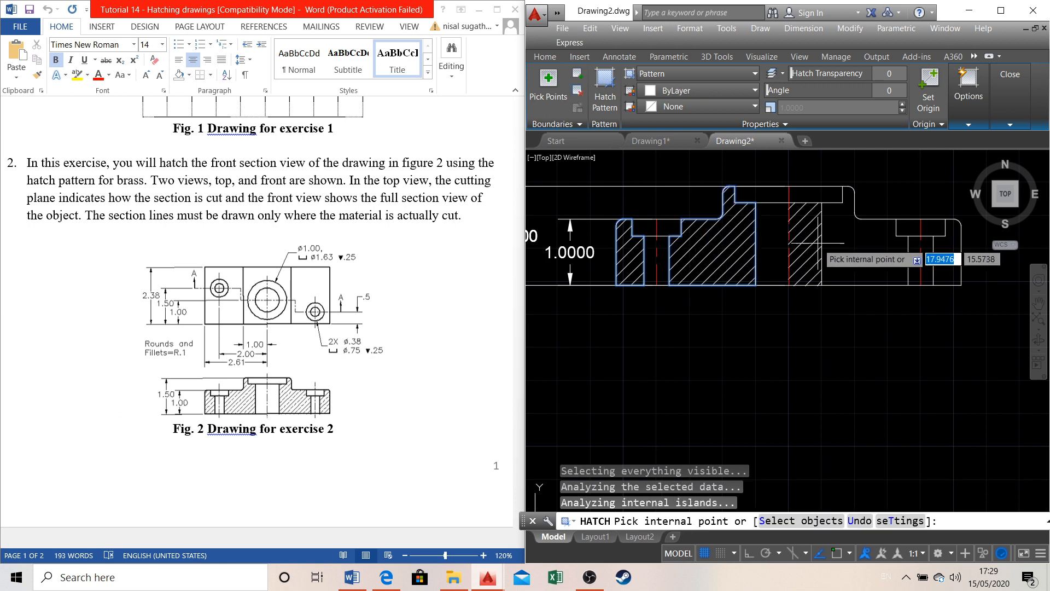
click(875, 252)
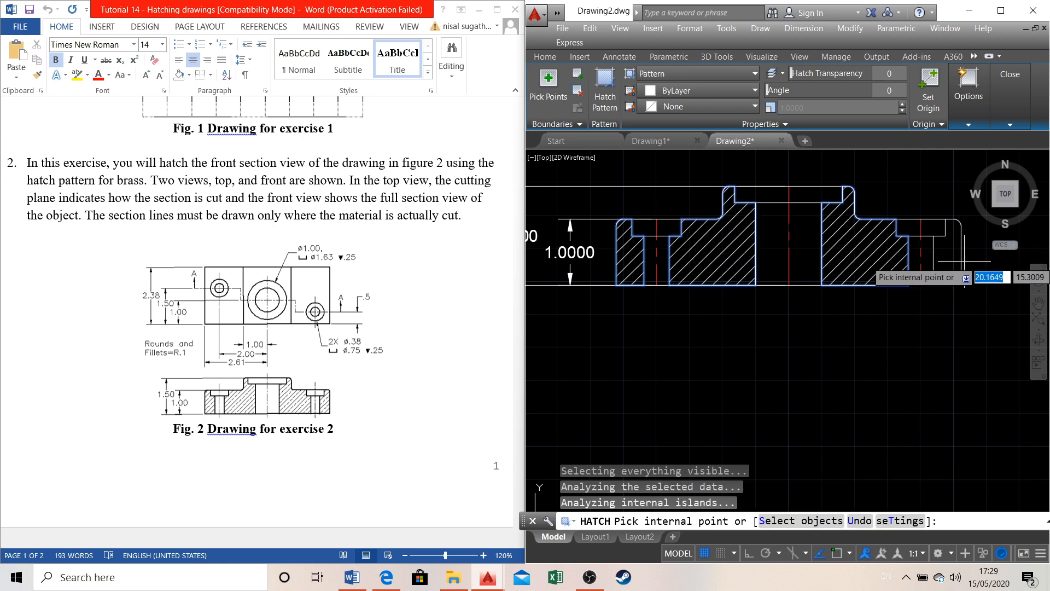
scroll(907, 380, down, 2)
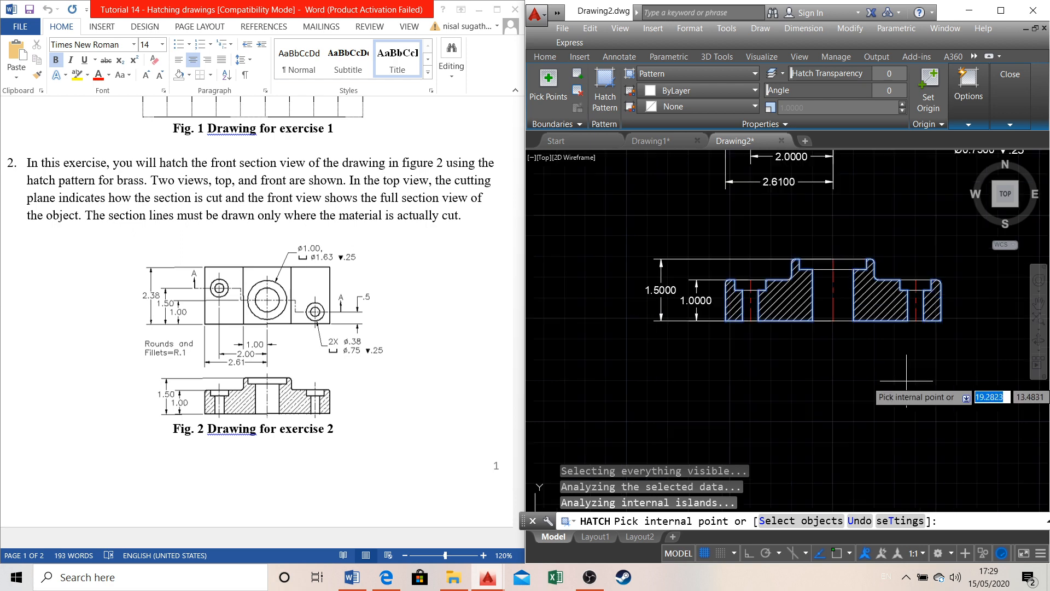
scroll(884, 235, up, 2)
scroll(690, 349, down, 2)
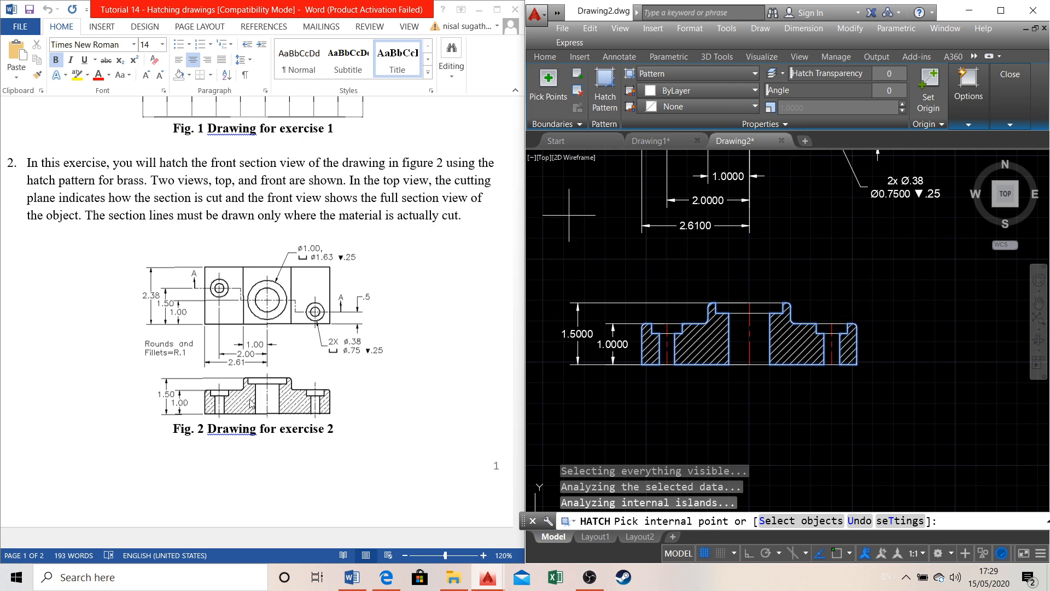
scroll(236, 404, up, 3)
scroll(235, 404, down, 3)
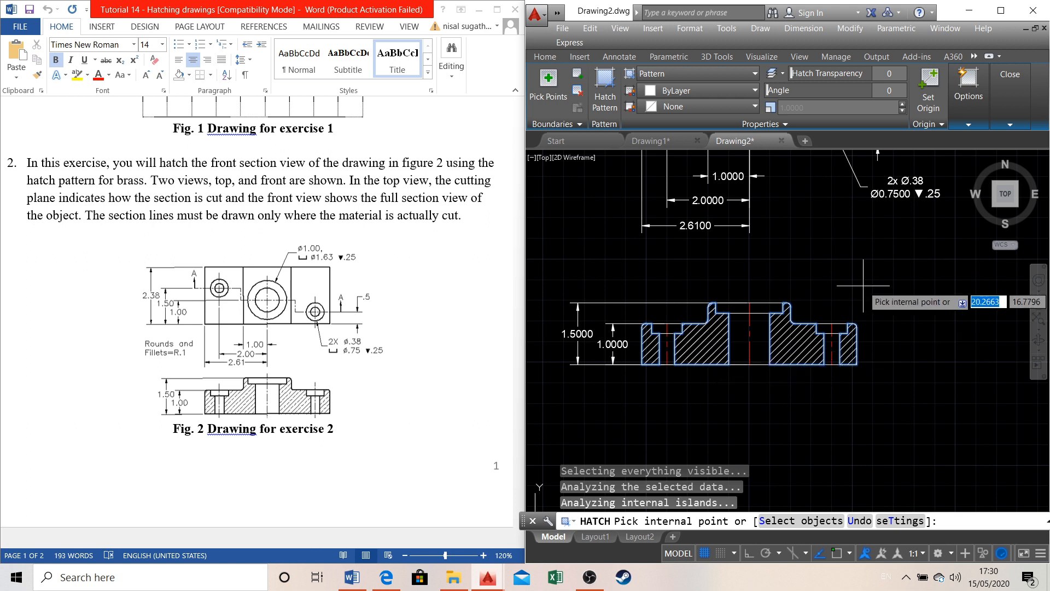
key(Escape)
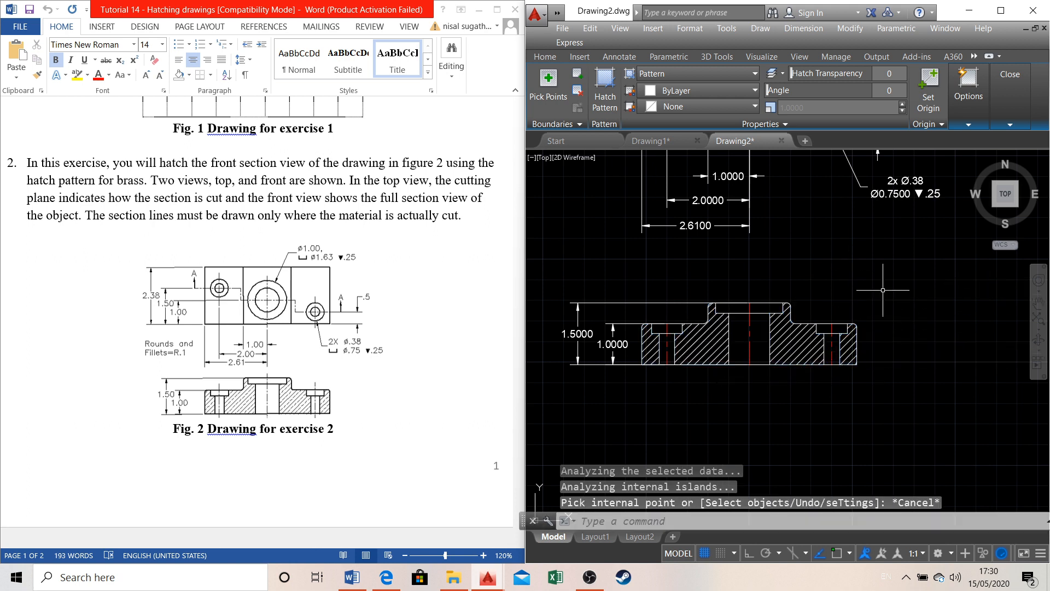
Select the front section view's hatch and set its pattern scale to 1.8
click(653, 340)
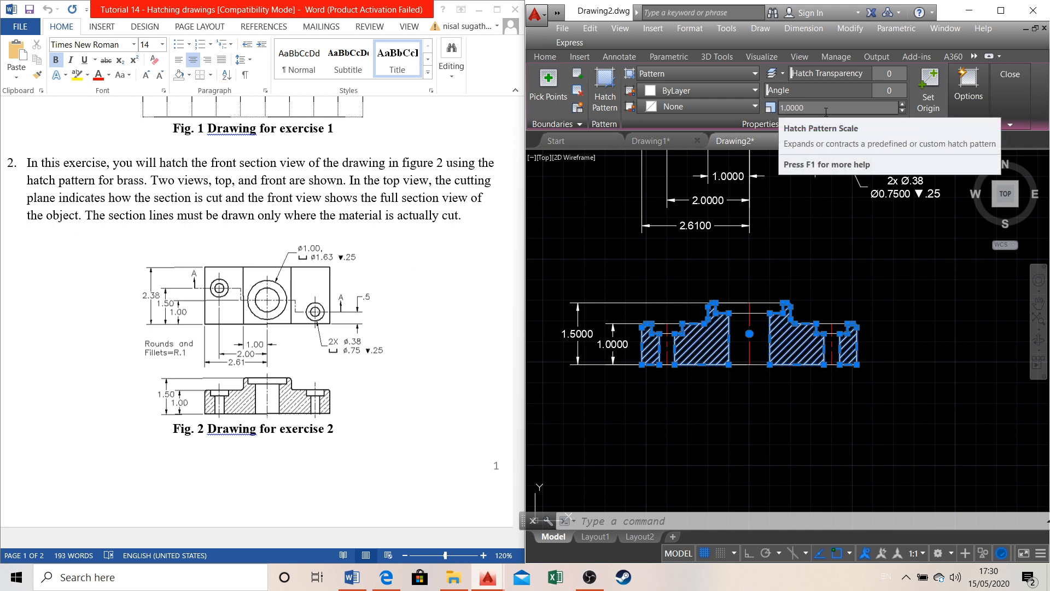
drag(826, 111, 777, 110)
click(858, 110)
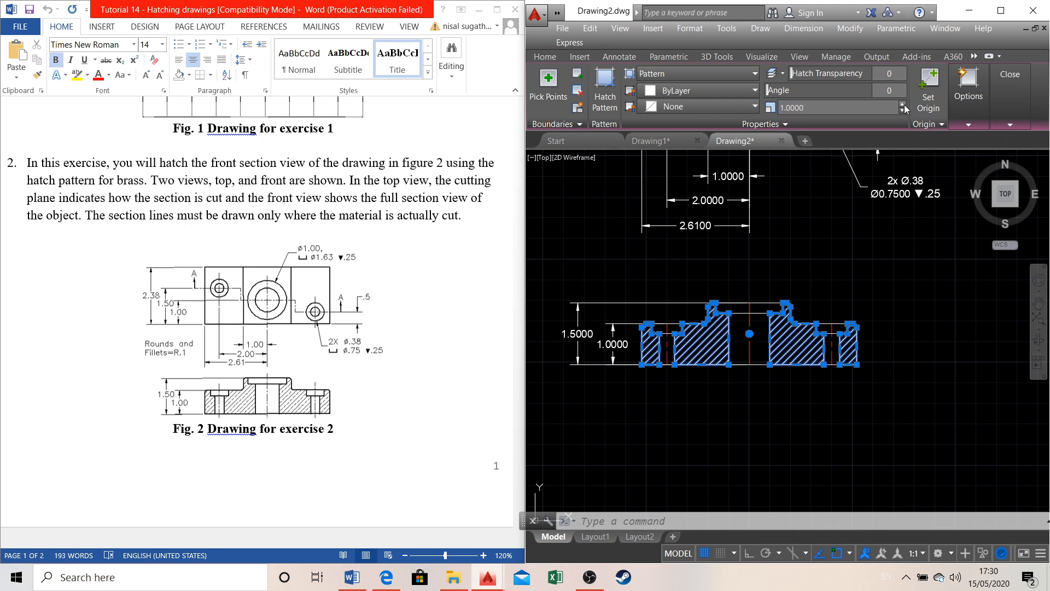
click(904, 104)
click(903, 105)
click(903, 105)
click(904, 105)
click(903, 104)
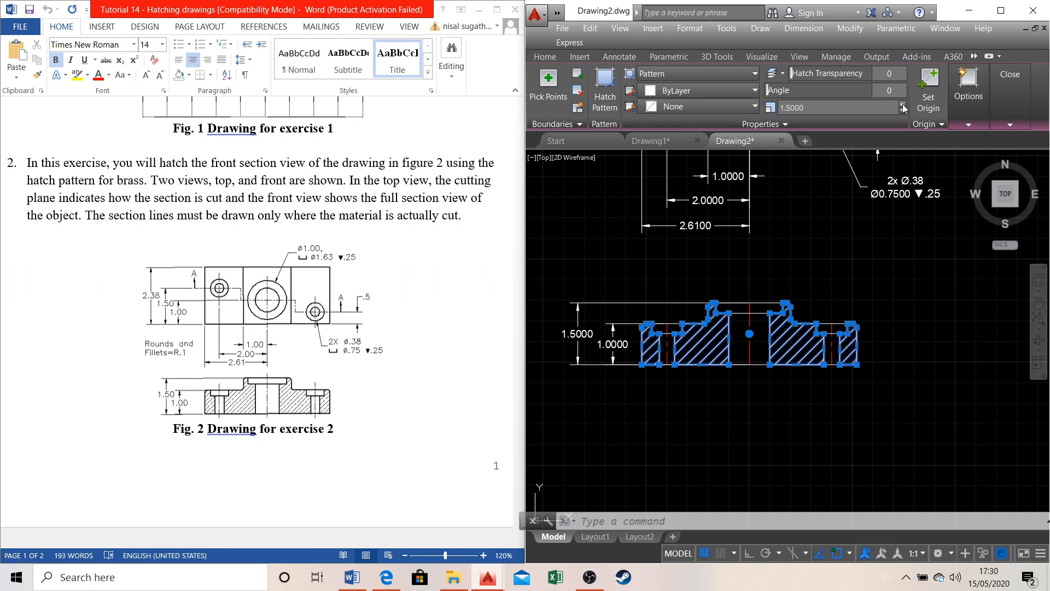
click(903, 104)
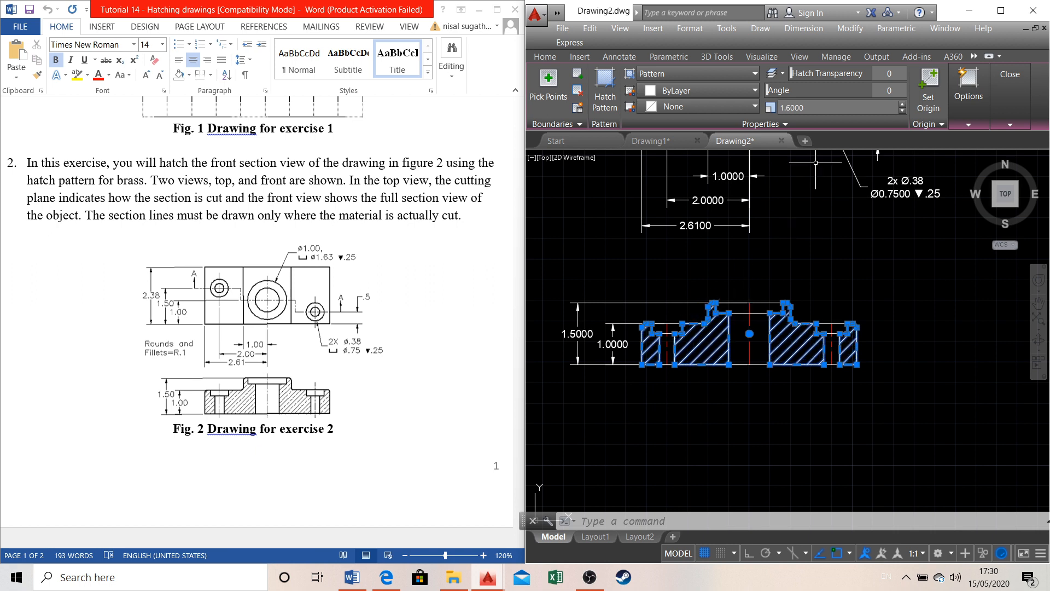
click(903, 105)
click(903, 105)
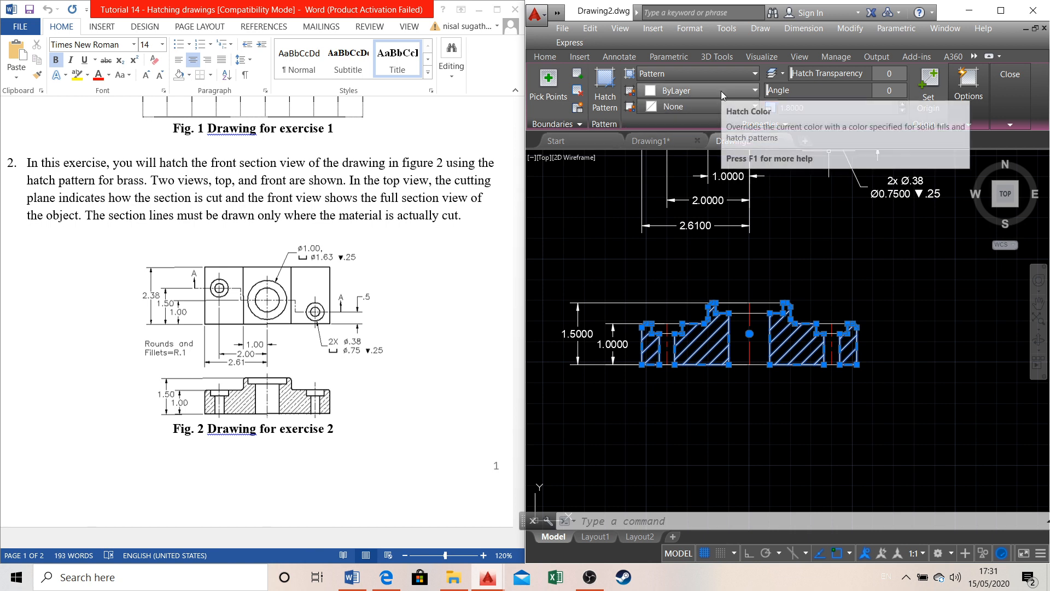
Maximize the drawing window, try the ANSI31 and ANSI32 patterns, and change the front section hatch to ANSI33 for brass
click(718, 74)
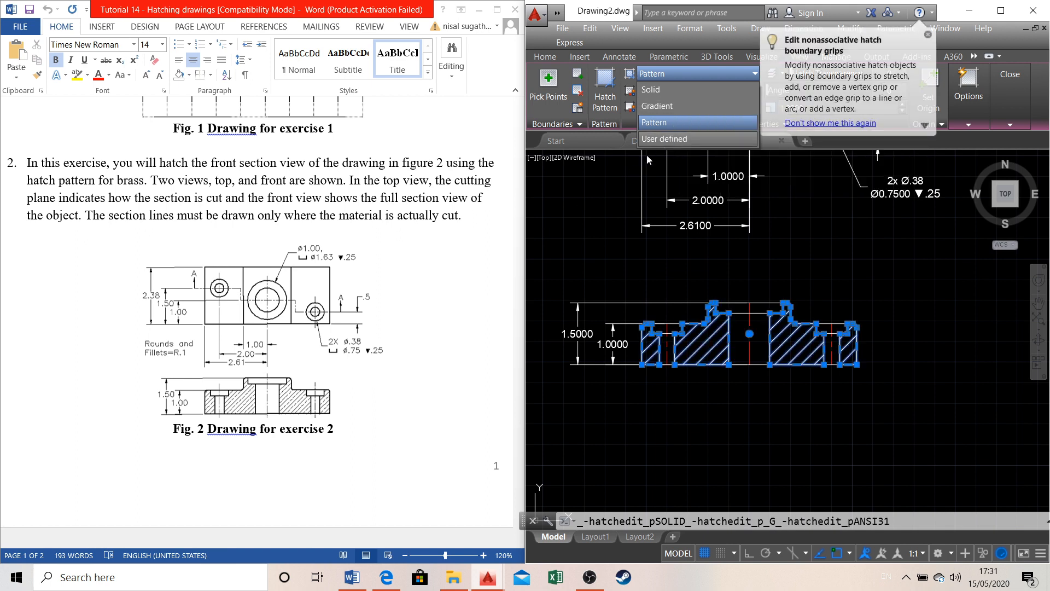
click(548, 208)
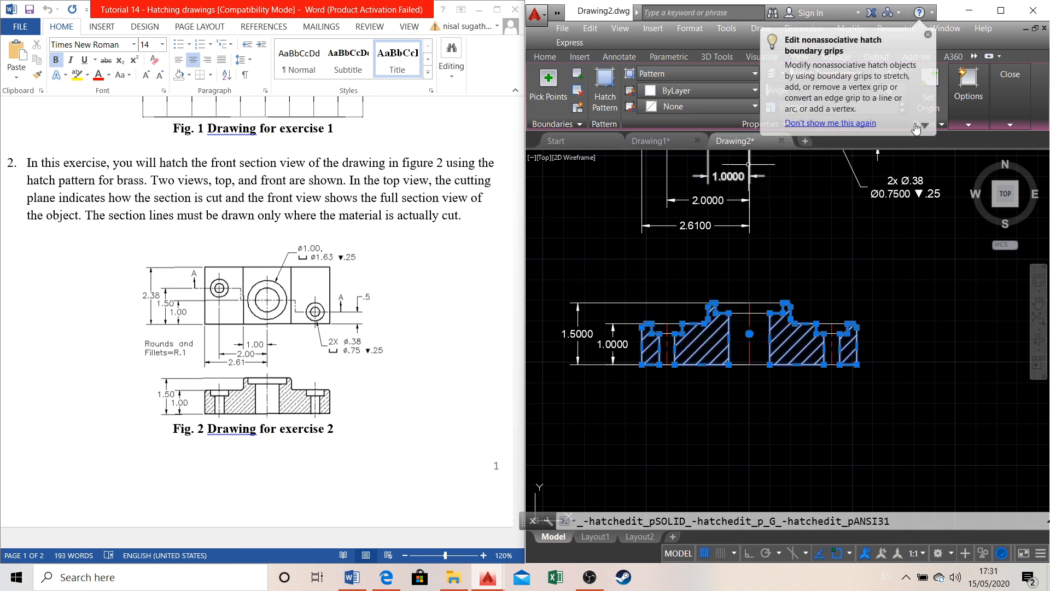
click(1001, 10)
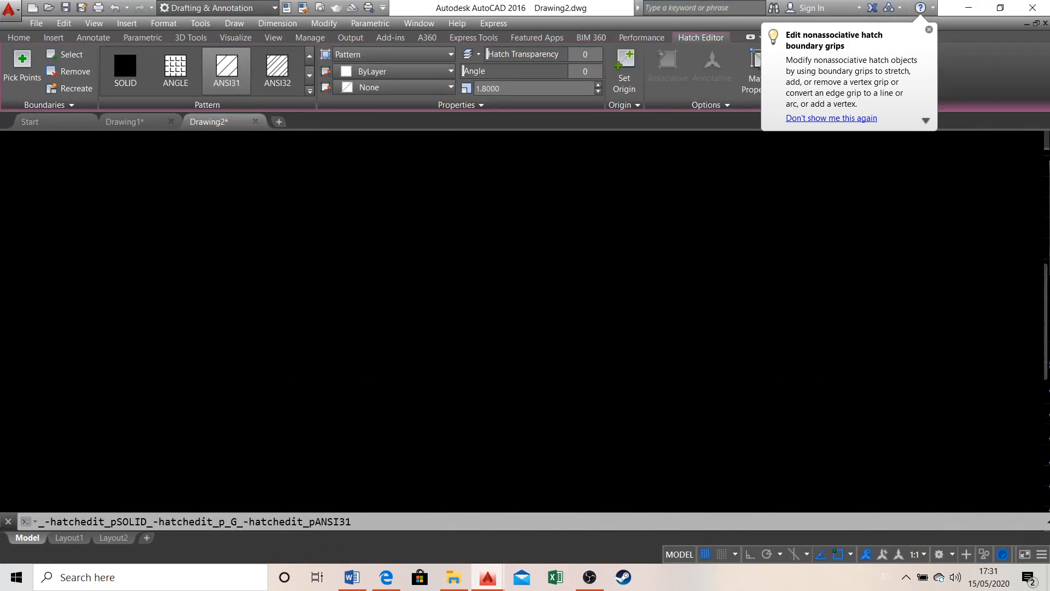
click(228, 92)
click(265, 87)
click(226, 88)
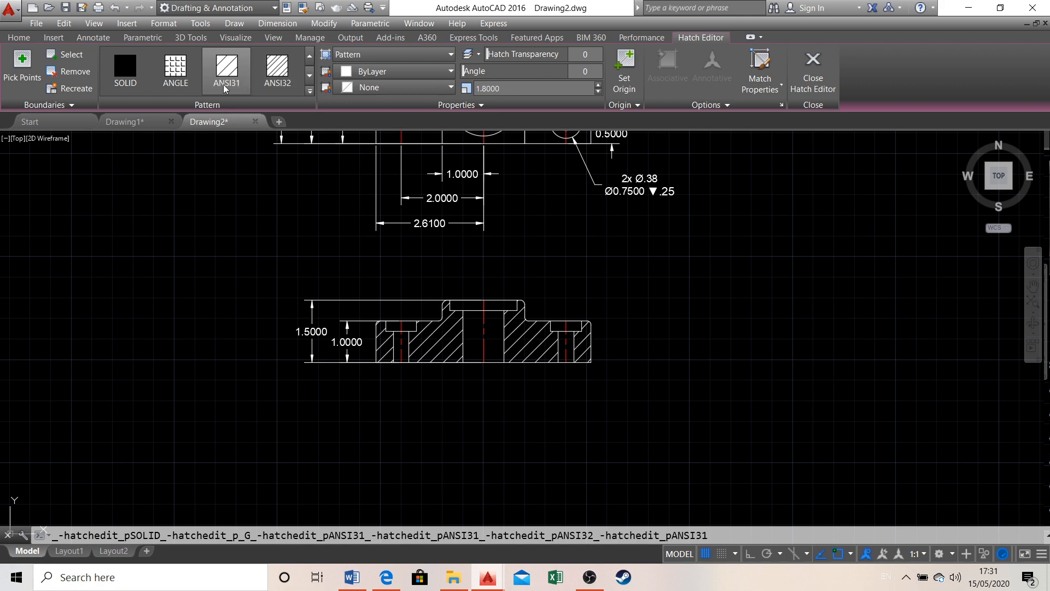
click(224, 88)
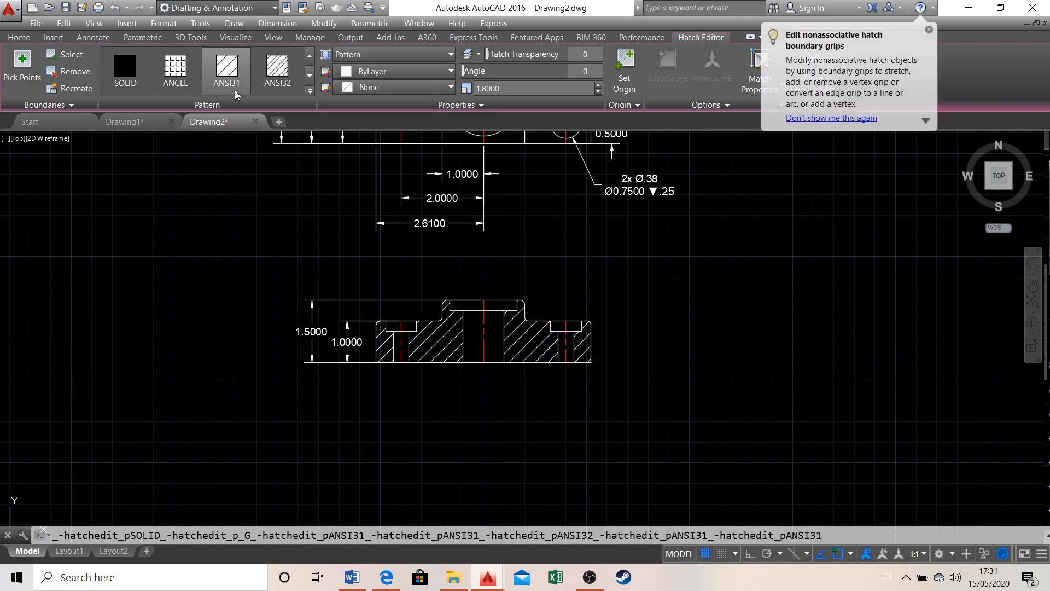
click(275, 91)
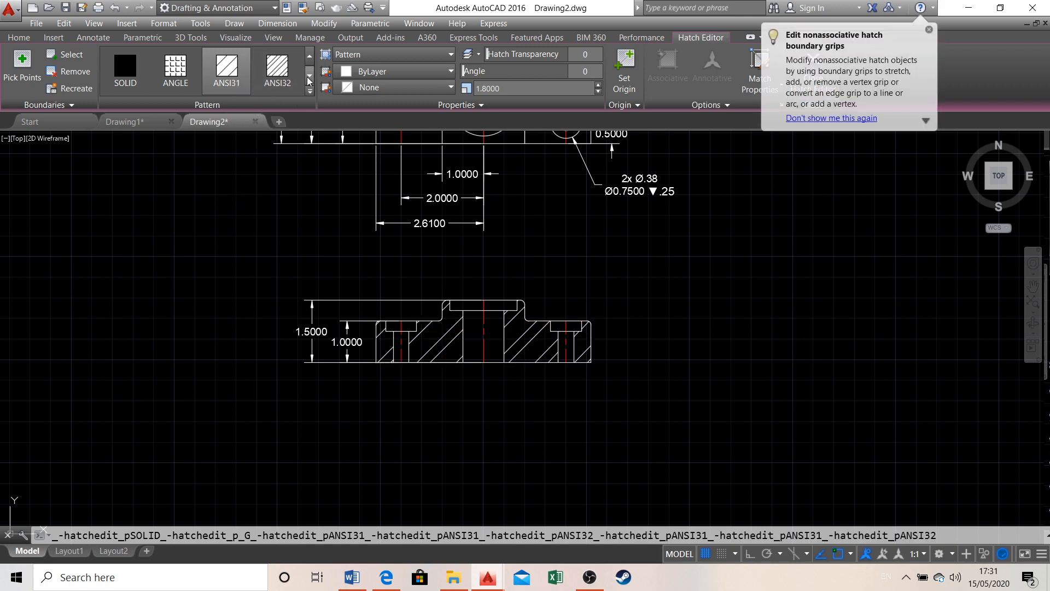
click(308, 76)
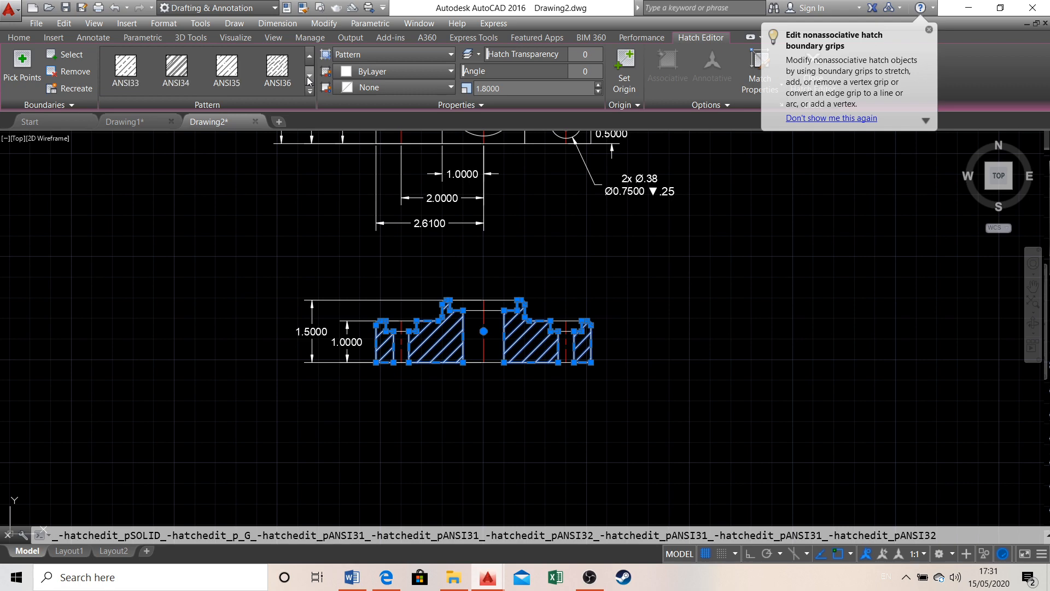
click(130, 86)
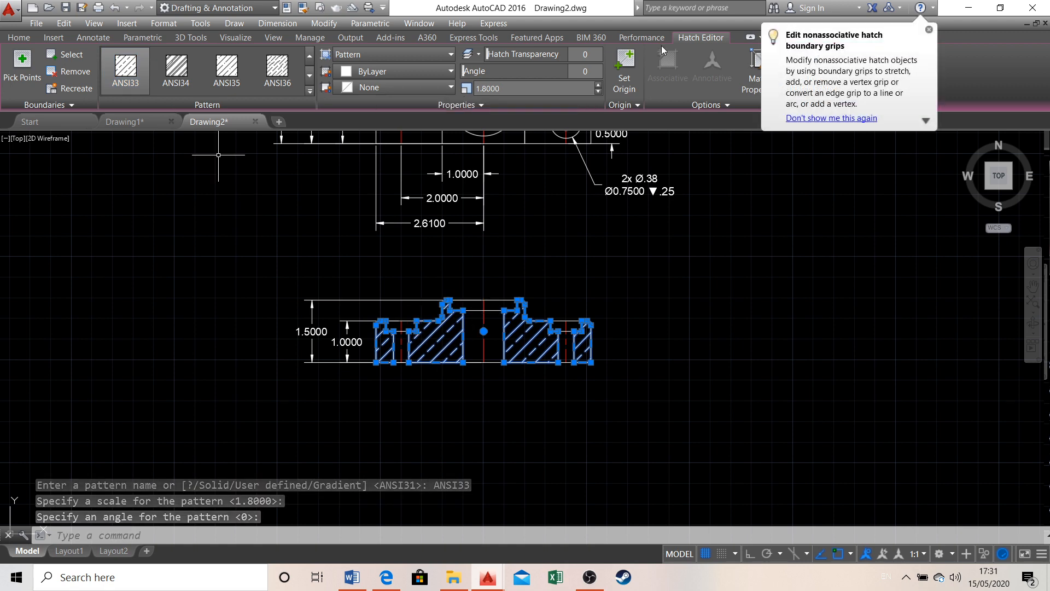
Place the drawing window side by side with the exercise document again
double_click(470, 9)
key(super+Right)
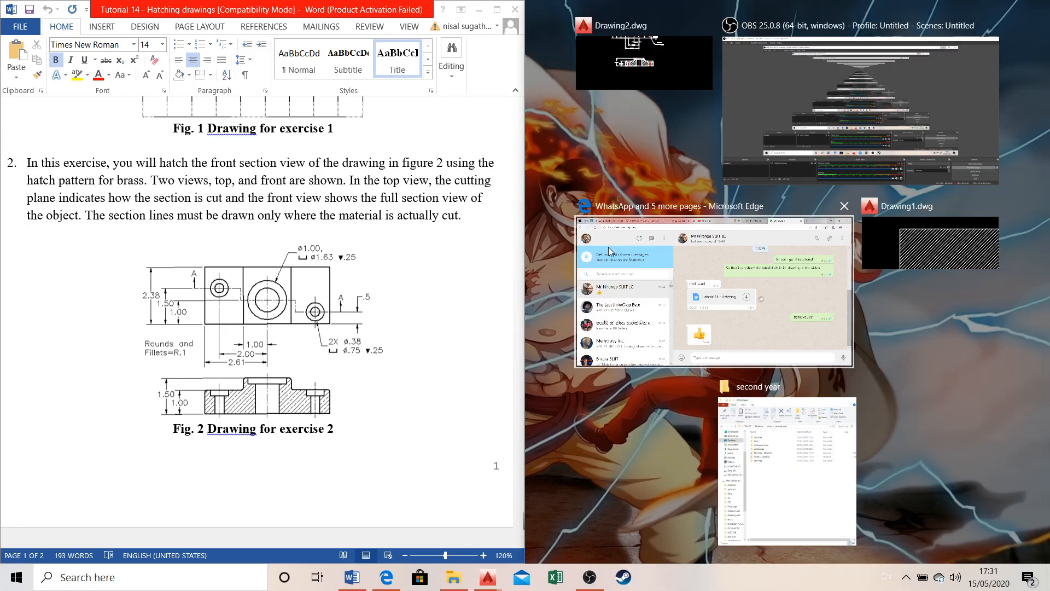
click(618, 75)
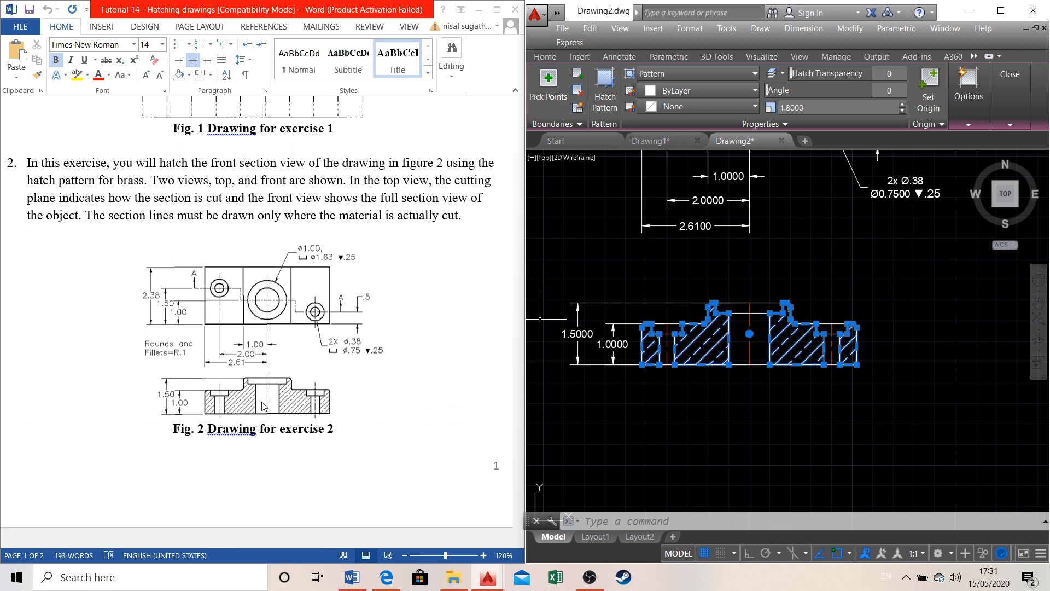
click(667, 386)
key(Escape)
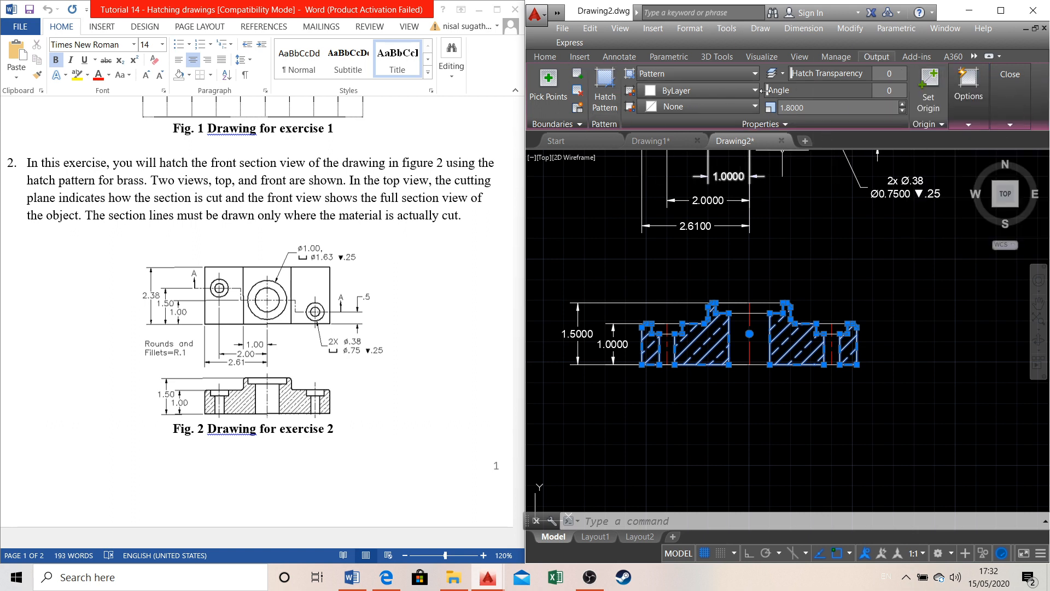
click(588, 579)
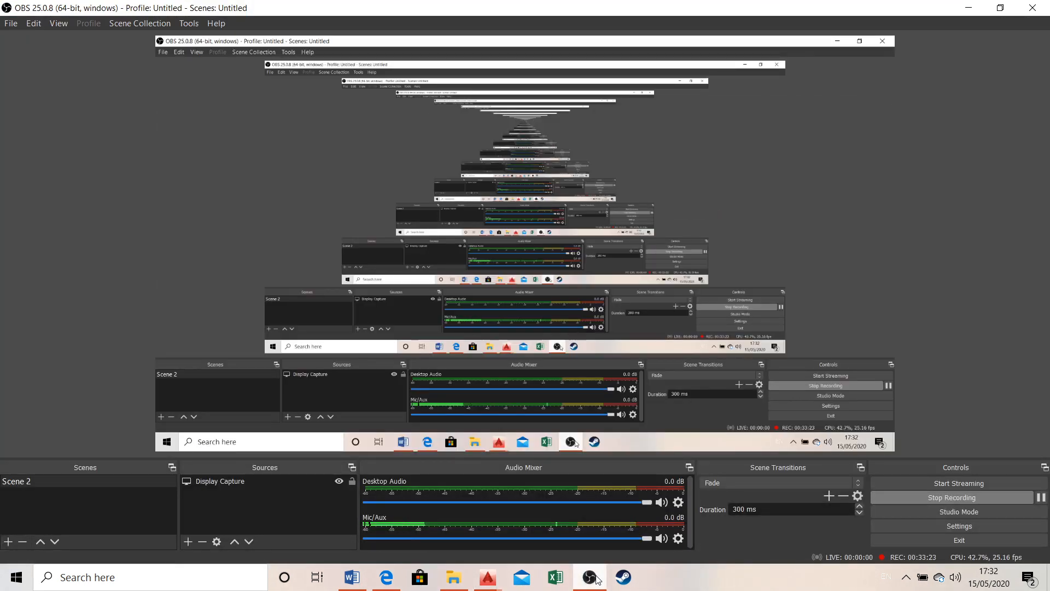